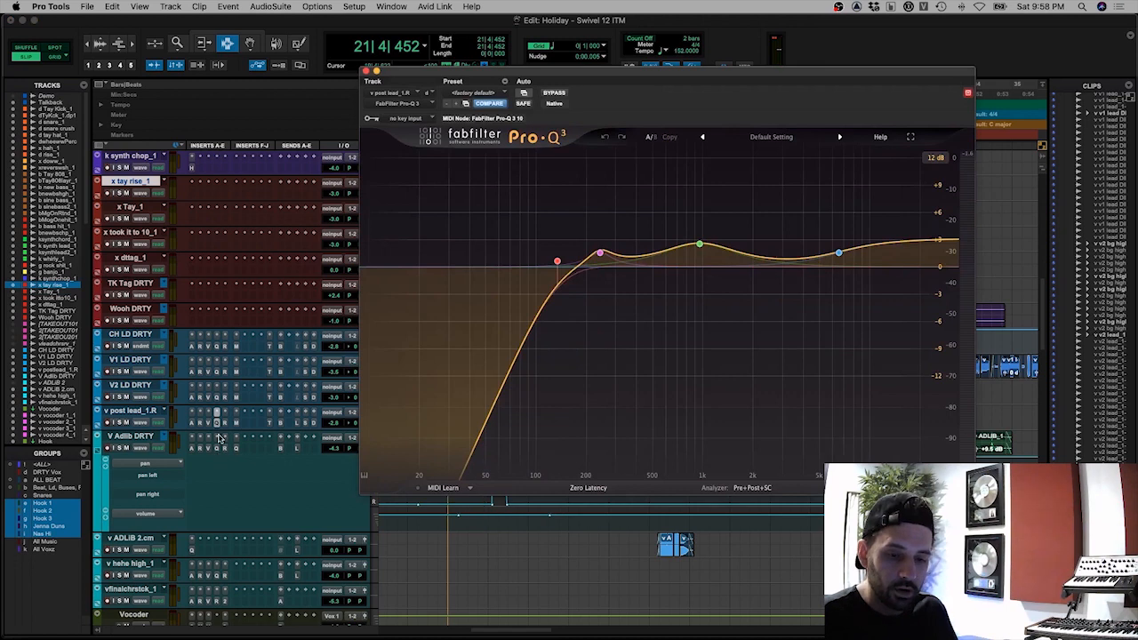
Step: Inspect the two FabFilter Pro-Q 3 equalizers on the V Adlib DRTY track and close the plug-in window
{"action": "left_click", "coordinate": [218, 437]}
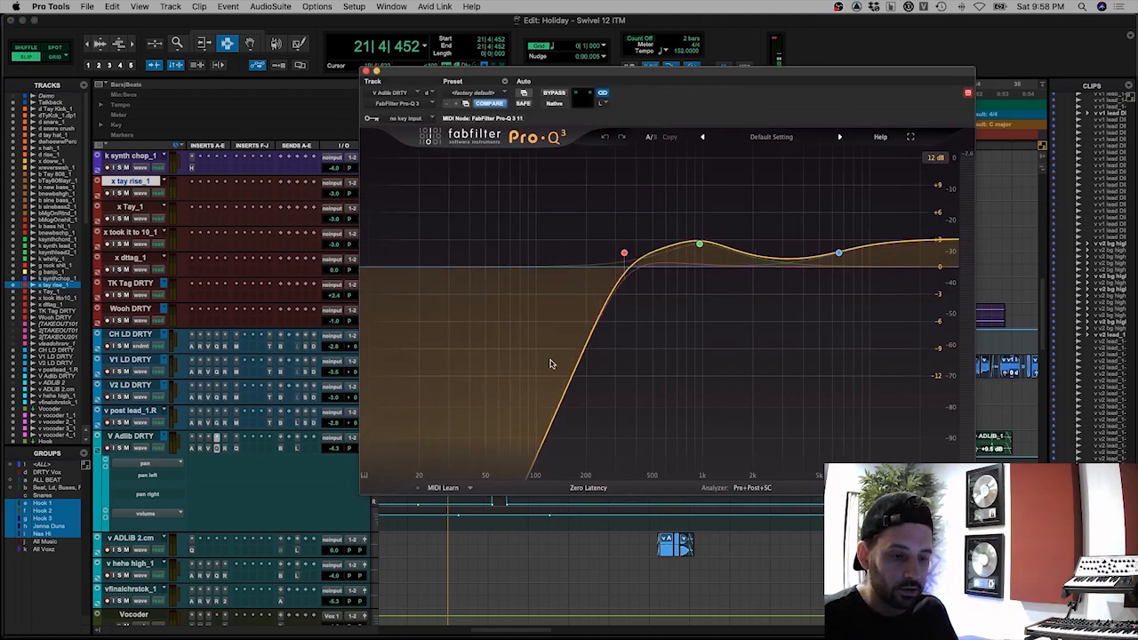
{"action": "left_click", "coordinate": [236, 447]}
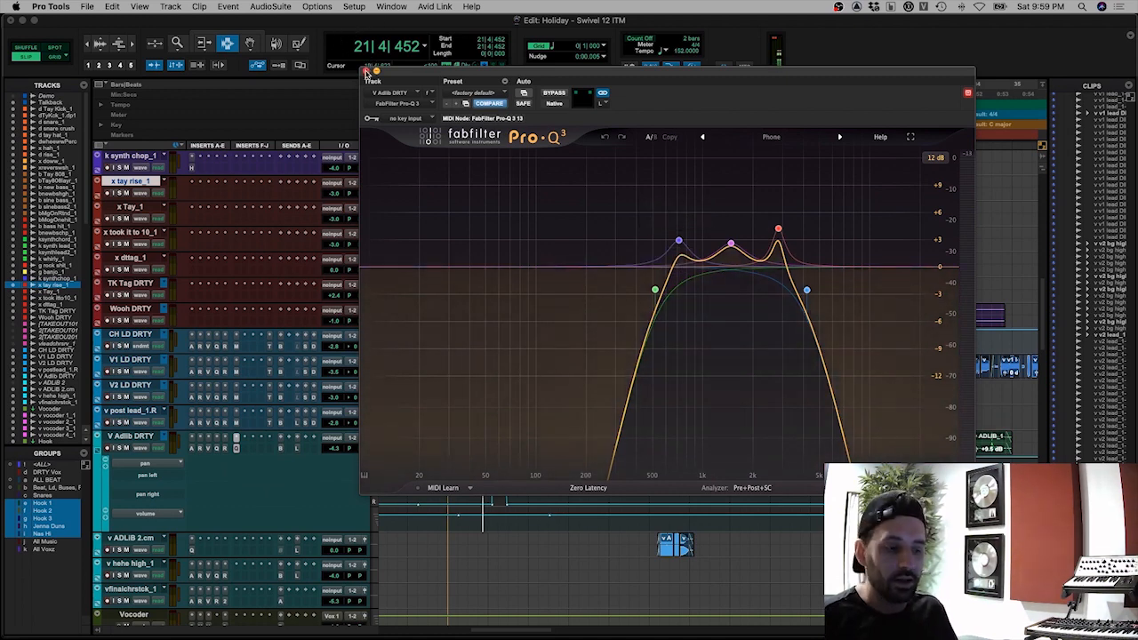
{"action": "left_click", "coordinate": [367, 73]}
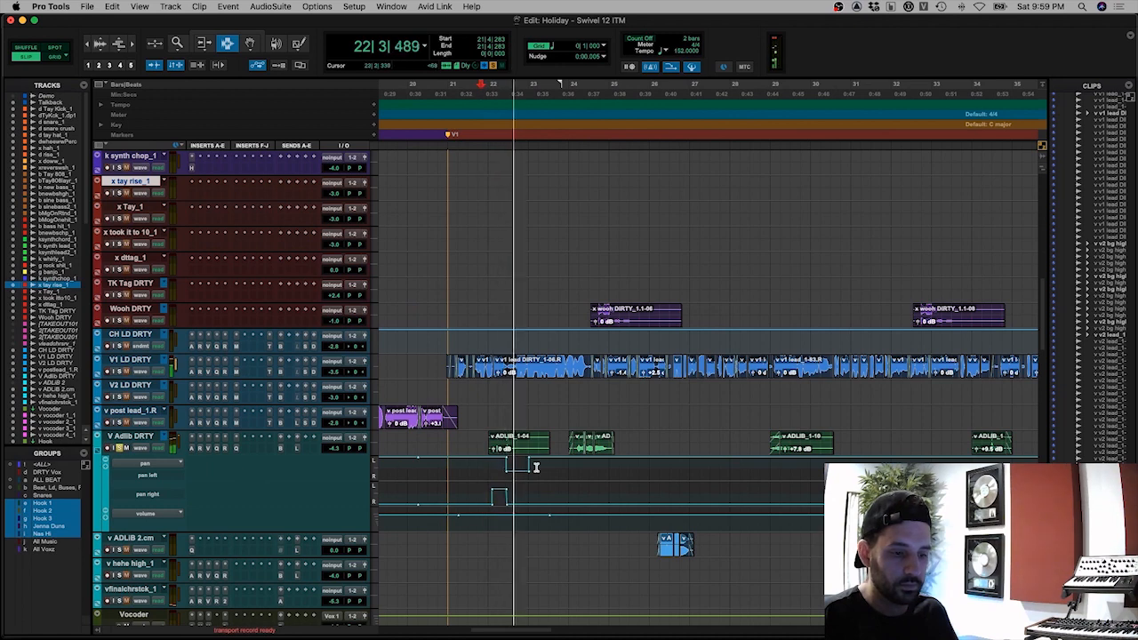
Step: Play the second adlib clip on the V Adlib DRTY track and return the cursor to the first adlib clip
{"action": "left_click", "coordinate": [573, 442]}
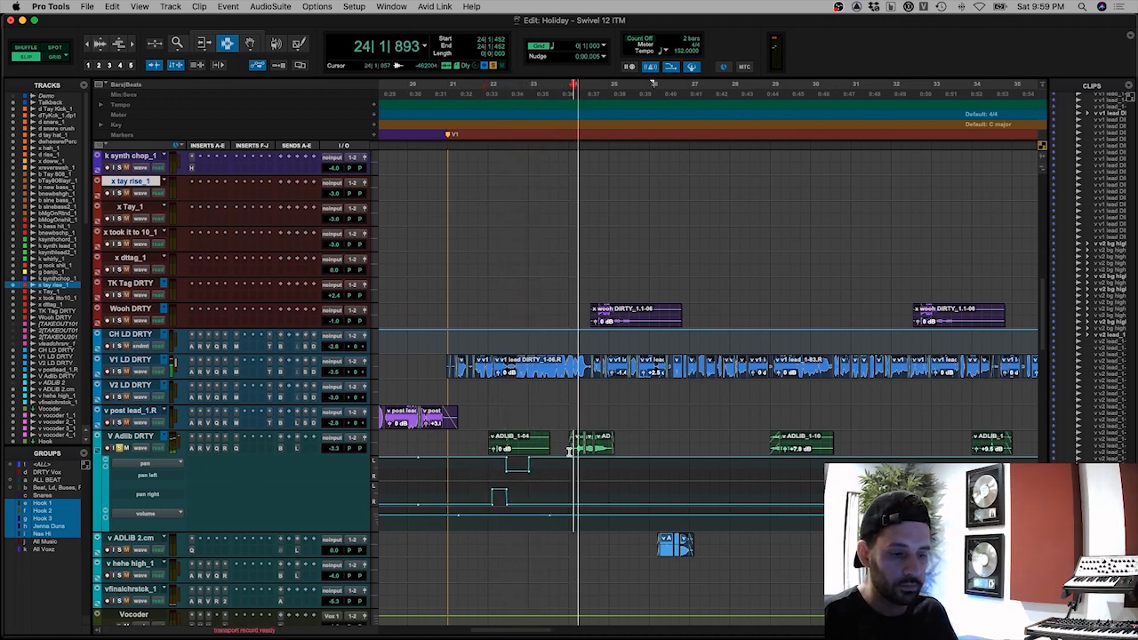
{"action": "key", "text": "space"}
{"action": "left_click", "coordinate": [515, 447]}
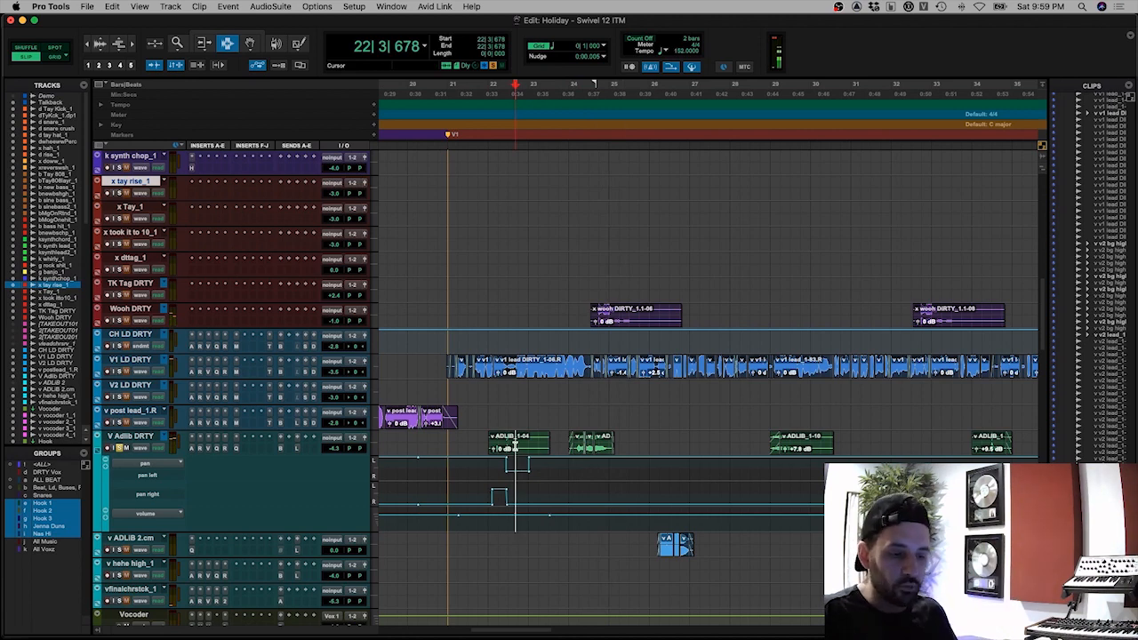
Step: Highlight the pan right and pan left automation moves beneath the first V Adlib DRTY clip for a closer look
{"action": "key", "text": "super+bracketright"}
{"action": "key", "text": "super+bracketright"}
{"action": "left_click_drag", "start_coordinate": [602, 442], "coordinate": [684, 442]}
{"action": "mouse_move", "coordinate": [603, 499]}
{"action": "left_mouse_down"}
{"action": "mouse_move", "coordinate": [662, 498]}
{"action": "mouse_move", "coordinate": [603, 499]}
{"action": "mouse_move", "coordinate": [614, 499]}
{"action": "left_mouse_up"}
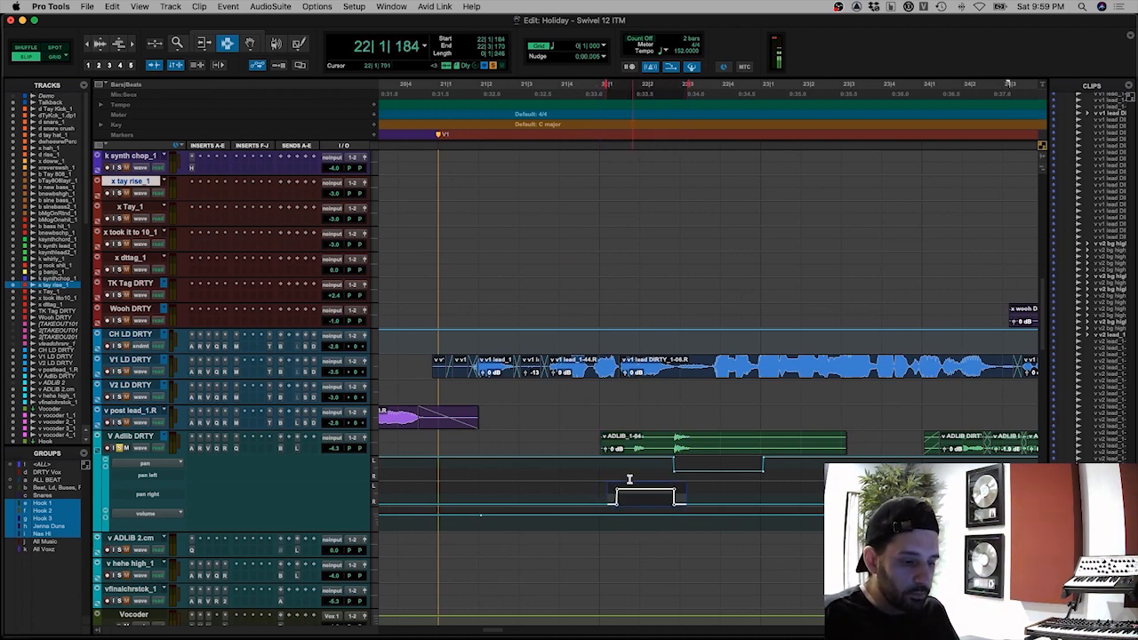
{"action": "left_click_drag", "start_coordinate": [663, 464], "coordinate": [763, 464]}
Step: Play the first adlib clip on V Adlib DRTY from its start to hear the panning
{"action": "left_click", "coordinate": [597, 437]}
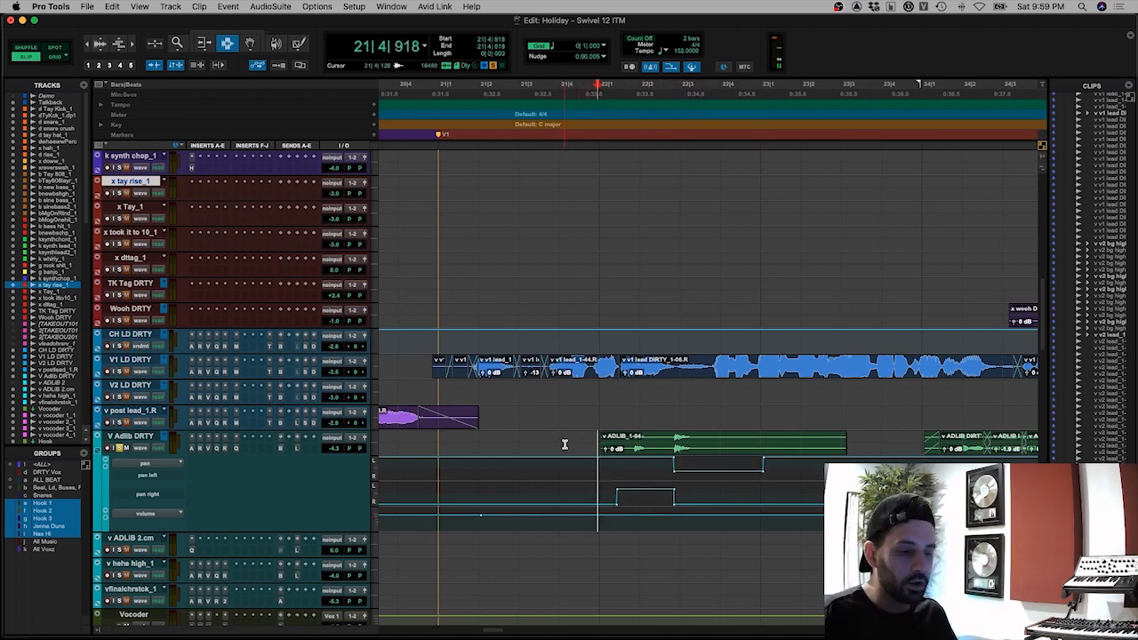
{"action": "key", "text": "space"}
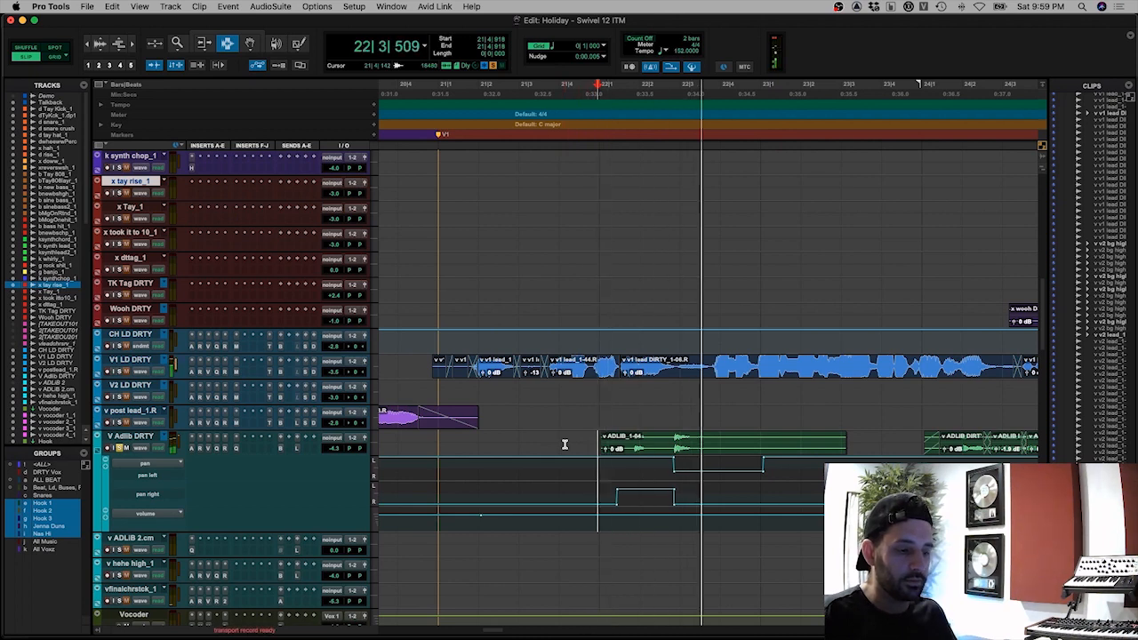
{"action": "key", "text": "space"}
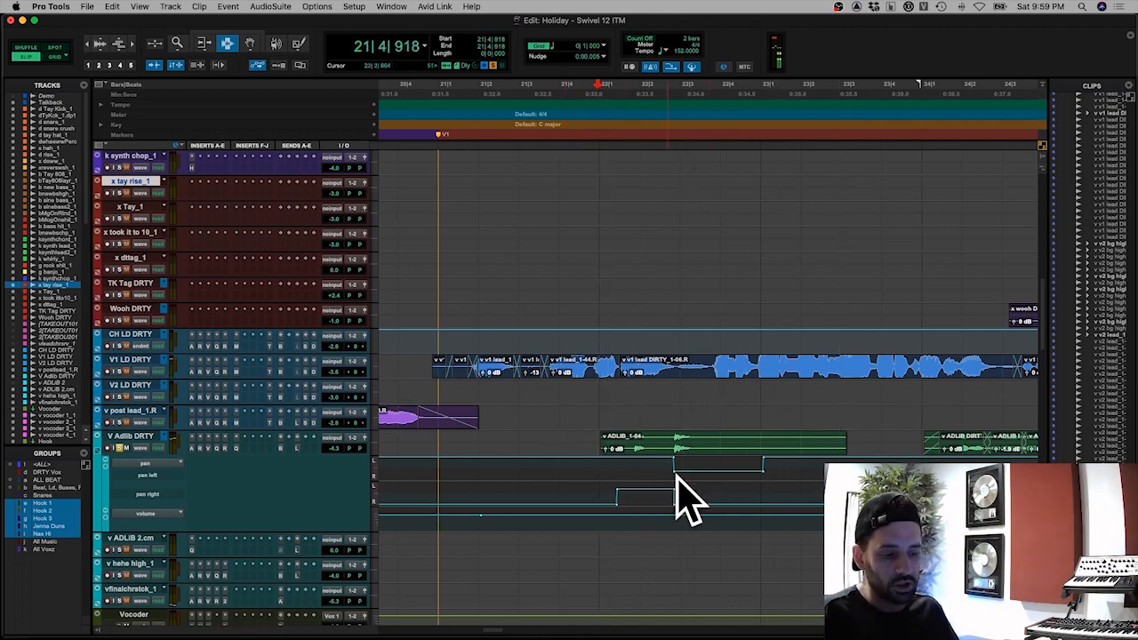
Step: Collapse the pan and volume automation lanes of the V Adlib DRTY track
{"action": "key", "text": "super+bracketleft"}
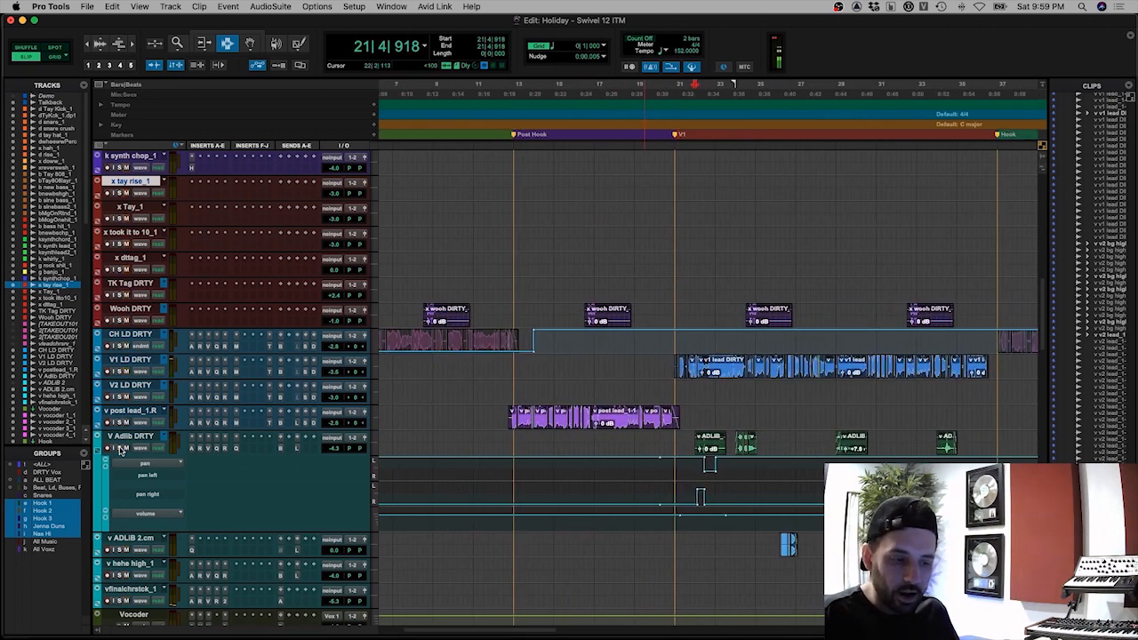
{"action": "key", "text": "super+bracketleft"}
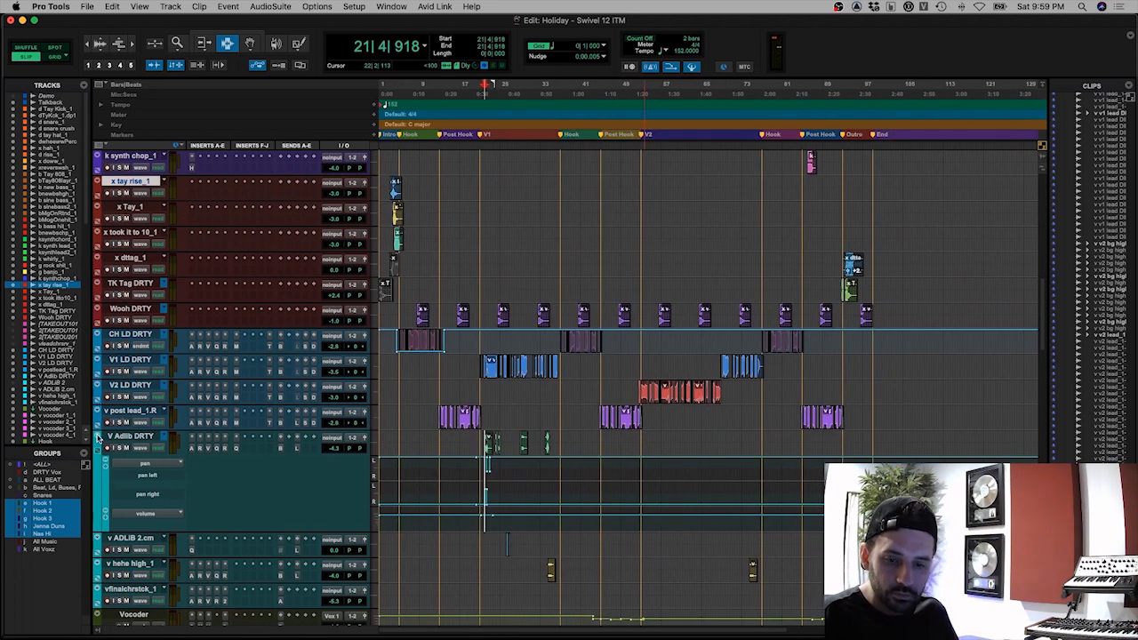
{"action": "left_click", "coordinate": [98, 454]}
{"action": "left_click", "coordinate": [97, 454]}
{"action": "left_click", "coordinate": [98, 454]}
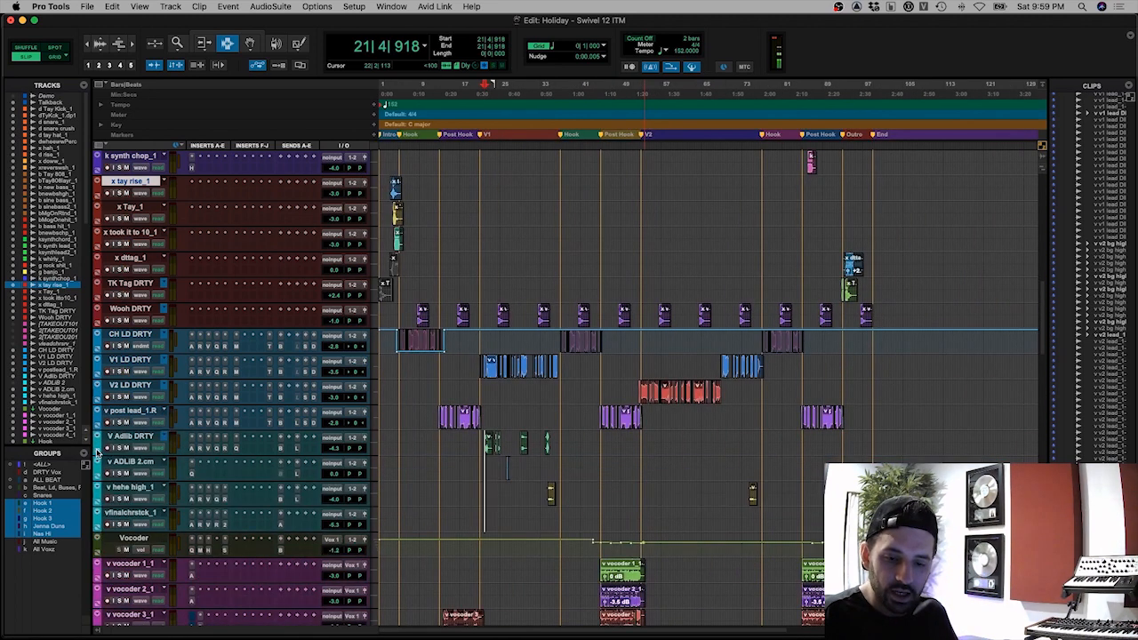
Step: Solo the v ADLIB 2.cm track and play its clip in the V1 section from just before its start
{"action": "left_click", "coordinate": [509, 477]}
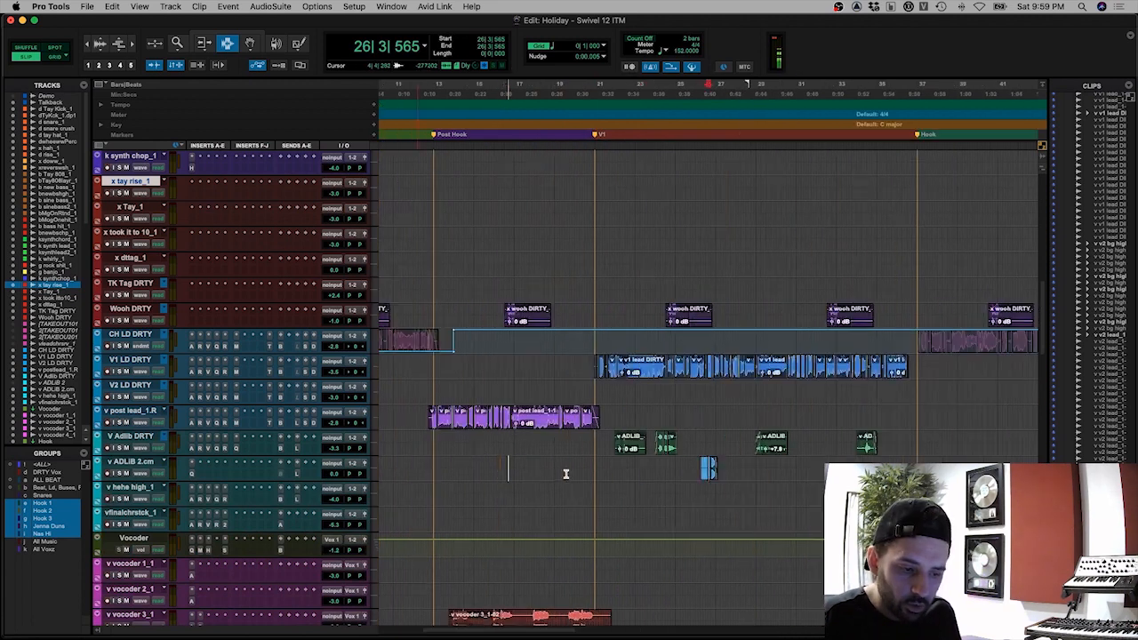
{"action": "key", "text": "super+bracketright"}
{"action": "left_click", "coordinate": [694, 471]}
{"action": "left_click", "coordinate": [114, 476]}
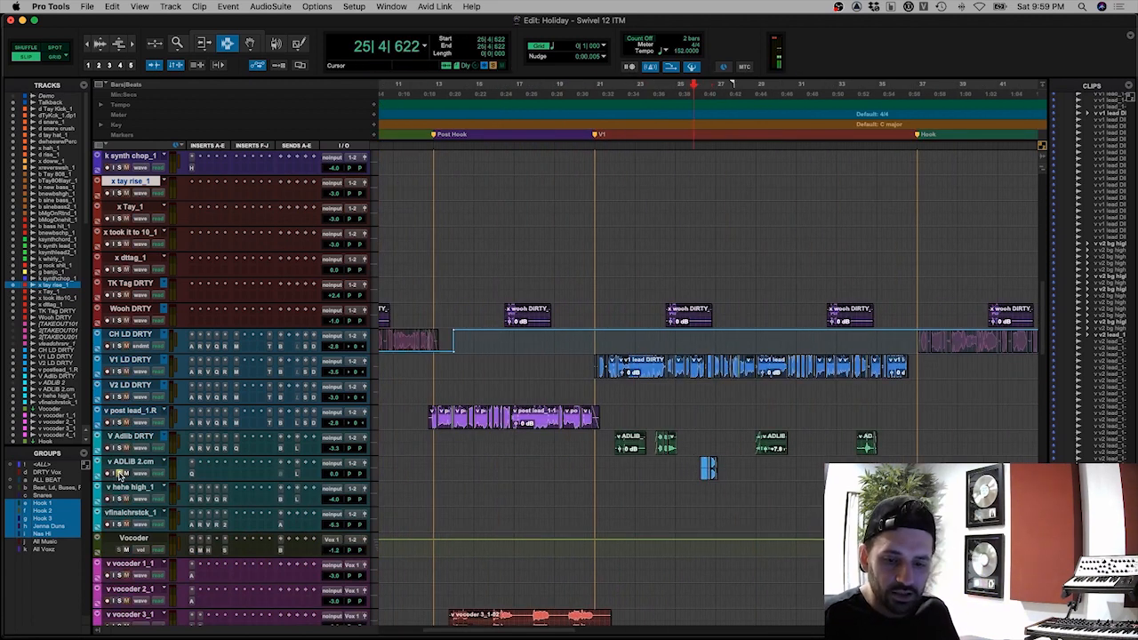
{"action": "key", "text": "space"}
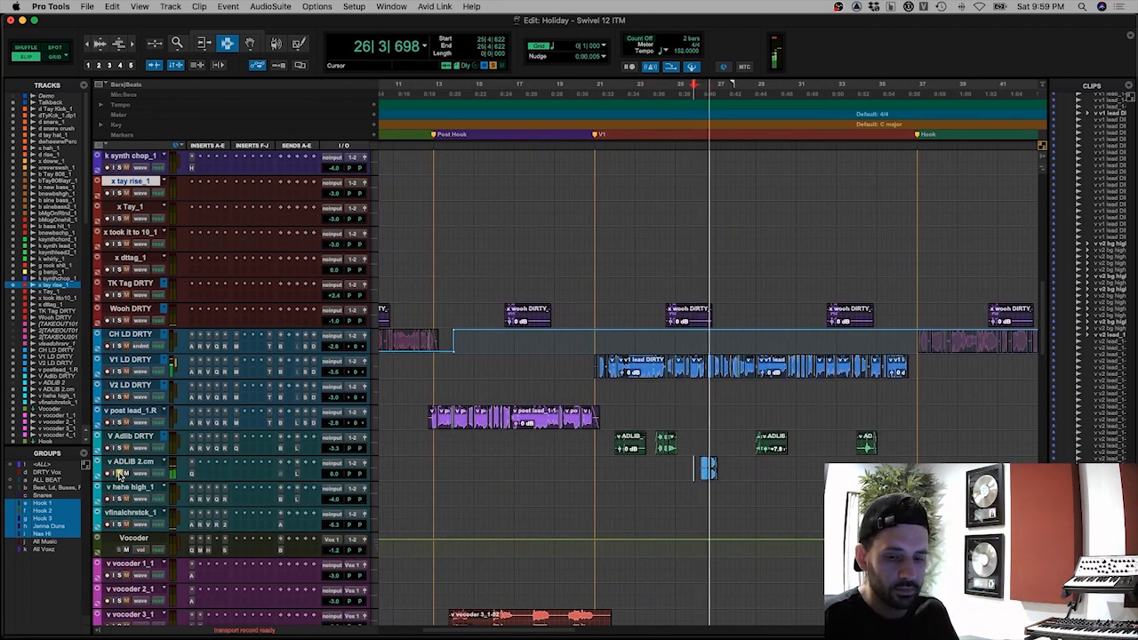
{"action": "key", "text": "space"}
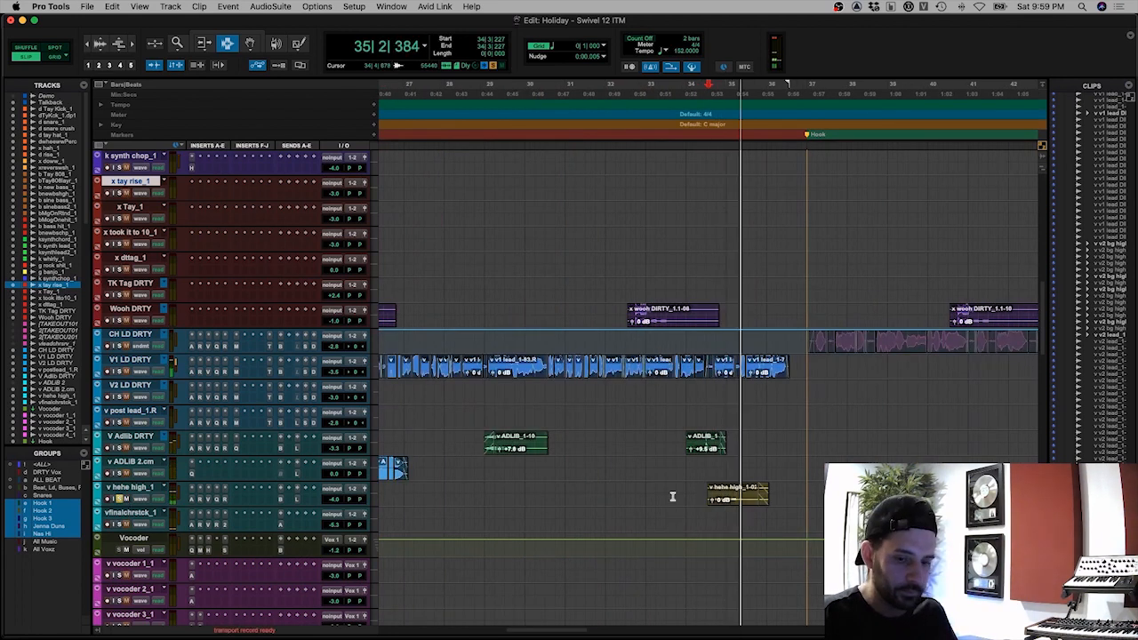
Step: Check the B Reverb and Long Delay sends on the v hehe high_1 track and play its clip before the Hook
{"action": "key", "text": "space"}
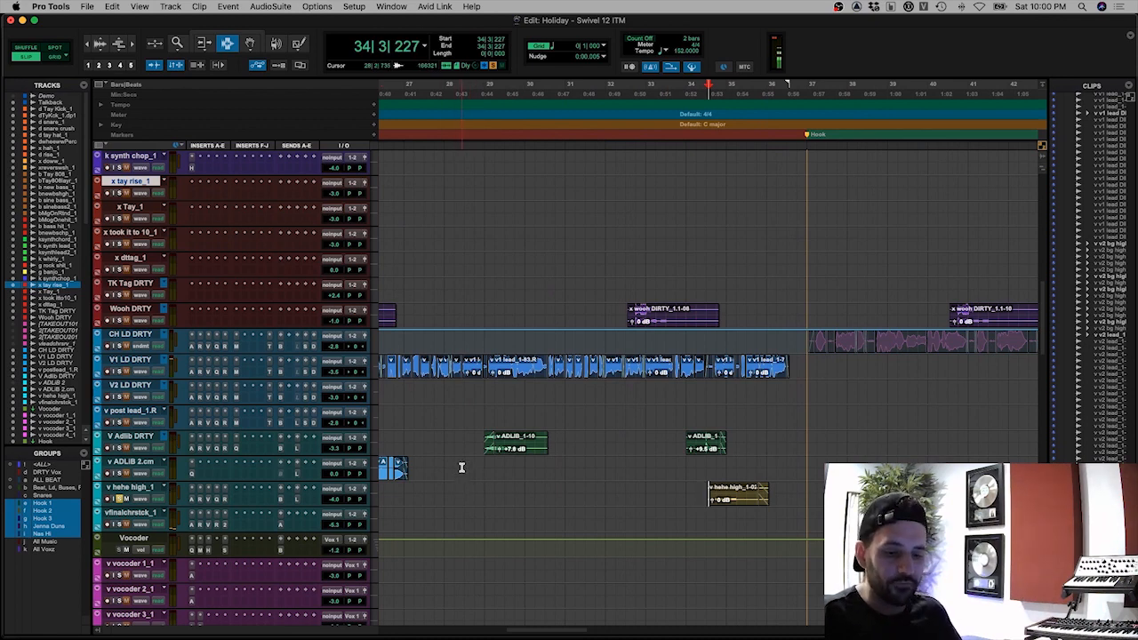
{"action": "left_click", "coordinate": [281, 499]}
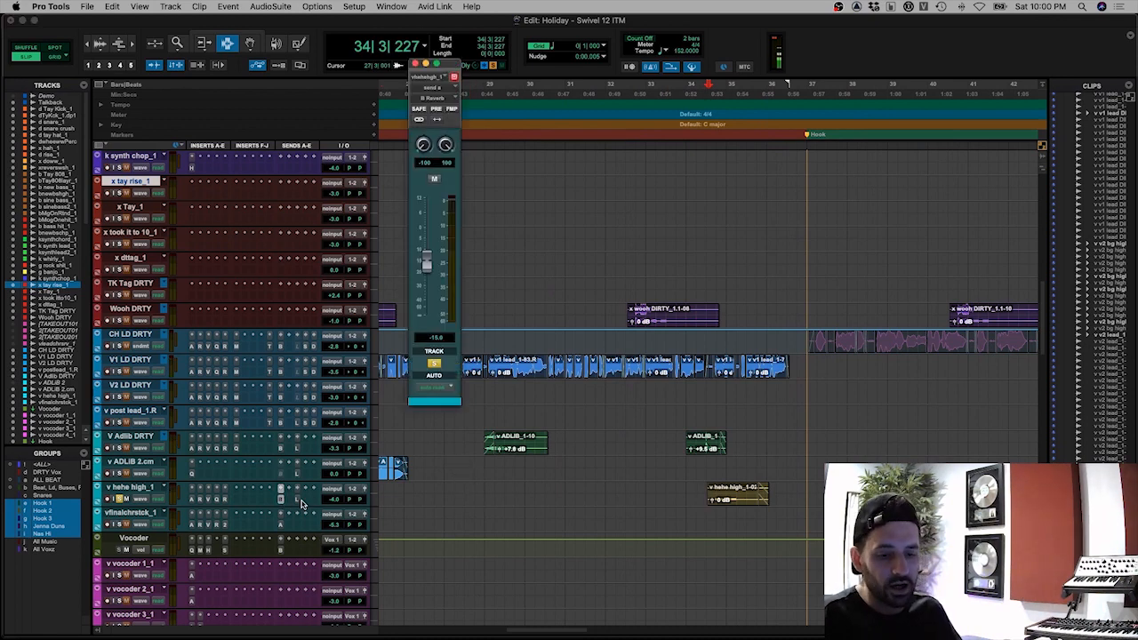
{"action": "left_click", "coordinate": [297, 500]}
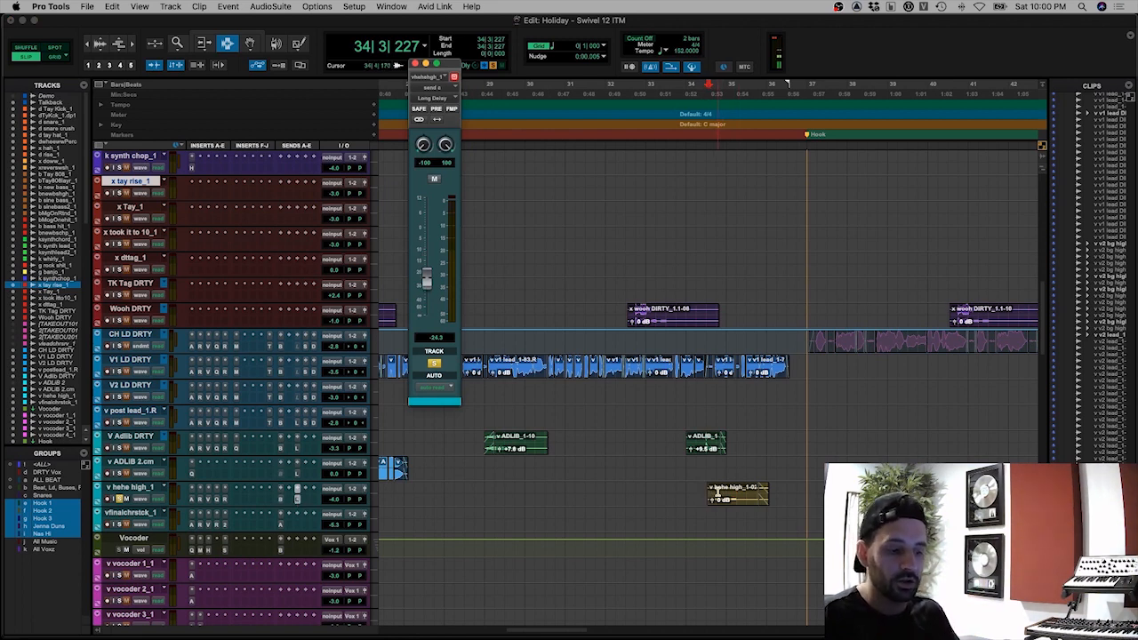
{"action": "key", "text": "space"}
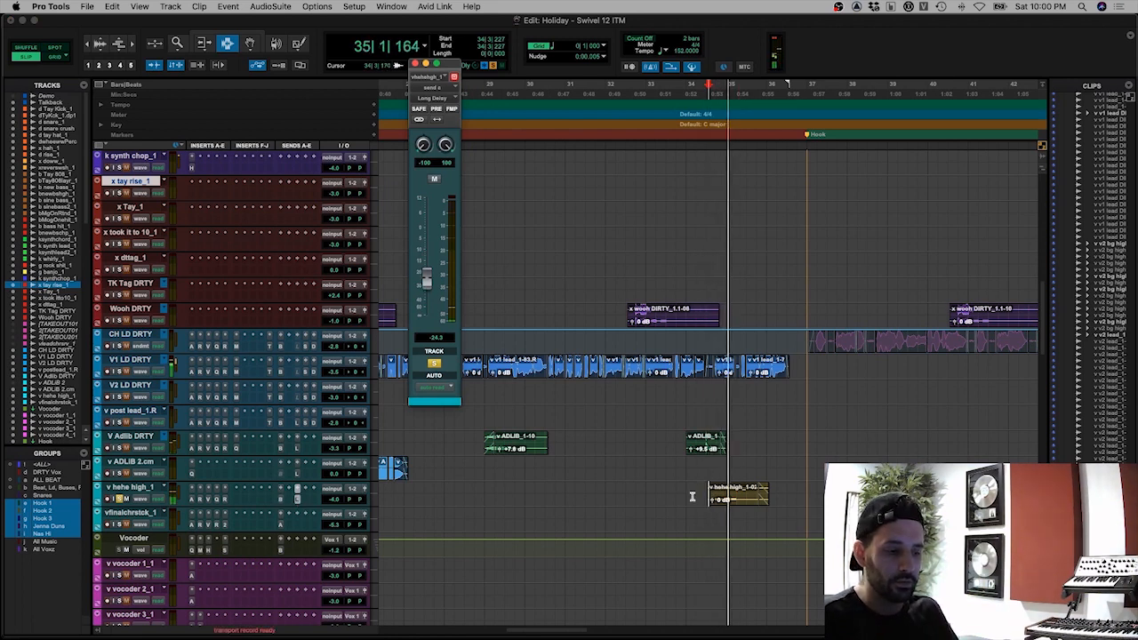
{"action": "key", "text": "space"}
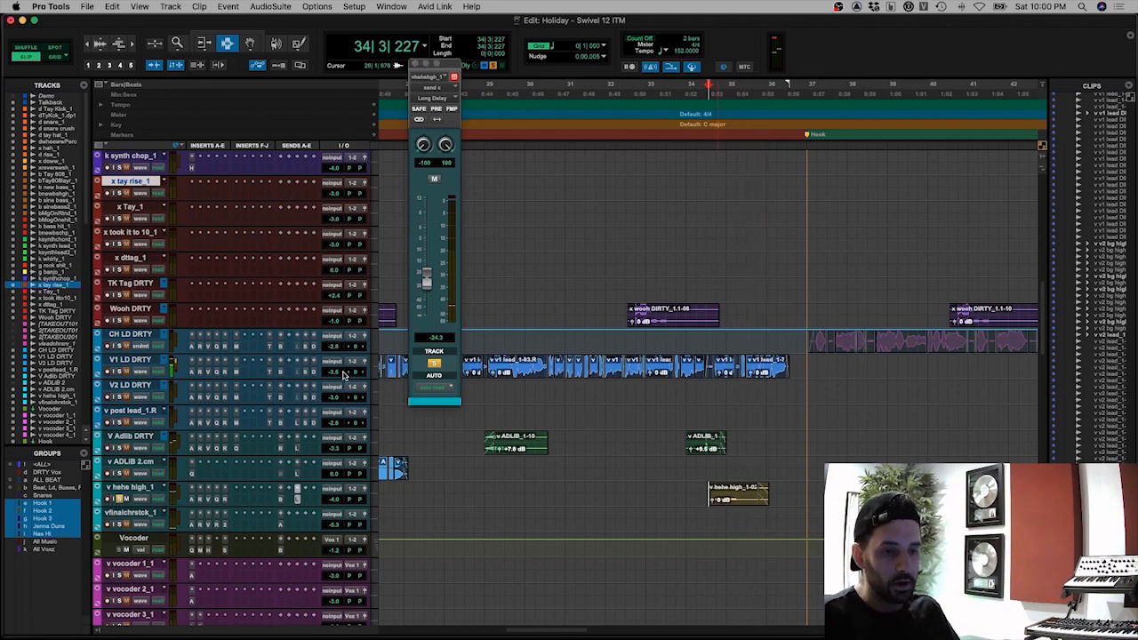
Step: Inspect the Long Delay track's H-Delay and Doubler plug-ins along with its send to A Reverb
{"action": "scroll", "coordinate": [373, 354], "scroll_direction": "down", "scroll_amount": 10}
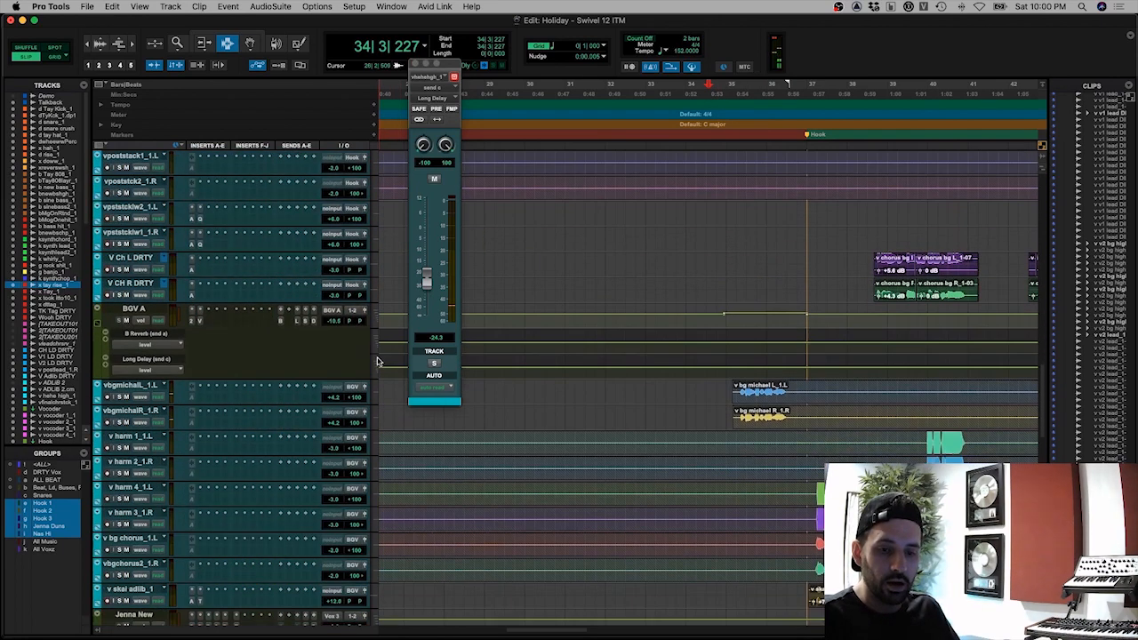
{"action": "scroll", "coordinate": [589, 399], "scroll_direction": "down", "scroll_amount": 15}
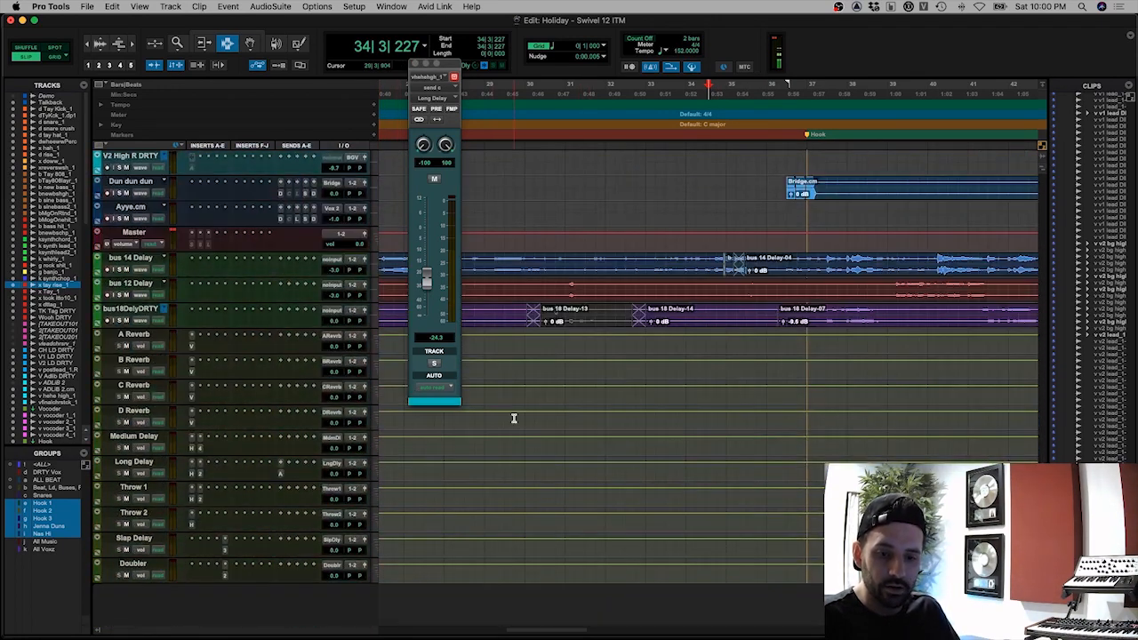
{"action": "left_click", "coordinate": [194, 474]}
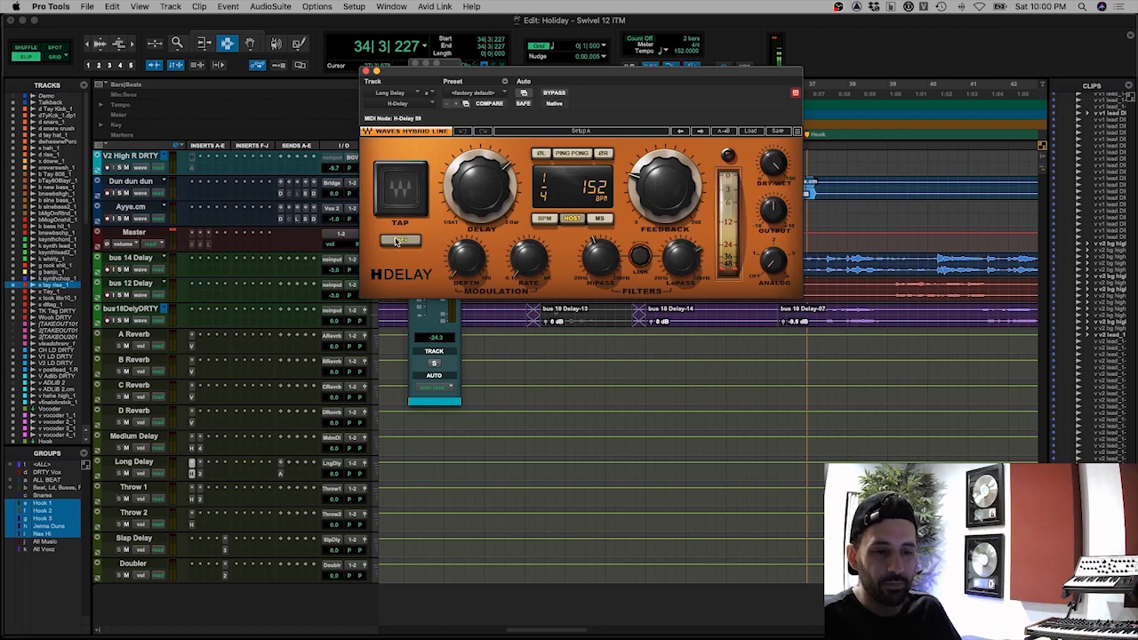
{"action": "left_click", "coordinate": [200, 474]}
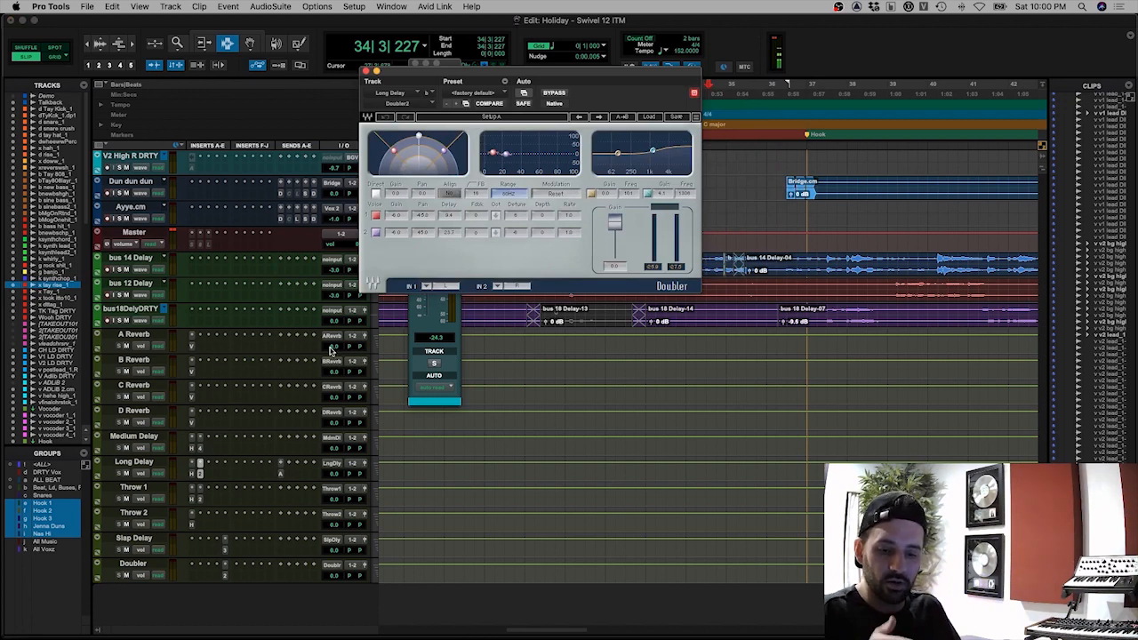
{"action": "left_click", "coordinate": [280, 475]}
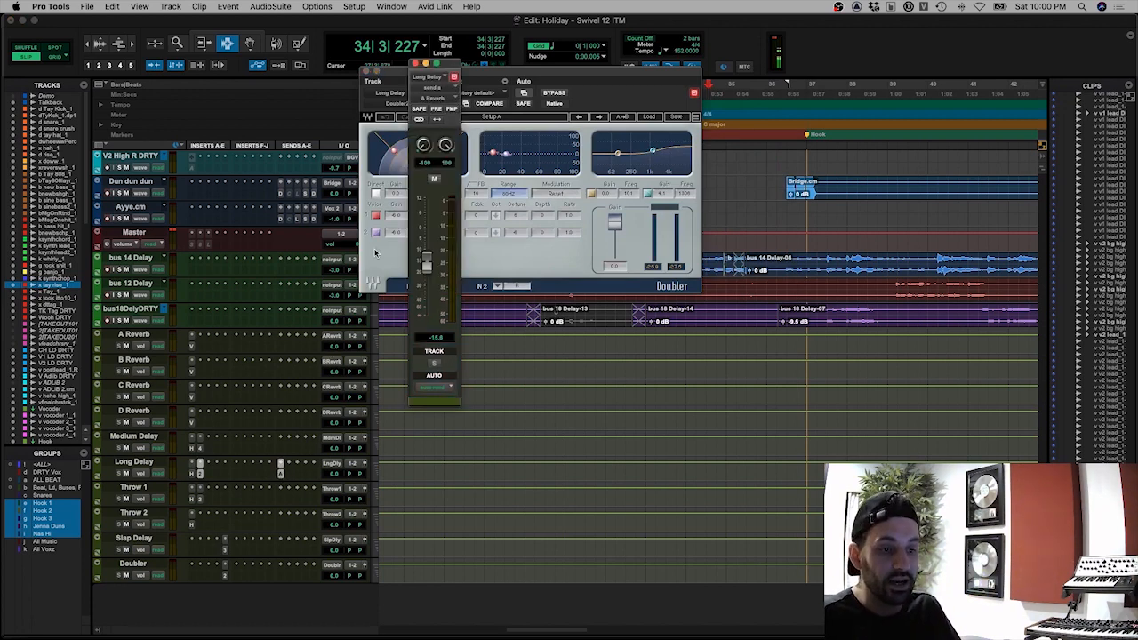
Step: Inspect the ValhallaVintageVerb settings on the A Reverb track and close the open plug-in and send windows
{"action": "left_click", "coordinate": [191, 347]}
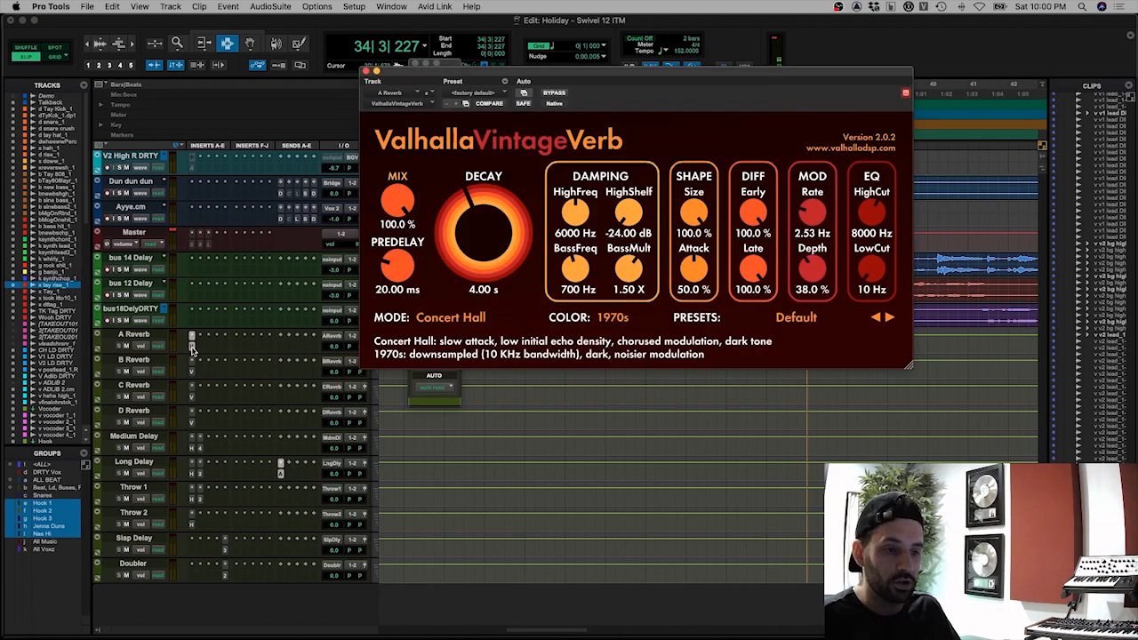
{"action": "left_click", "coordinate": [191, 348]}
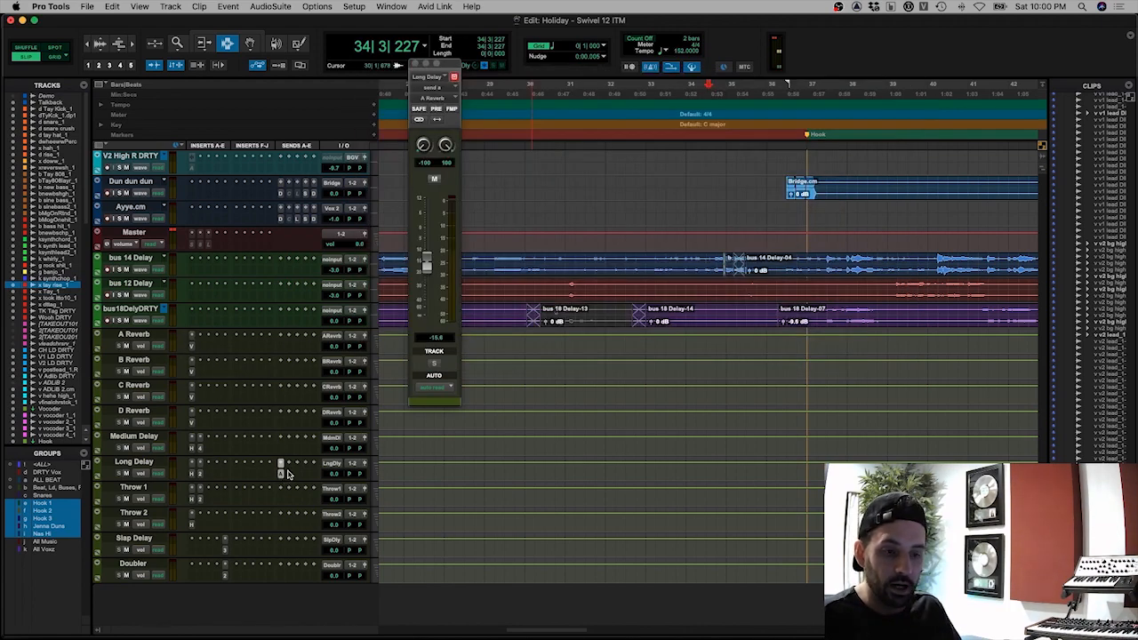
{"action": "key", "text": "super+w"}
Step: Solo the vfinalchrstck_1 track and play its final chorus stack clip from the start, just before the Outro marker
{"action": "scroll", "coordinate": [666, 388], "scroll_direction": "up", "scroll_amount": 5}
{"action": "key", "text": "super+bracketleft"}
{"action": "key", "text": "super+bracketleft"}
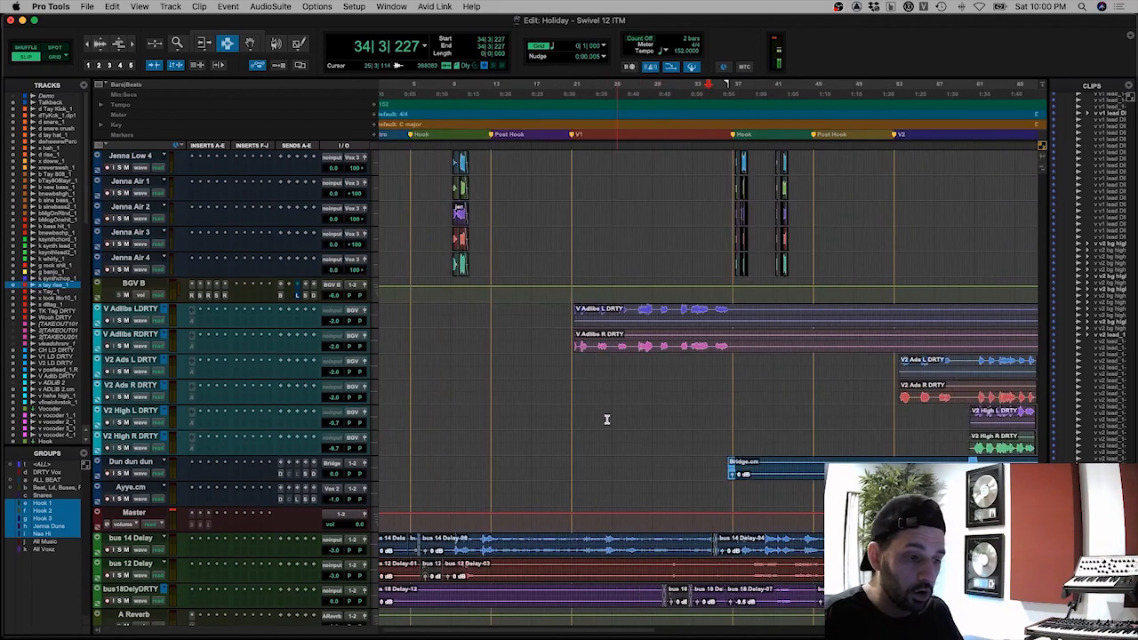
{"action": "scroll", "coordinate": [606, 420], "scroll_direction": "up", "scroll_amount": 10}
{"action": "key", "text": "super+bracketleft"}
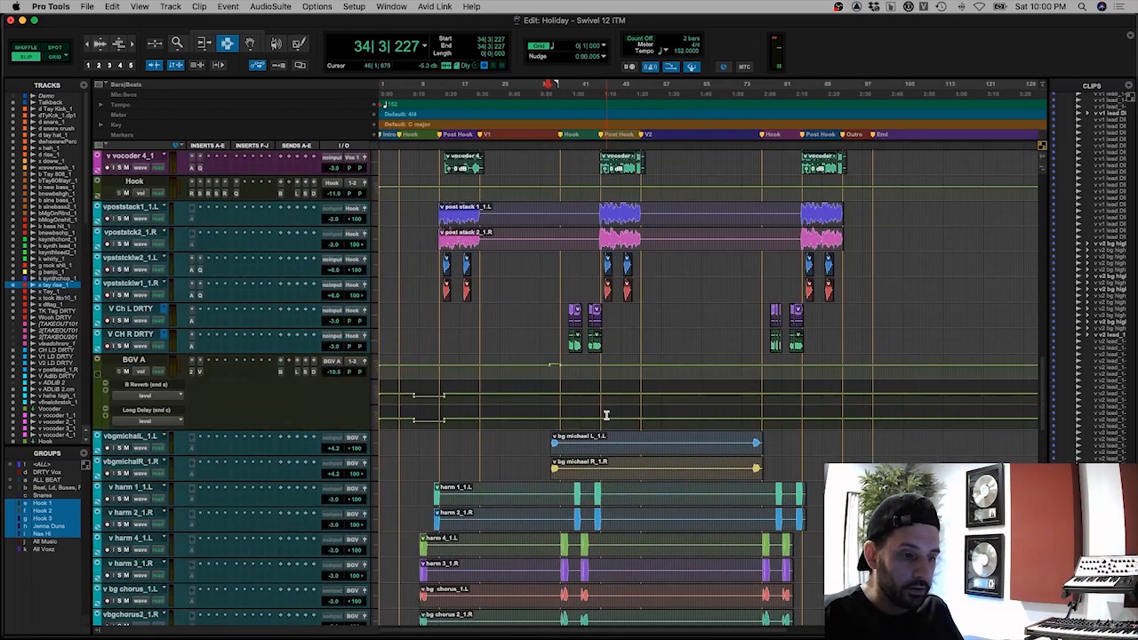
{"action": "scroll", "coordinate": [607, 414], "scroll_direction": "up", "scroll_amount": 10}
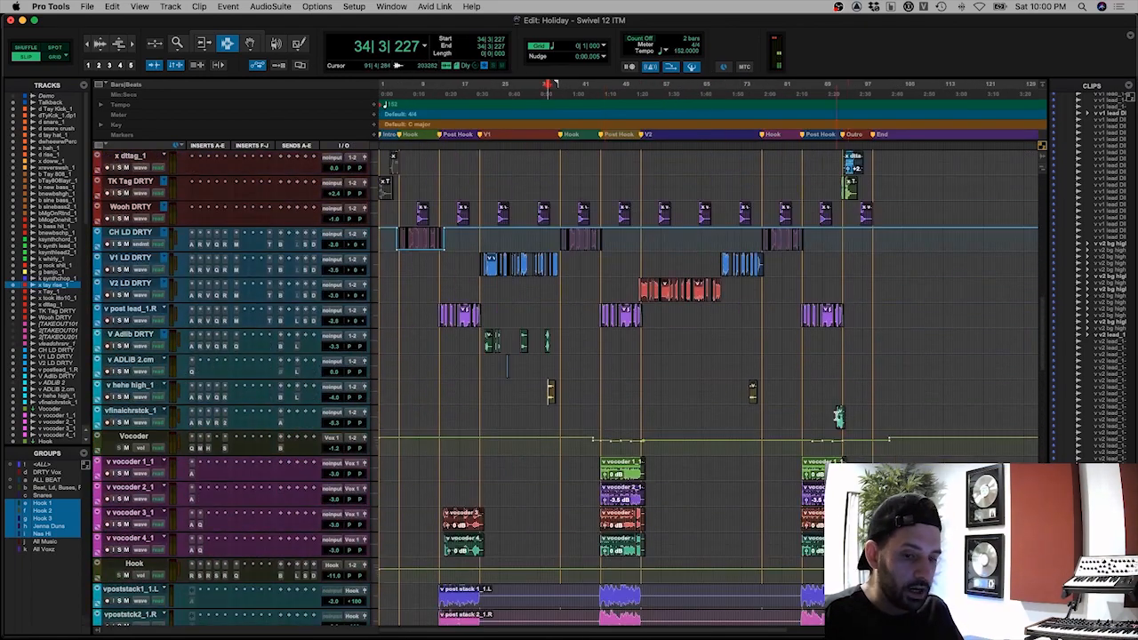
{"action": "left_click", "coordinate": [838, 418]}
{"action": "key", "text": "super+bracketright"}
{"action": "key", "text": "super+bracketright"}
{"action": "key", "text": "super+bracketright"}
{"action": "key", "text": "super+bracketright"}
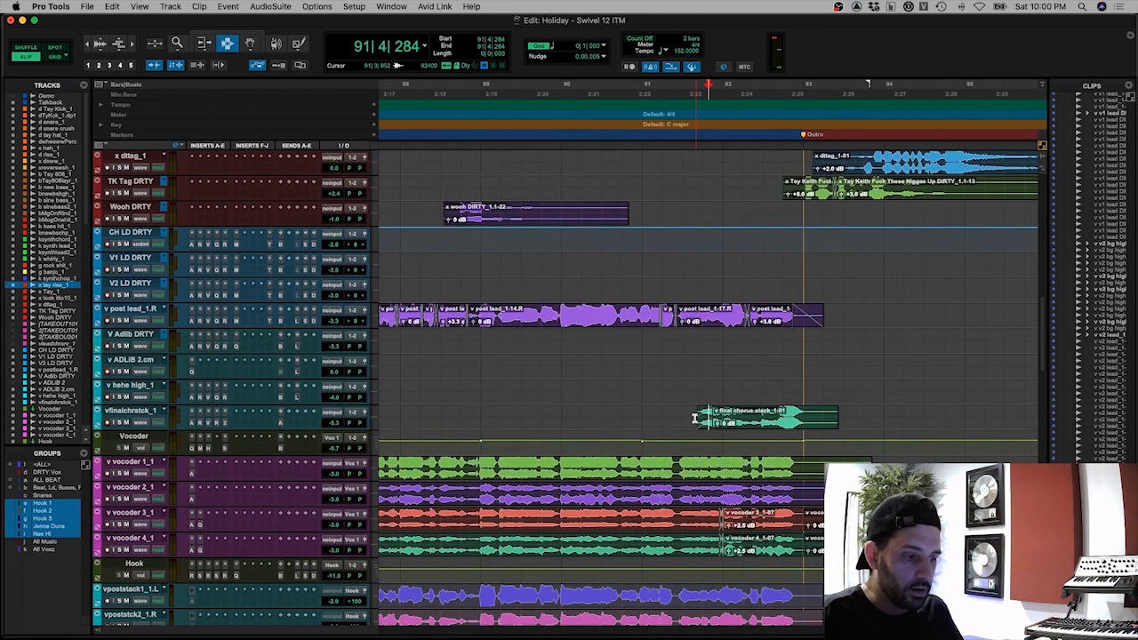
{"action": "left_click", "coordinate": [695, 418]}
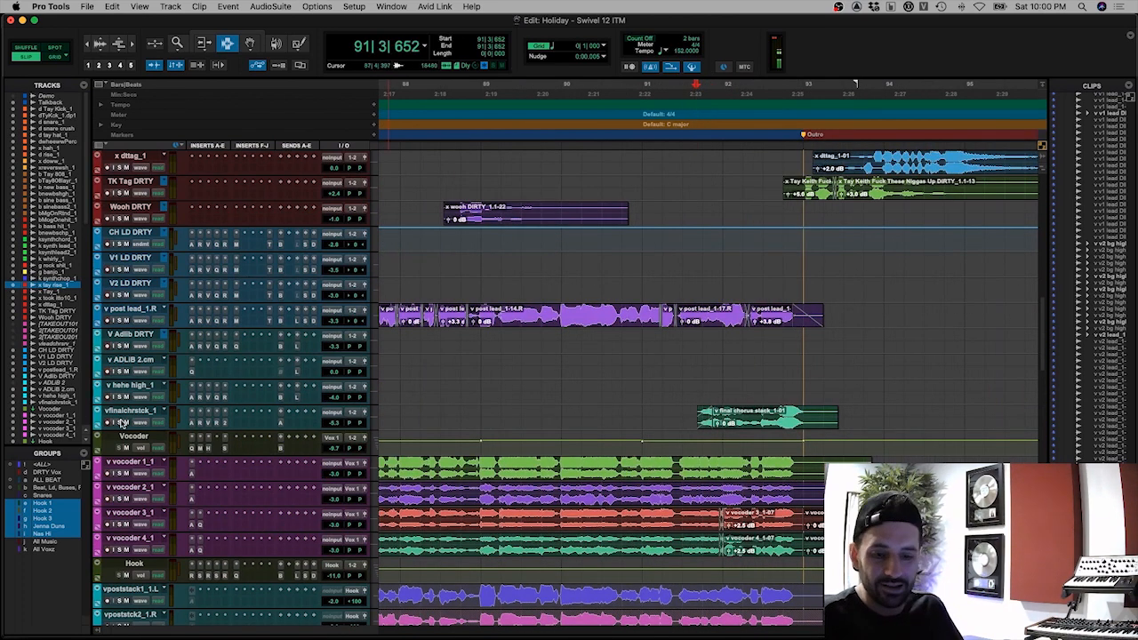
{"action": "key", "text": "a"}
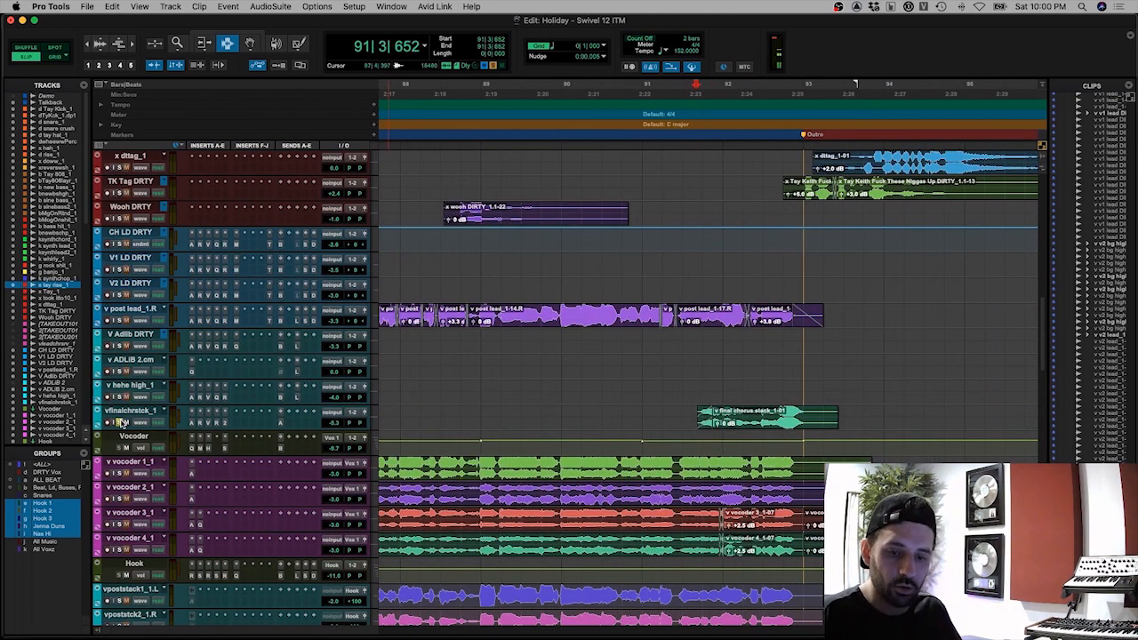
{"action": "key", "text": "space"}
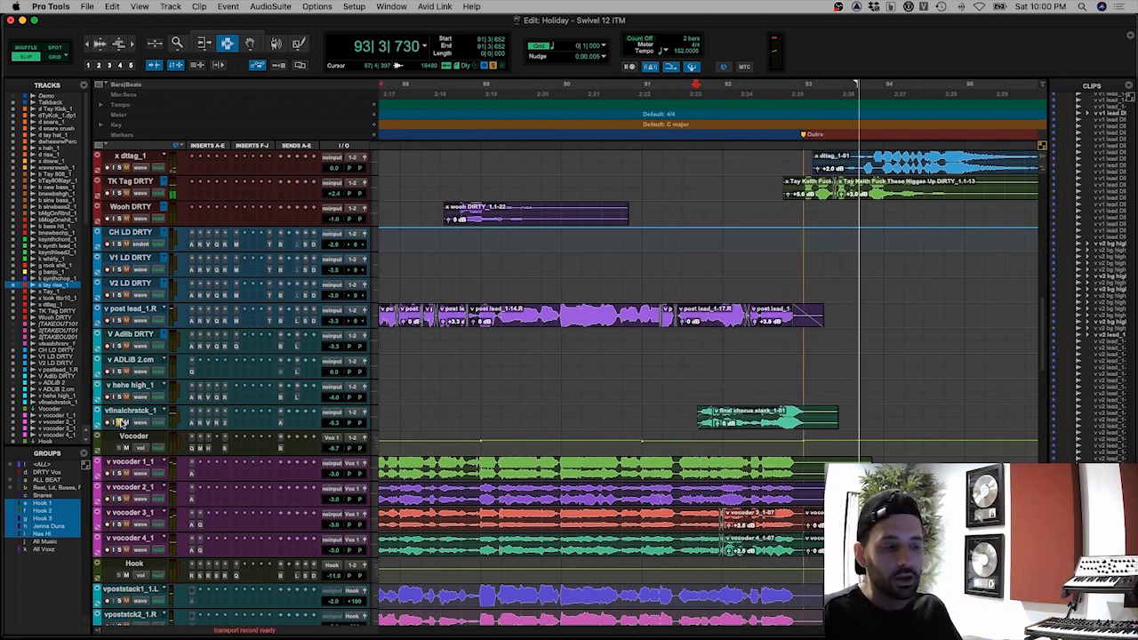
Step: Play the final chorus stack clip together with the soloed v post lead_1.R track from just before bar 92
{"action": "key", "text": "space"}
{"action": "left_click_drag", "start_coordinate": [679, 398], "coordinate": [889, 403]}
{"action": "key", "text": ";"}
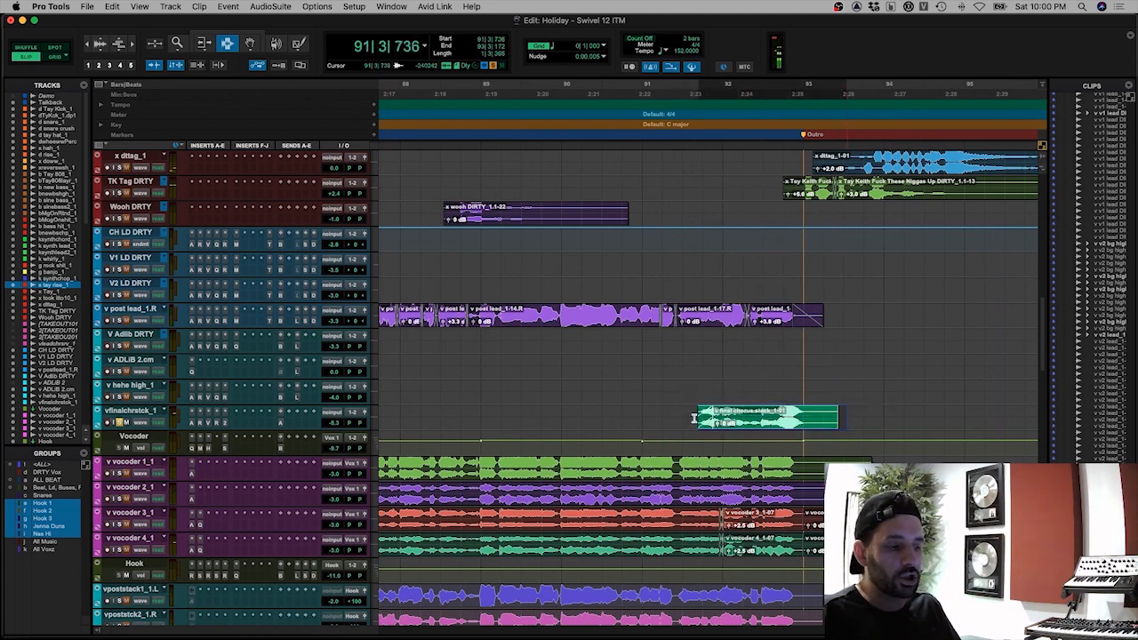
{"action": "left_click", "coordinate": [681, 418]}
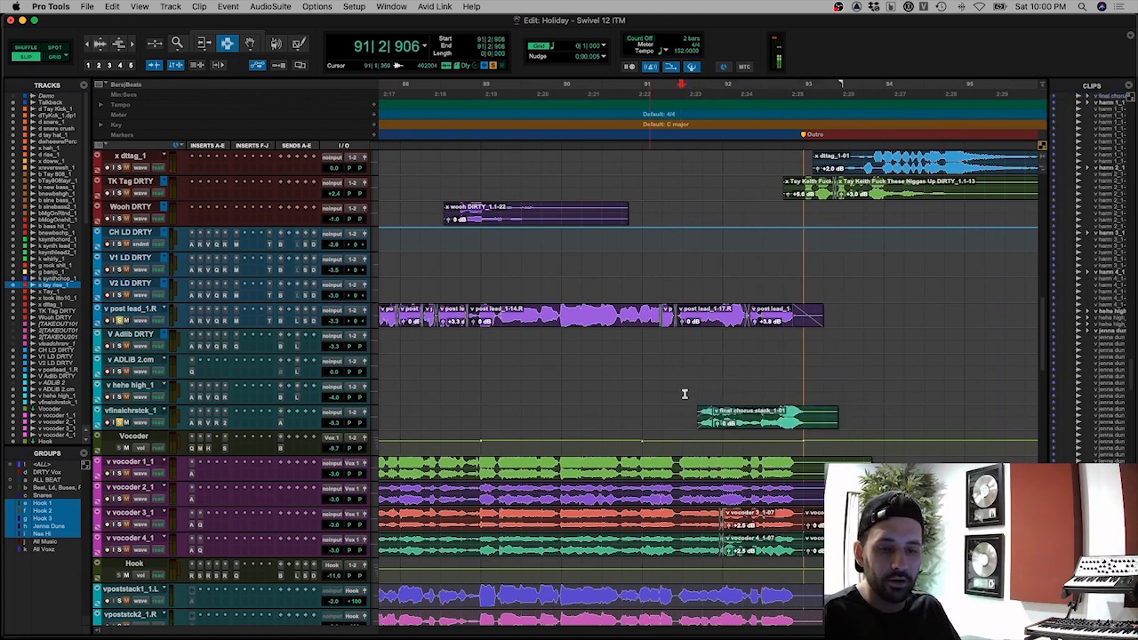
{"action": "key", "text": "space"}
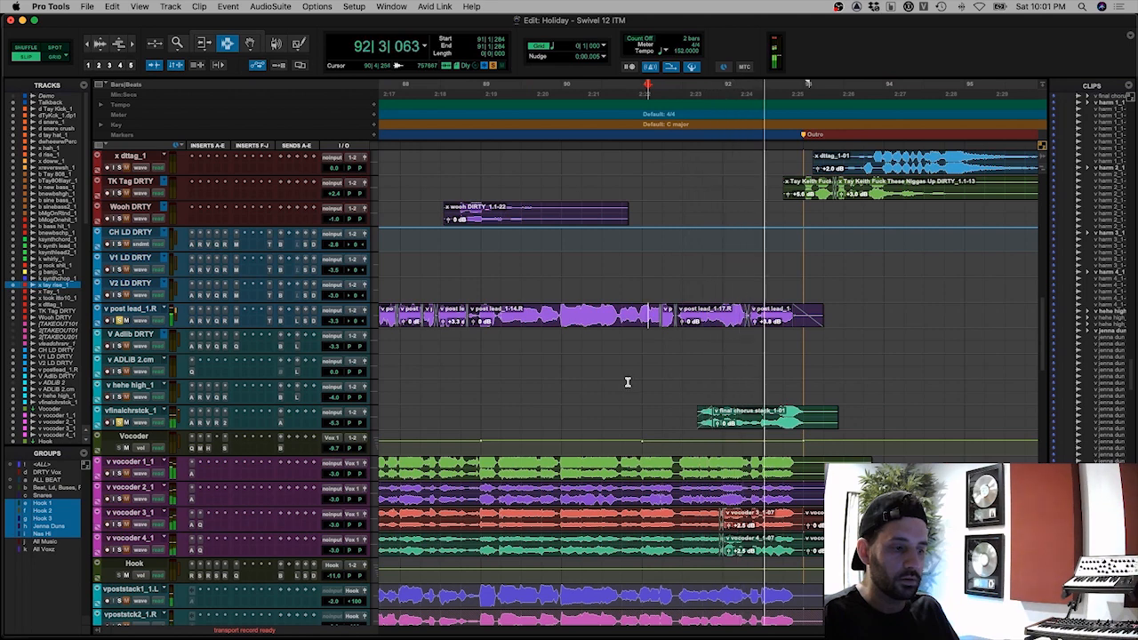
{"action": "key", "text": "space"}
Step: Check the A Reverb send on vfinalchrstck_1 and highlight its clip against the v post lead_1.R phrase leading into the Outro
{"action": "left_click_drag", "start_coordinate": [689, 418], "coordinate": [859, 418]}
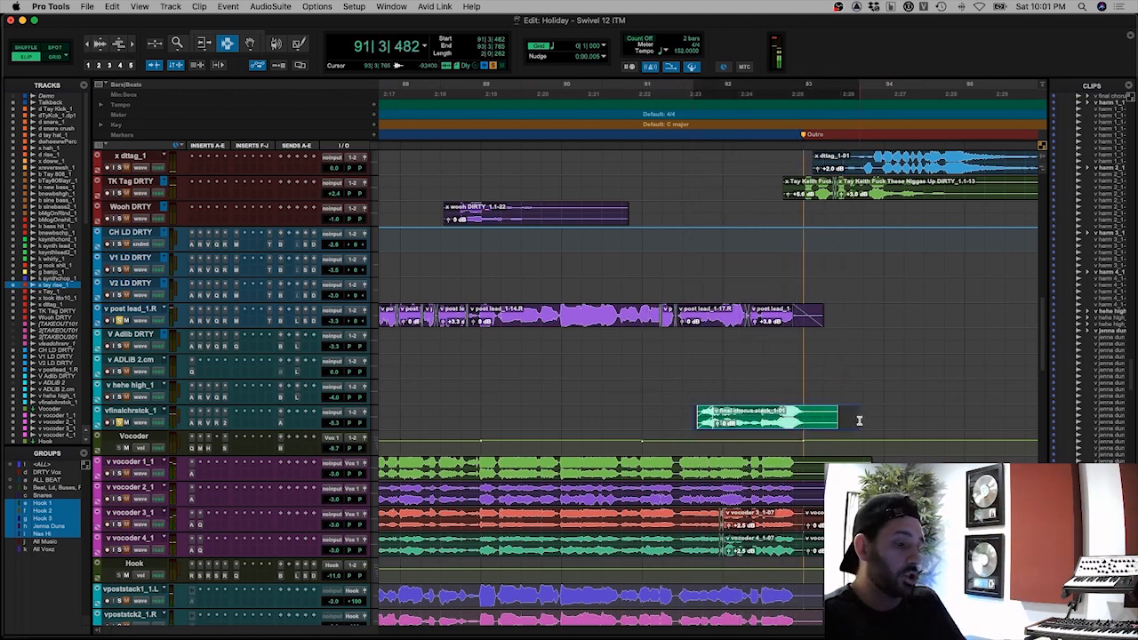
{"action": "left_click", "coordinate": [859, 418]}
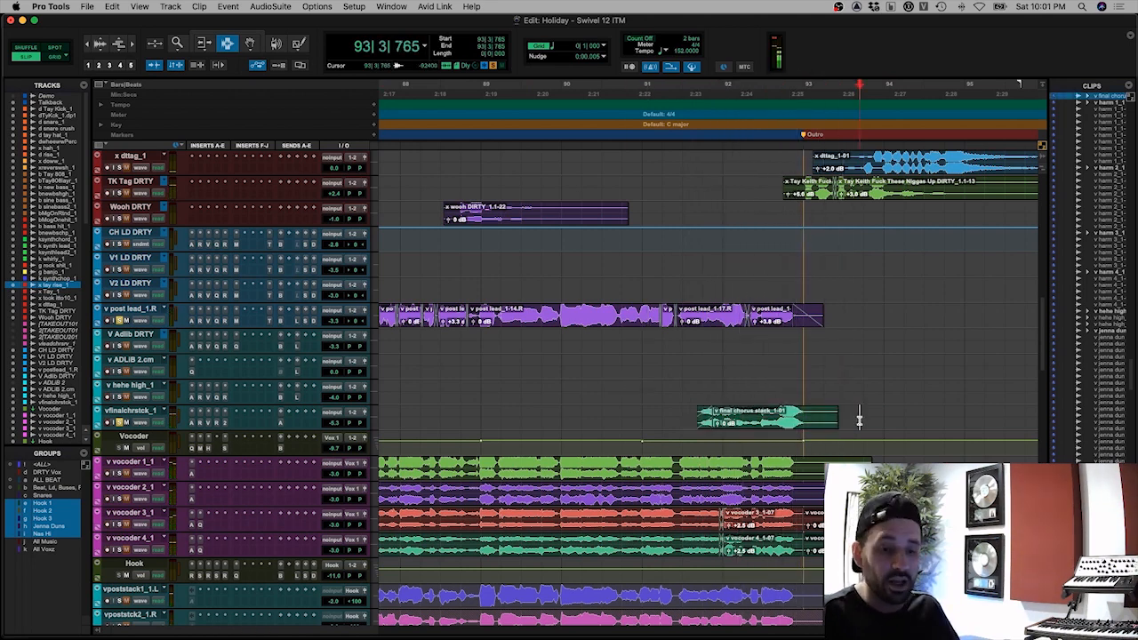
{"action": "left_click", "coordinate": [279, 422]}
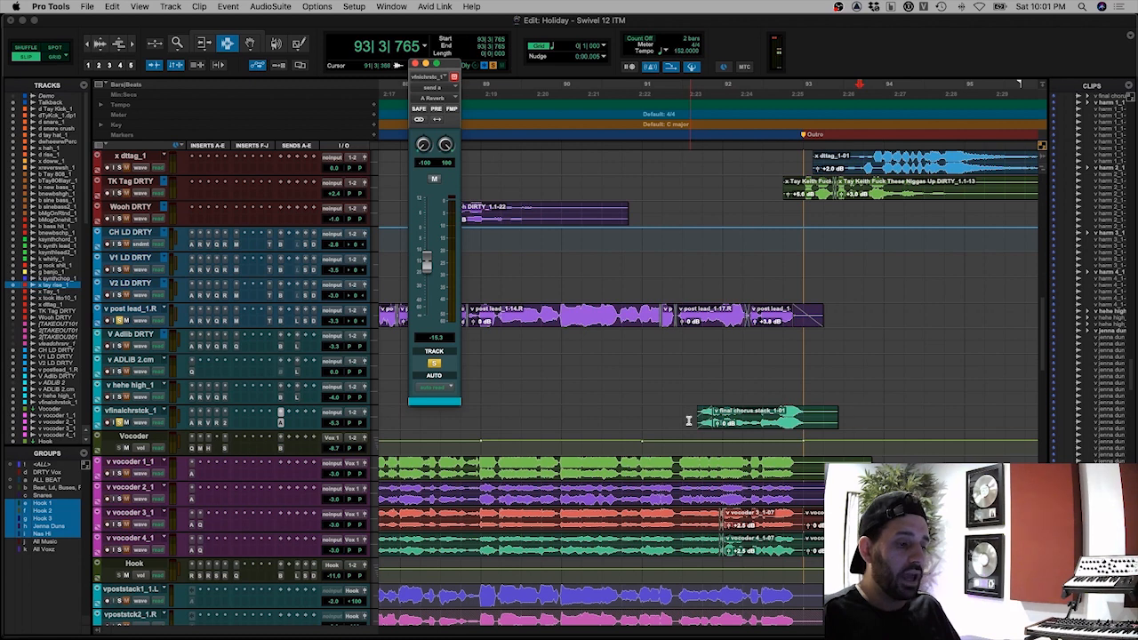
{"action": "left_click_drag", "start_coordinate": [688, 420], "coordinate": [824, 414]}
{"action": "left_click_drag", "start_coordinate": [800, 313], "coordinate": [673, 317]}
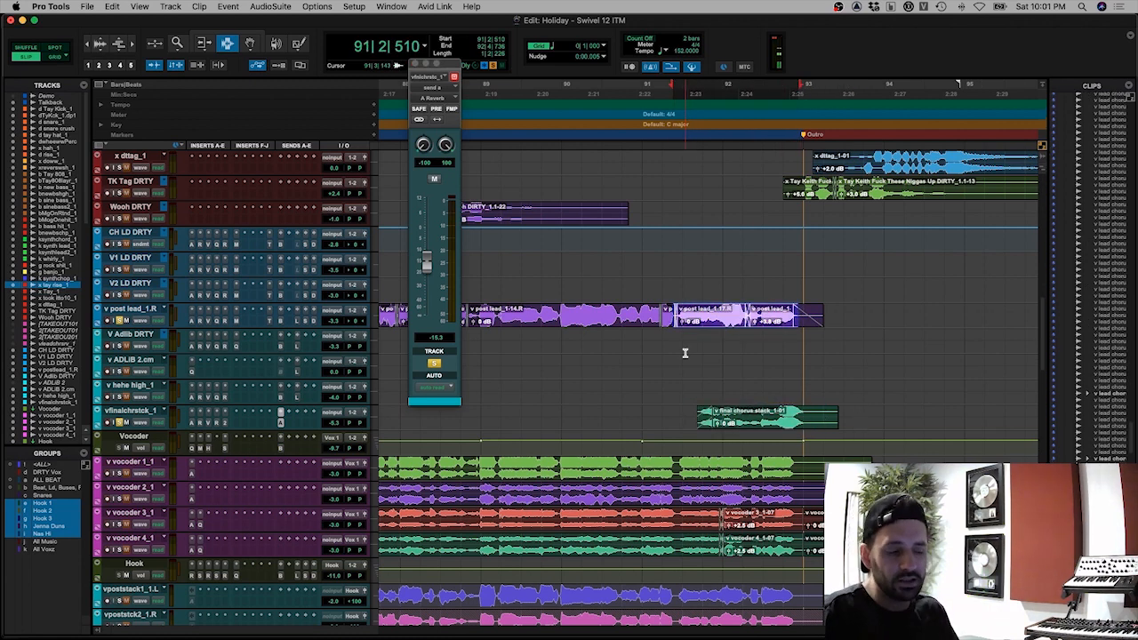
{"action": "left_click_drag", "start_coordinate": [696, 414], "coordinate": [828, 413]}
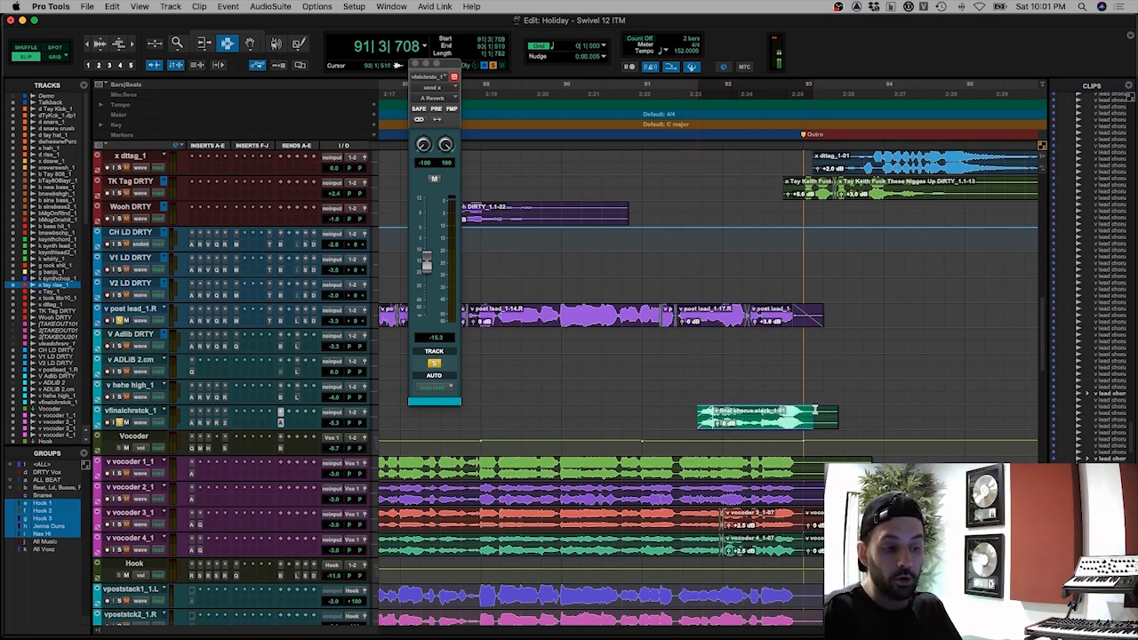
{"action": "left_click", "coordinate": [688, 418]}
Step: Select the Vocoder track's volume automation across the Post Hook and enlarge it to fill the edit window
{"action": "key", "text": "r"}
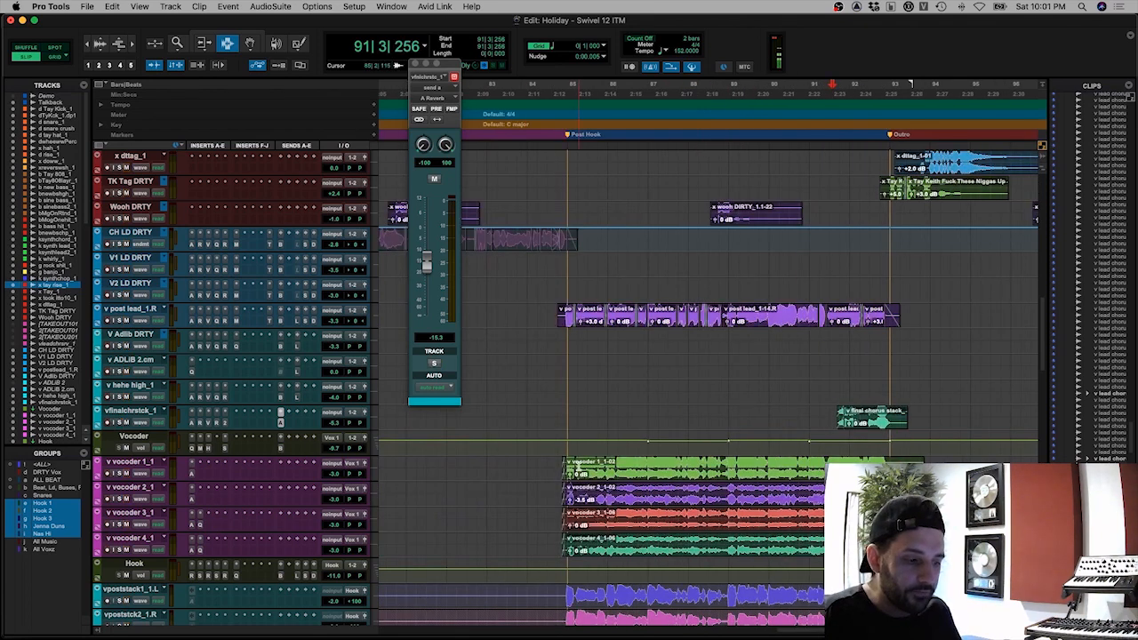
{"action": "left_click", "coordinate": [579, 466]}
{"action": "key", "text": "r"}
{"action": "key", "text": "r"}
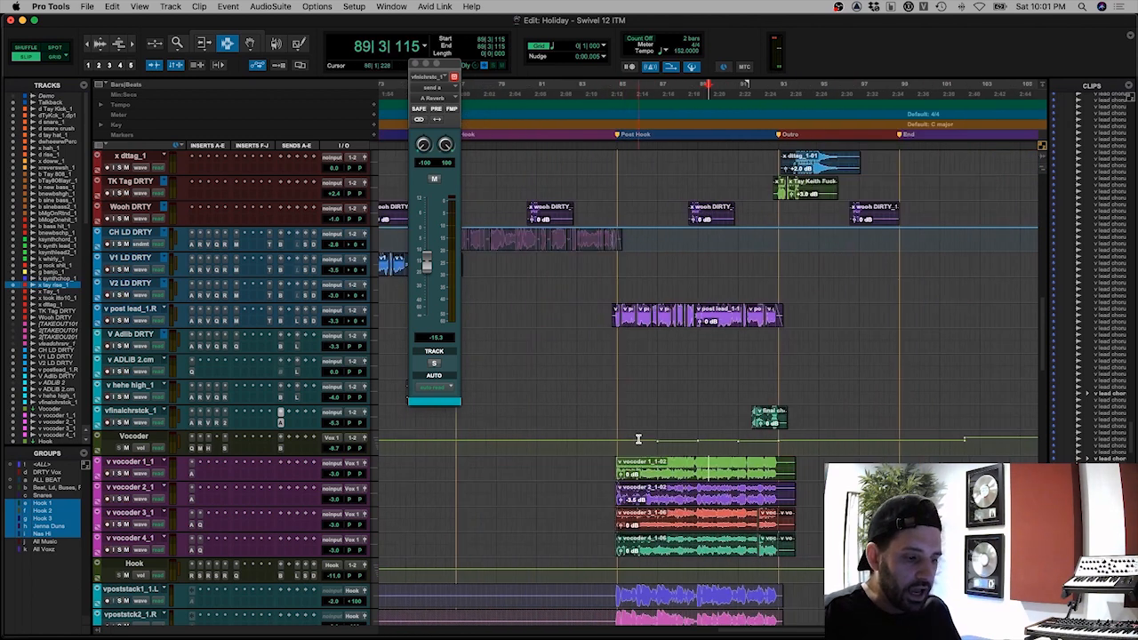
{"action": "left_click_drag", "start_coordinate": [626, 442], "coordinate": [856, 447]}
{"action": "key", "text": "r"}
{"action": "key", "text": "t"}
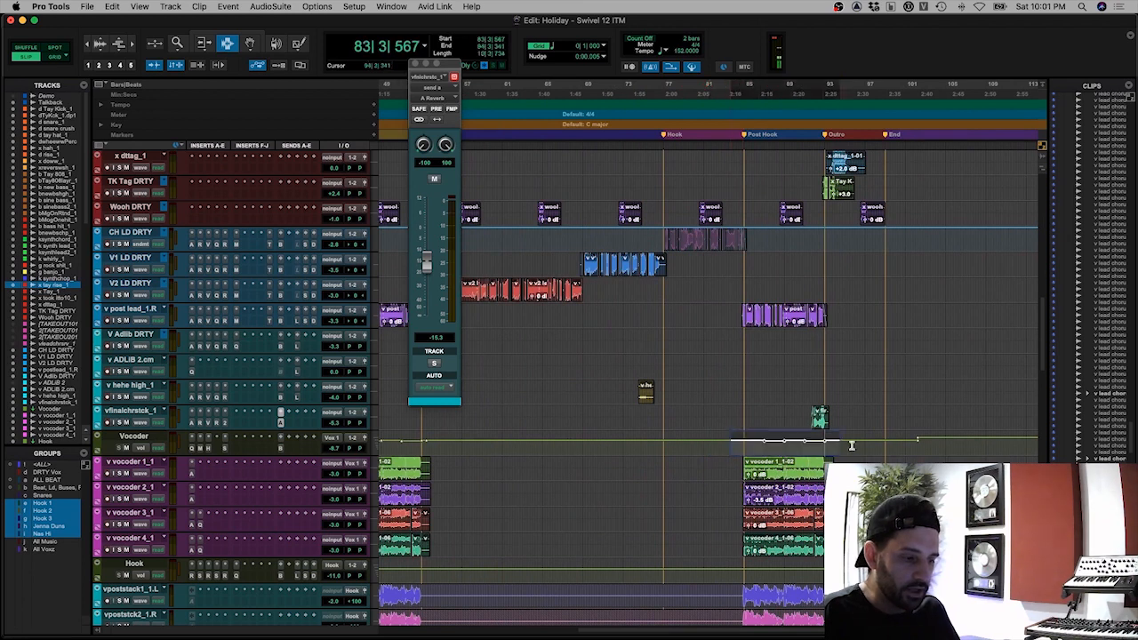
{"action": "key", "text": "e"}
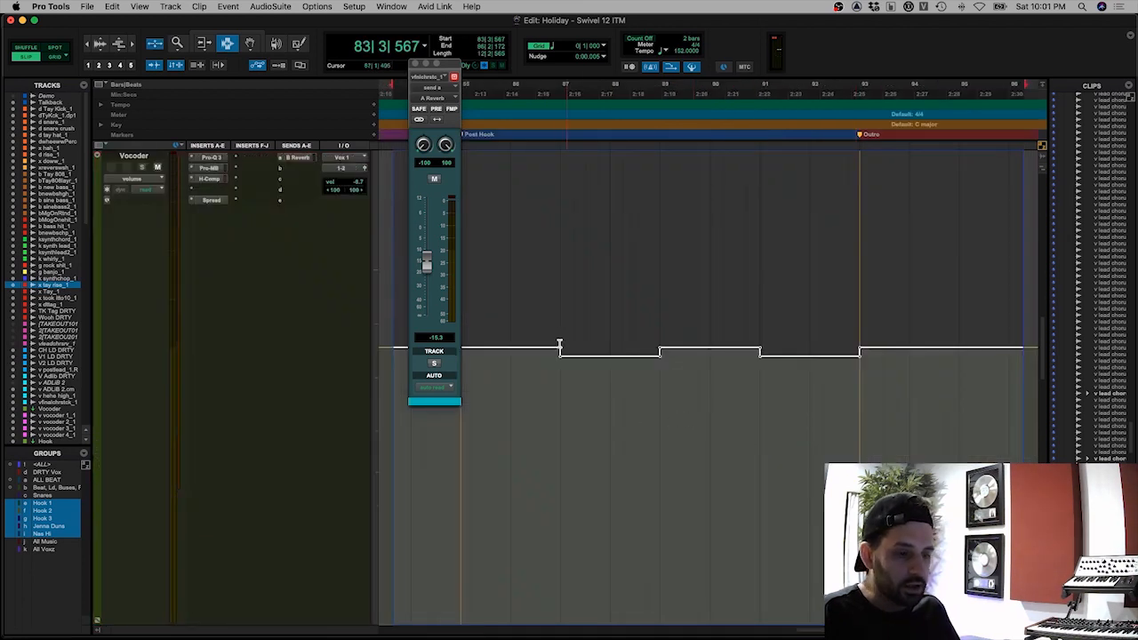
Step: Examine the two lowered sections and the raised section between them in the Vocoder volume automation, and restore the normal track view
{"action": "left_click_drag", "start_coordinate": [557, 356], "coordinate": [660, 373]}
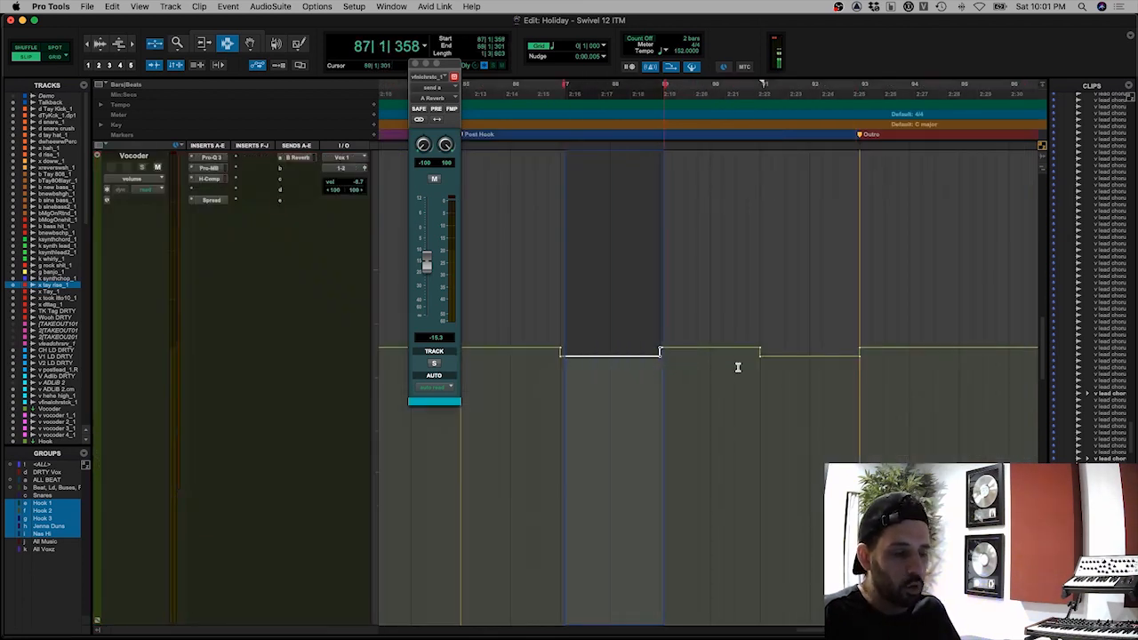
{"action": "left_click_drag", "start_coordinate": [761, 369], "coordinate": [861, 376]}
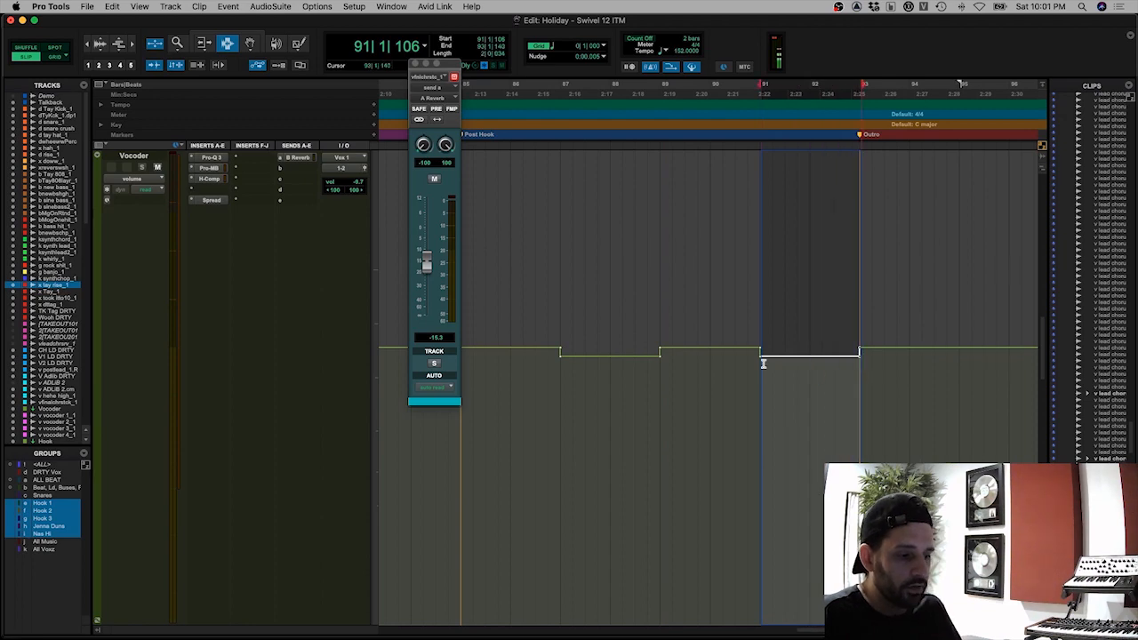
{"action": "left_click_drag", "start_coordinate": [760, 361], "coordinate": [657, 363]}
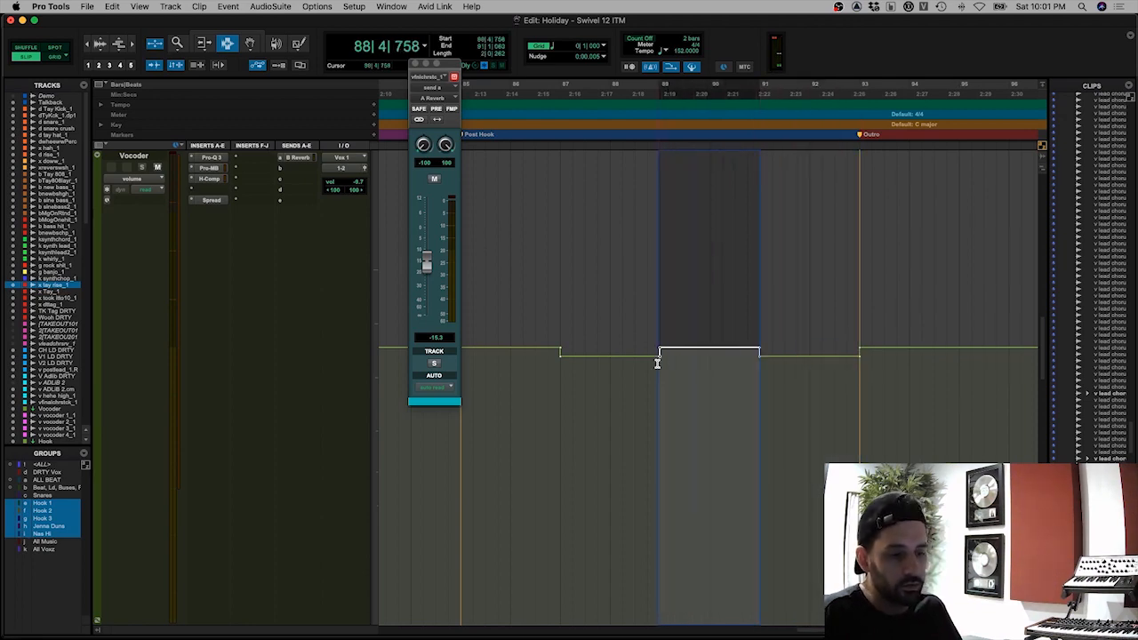
{"action": "key", "text": "ctrl+e"}
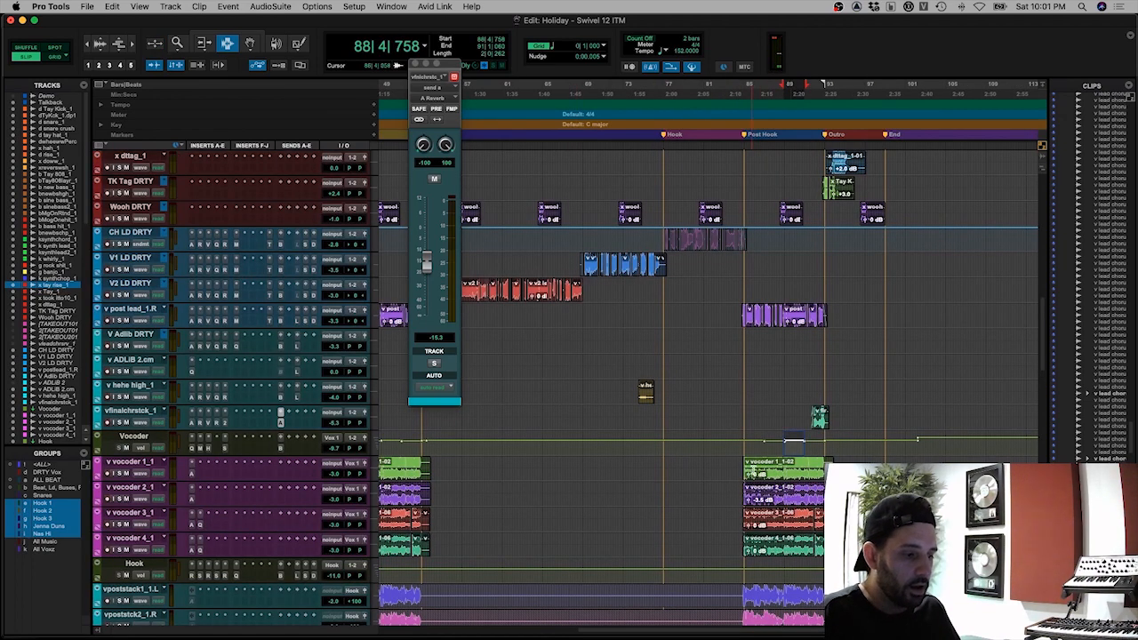
Step: Play the Post Hook from bar 85 with v vocoder 1_1 through v vocoder 4_1 soloed together
{"action": "key", "text": "super+bracketright"}
{"action": "left_click", "coordinate": [632, 470]}
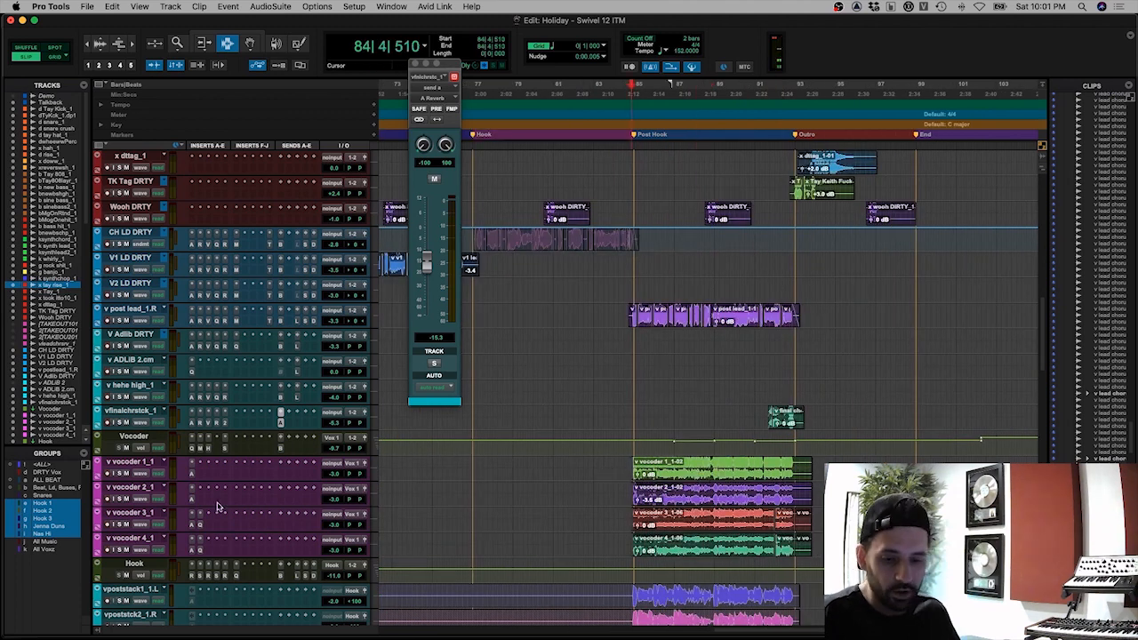
{"action": "left_click", "coordinate": [116, 464]}
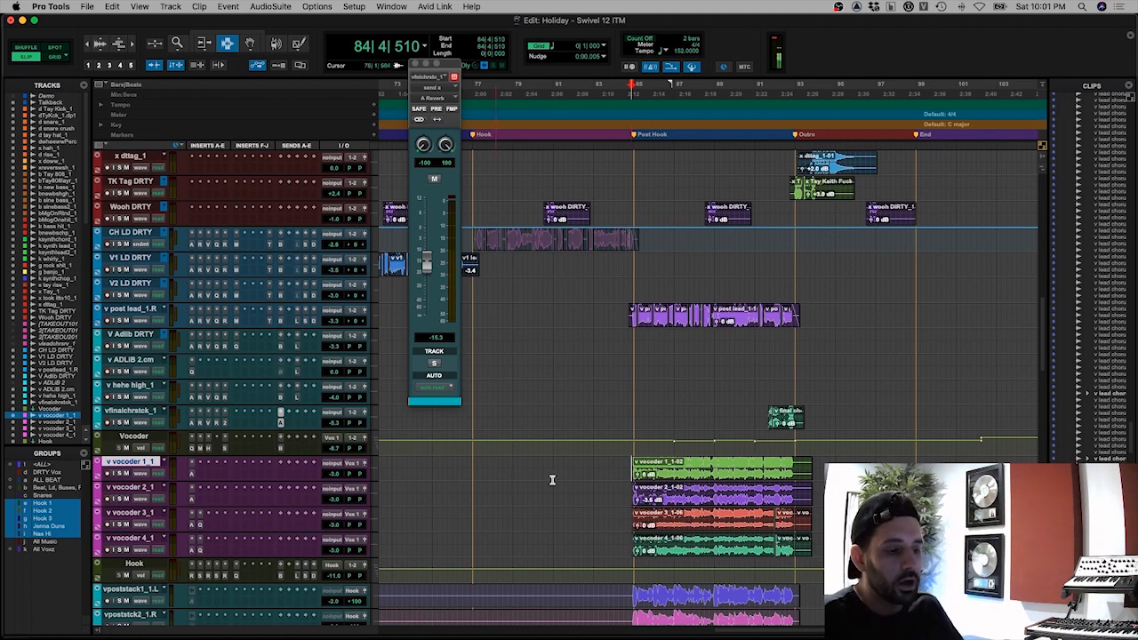
{"action": "key", "text": "Tab"}
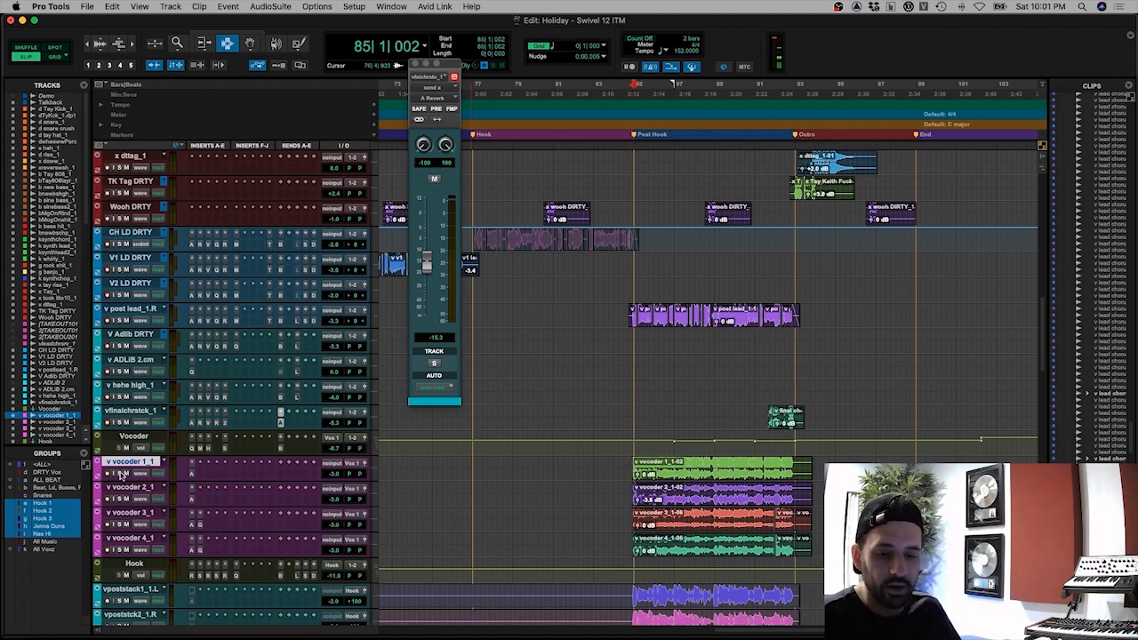
{"action": "key", "text": "space"}
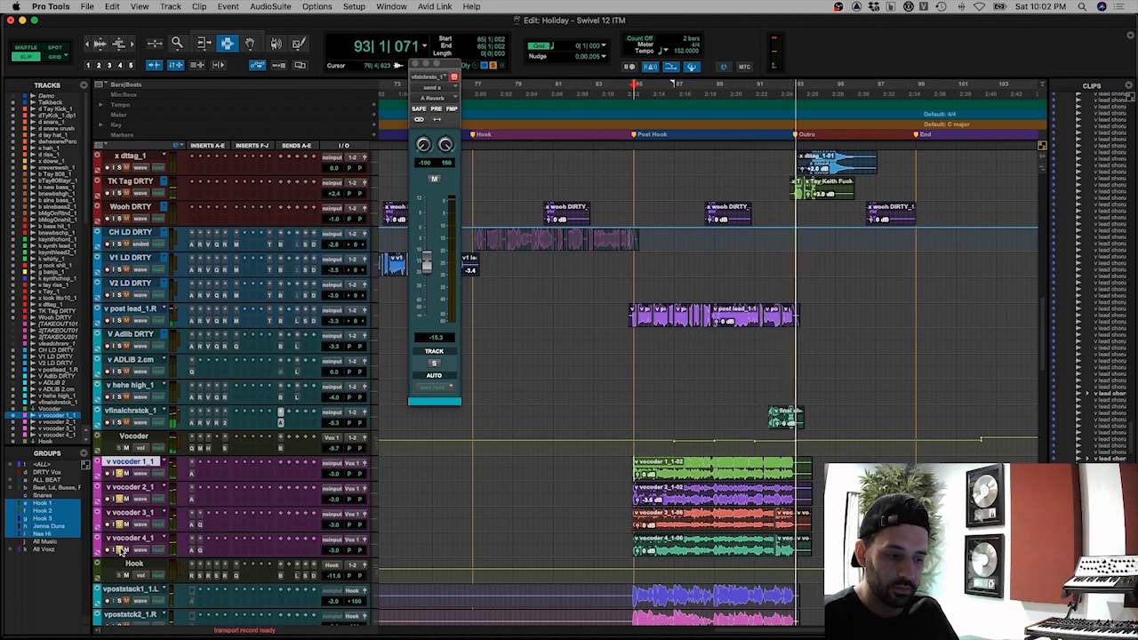
{"action": "key", "text": "space"}
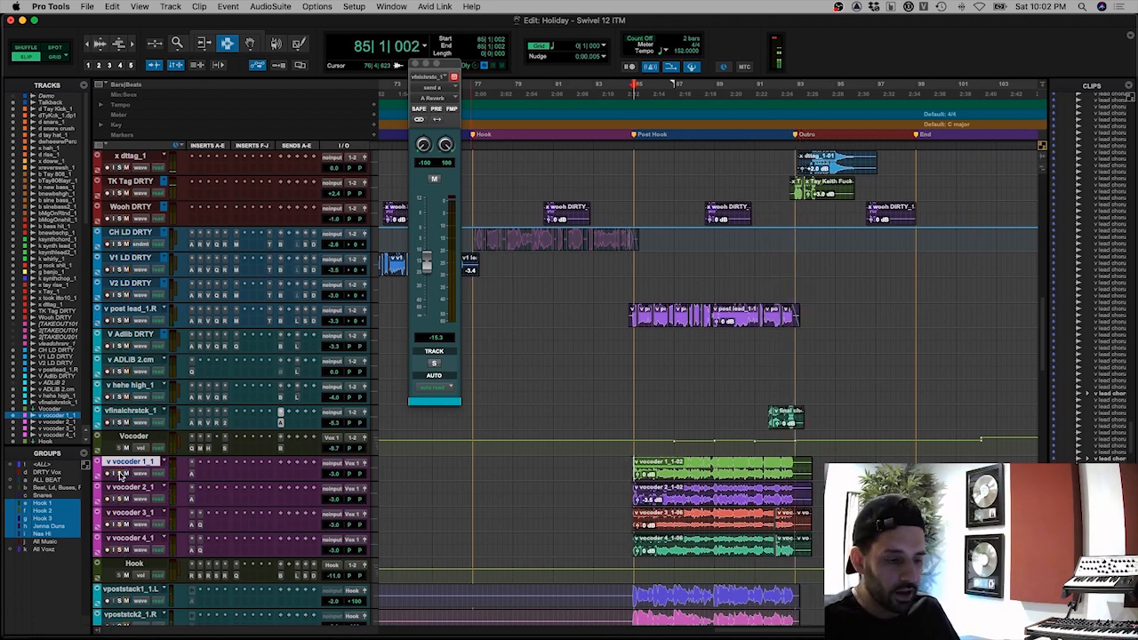
Step: Solo each of the four vocoder tracks in turn and audition it from the start of the Post Hook
{"action": "key", "text": "space"}
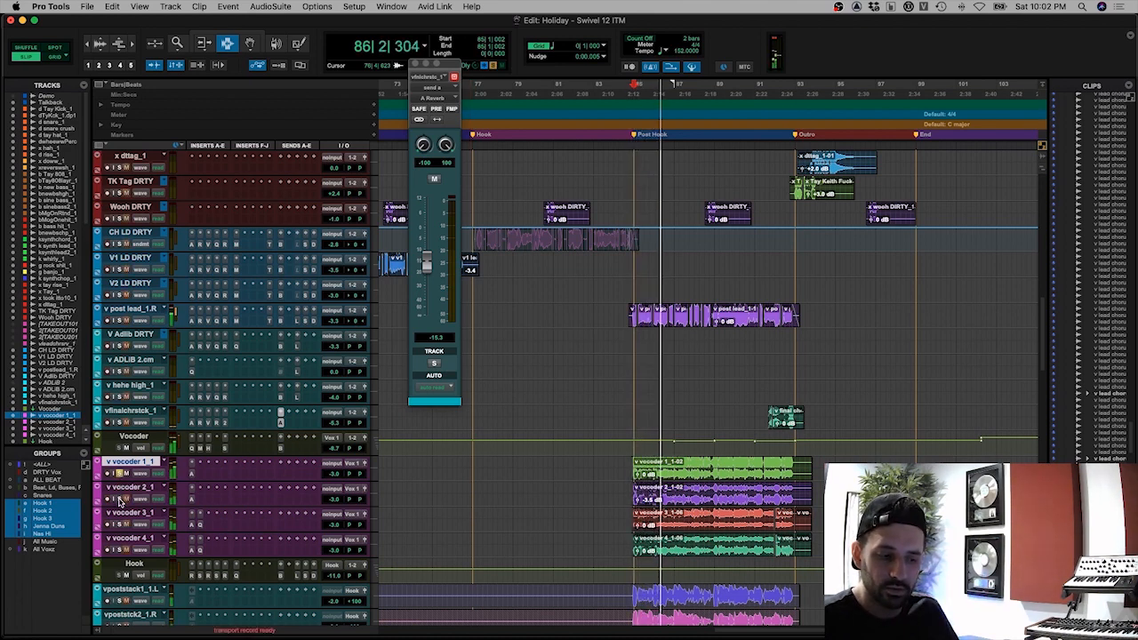
{"action": "key", "text": "space"}
{"action": "key", "text": "space"}
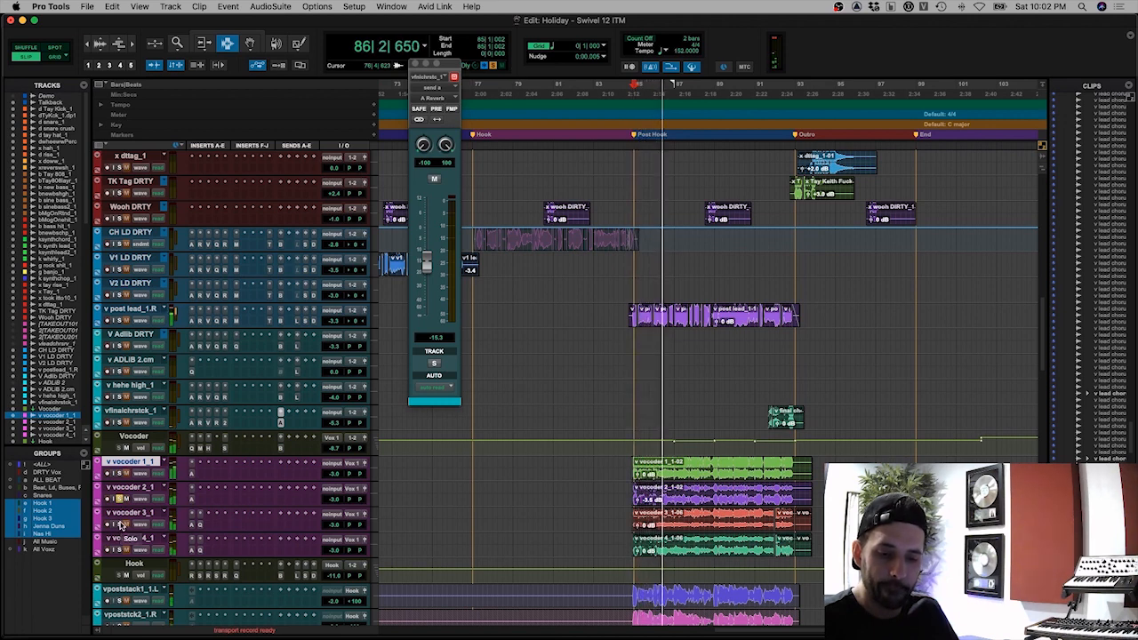
{"action": "key", "text": "space"}
{"action": "key", "text": "space"}
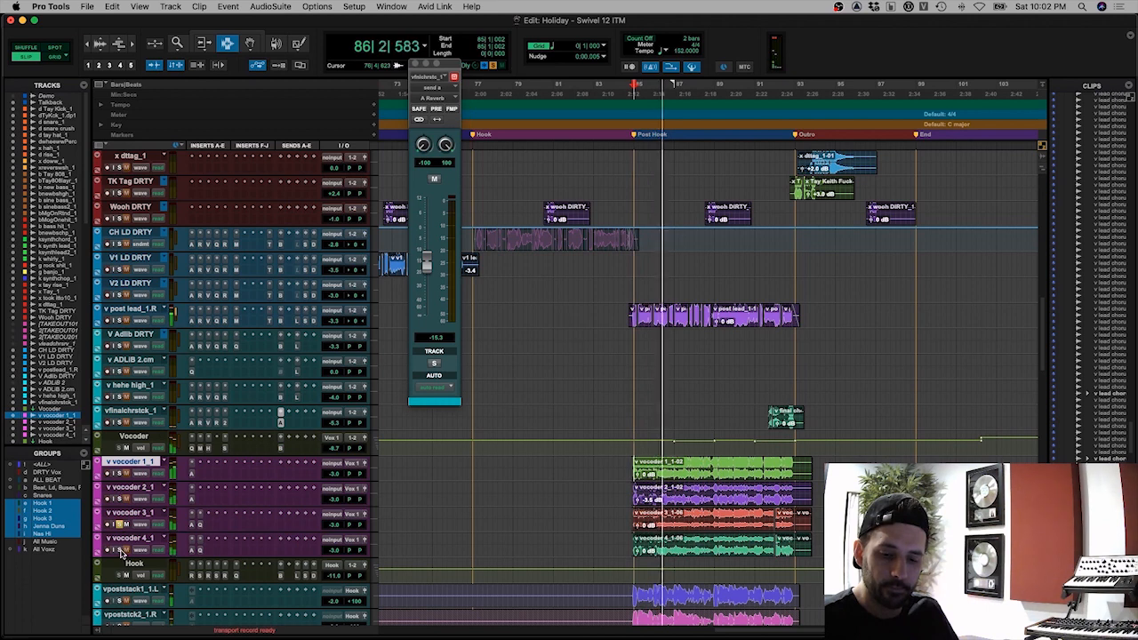
{"action": "key", "text": "space"}
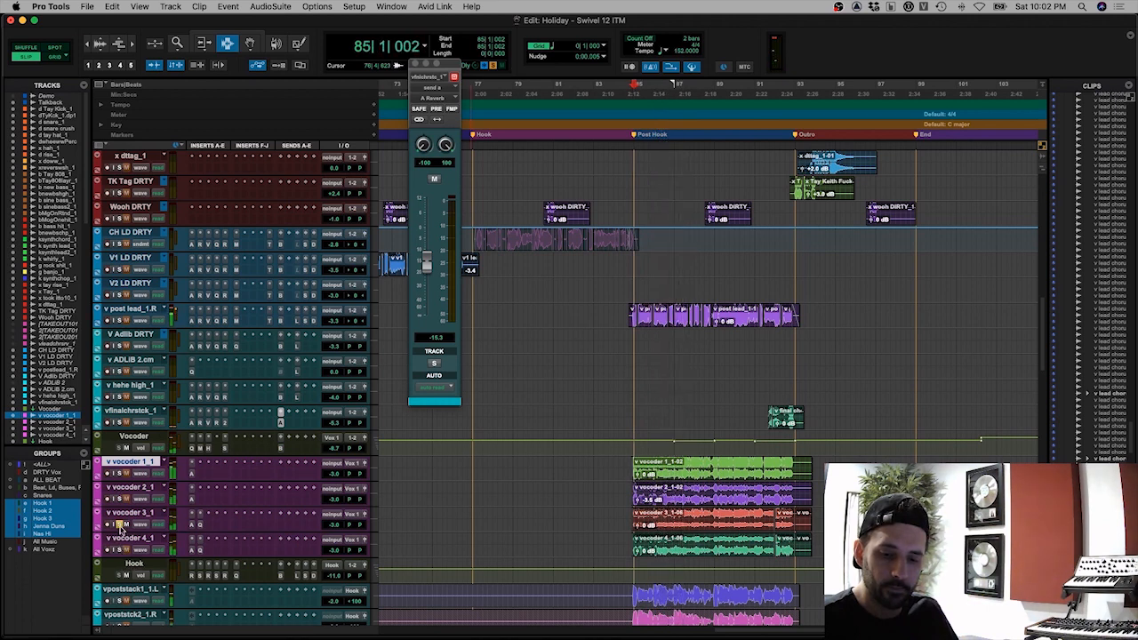
{"action": "key", "text": "space"}
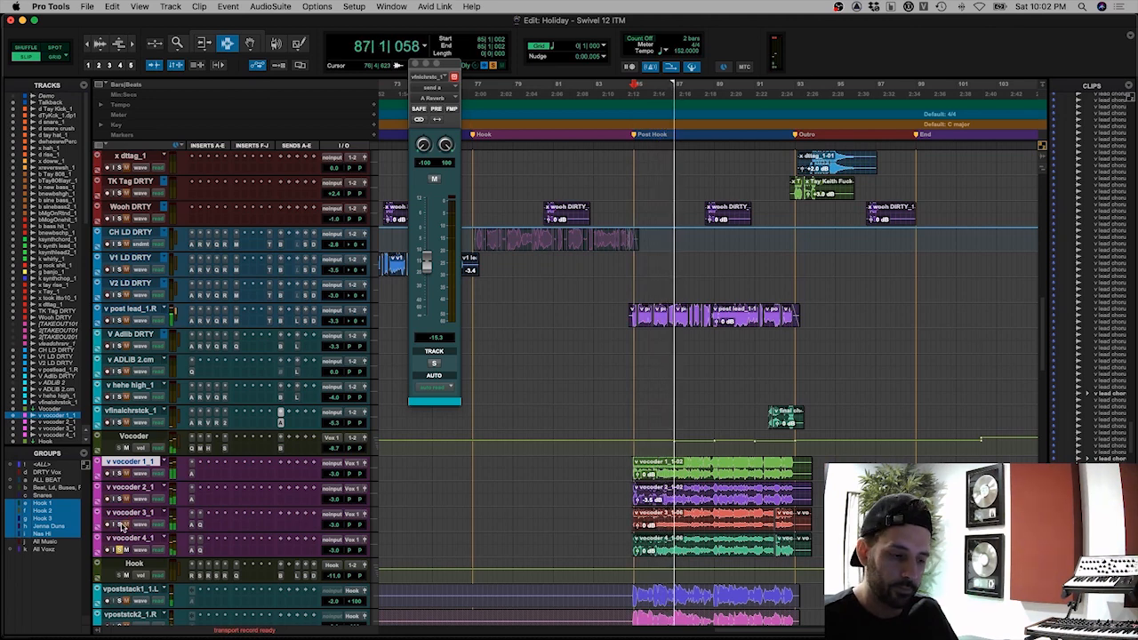
{"action": "key", "text": "space"}
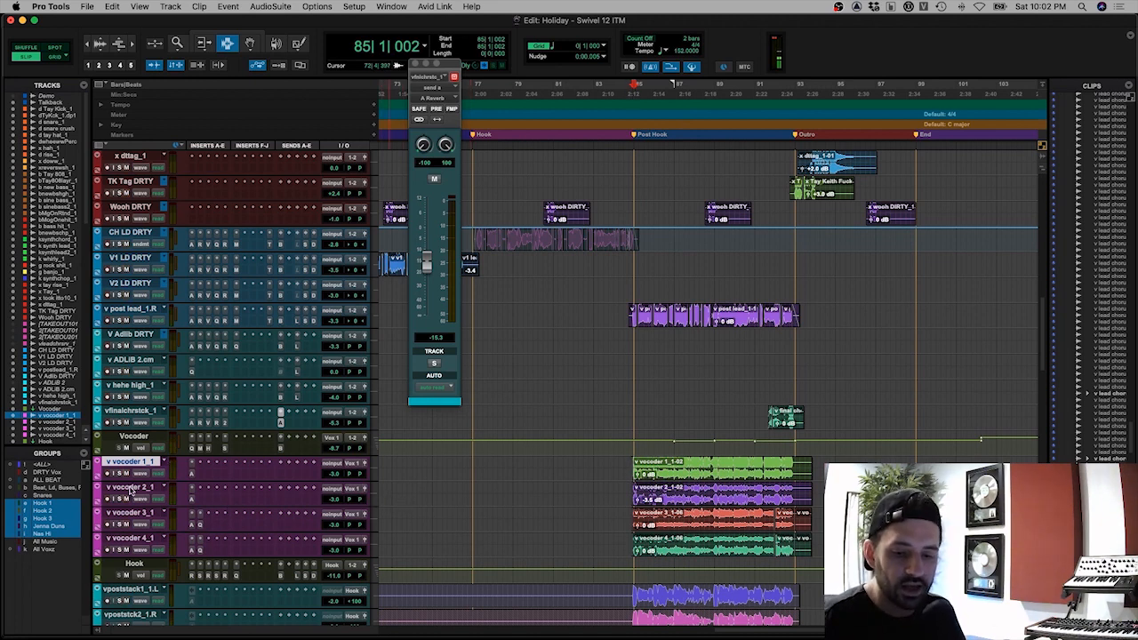
Step: Select all four vocoder tracks, open AMBEO Orbit on v vocoder 1_1 and display the tracks' automation lanes
{"action": "left_click", "coordinate": [131, 538], "text": "shift"}
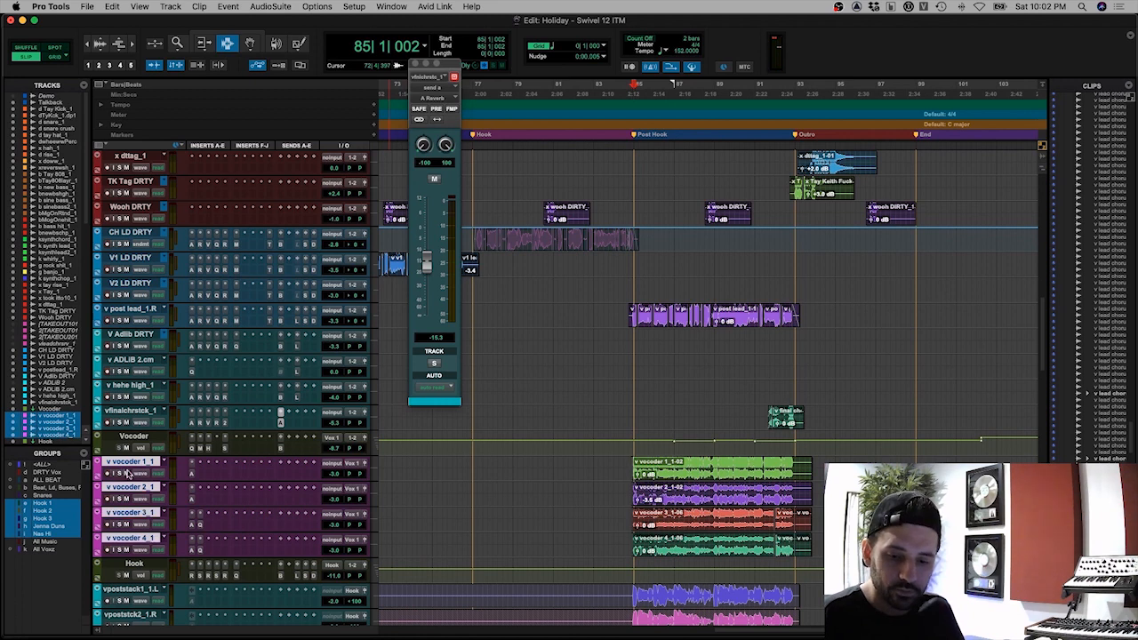
{"action": "left_click", "coordinate": [190, 467]}
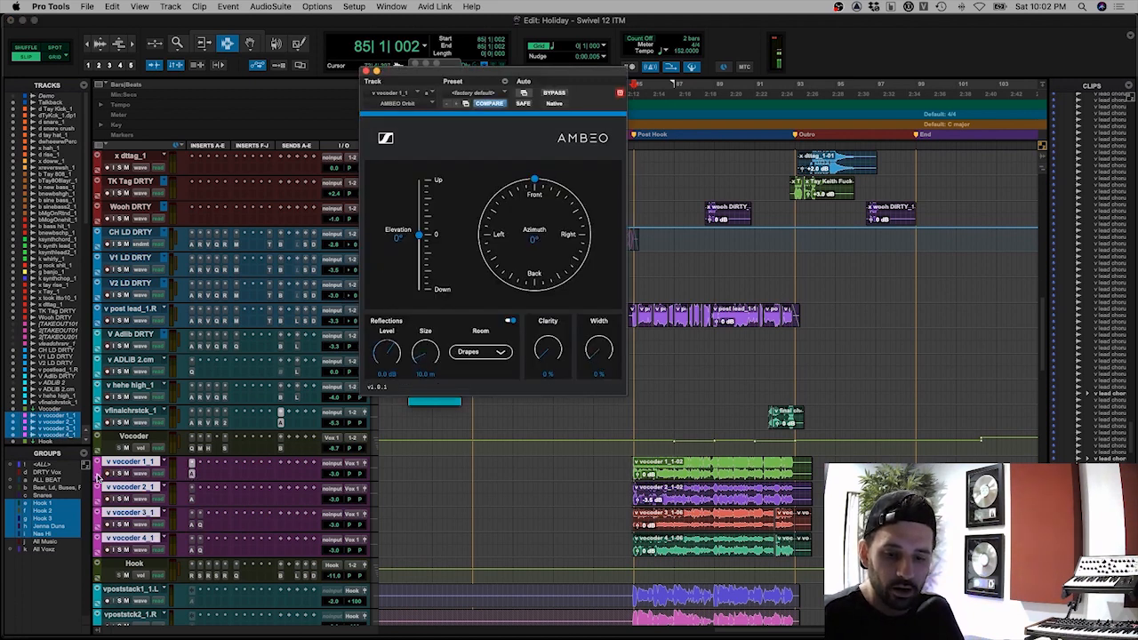
{"action": "left_click", "coordinate": [98, 475], "text": "alt"}
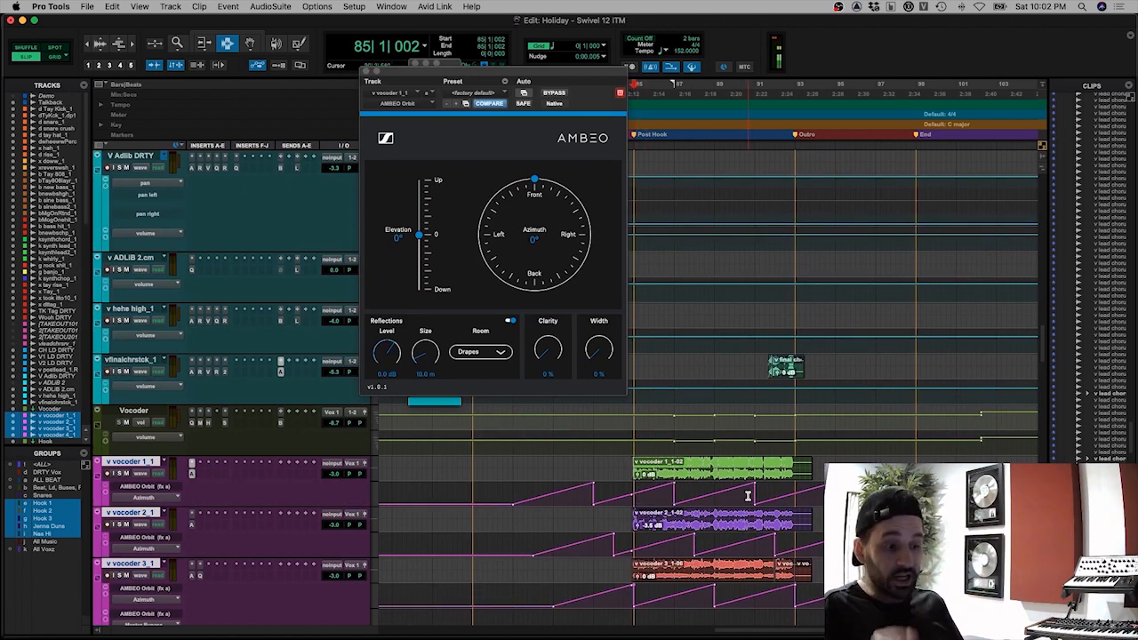
Step: Inspect the vocoder tracks' Azimuth automation by placing the cursor at points in bar 90 and around the Post Hook start at bar 85
{"action": "left_click", "coordinate": [748, 517]}
{"action": "key", "text": "super+bracketright"}
{"action": "key", "text": "super+bracketleft"}
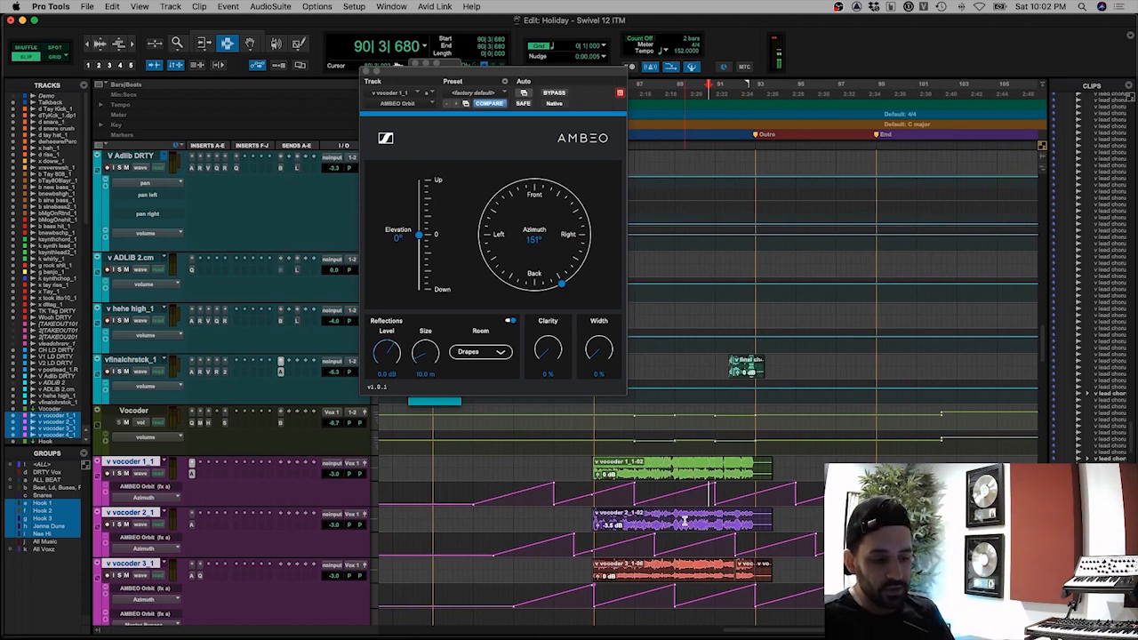
{"action": "scroll", "coordinate": [675, 514], "scroll_direction": "down", "scroll_amount": 2}
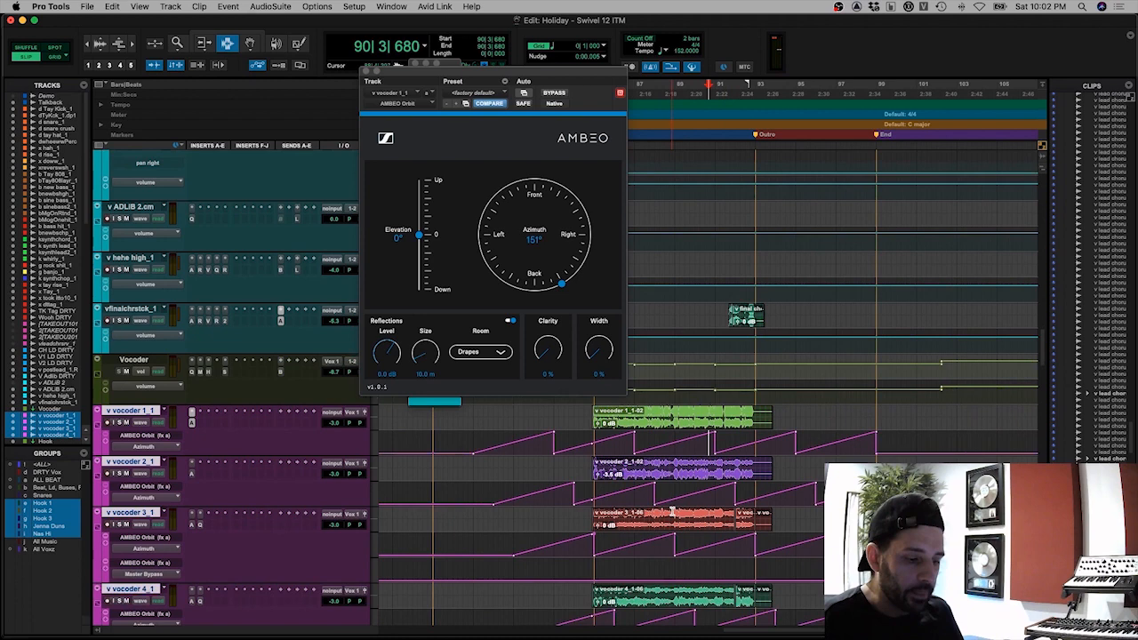
{"action": "left_click", "coordinate": [593, 432]}
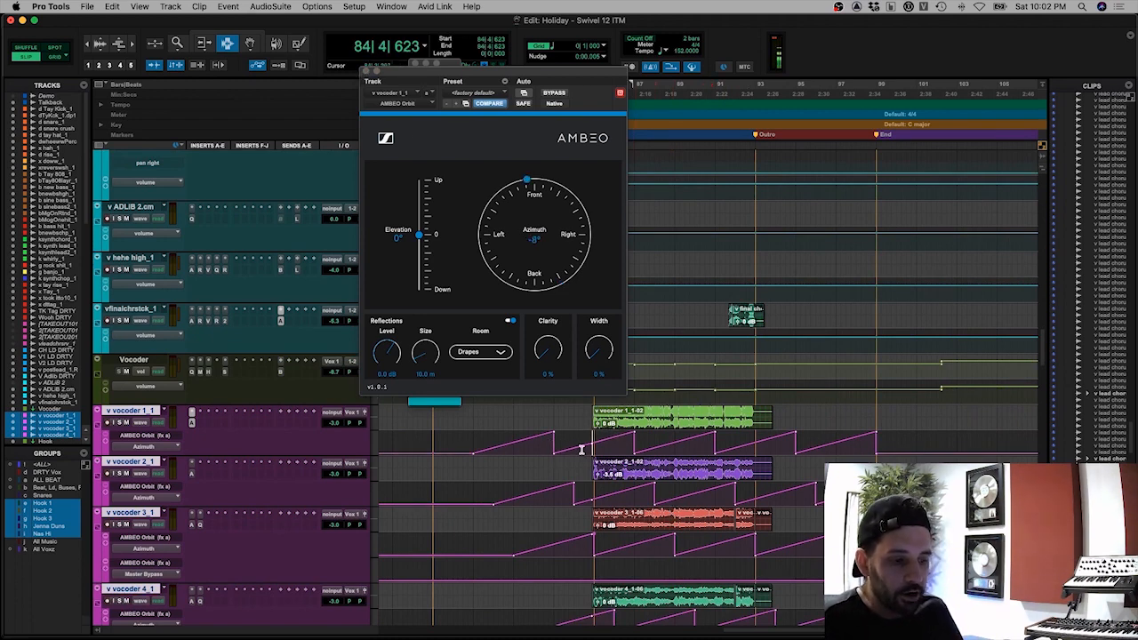
{"action": "left_click", "coordinate": [588, 445]}
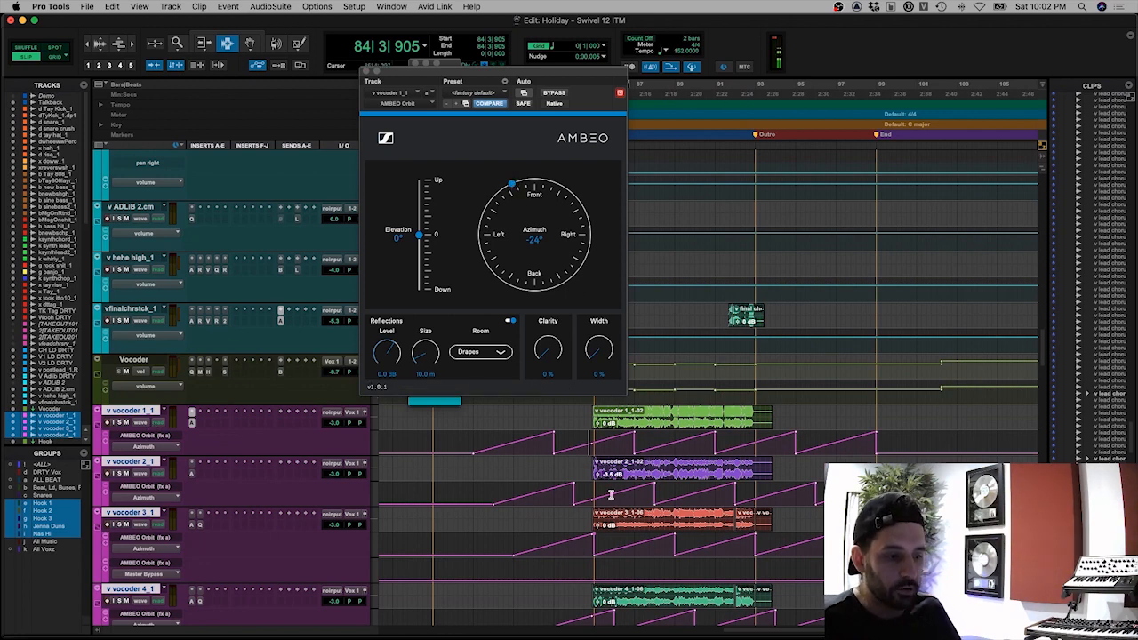
{"action": "left_click", "coordinate": [592, 444]}
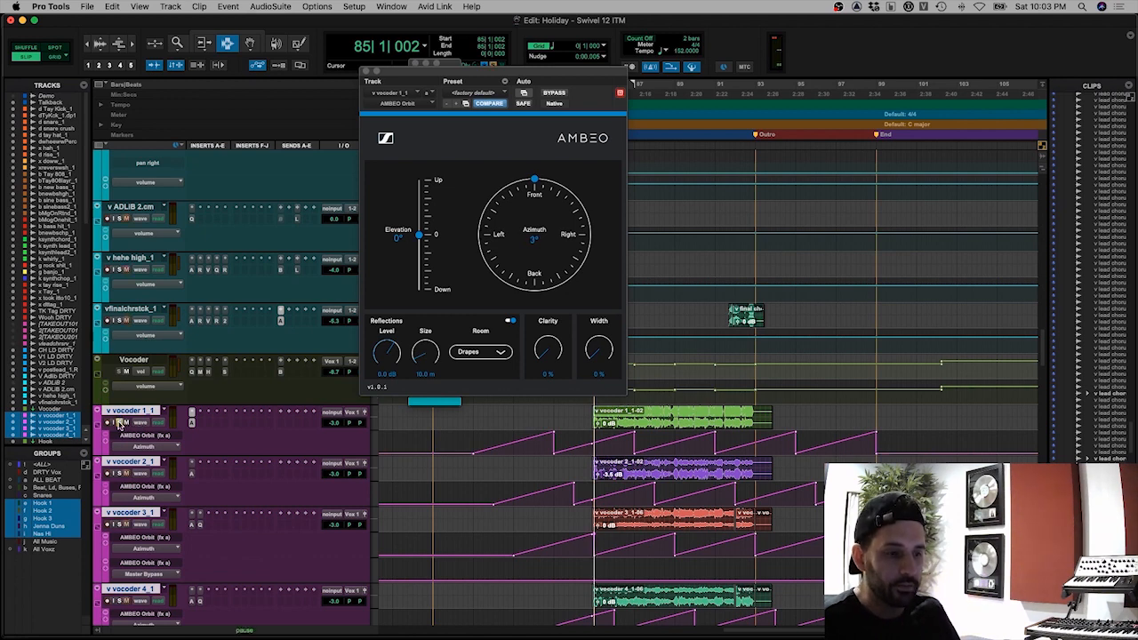
Step: Play the soloed v vocoder 1_1 from bar 85 with its AMBEO Orbit window open to follow the Azimuth panning
{"action": "key", "text": "space"}
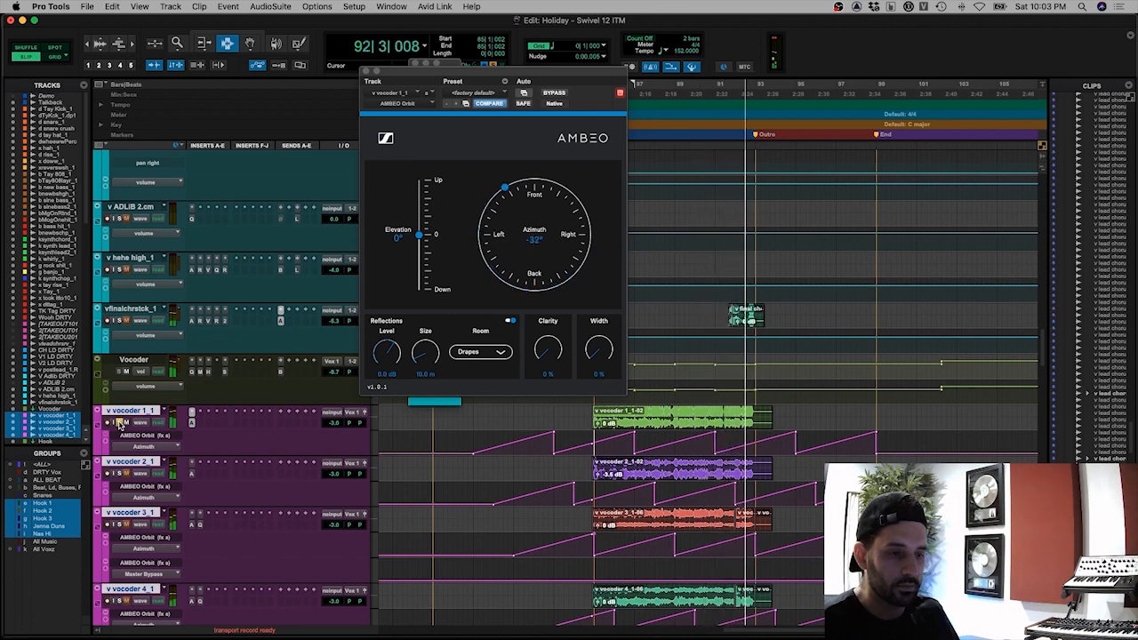
{"action": "key", "text": "space"}
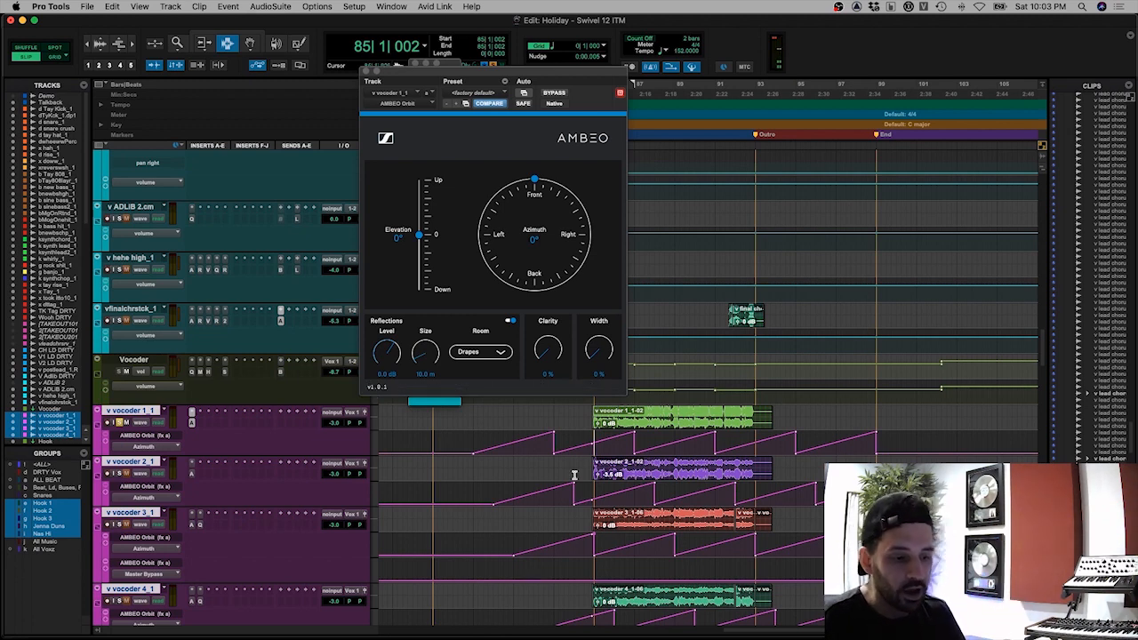
Step: Compare the staggered Azimuth automation ramps of the vocoder tracks by marking ramp segments between bars 83 and 92
{"action": "left_click_drag", "start_coordinate": [560, 494], "coordinate": [575, 494]}
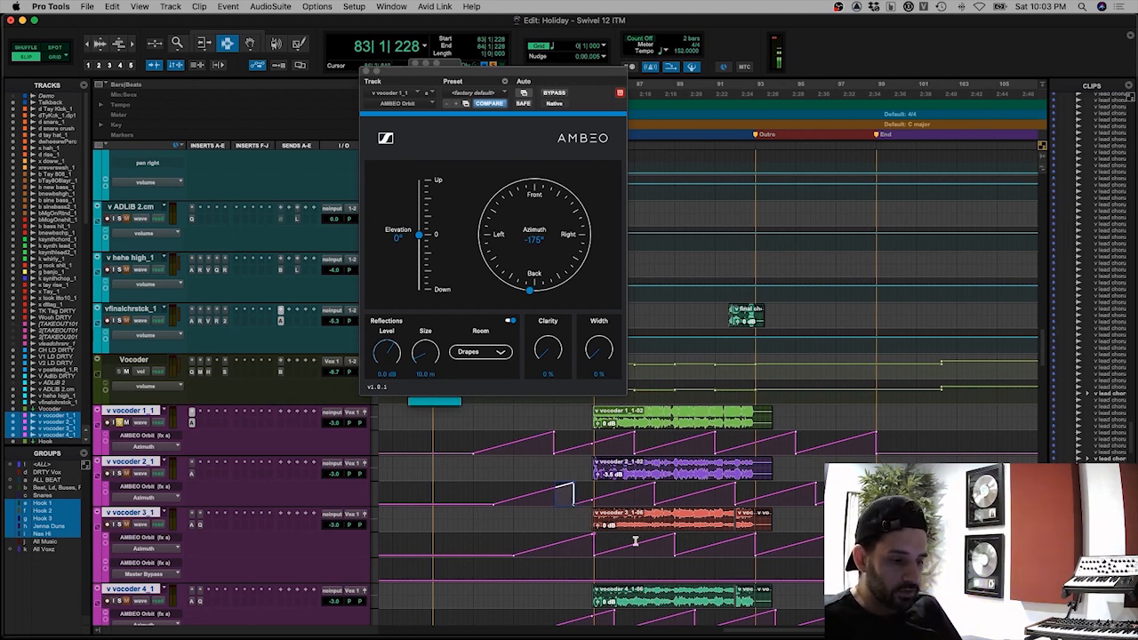
{"action": "left_click_drag", "start_coordinate": [634, 442], "coordinate": [654, 453]}
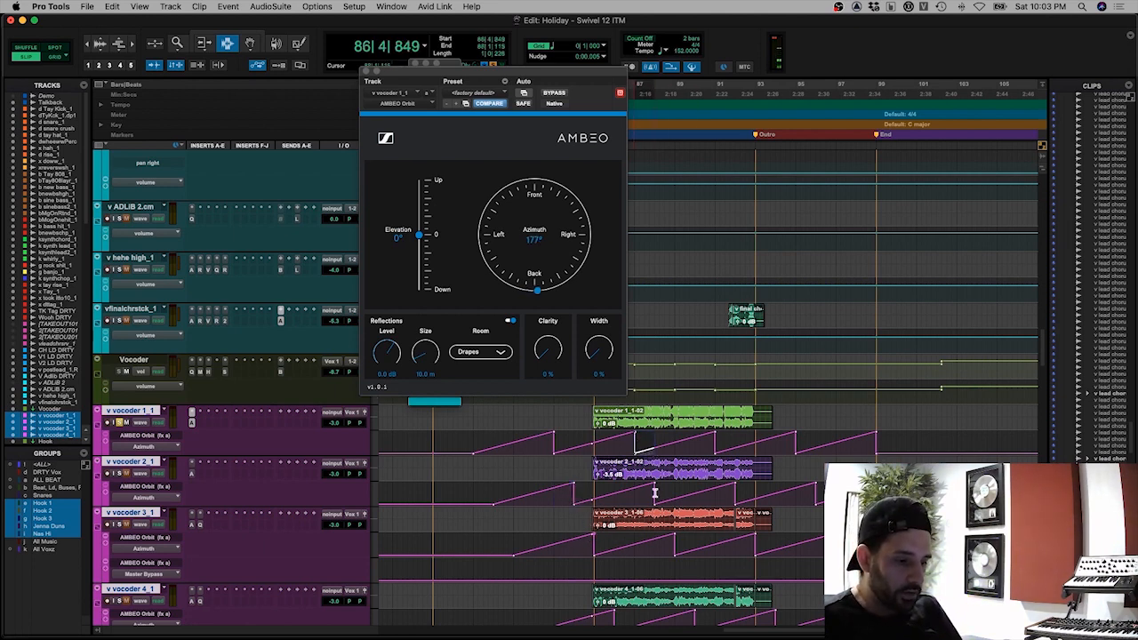
{"action": "left_click_drag", "start_coordinate": [654, 492], "coordinate": [676, 496]}
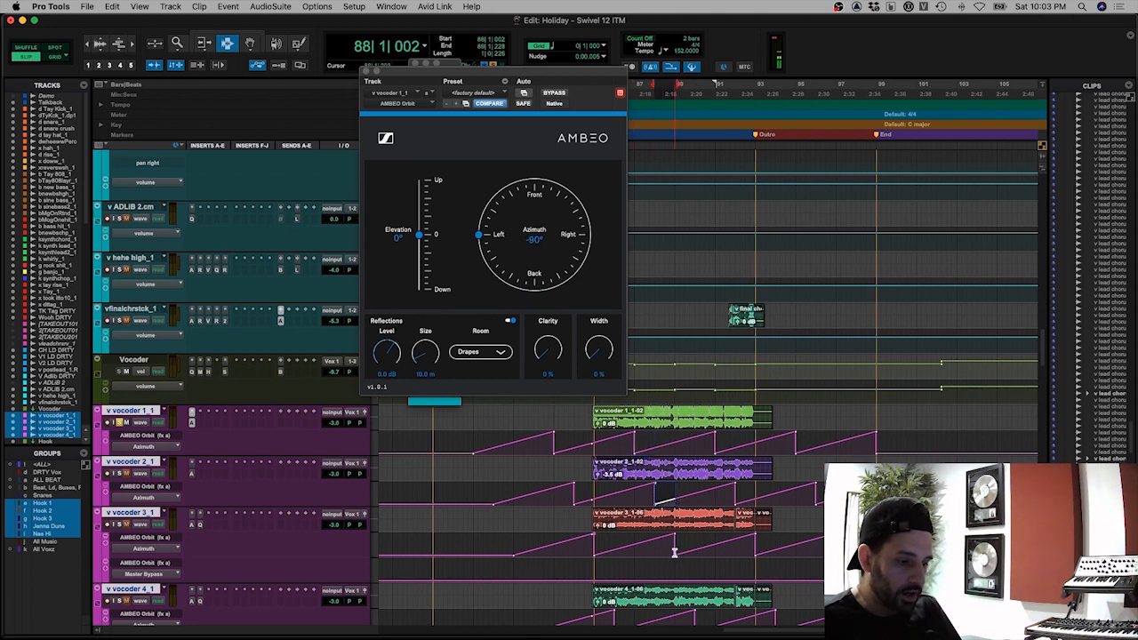
{"action": "scroll", "coordinate": [690, 546], "scroll_direction": "down", "scroll_amount": 5}
{"action": "left_click_drag", "start_coordinate": [694, 524], "coordinate": [711, 521]}
{"action": "left_click_drag", "start_coordinate": [715, 344], "coordinate": [739, 344]}
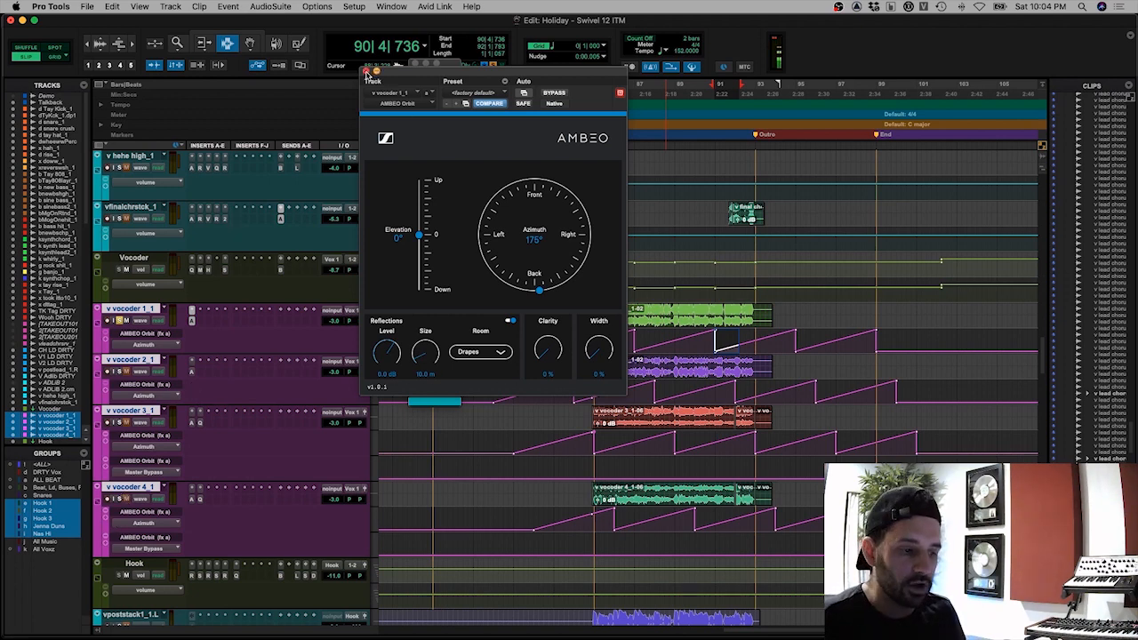
Step: Close AMBEO Orbit, select the Azimuth ramps across the Post Hook and play it with all four vocoder tracks soloed
{"action": "left_click", "coordinate": [366, 70]}
{"action": "left_click_drag", "start_coordinate": [592, 336], "coordinate": [775, 516]}
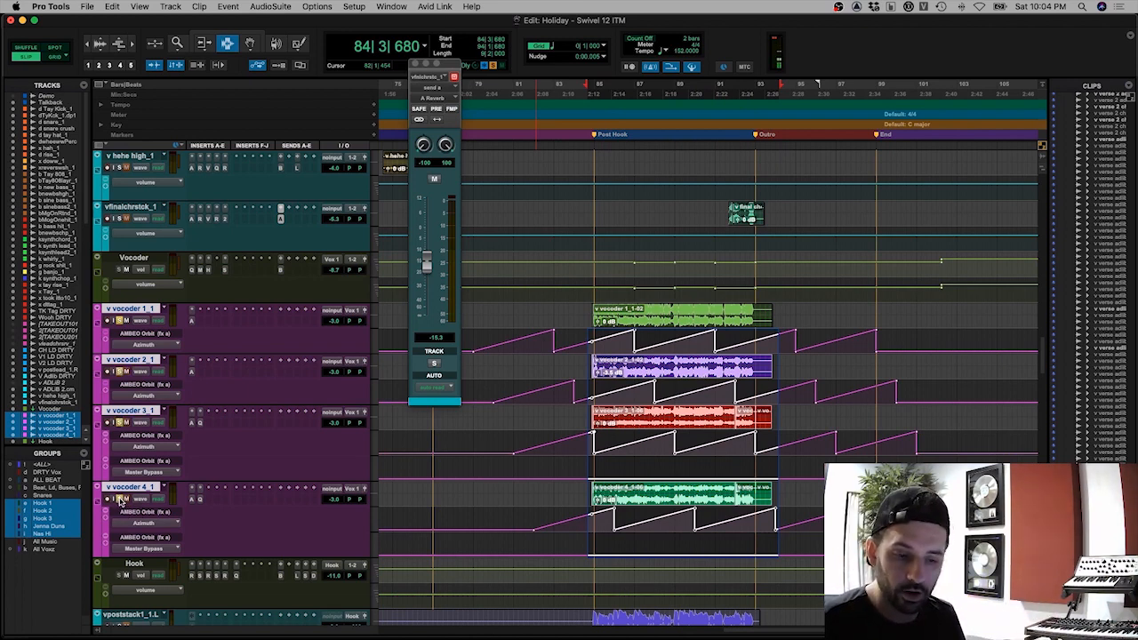
{"action": "key", "text": "space"}
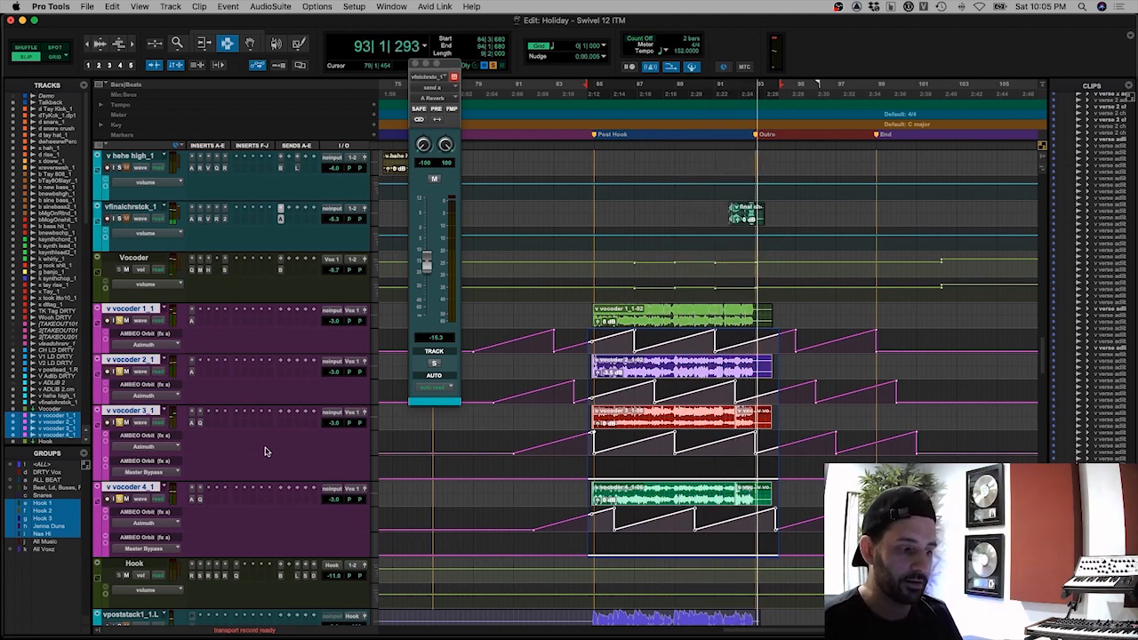
{"action": "key", "text": "space"}
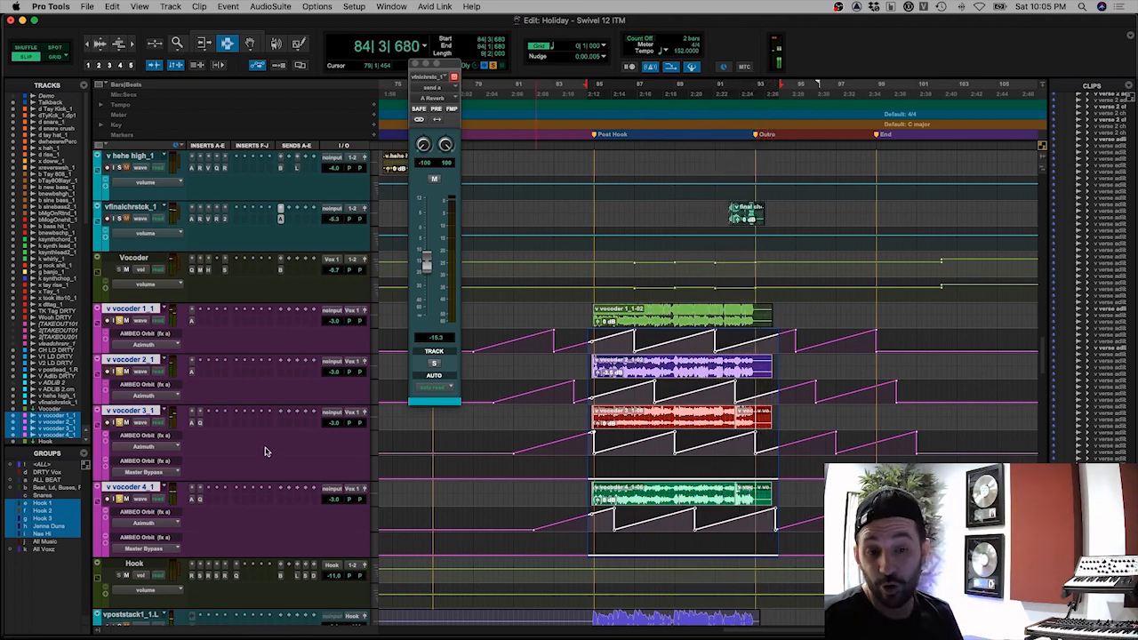
{"action": "left_click", "coordinate": [98, 411]}
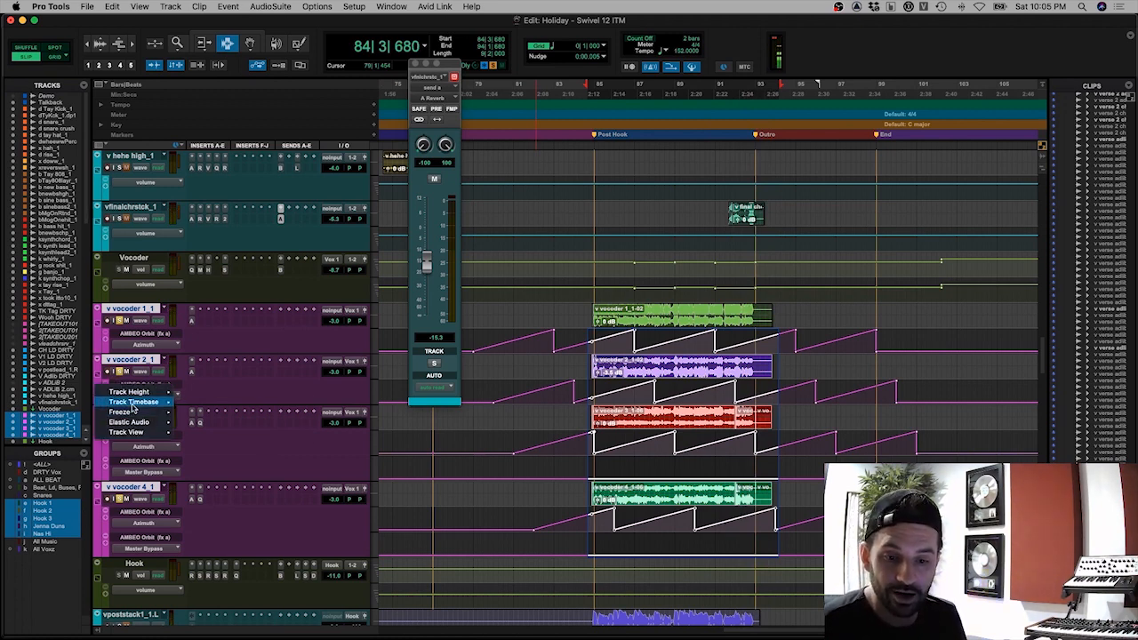
{"action": "mouse_move", "coordinate": [151, 402]}
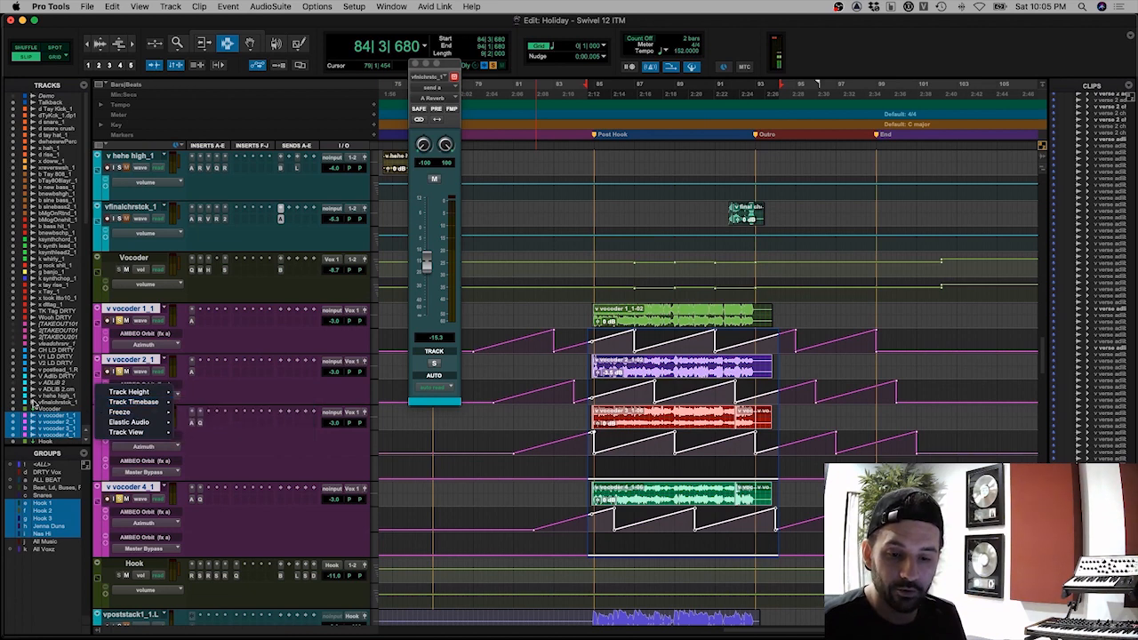
{"action": "left_click", "coordinate": [100, 444]}
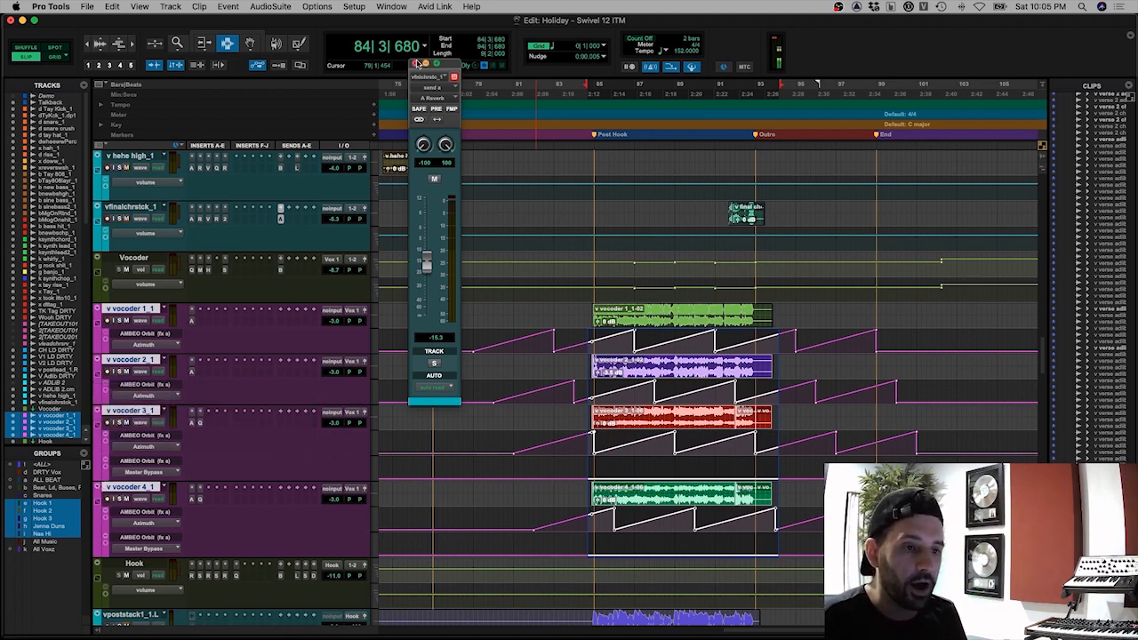
Step: Close the reverb send window and review the Vocoder bus inserts in turn: FabFilter Pro-Q 3, Pro-MB with its Band 1, H-Comp and Spread
{"action": "left_click", "coordinate": [418, 63]}
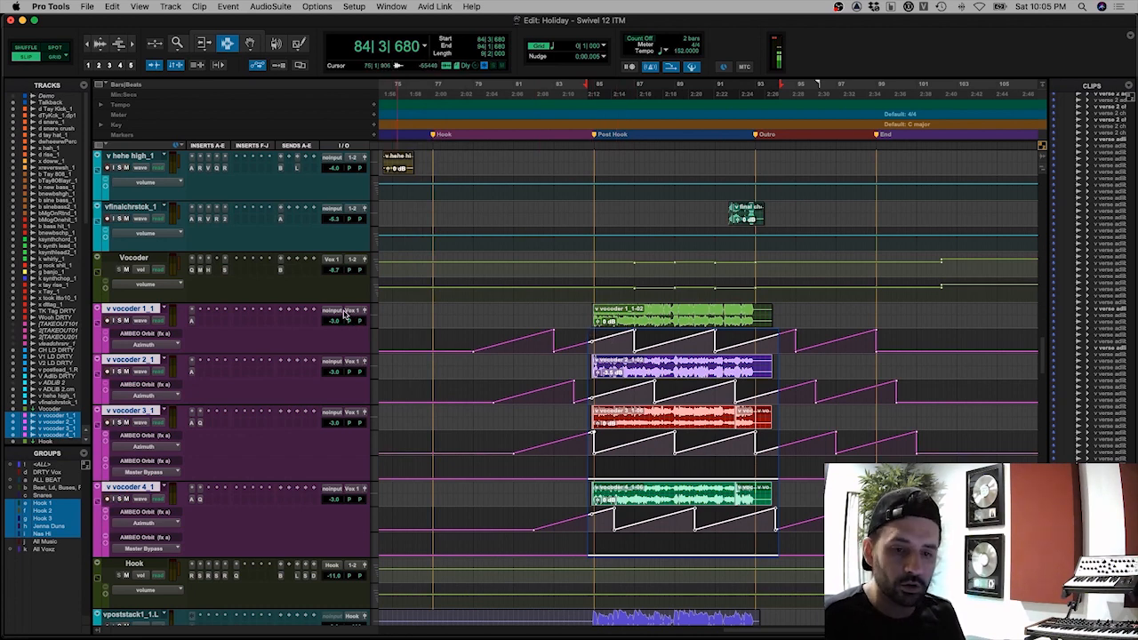
{"action": "left_click", "coordinate": [189, 270]}
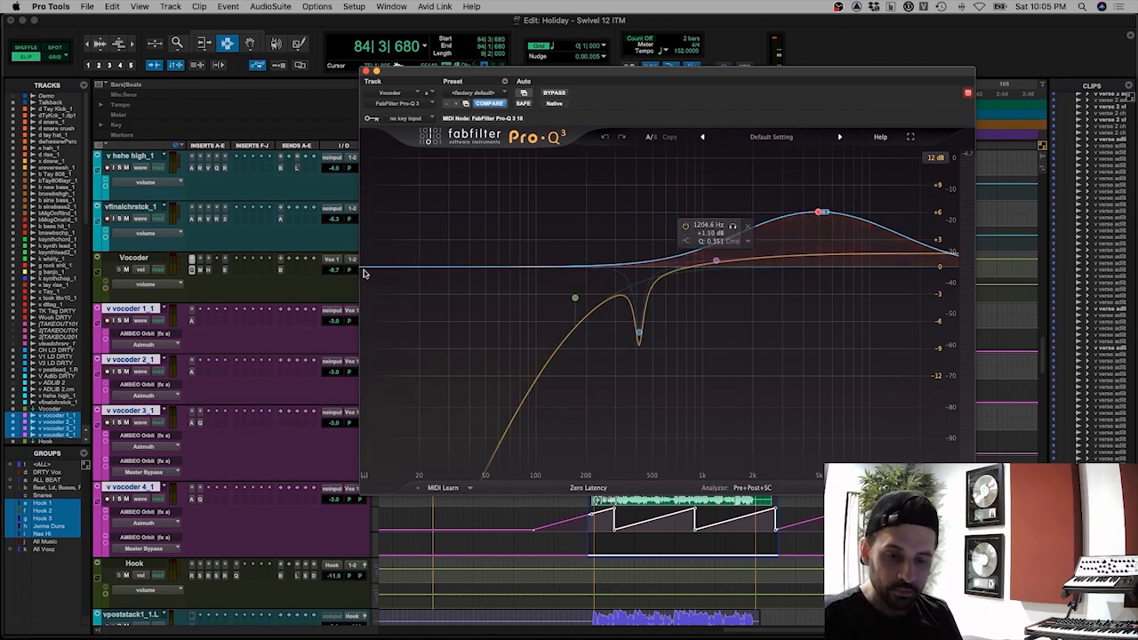
{"action": "left_click", "coordinate": [199, 269]}
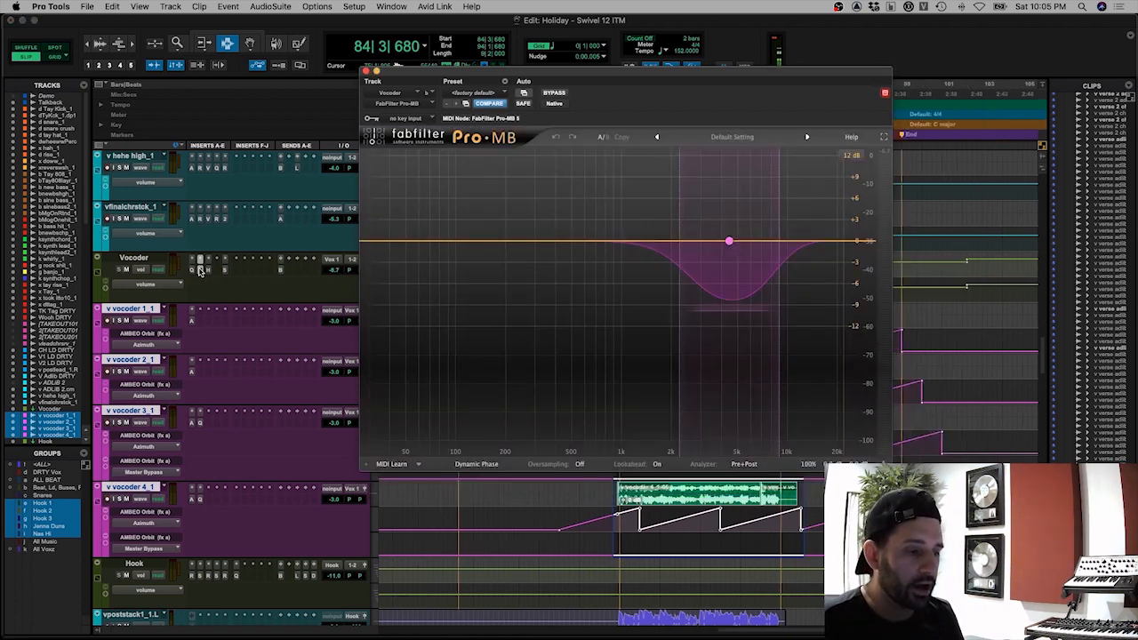
{"action": "left_click", "coordinate": [728, 241]}
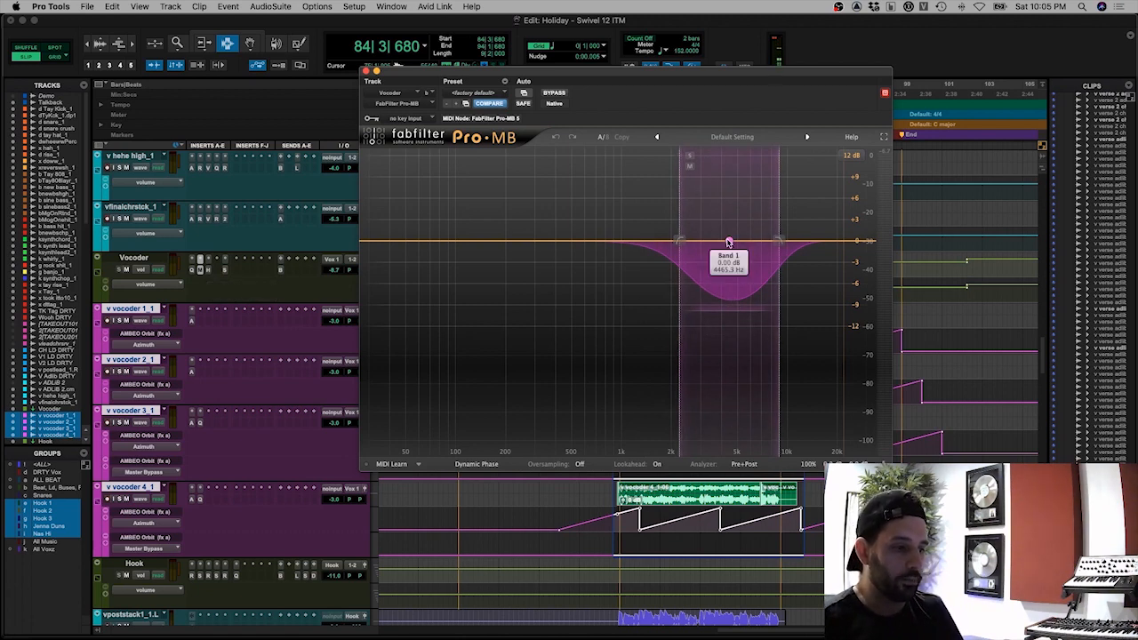
{"action": "left_click", "coordinate": [208, 271]}
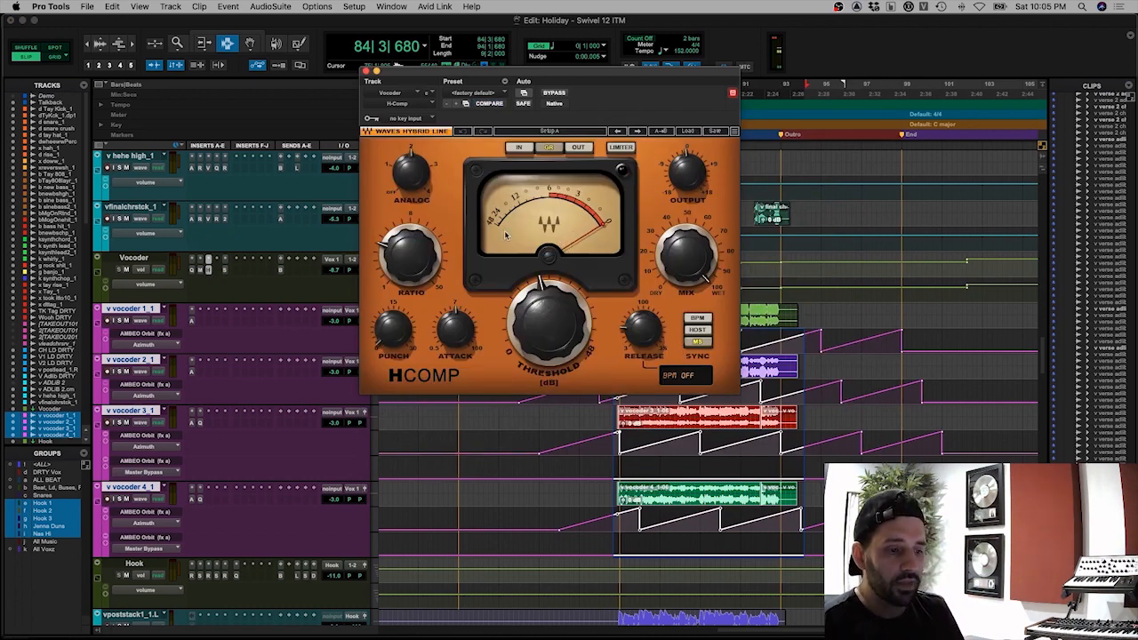
{"action": "left_click", "coordinate": [224, 271]}
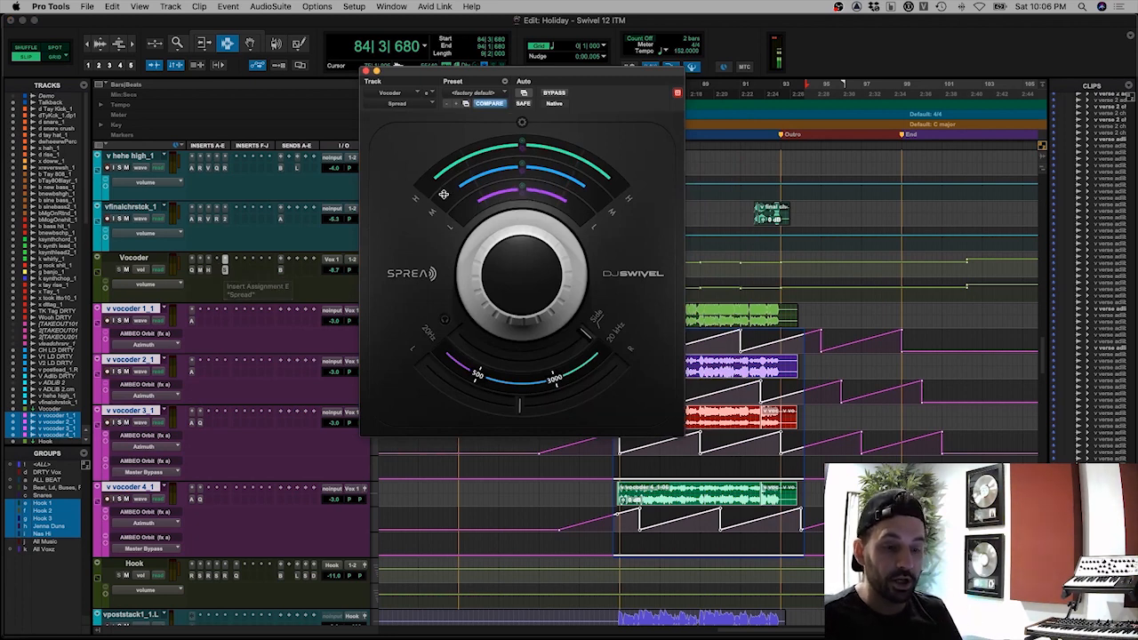
{"action": "mouse_move", "coordinate": [435, 176]}
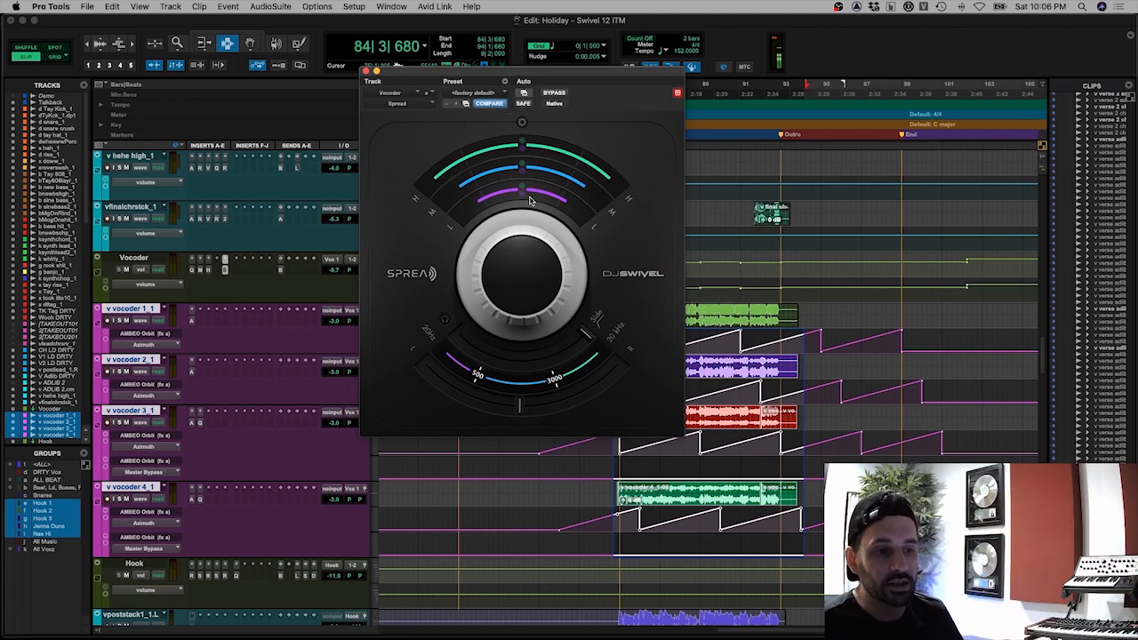
{"action": "mouse_move", "coordinate": [483, 202]}
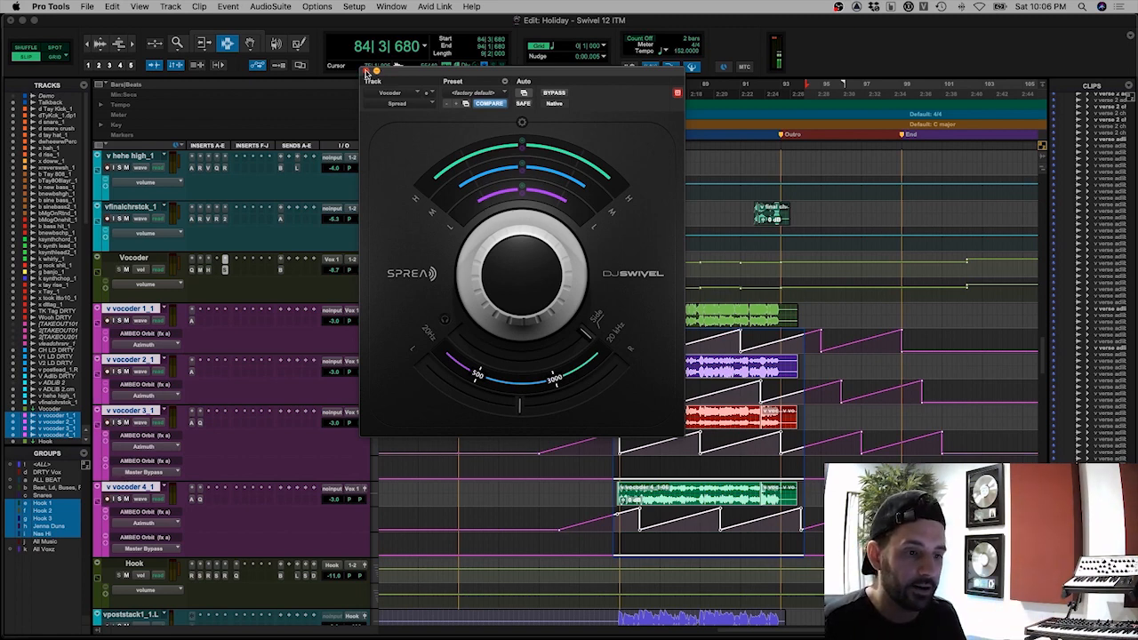
{"action": "left_click", "coordinate": [367, 71]}
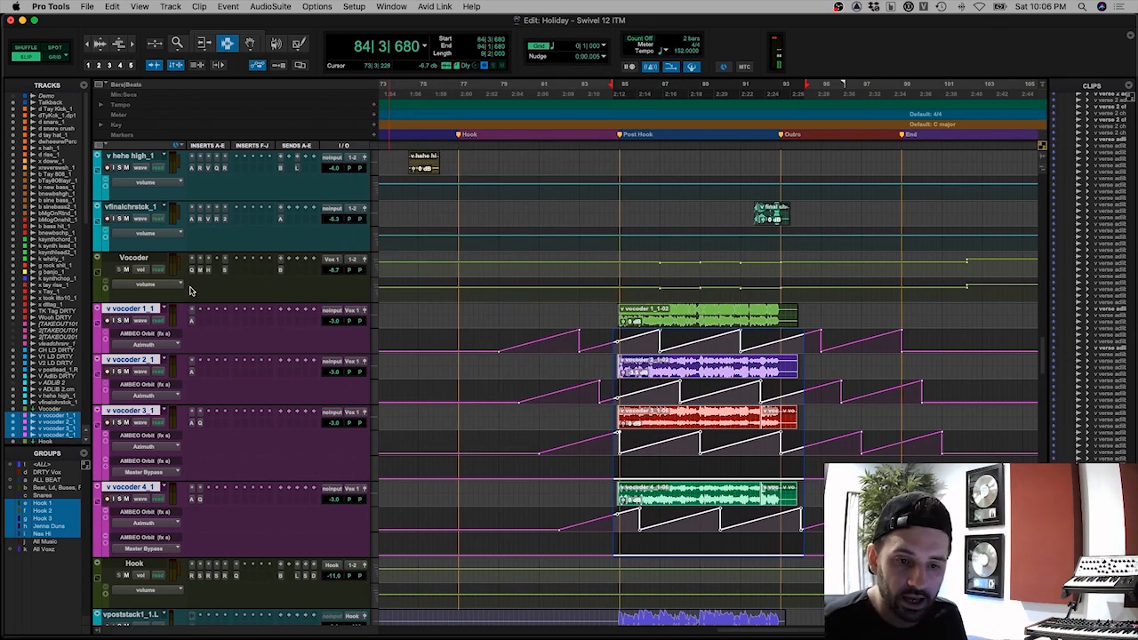
Step: Play the Post Hook with the four vocoder tracks soloed, comparing the Vocoder bus with its inserts bypassed and active
{"action": "left_click", "coordinate": [121, 320]}
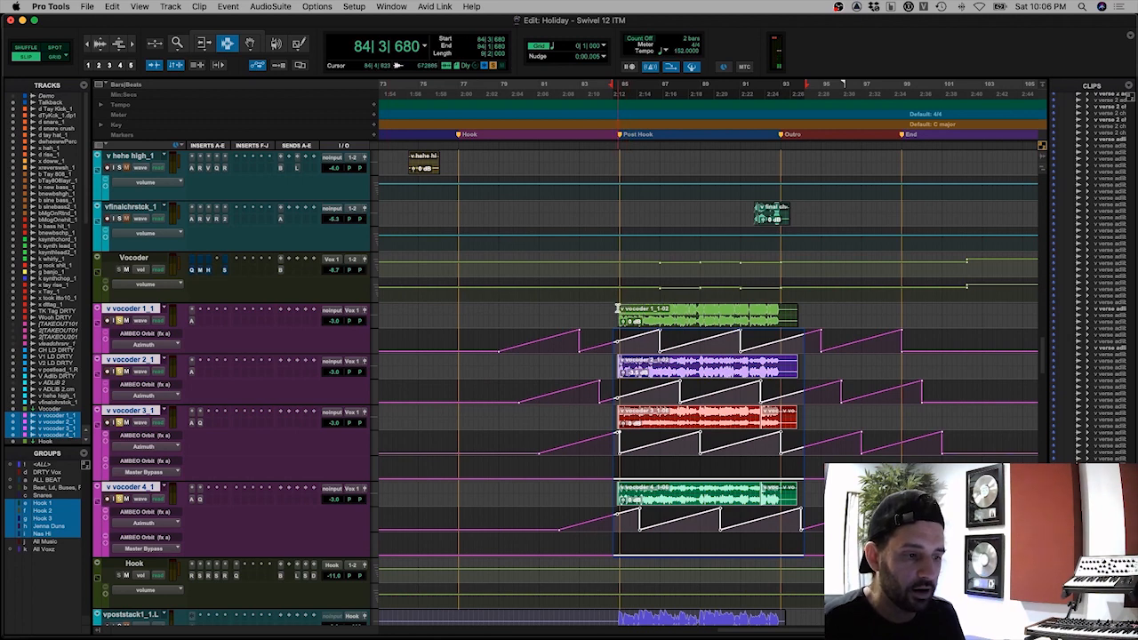
{"action": "left_click", "coordinate": [617, 309]}
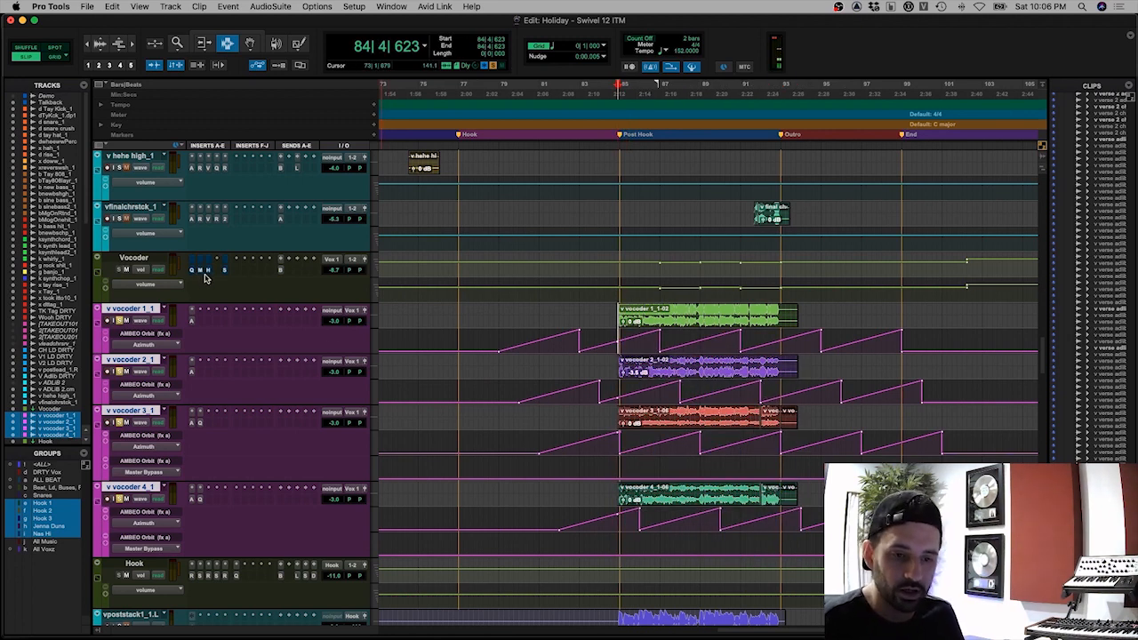
{"action": "key", "text": "space"}
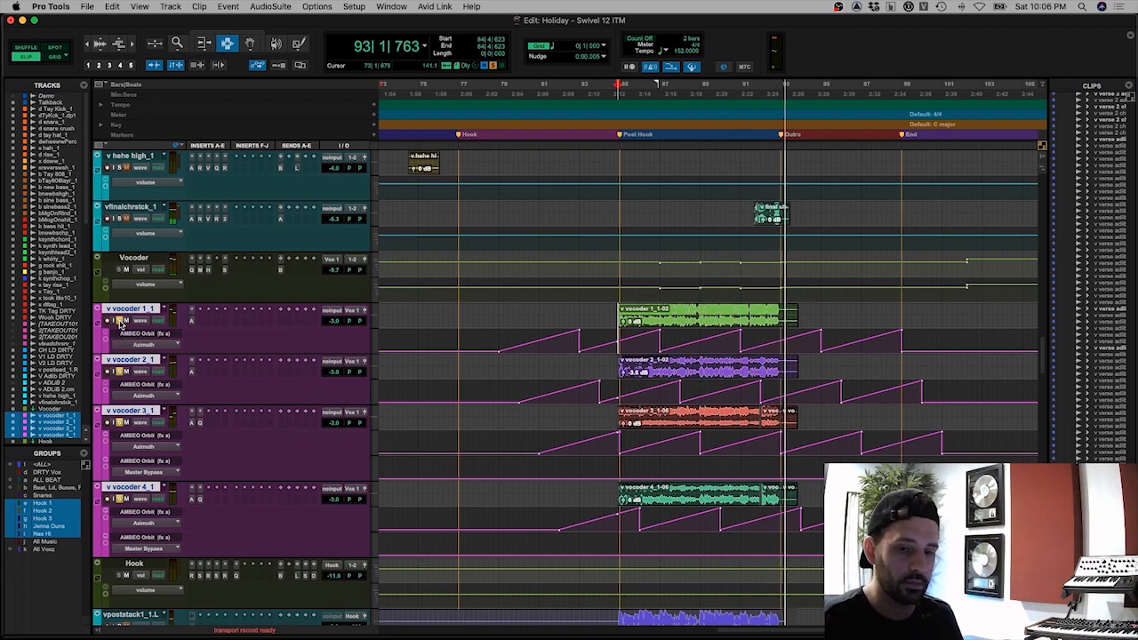
{"action": "key", "text": "space"}
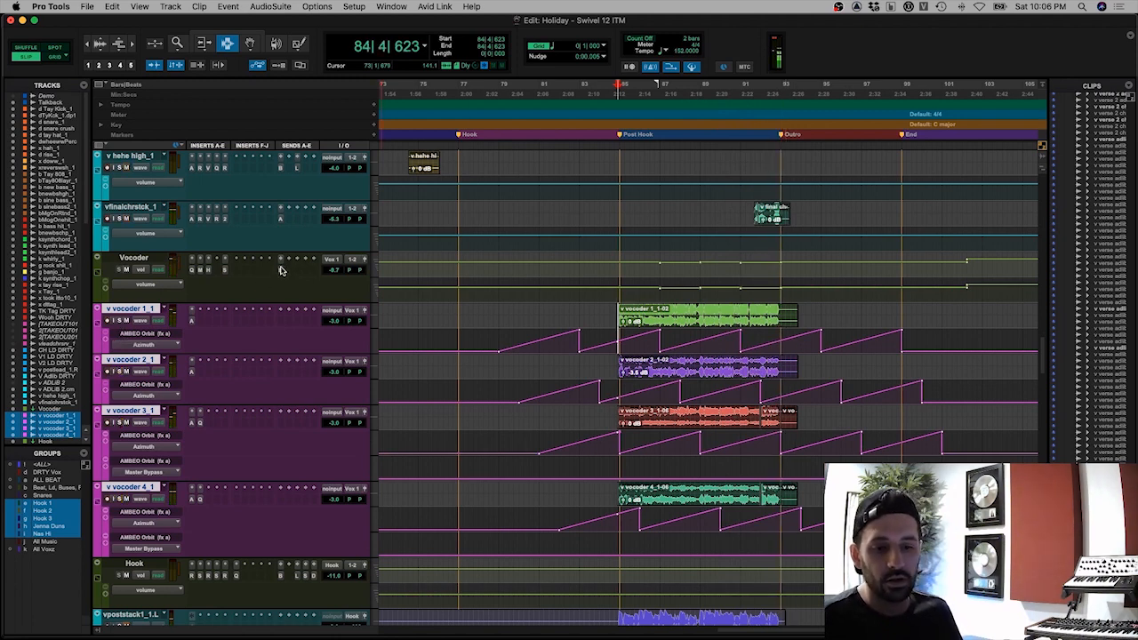
Step: Check the Vocoder bus's B Reverb send assignment and hide the automation lanes of all tracks
{"action": "left_click", "coordinate": [280, 269]}
{"action": "left_click", "coordinate": [280, 270]}
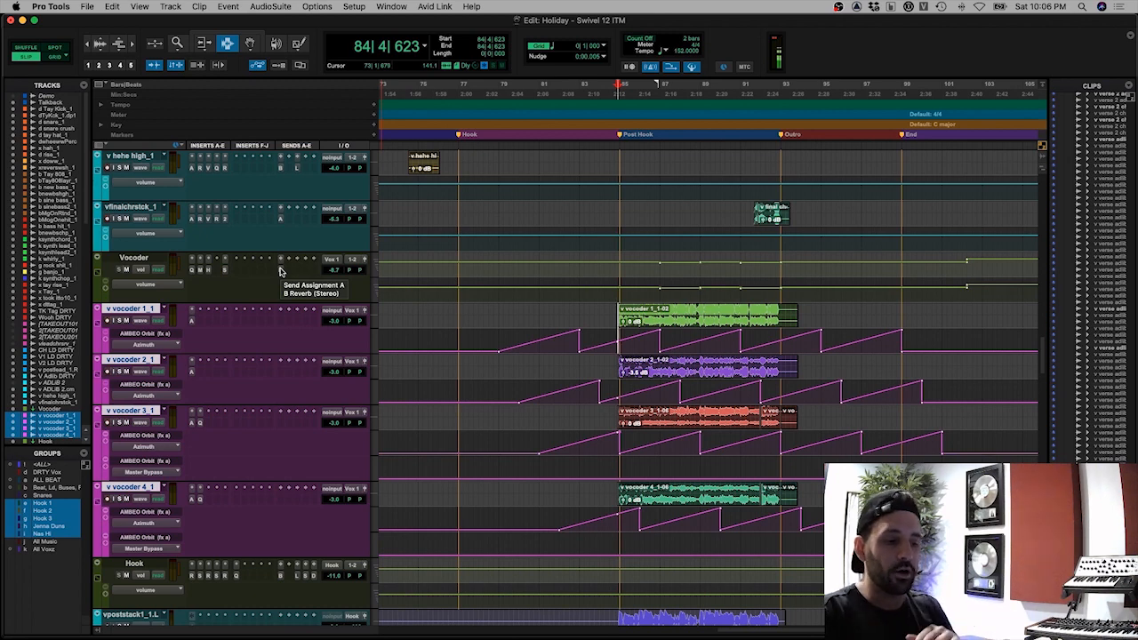
{"action": "key", "text": "super+bracketleft"}
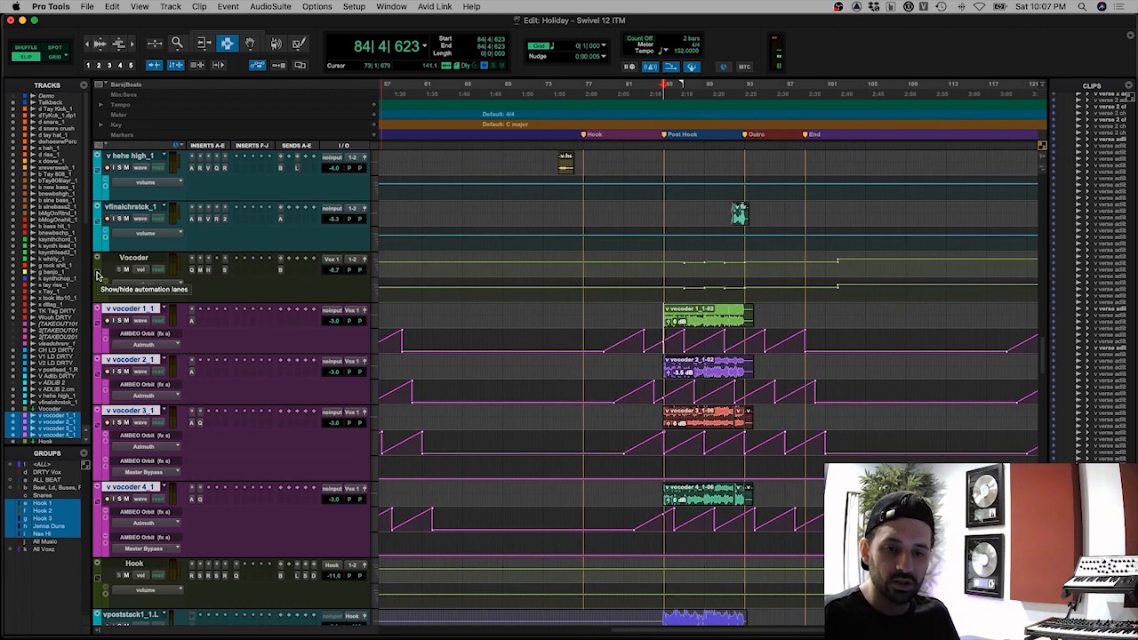
{"action": "left_click", "coordinate": [98, 276], "text": "alt"}
{"action": "left_click", "coordinate": [654, 386]}
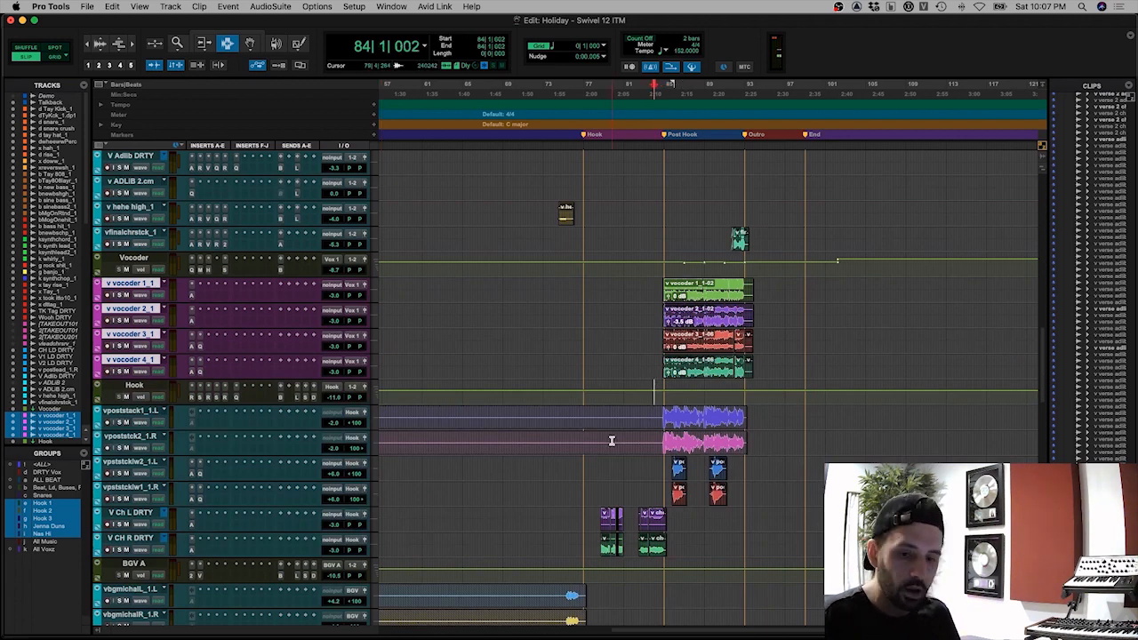
Step: Solo V Ch L DRTY and V Ch R DRTY and play their chorus clips in the second Hook from bar 38
{"action": "key", "text": "super+bracketleft"}
{"action": "key", "text": "super+bracketleft"}
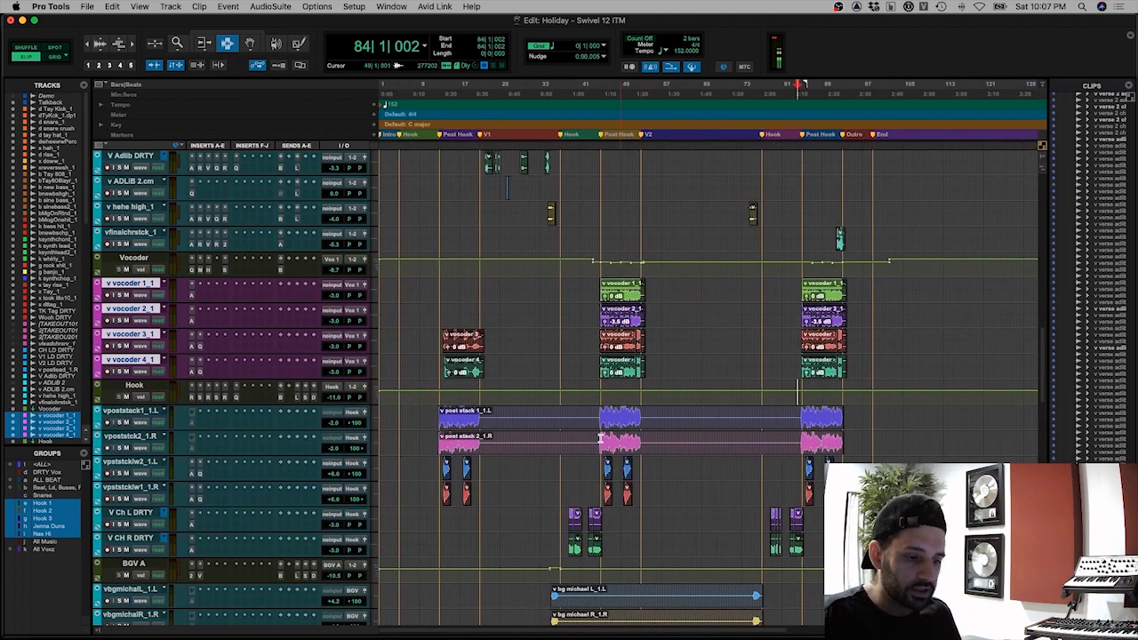
{"action": "left_click", "coordinate": [611, 433]}
{"action": "key", "text": "super+bracketright"}
{"action": "key", "text": "super+bracketright"}
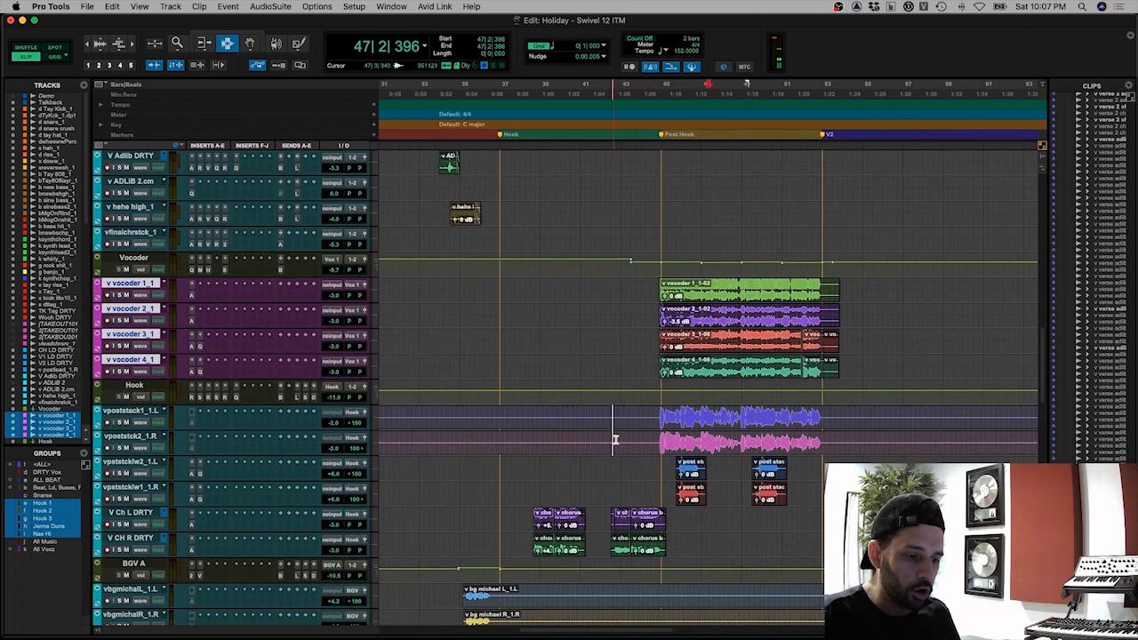
{"action": "left_click", "coordinate": [532, 510]}
{"action": "left_click", "coordinate": [534, 511]}
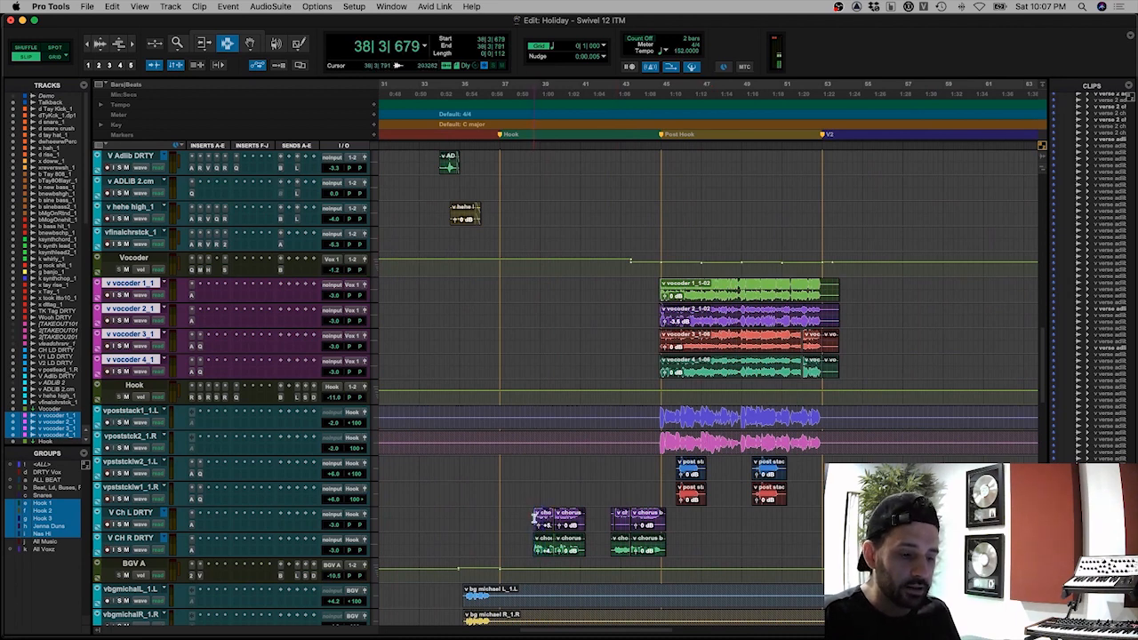
{"action": "left_click", "coordinate": [534, 511]}
{"action": "left_click", "coordinate": [120, 525]}
{"action": "key", "text": "space"}
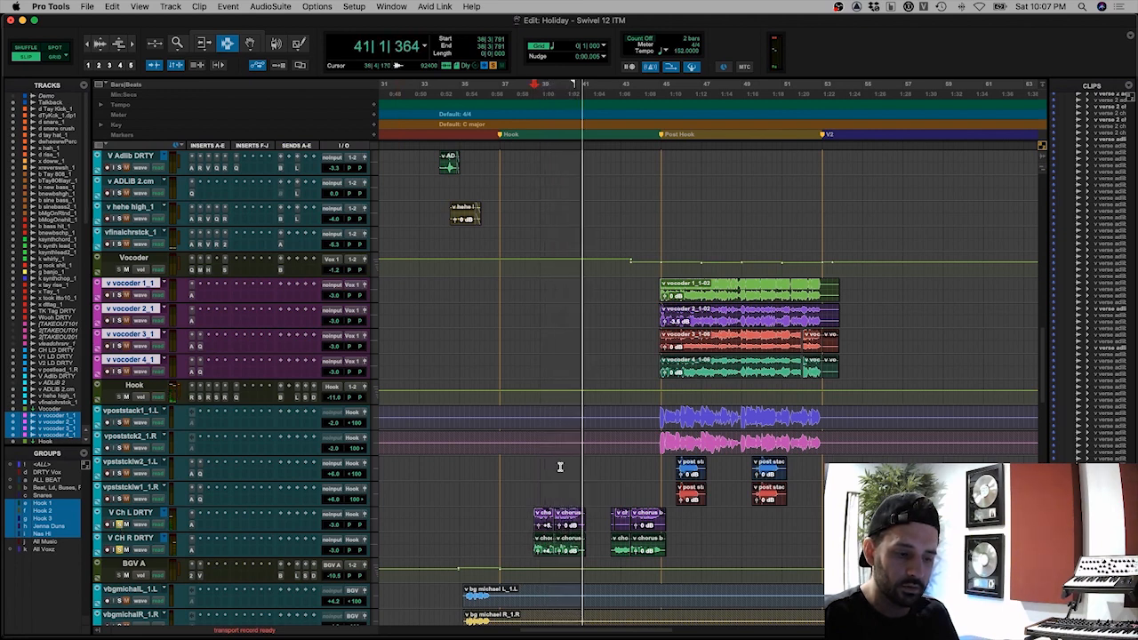
Step: Play the second Post Hook from bar 45 with the post stack tracks also soloed, marking the main stack and first low stack clips
{"action": "left_click", "coordinate": [662, 480]}
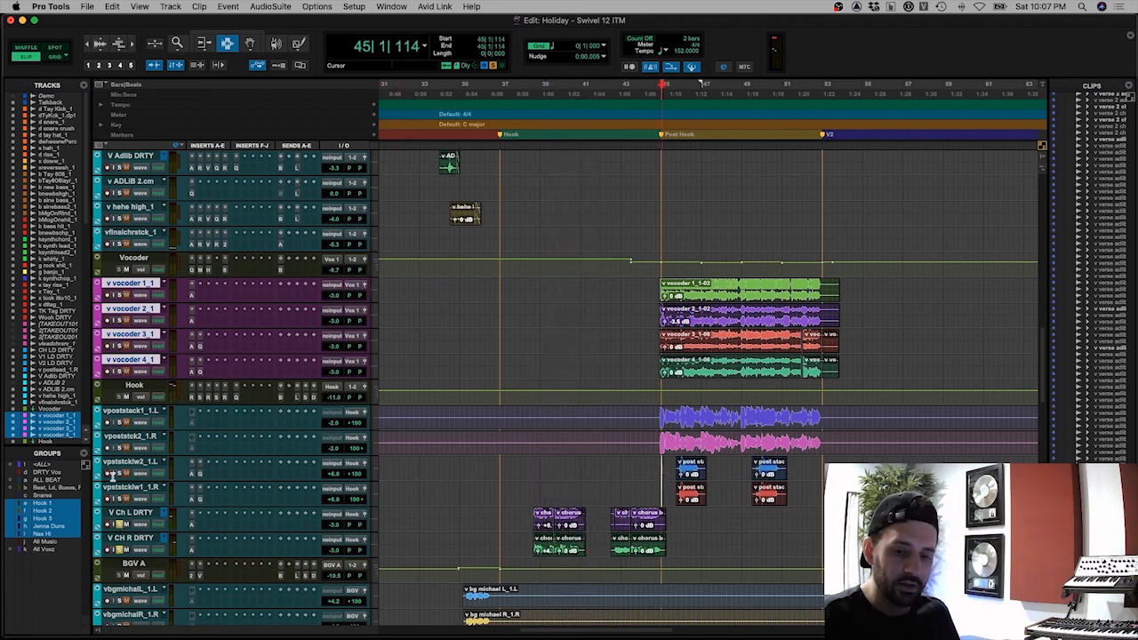
{"action": "key", "text": "space"}
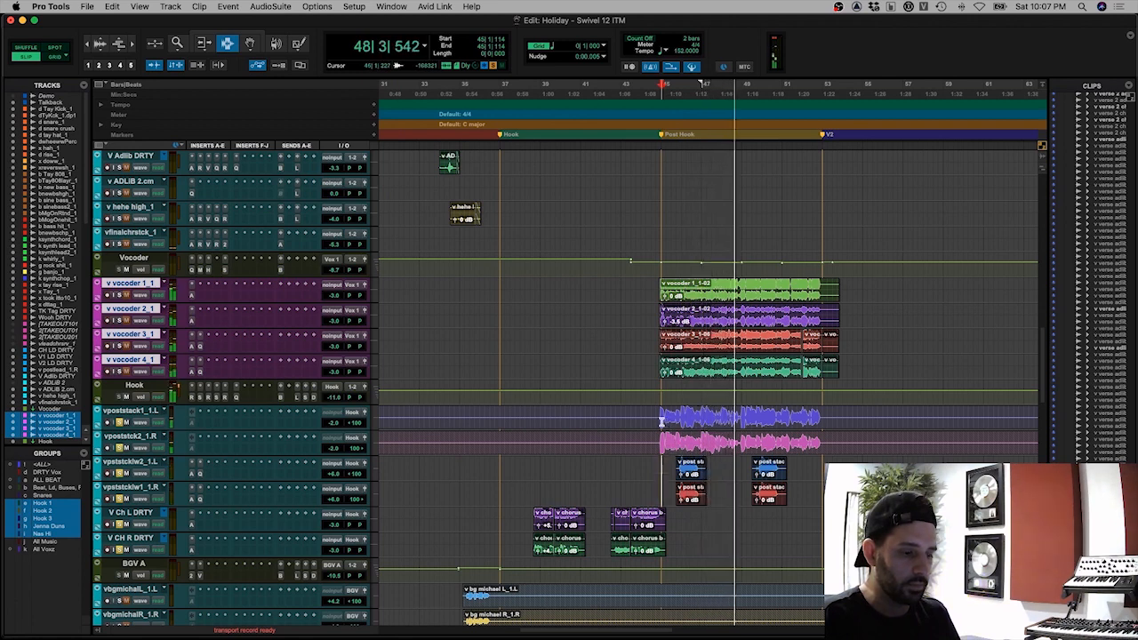
{"action": "left_click_drag", "start_coordinate": [659, 428], "coordinate": [822, 430]}
{"action": "left_click_drag", "start_coordinate": [670, 472], "coordinate": [704, 489]}
{"action": "key", "text": "super+bracketright"}
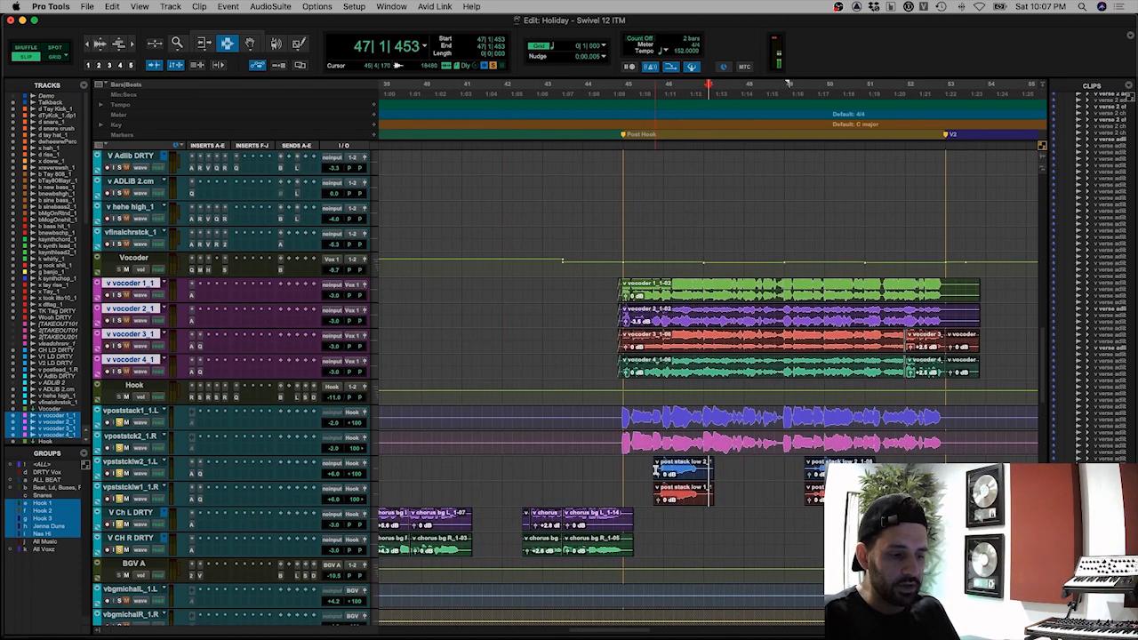
Step: Mark the first low post stack clips of the second Post Hook and review the Pro-Q 3 and Auto-Tune Pro inserts on vpststcklw2_1.L
{"action": "left_click_drag", "start_coordinate": [654, 468], "coordinate": [728, 491]}
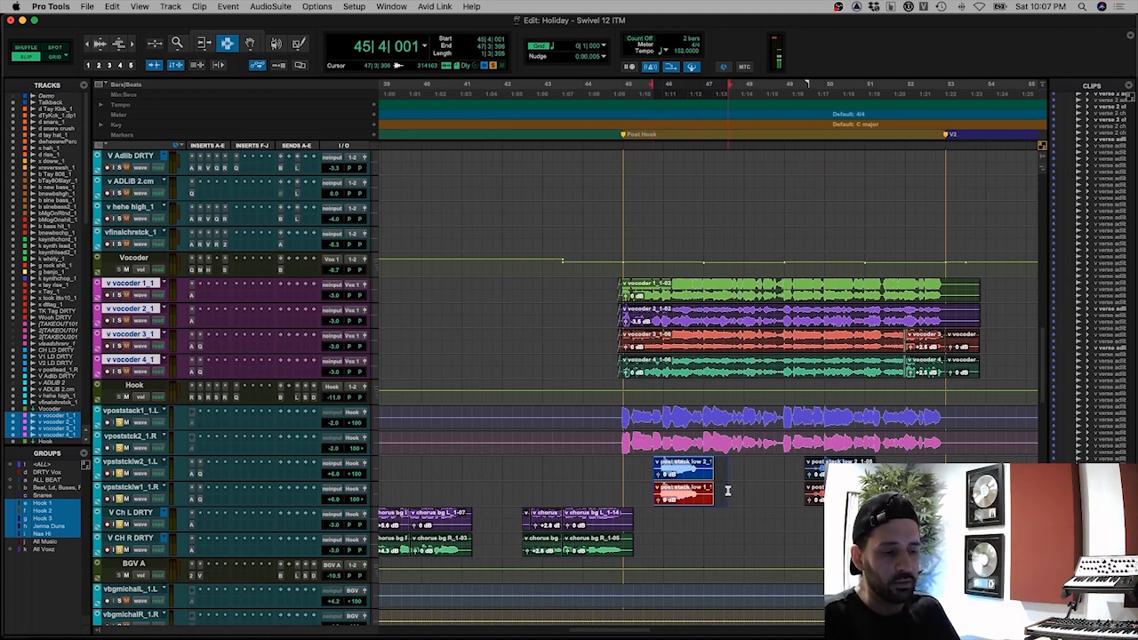
{"action": "left_click", "coordinate": [647, 472]}
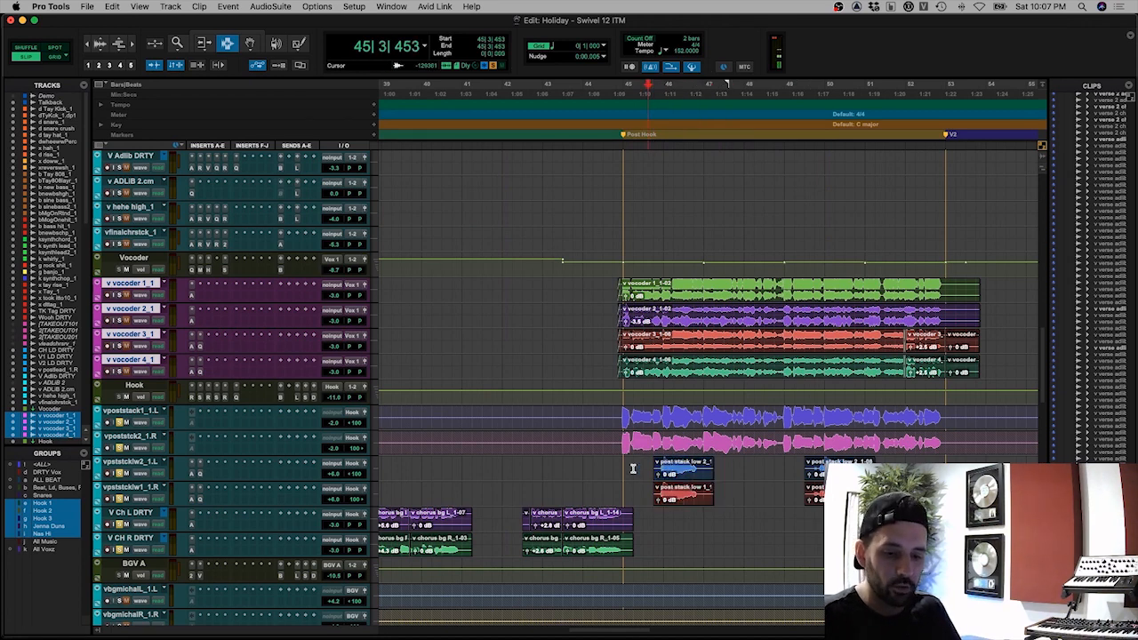
{"action": "left_click", "coordinate": [198, 474]}
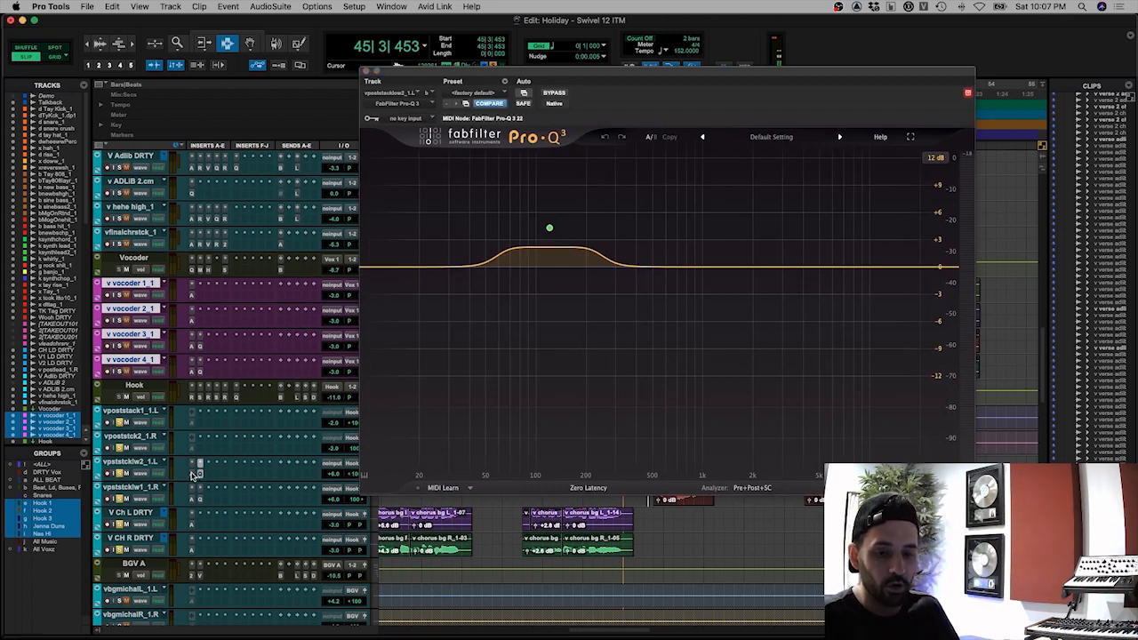
{"action": "left_click", "coordinate": [192, 473]}
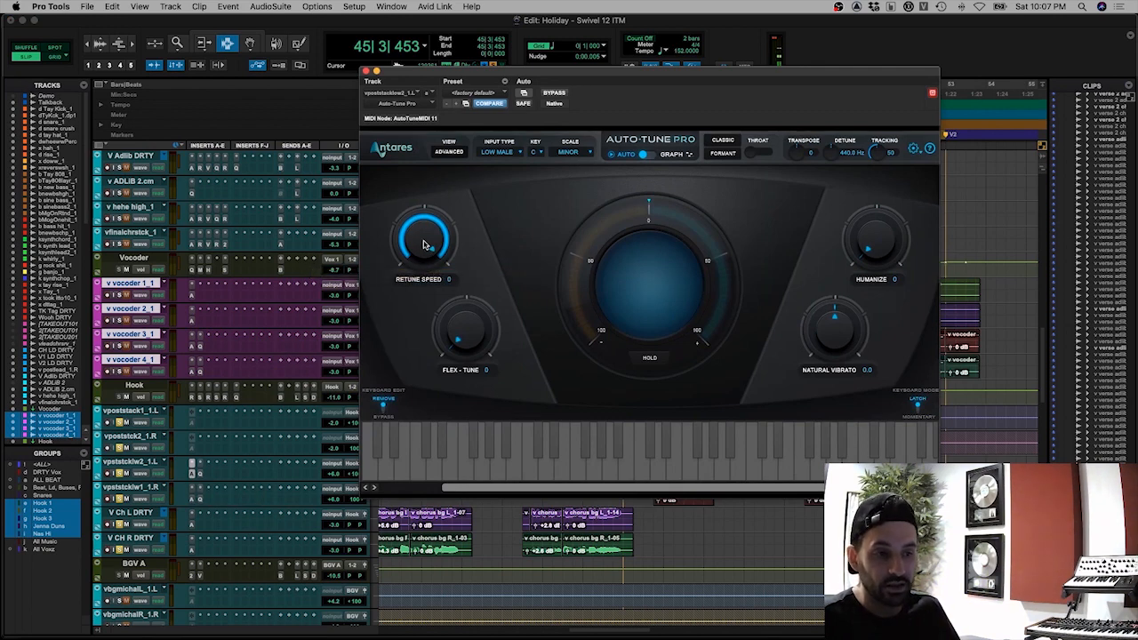
{"action": "left_click", "coordinate": [365, 71]}
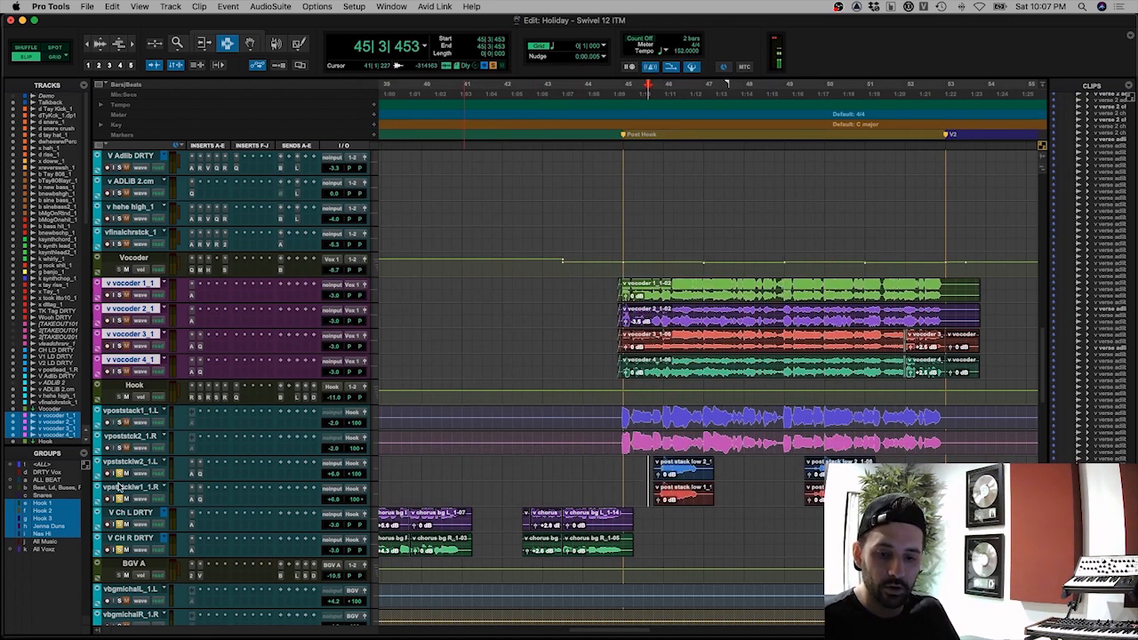
Step: Play the soloed post stacks from bar 45 beat 3 and mark the main post stack clips across the second Post Hook
{"action": "key", "text": "space"}
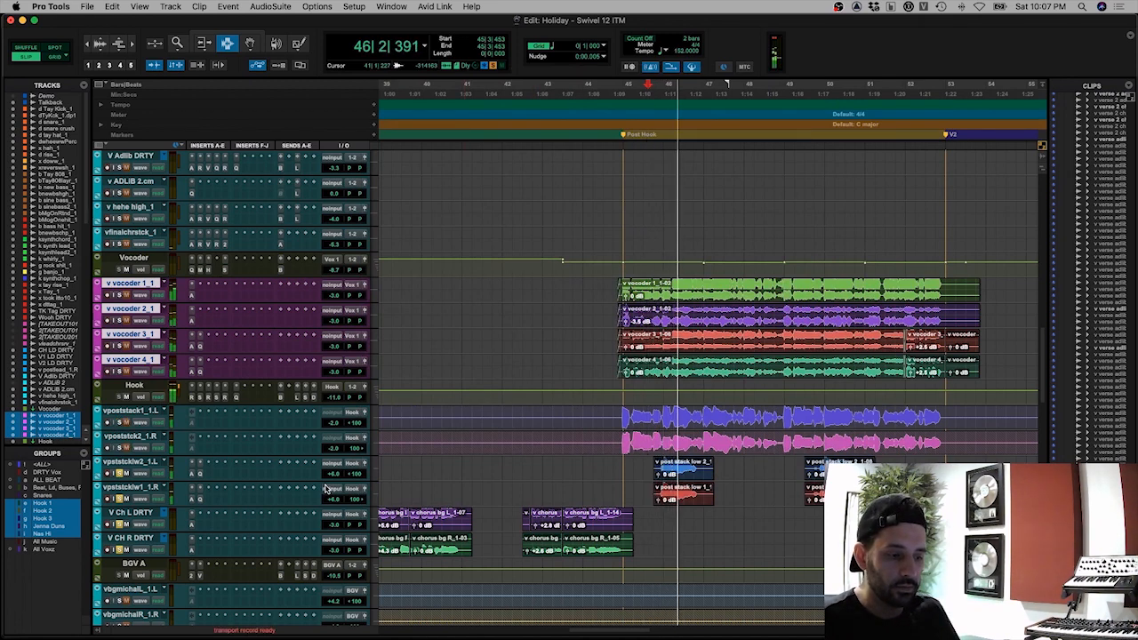
{"action": "key", "text": "space"}
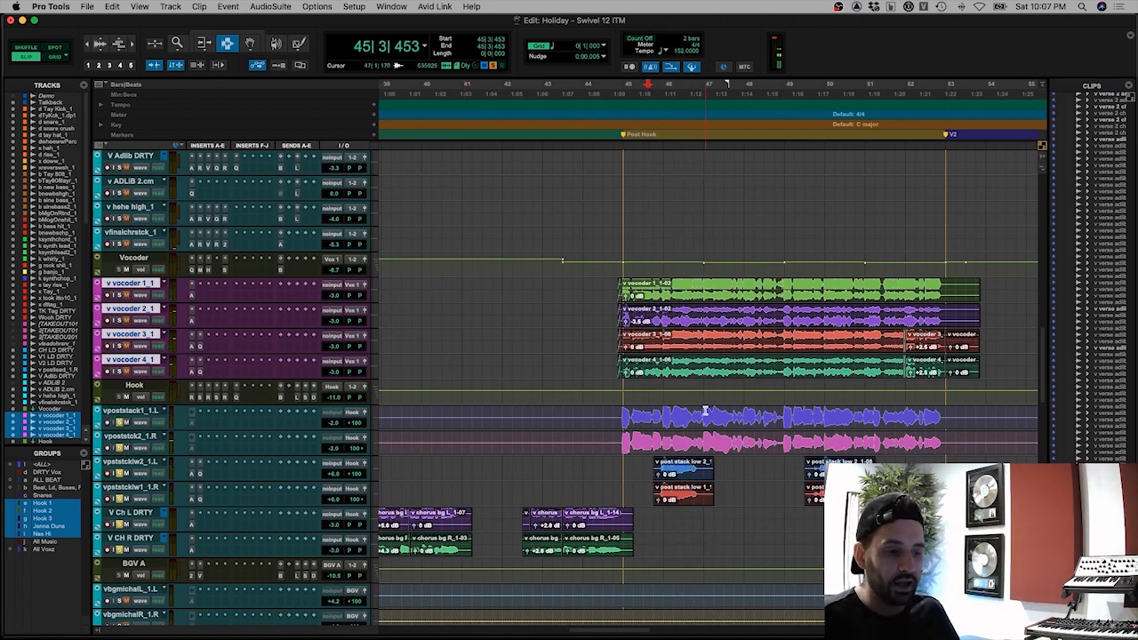
{"action": "left_click_drag", "start_coordinate": [621, 418], "coordinate": [935, 417]}
{"action": "scroll", "coordinate": [934, 151], "scroll_direction": "up", "scroll_amount": 5}
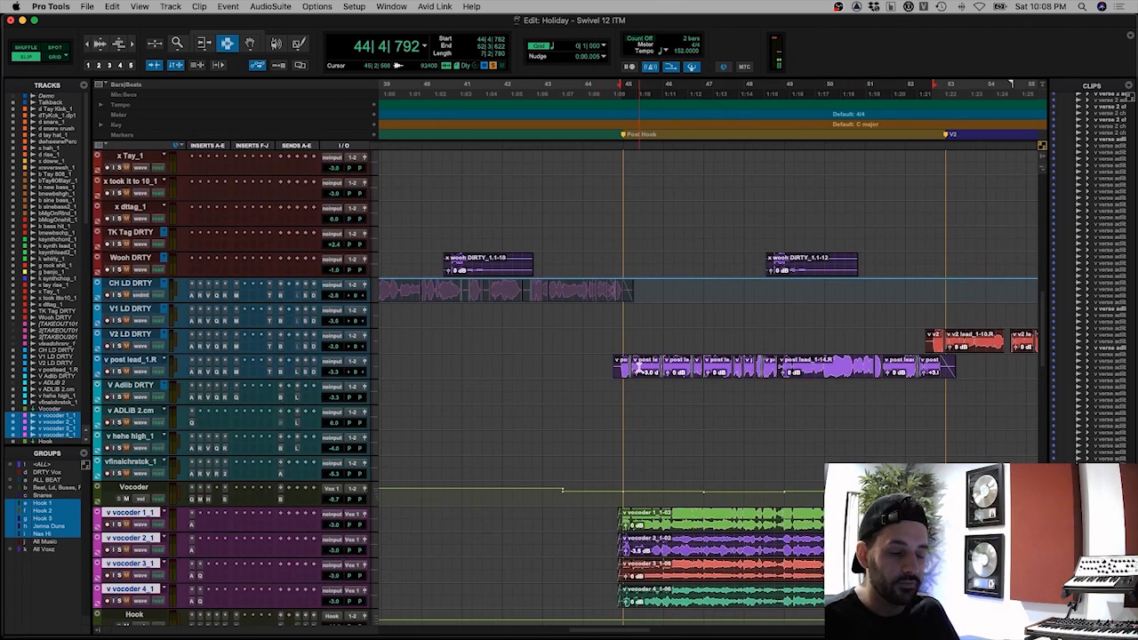
{"action": "scroll", "coordinate": [637, 366], "scroll_direction": "down", "scroll_amount": 5}
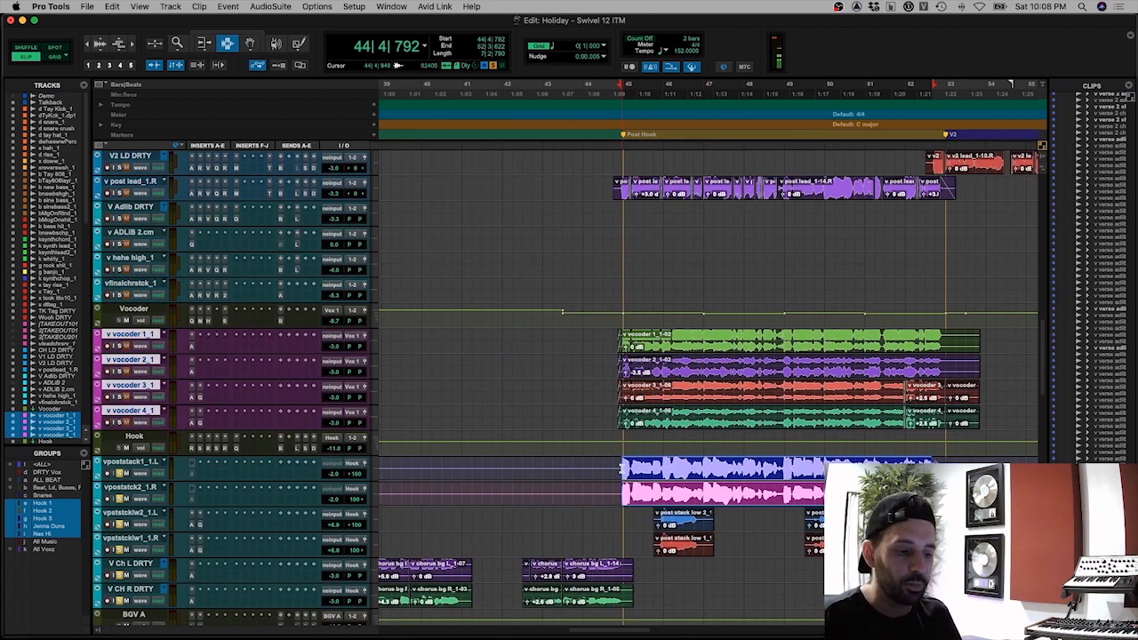
{"action": "left_click", "coordinate": [625, 467]}
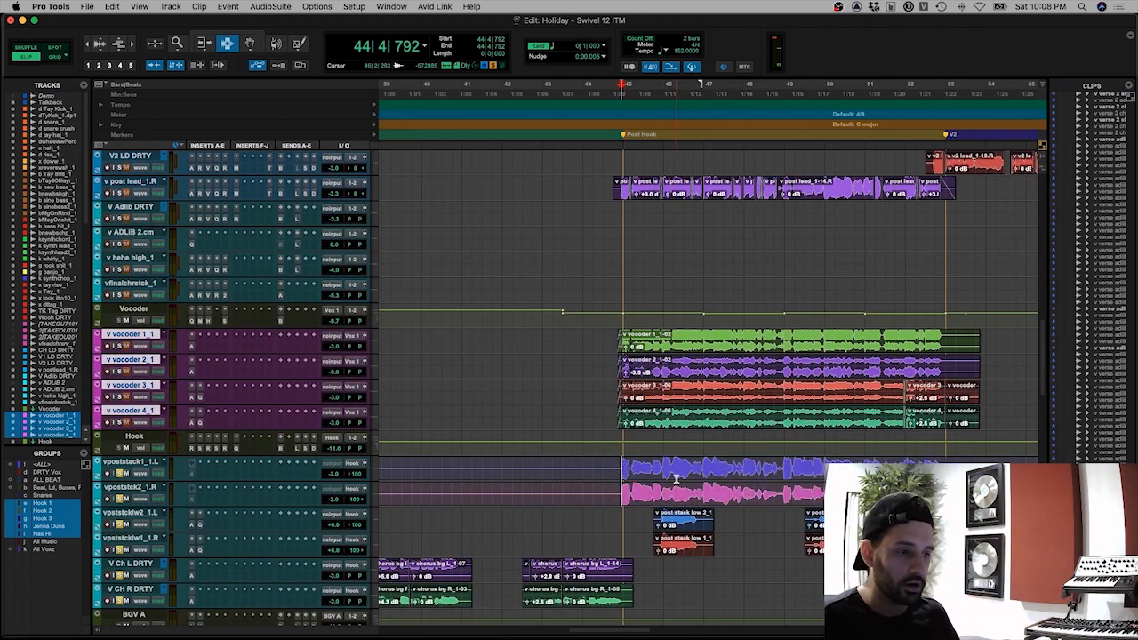
{"action": "left_click", "coordinate": [647, 480]}
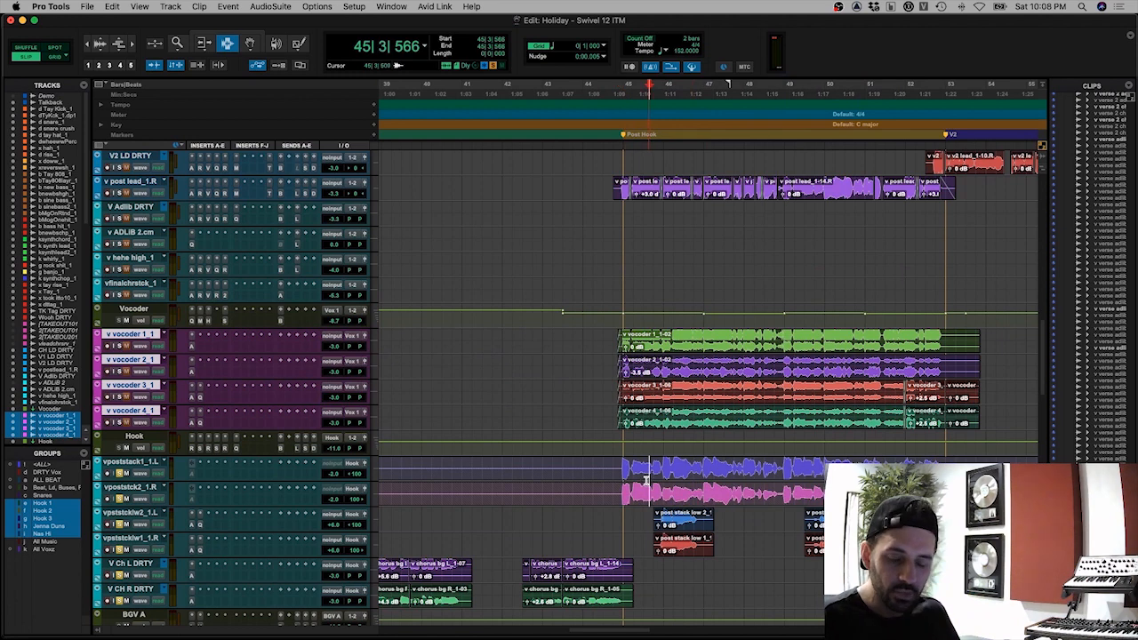
Step: Review the Hook bus inserts in order: RDeEsser, SSLChannel, RVox, SPL Vitalizer MK2-T, second RDeEsser and FabFilter Pro-Q 3
{"action": "left_click", "coordinate": [190, 448]}
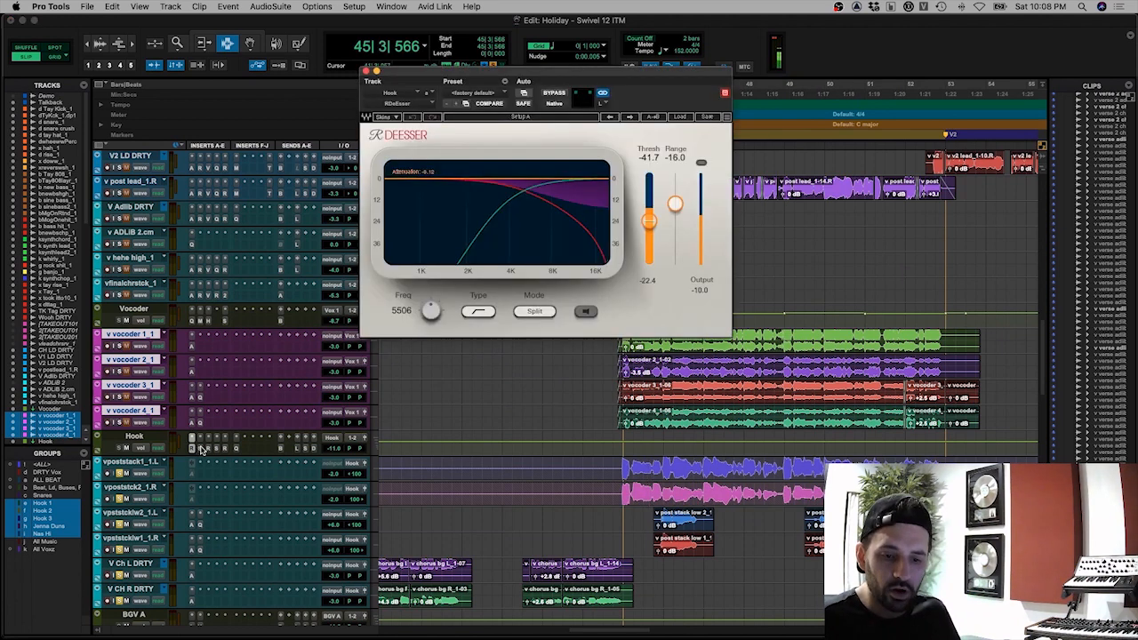
{"action": "left_click", "coordinate": [199, 448]}
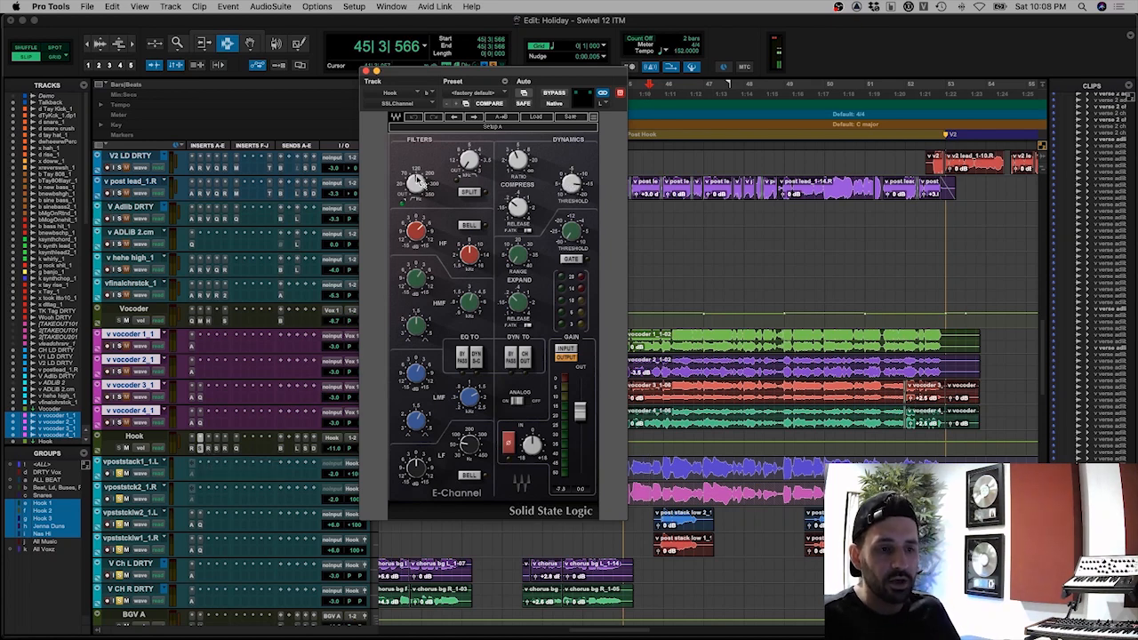
{"action": "left_click", "coordinate": [215, 450]}
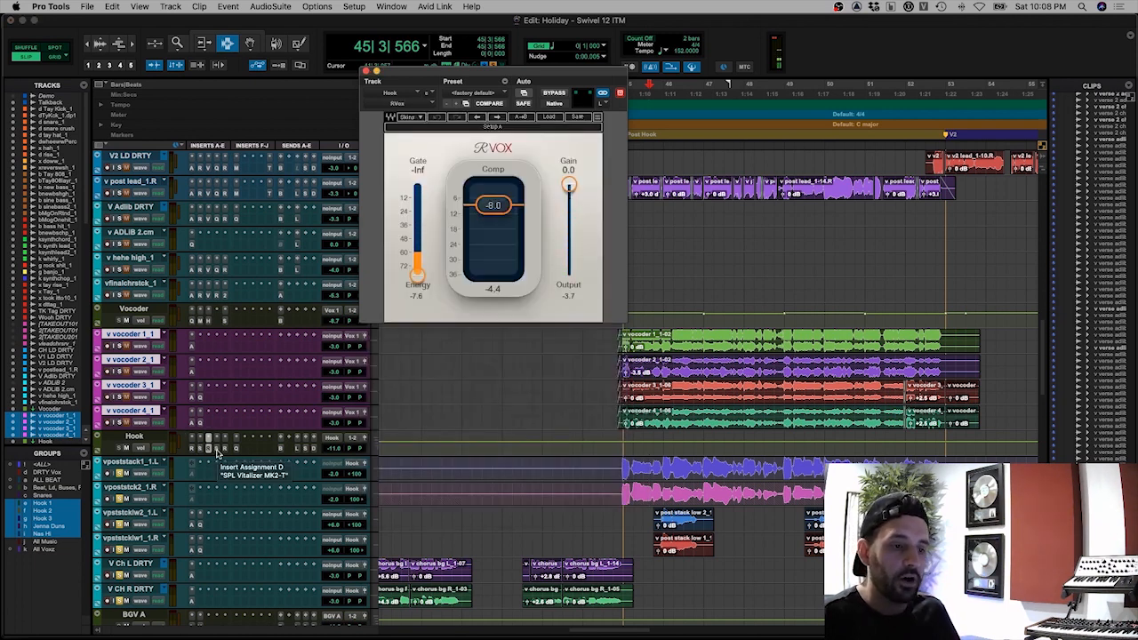
{"action": "left_click", "coordinate": [216, 449]}
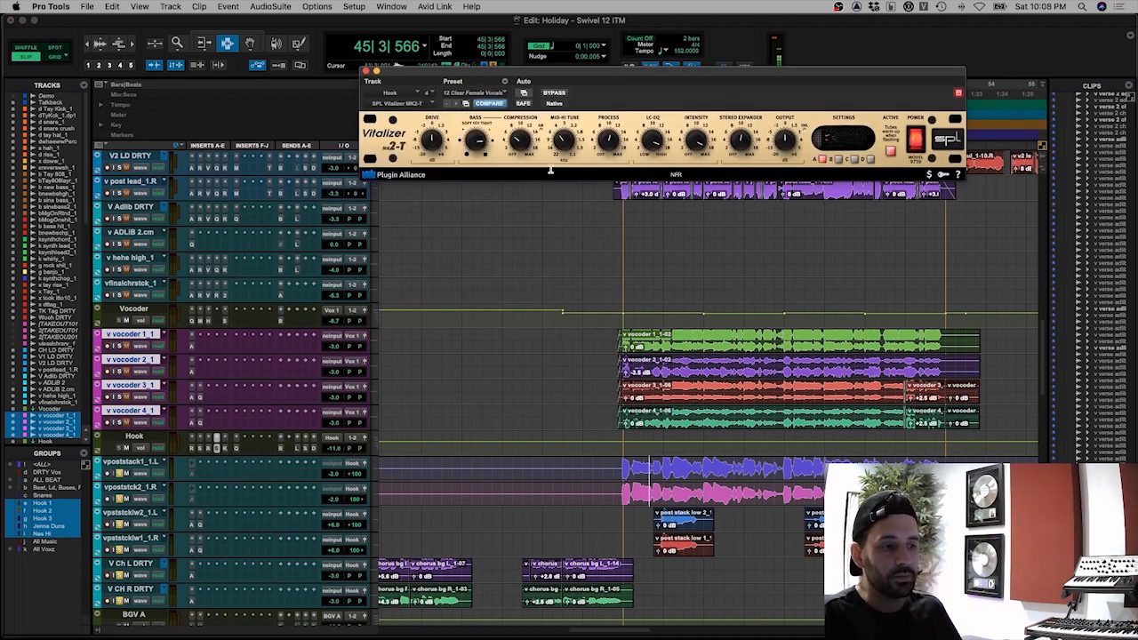
{"action": "scroll", "coordinate": [400, 255], "scroll_direction": "left", "scroll_amount": 2}
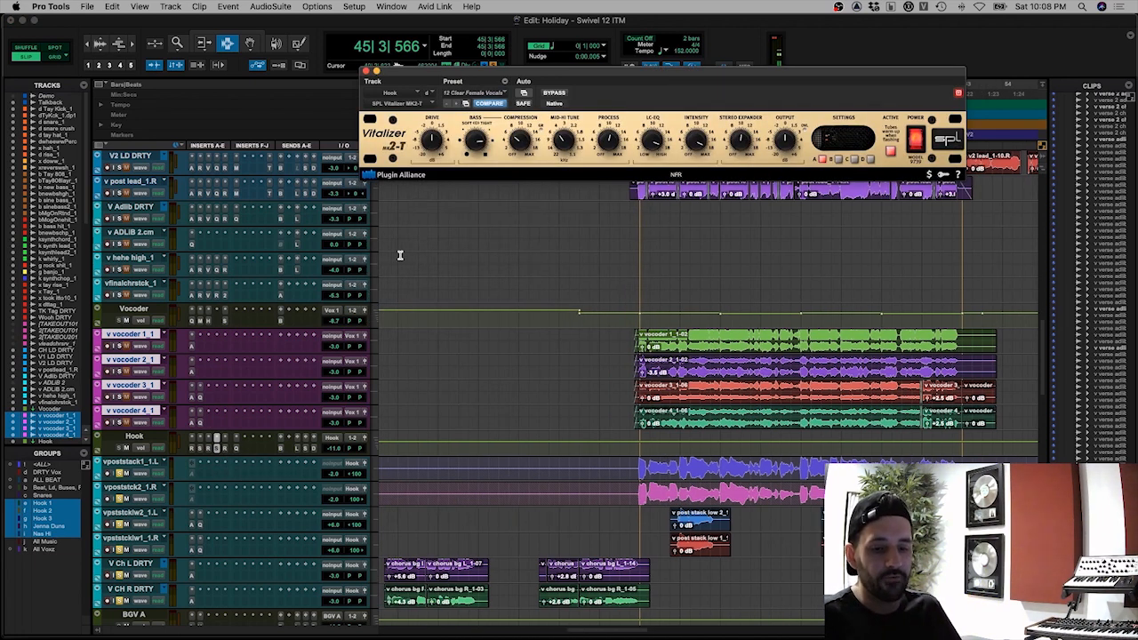
{"action": "left_click", "coordinate": [225, 449]}
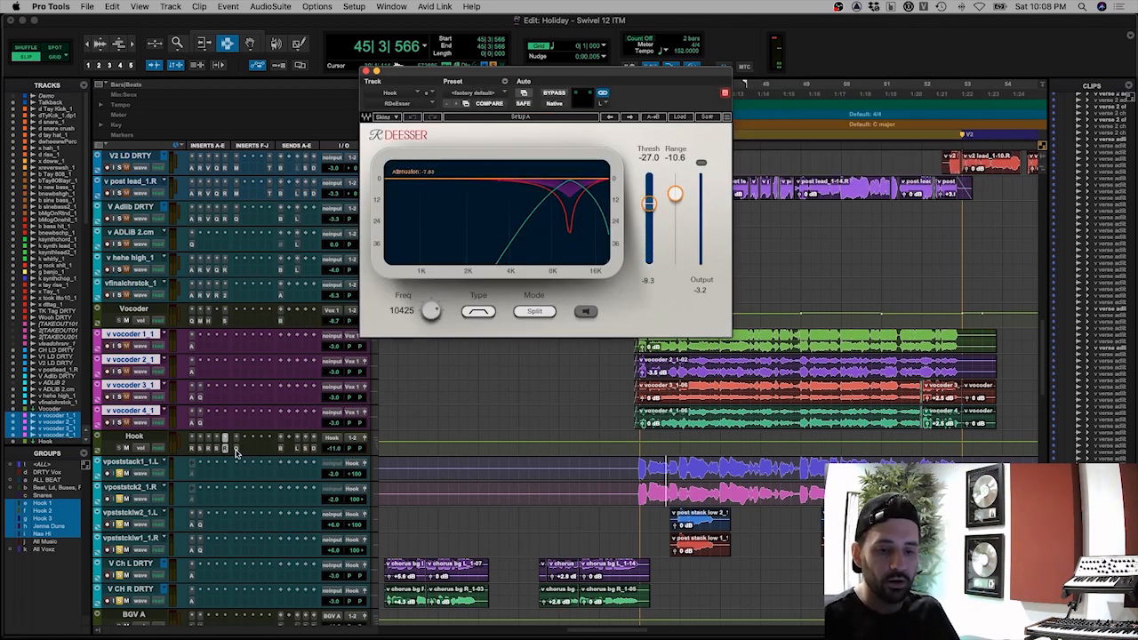
{"action": "left_click", "coordinate": [235, 450]}
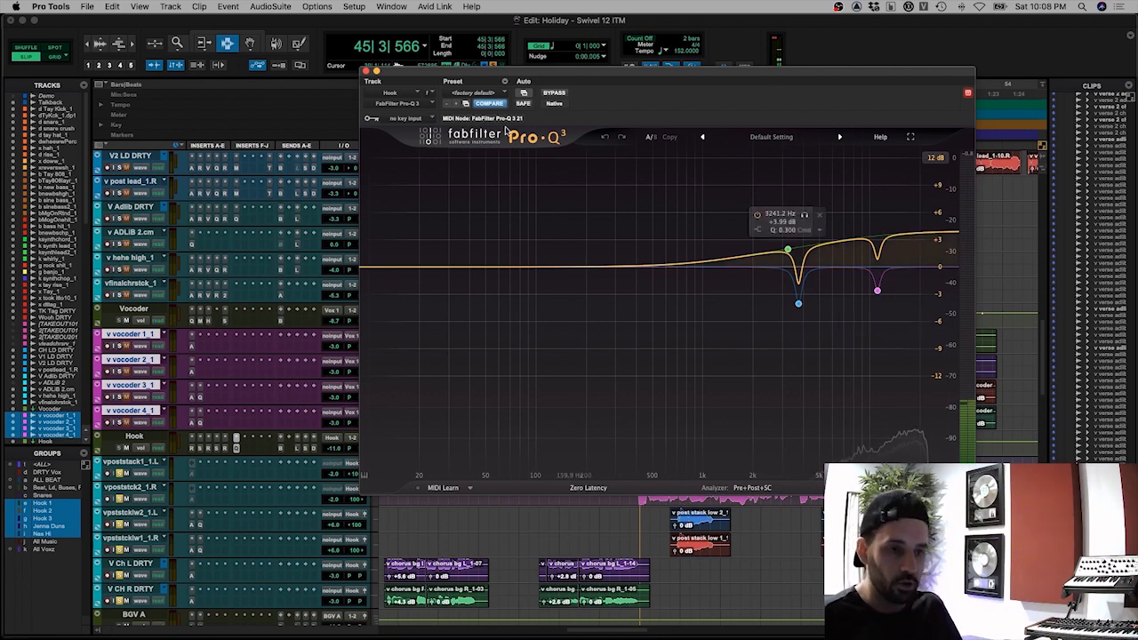
Step: Play the second Post Hook comparing the Hook bus with its inserts bypassed and active, and close the Pro-Q 3 window
{"action": "left_click", "coordinate": [194, 450], "text": "super"}
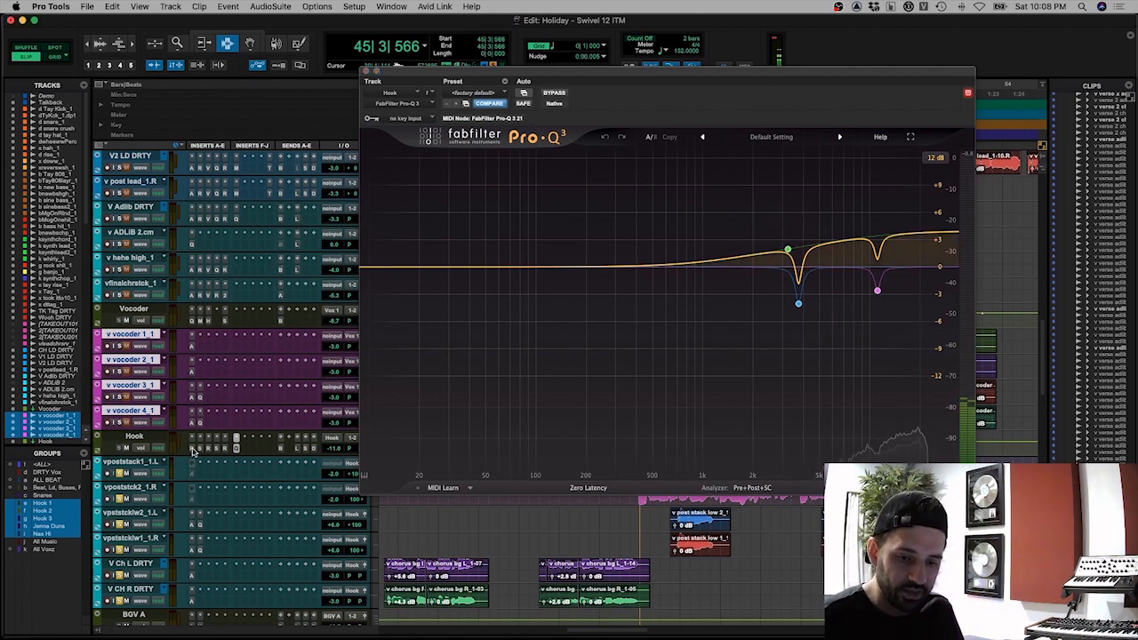
{"action": "left_click", "coordinate": [638, 525]}
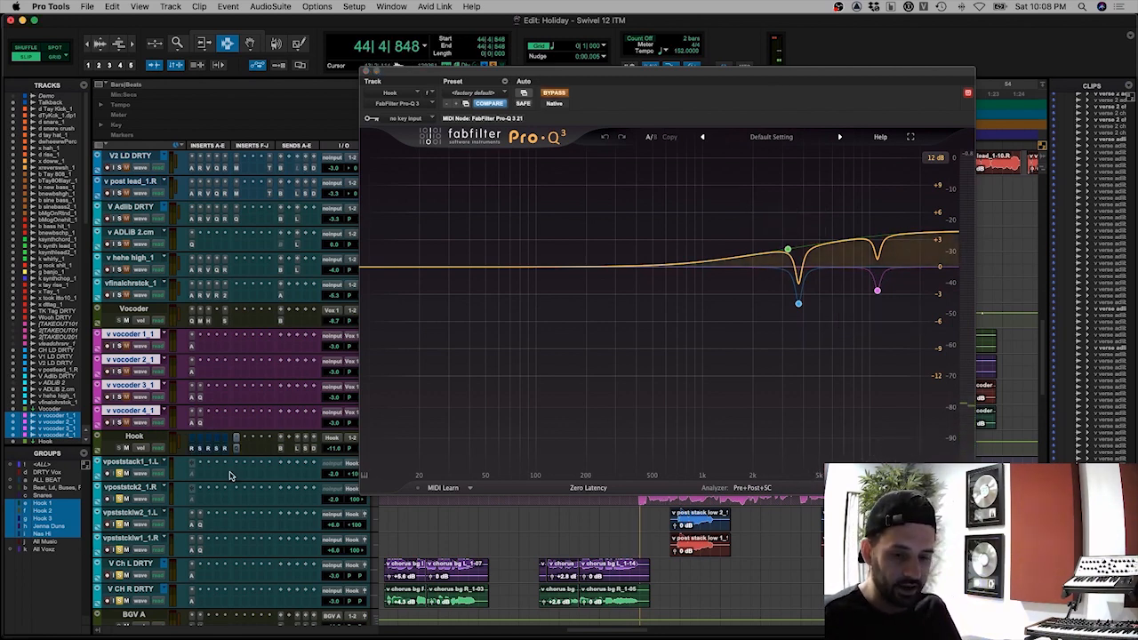
{"action": "key", "text": "space"}
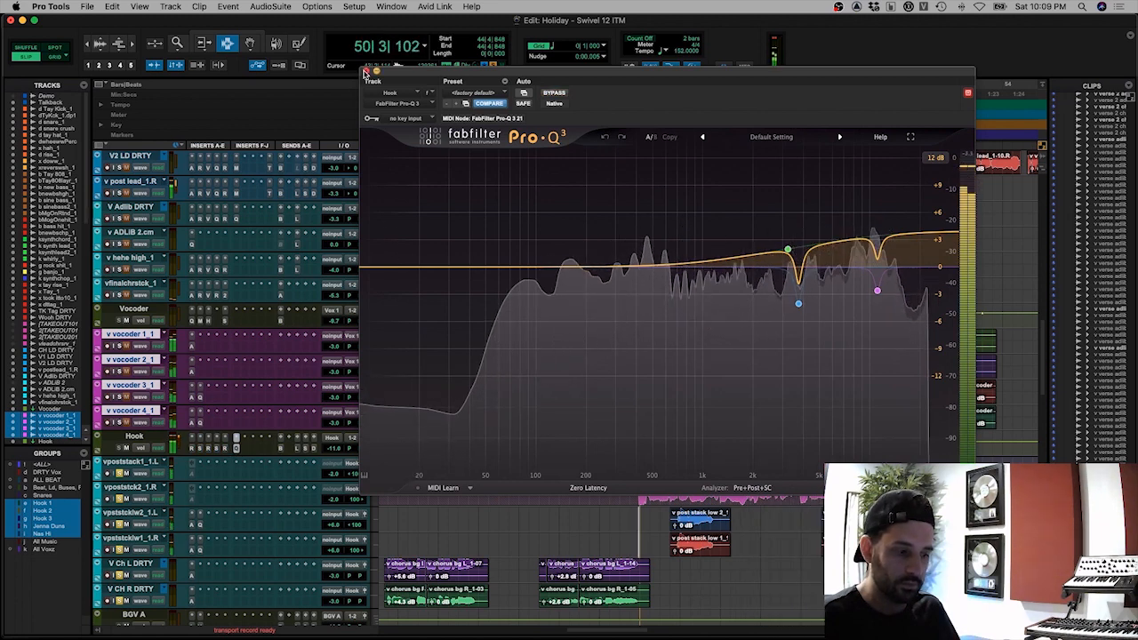
{"action": "left_click", "coordinate": [364, 72]}
{"action": "key", "text": "space"}
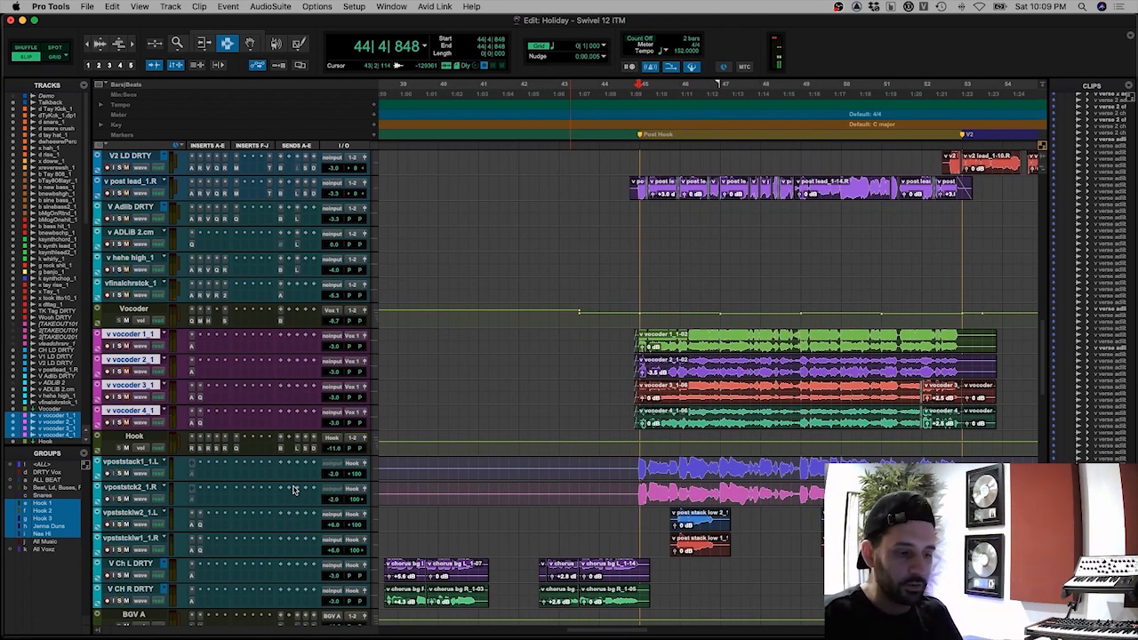
Step: Place the playback cursor at the start of the bg michael clips at bar 35, beneath the BGV A bus
{"action": "key", "text": "super+bracketleft"}
{"action": "key", "text": "super+bracketleft"}
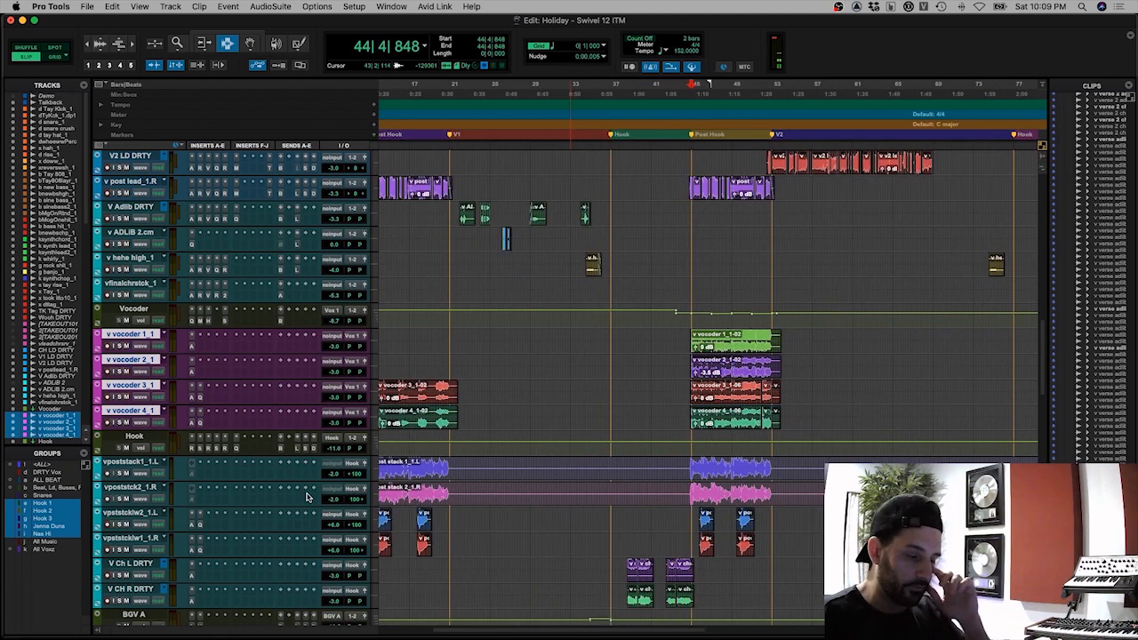
{"action": "key", "text": "super+bracketleft"}
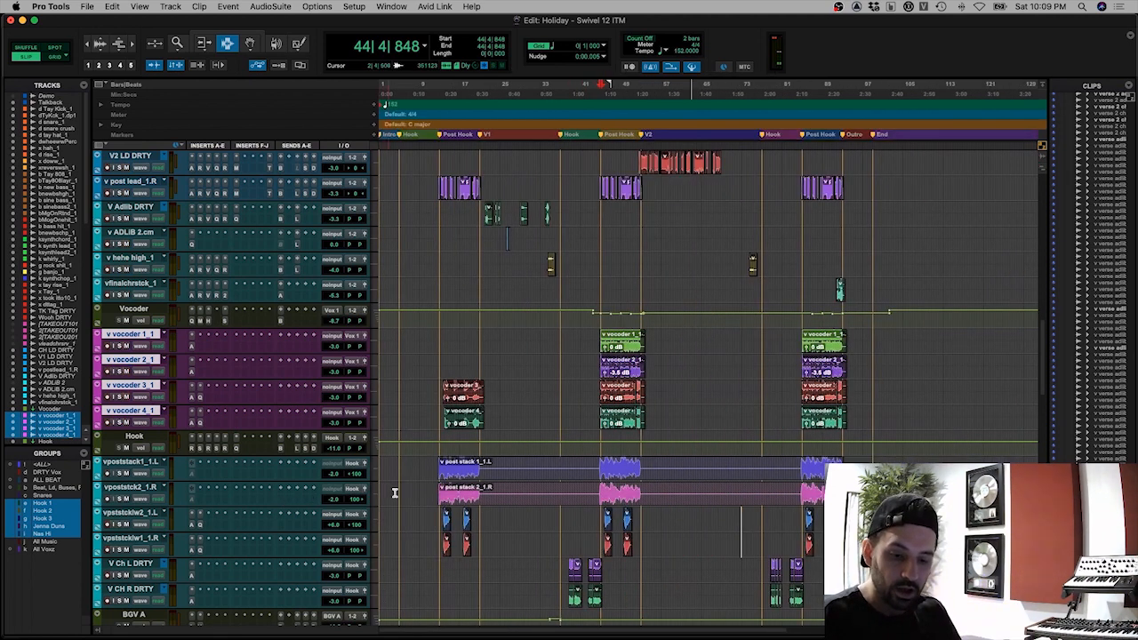
{"action": "scroll", "coordinate": [382, 506], "scroll_direction": "down", "scroll_amount": 3}
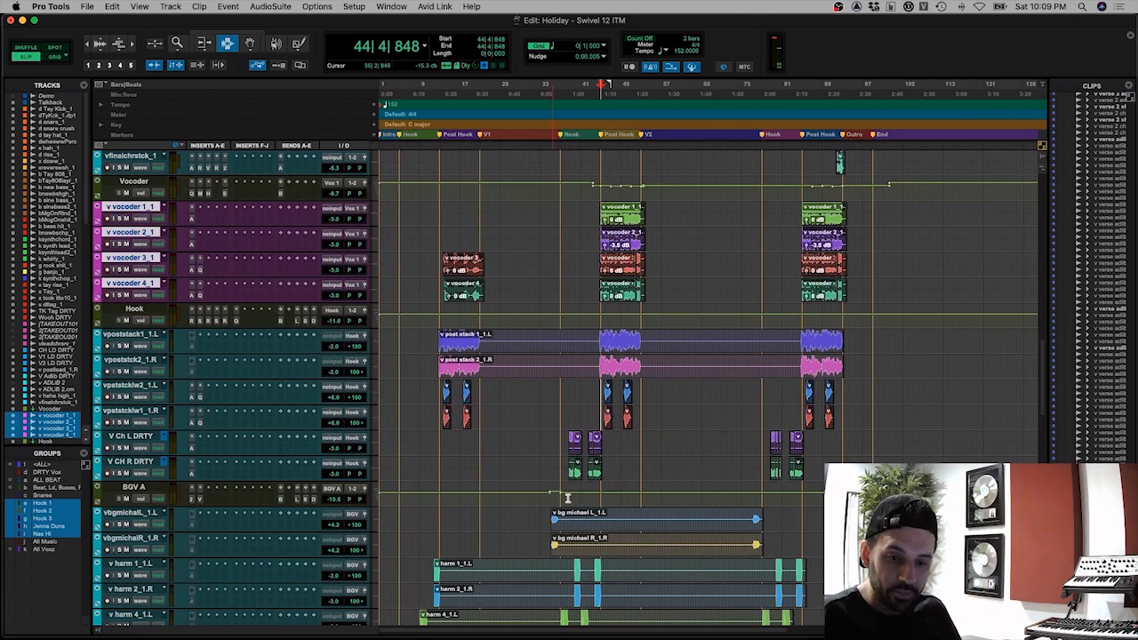
{"action": "scroll", "coordinate": [547, 477], "scroll_direction": "down", "scroll_amount": 5}
{"action": "left_click", "coordinate": [553, 342]}
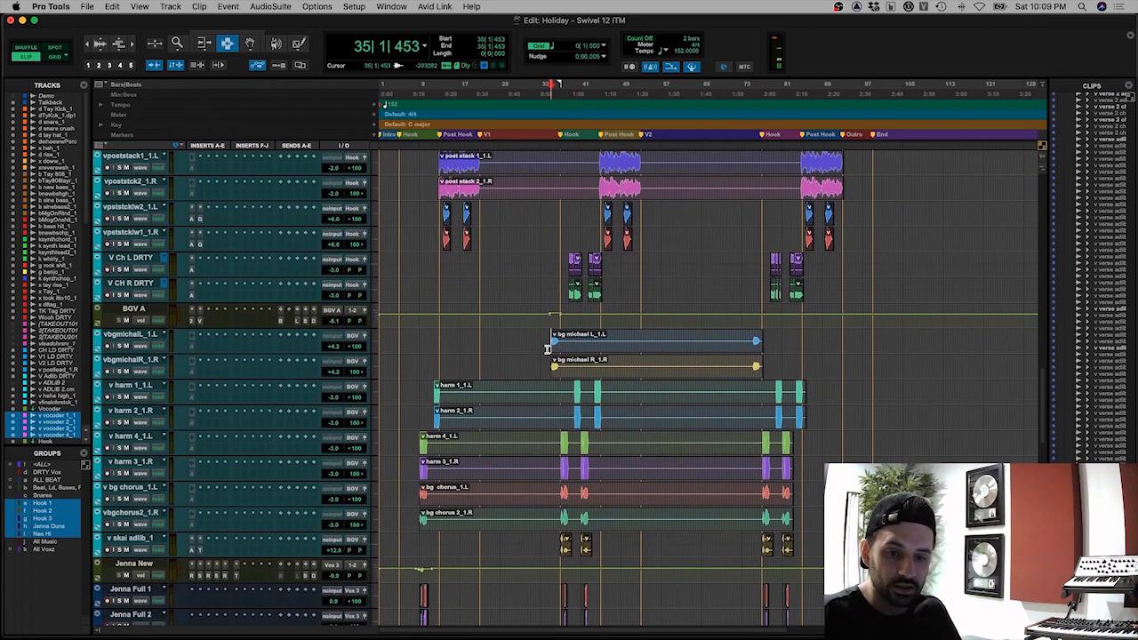
{"action": "key", "text": "super+bracketright"}
Step: Select and solo the background tracks from vbgmichalL_1.L through v skai adlib_1, and play them from bar 9 in the first Hook
{"action": "left_click", "coordinate": [130, 334]}
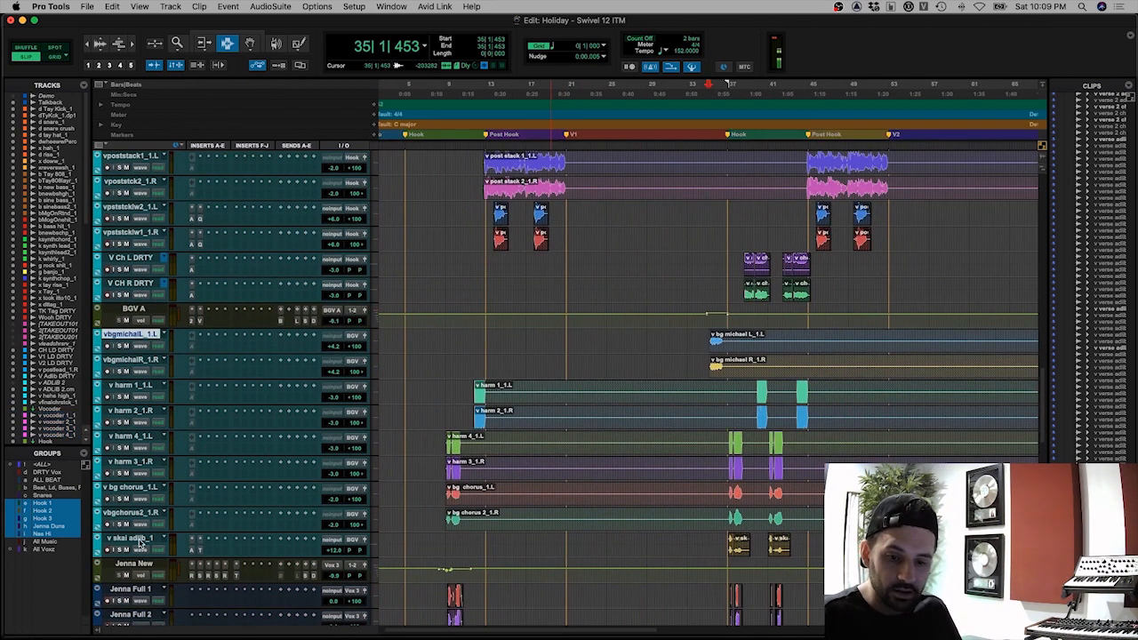
{"action": "left_click", "coordinate": [134, 539], "text": "shift"}
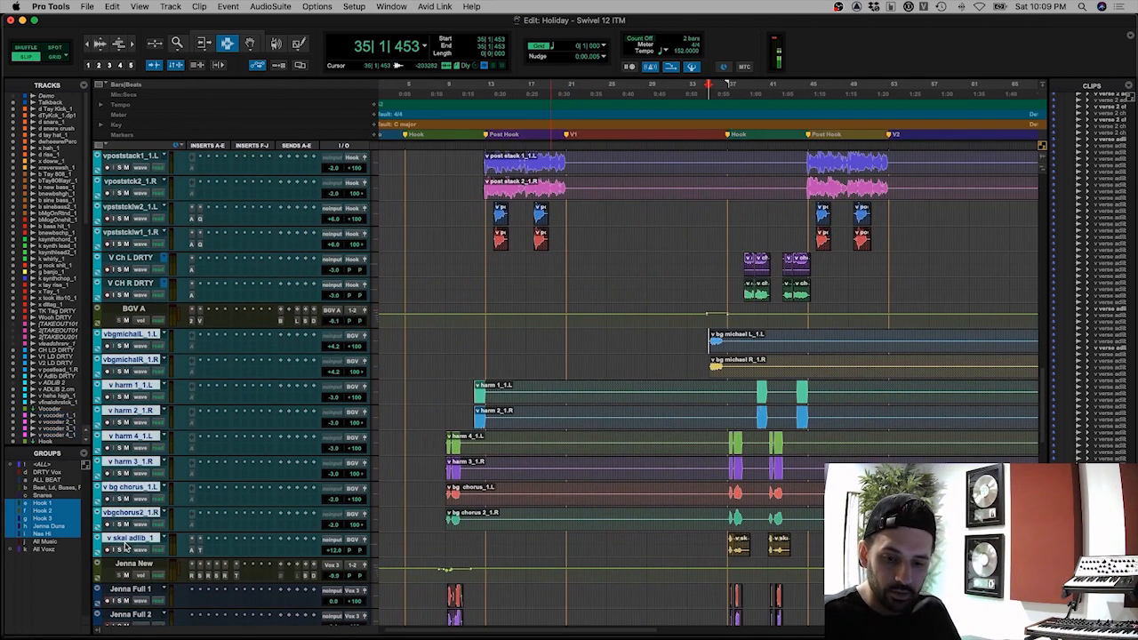
{"action": "left_click", "coordinate": [445, 467]}
{"action": "key", "text": "space"}
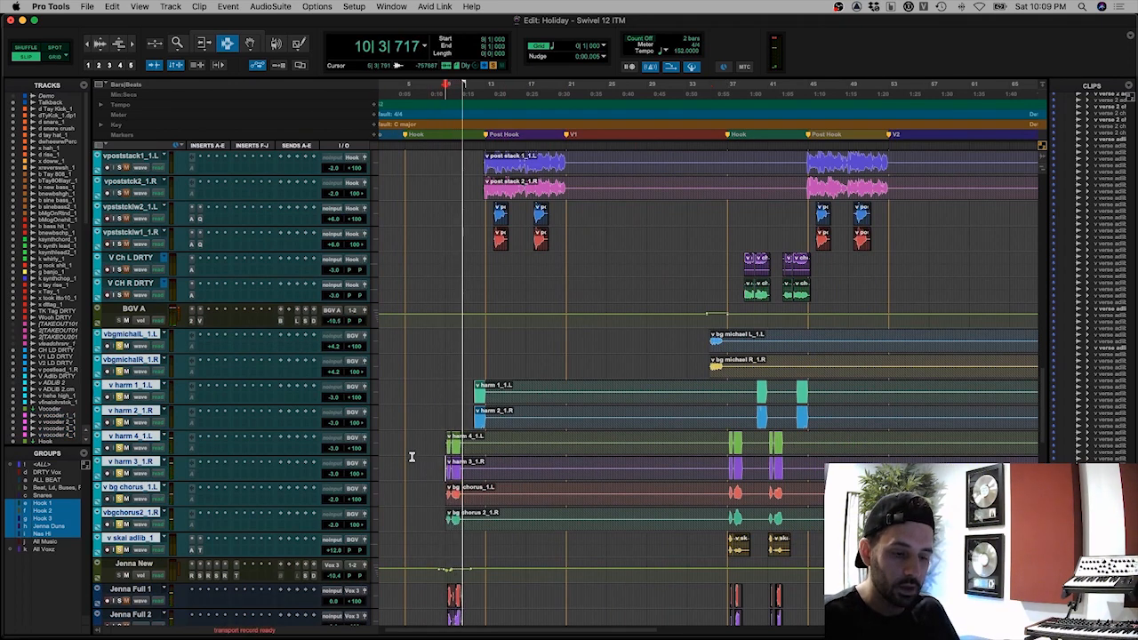
{"action": "key", "text": "space"}
Step: Play the soloed background vocals from bar 8 beat 4 through the harm 1 and harm 2 clips before the first Post Hook
{"action": "key", "text": "super+bracketright"}
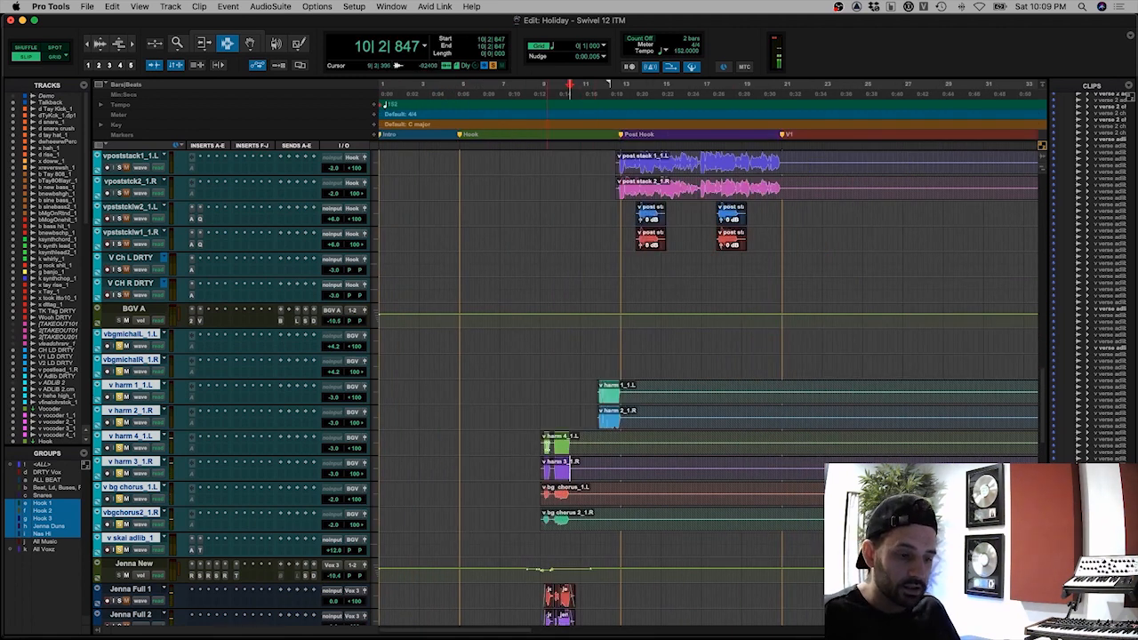
{"action": "left_click", "coordinate": [537, 444]}
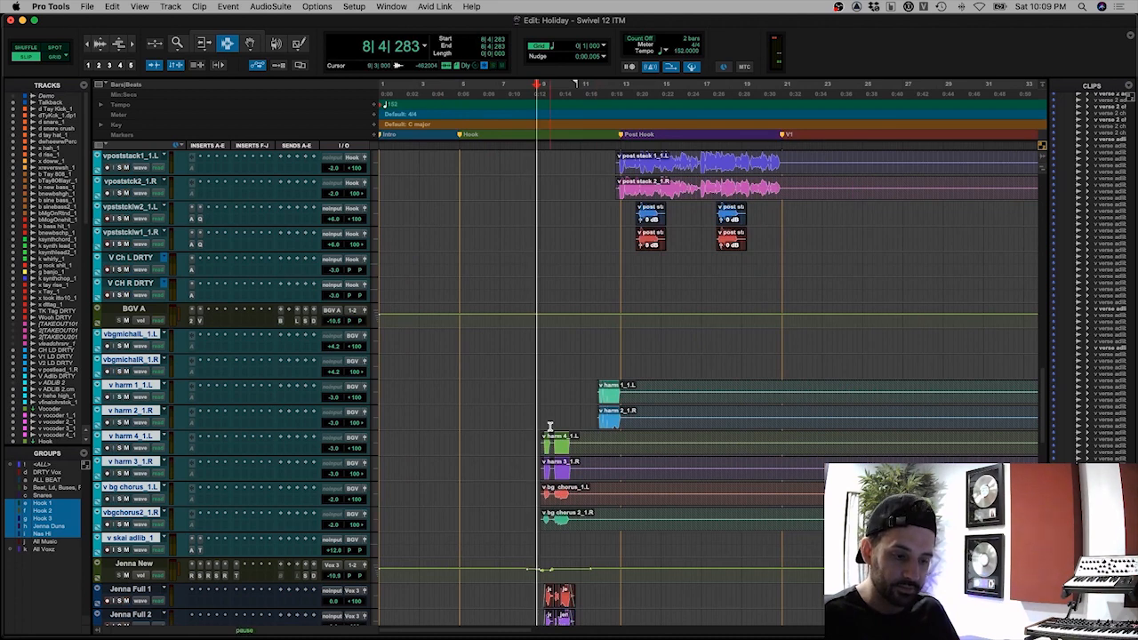
{"action": "key", "text": "space"}
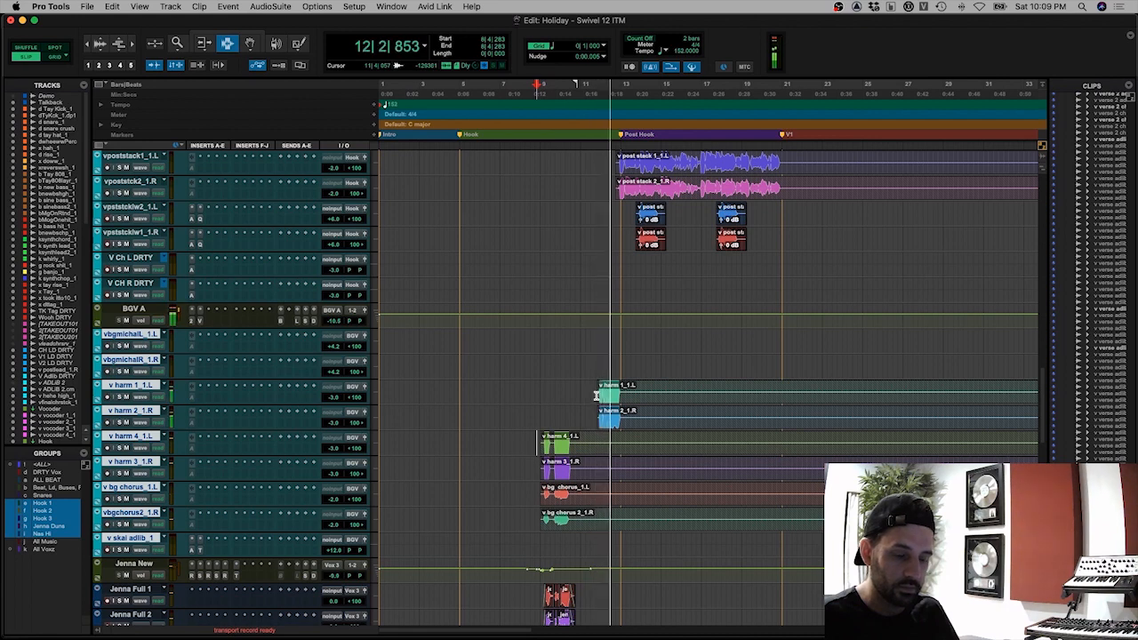
{"action": "key", "text": "space"}
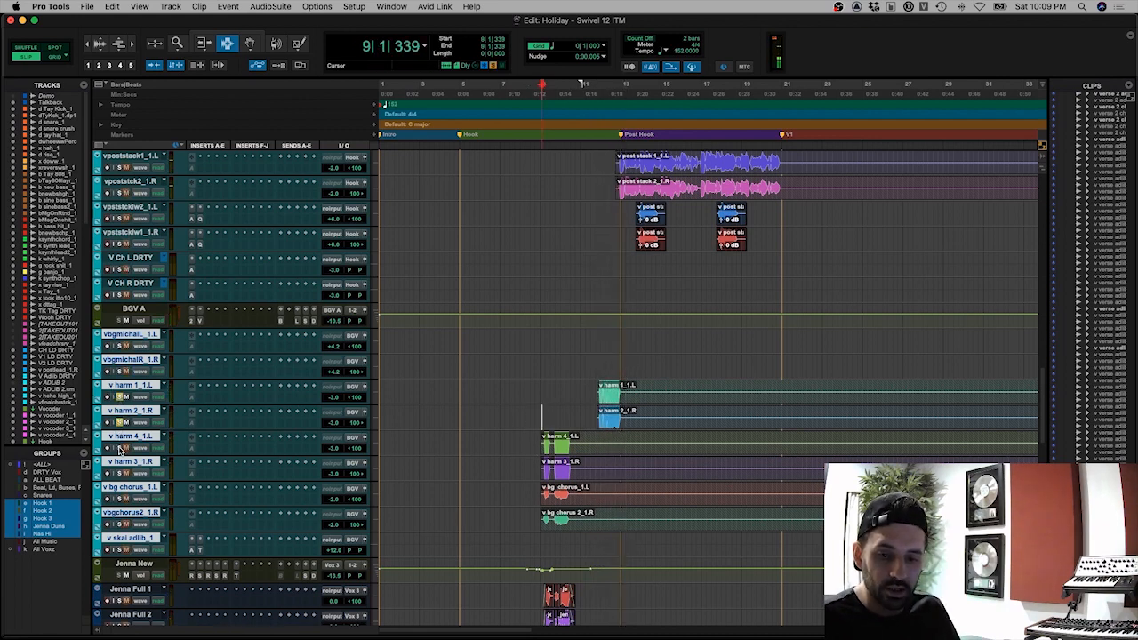
Step: Play the harm 4 and harm 3 clips in the first Hook from bar 9 with only the four harm tracks soloed
{"action": "scroll", "coordinate": [556, 399], "scroll_direction": "up", "scroll_amount": 8}
{"action": "scroll", "coordinate": [556, 399], "scroll_direction": "down", "scroll_amount": 3}
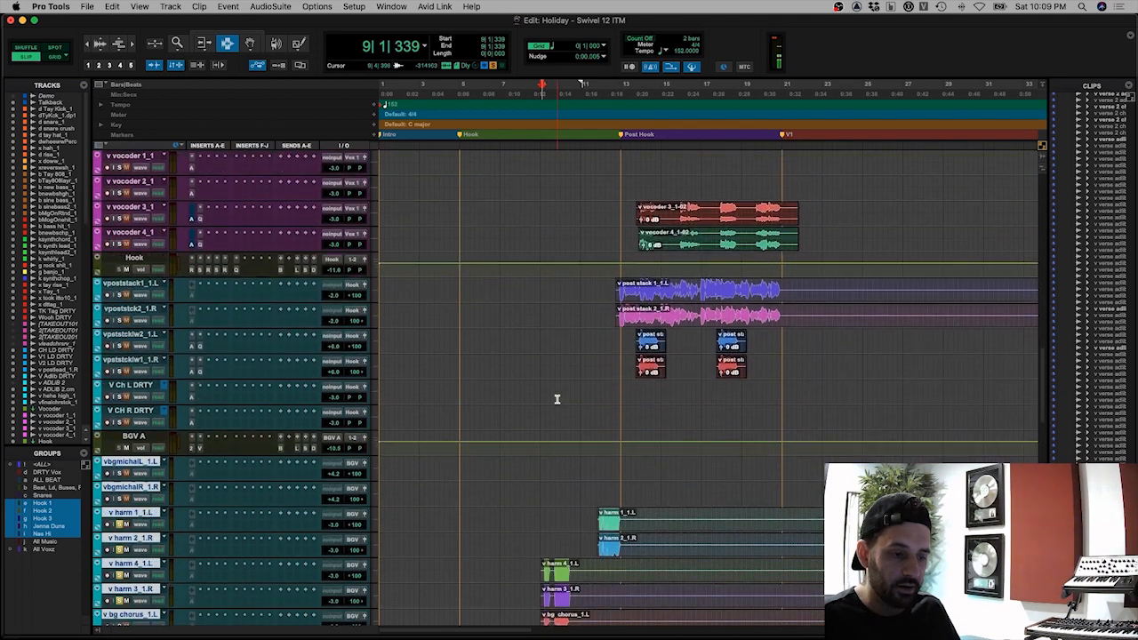
{"action": "scroll", "coordinate": [557, 400], "scroll_direction": "down", "scroll_amount": 3}
{"action": "key", "text": "space"}
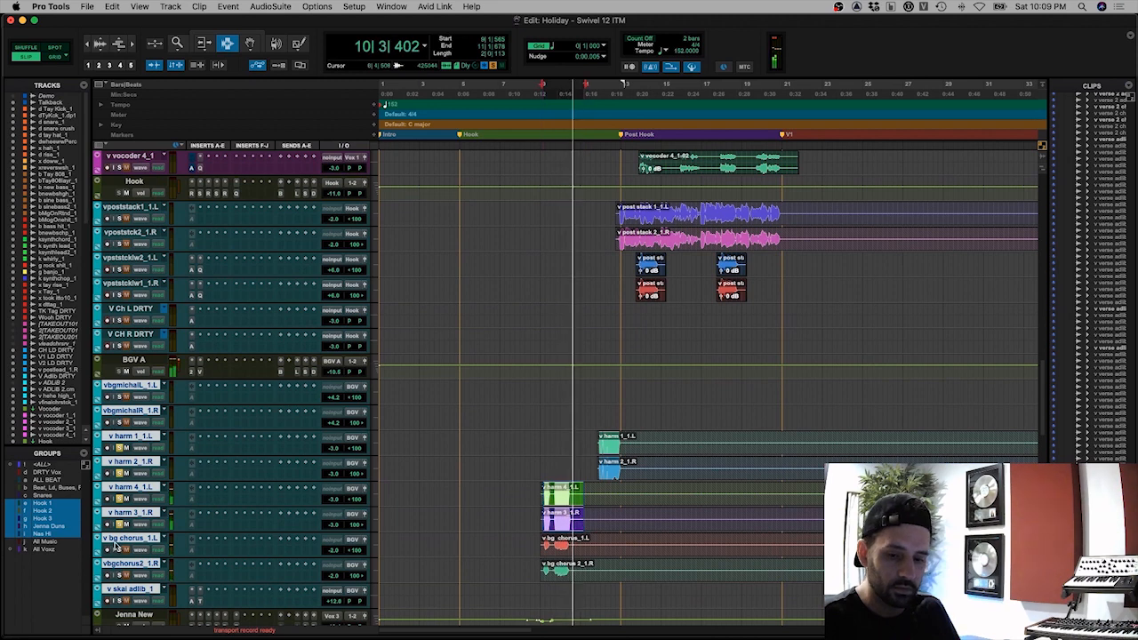
Step: Play the bg chorus and harm 4 and harm 3 clips from bar 9, with both bg chorus tracks added to the solo
{"action": "key", "text": "space"}
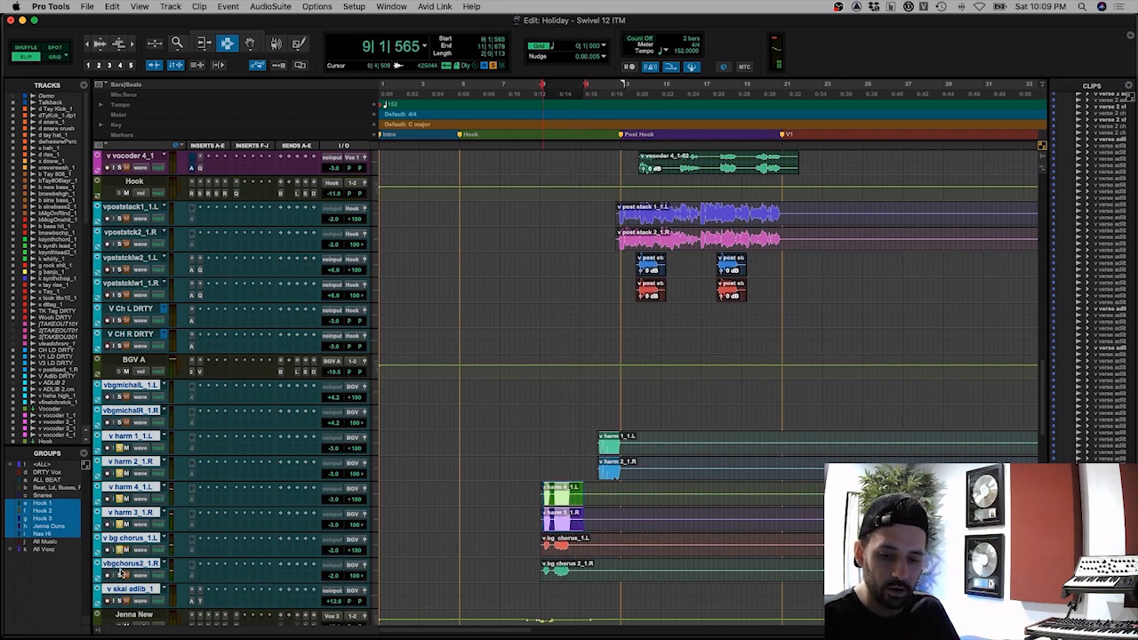
{"action": "left_click", "coordinate": [540, 536]}
{"action": "key", "text": "space"}
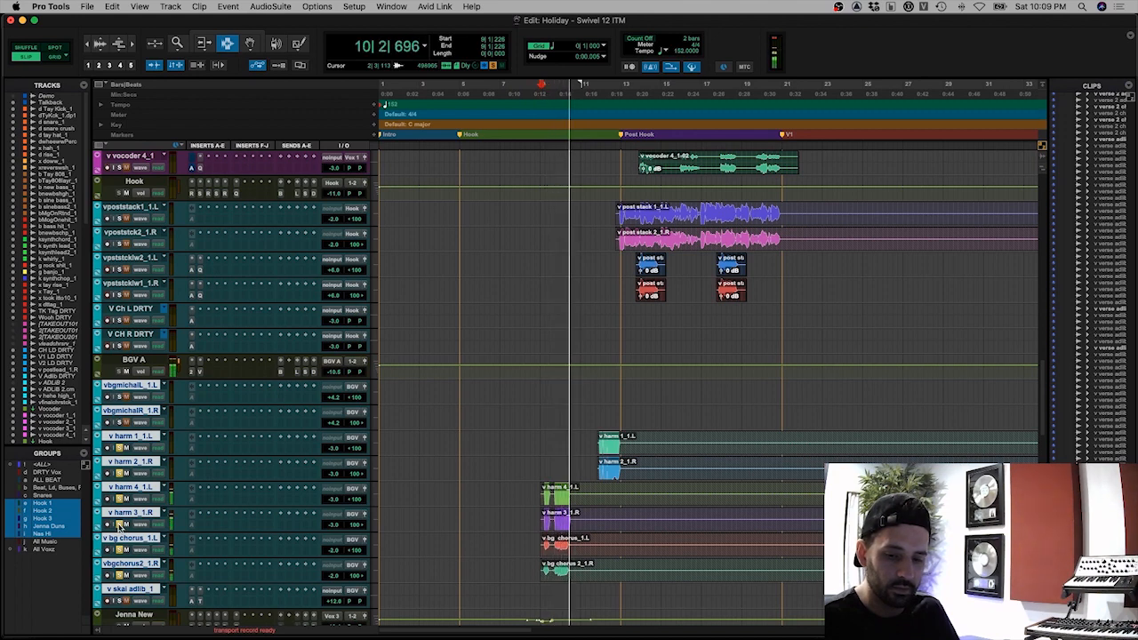
{"action": "key", "text": "space"}
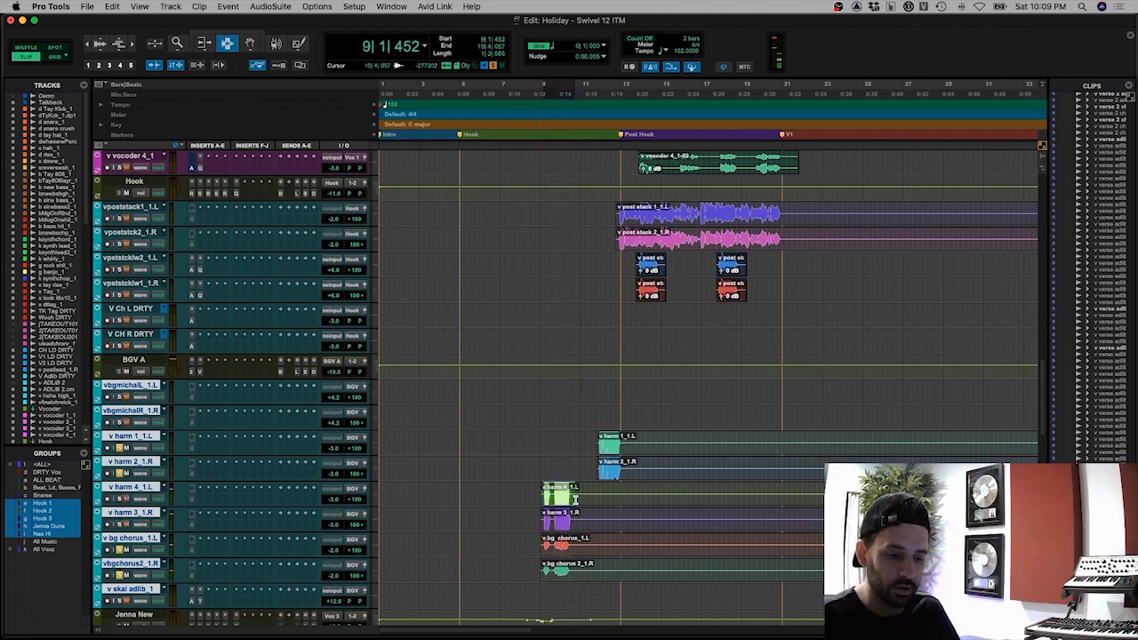
{"action": "left_click", "coordinate": [538, 525]}
{"action": "key", "text": "space"}
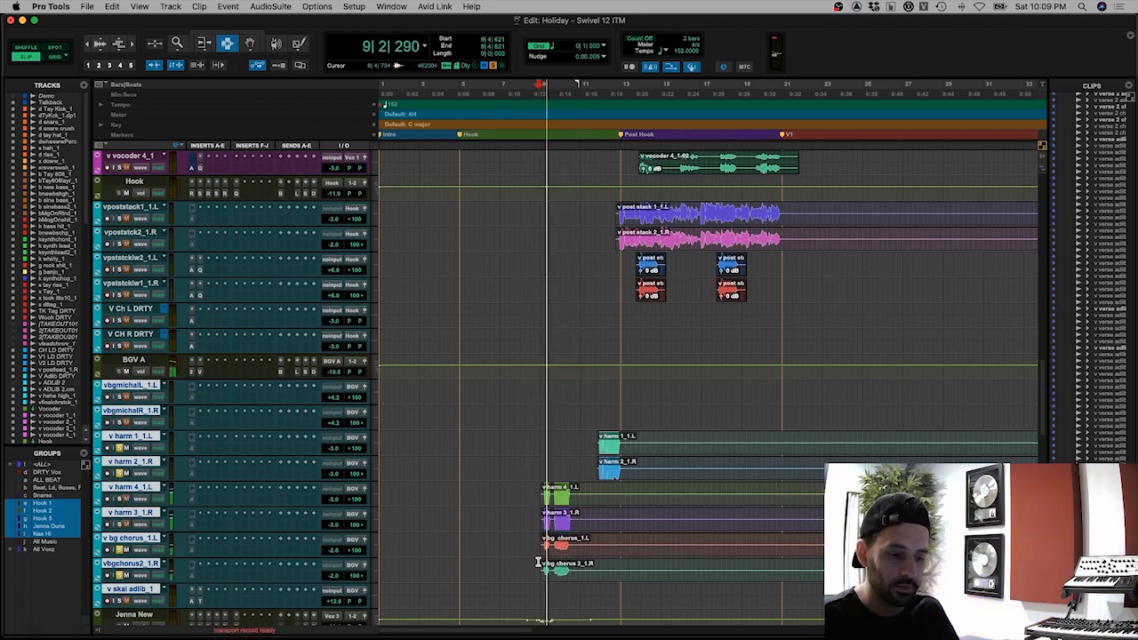
{"action": "left_click_drag", "start_coordinate": [543, 566], "coordinate": [585, 569]}
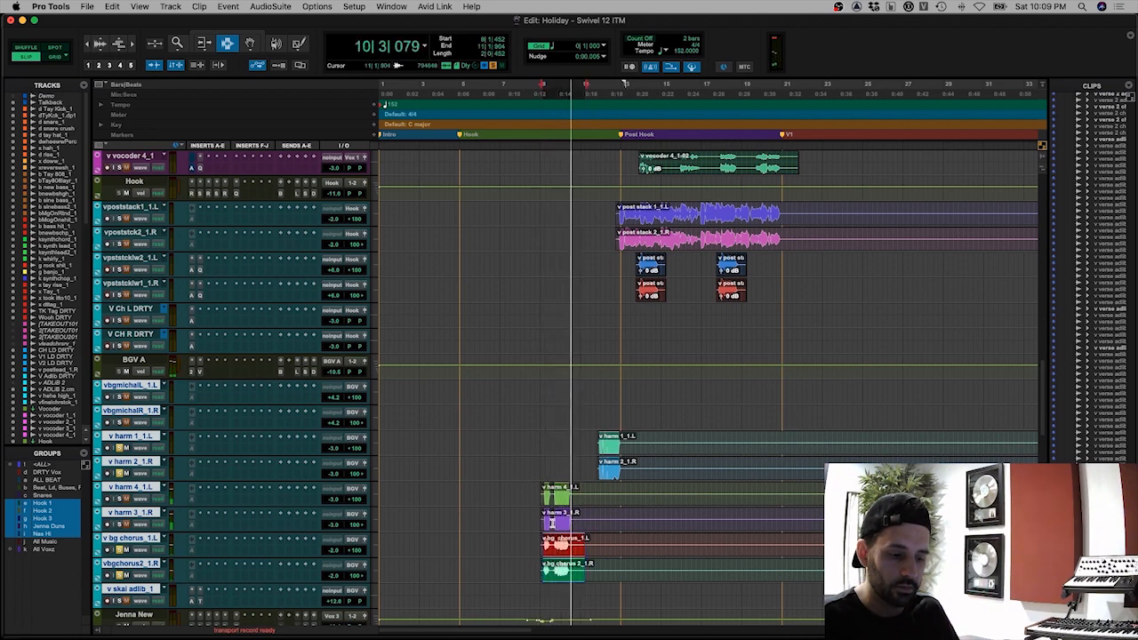
{"action": "key", "text": "space"}
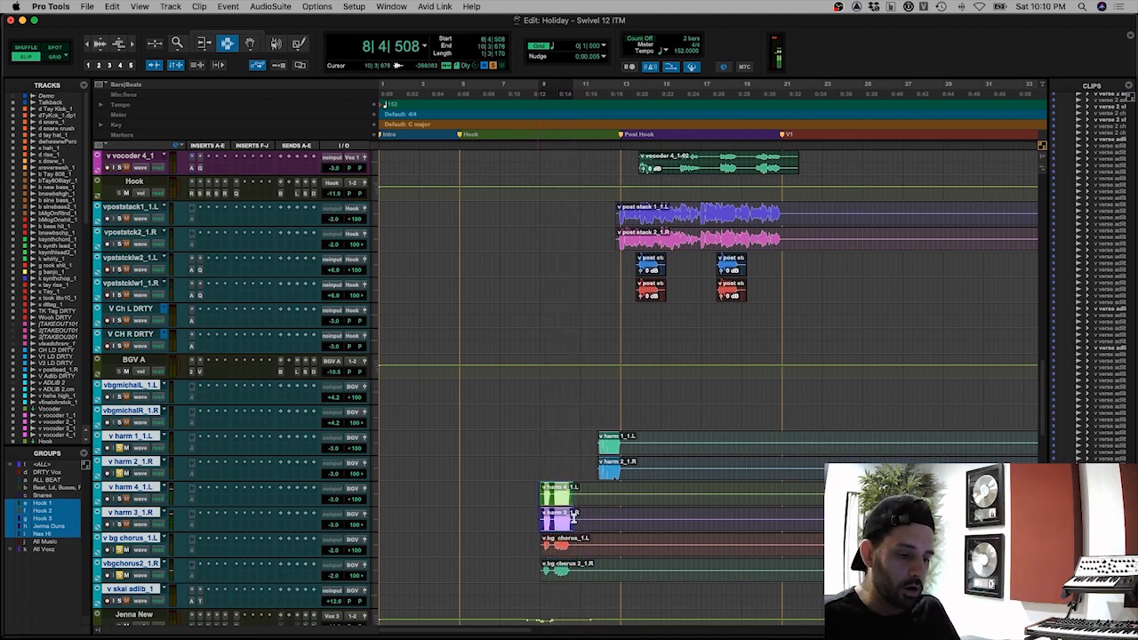
Step: Compare the bg chorus clips with the harm 4 and harm 3 clips by selecting each pair, and replay them from bar 9
{"action": "left_click", "coordinate": [553, 566]}
{"action": "left_click", "coordinate": [542, 570], "text": "shift"}
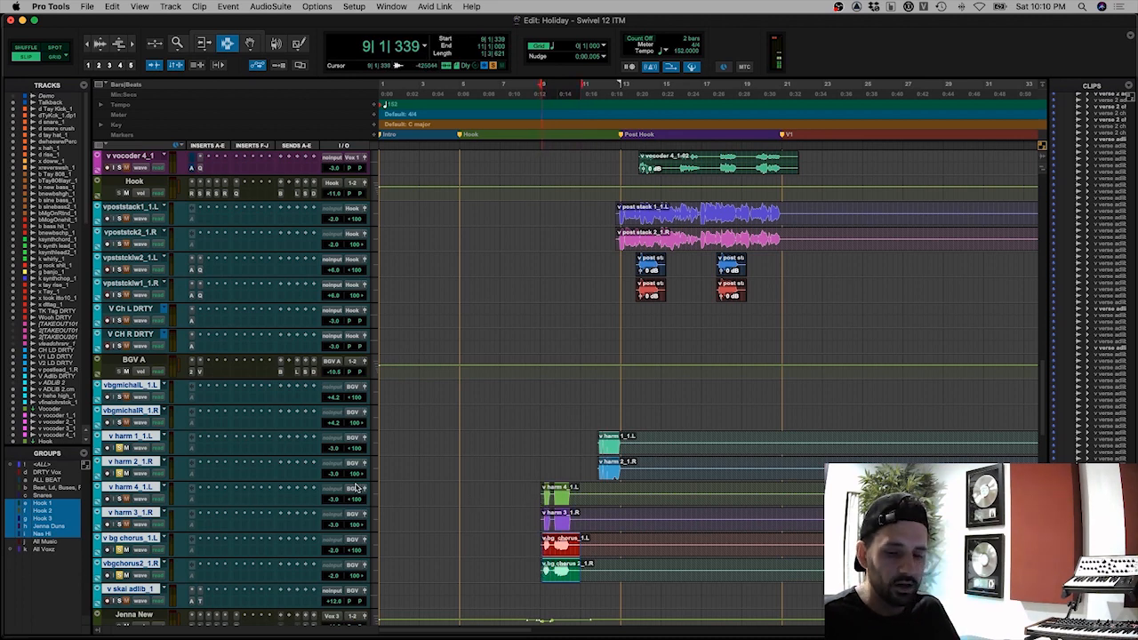
{"action": "left_click_drag", "start_coordinate": [537, 491], "coordinate": [576, 519]}
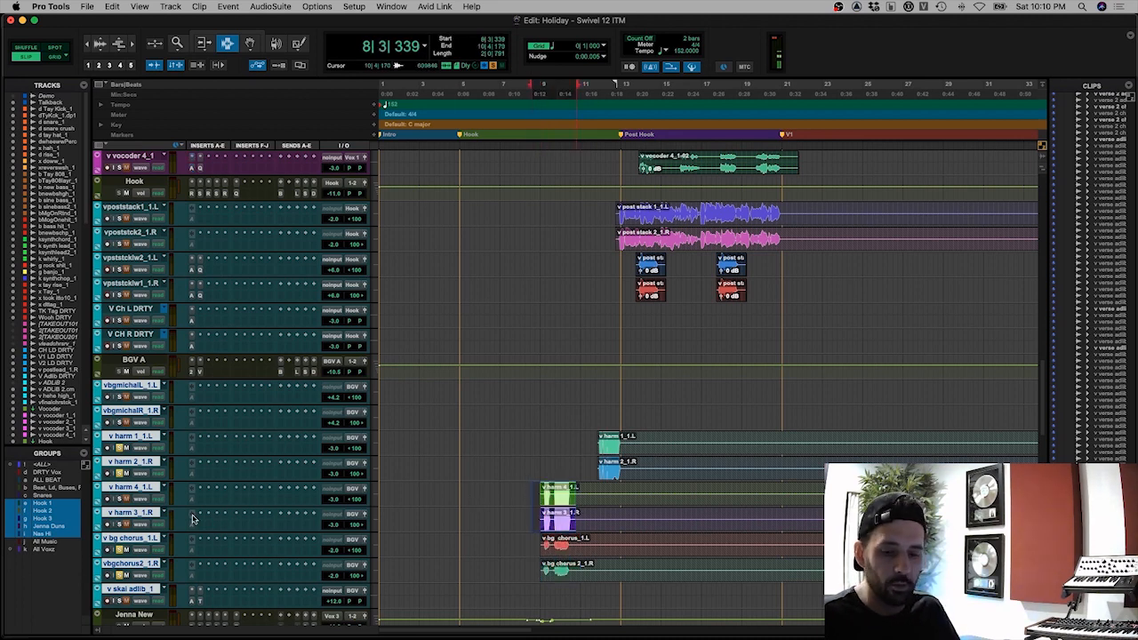
{"action": "left_click", "coordinate": [540, 498]}
{"action": "key", "text": "space"}
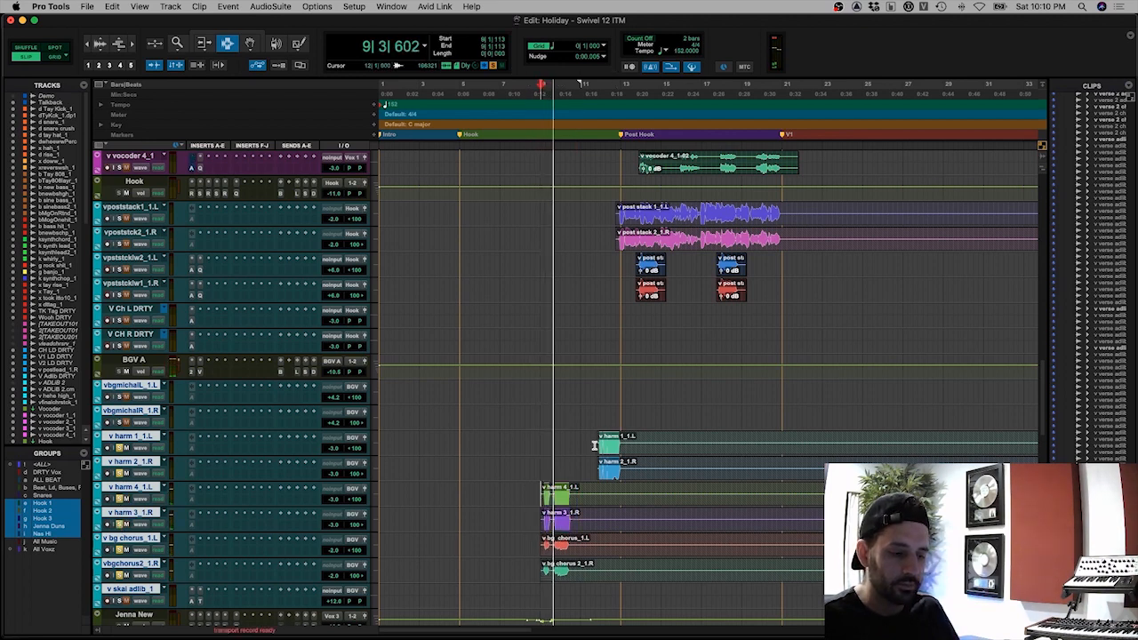
{"action": "key", "text": "space"}
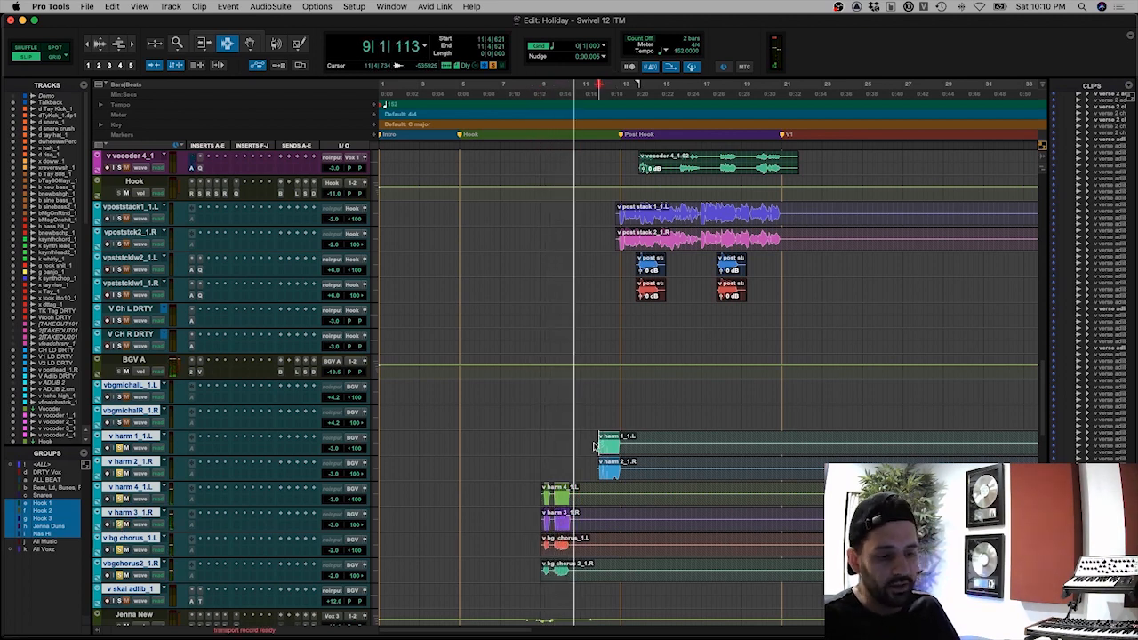
Step: Select and play the harm 1 and harm 2 clips leading into the first Post Hook, and clear the background vocal solos
{"action": "left_click_drag", "start_coordinate": [592, 442], "coordinate": [627, 472]}
{"action": "key", "text": "space"}
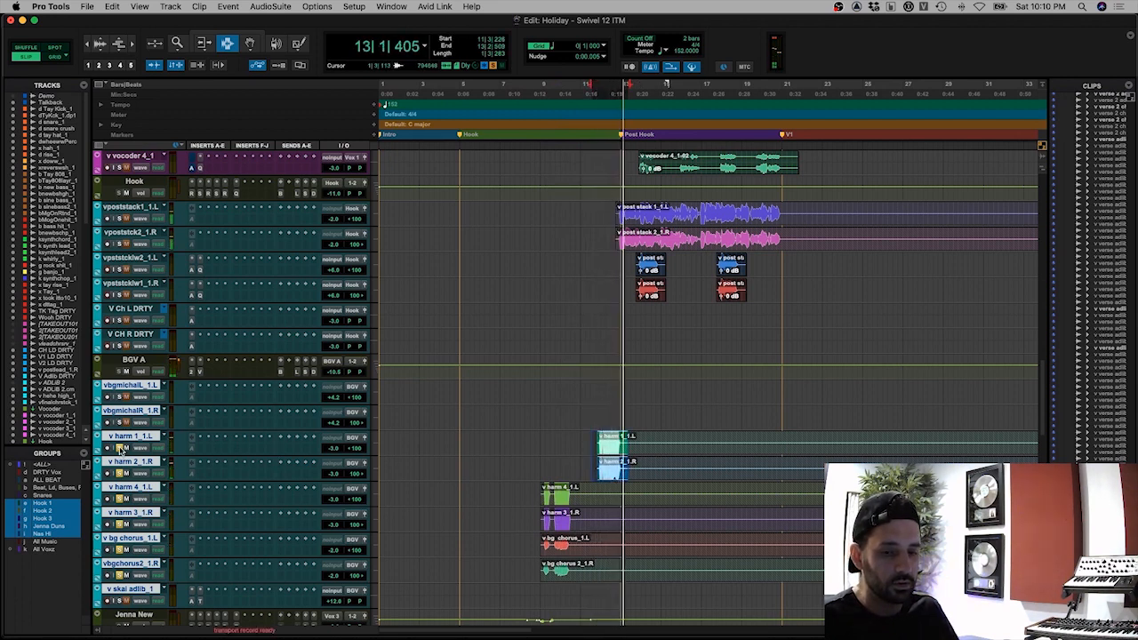
{"action": "key", "text": "space"}
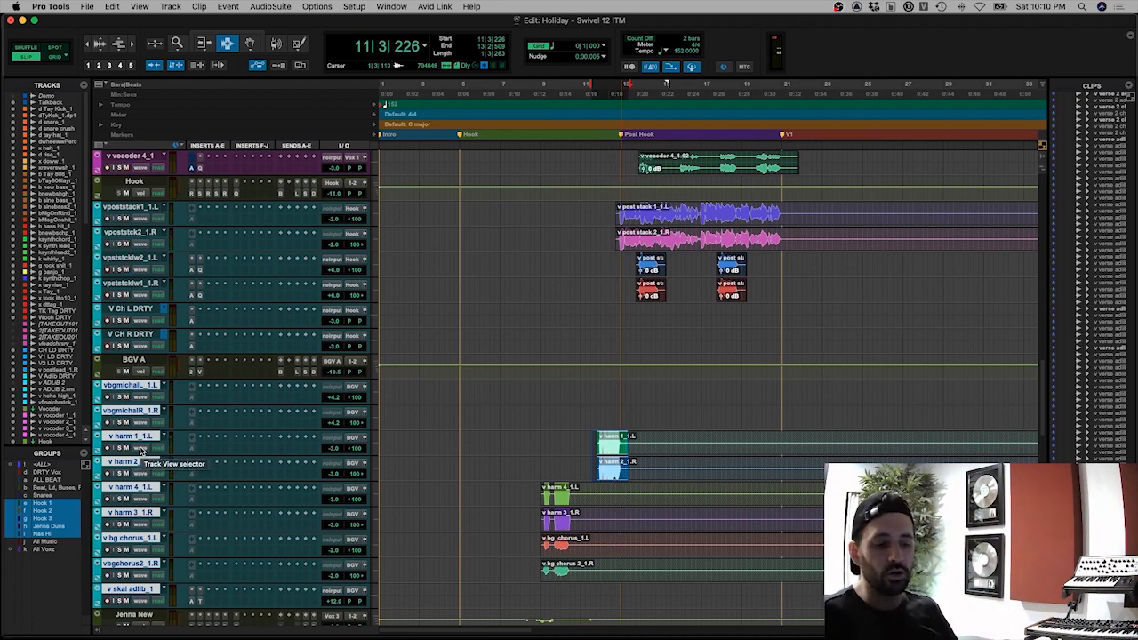
Step: Inspect the Virtual Mix Rack insert on the BGV A bus and close its window
{"action": "left_click", "coordinate": [539, 468]}
{"action": "key", "text": "r"}
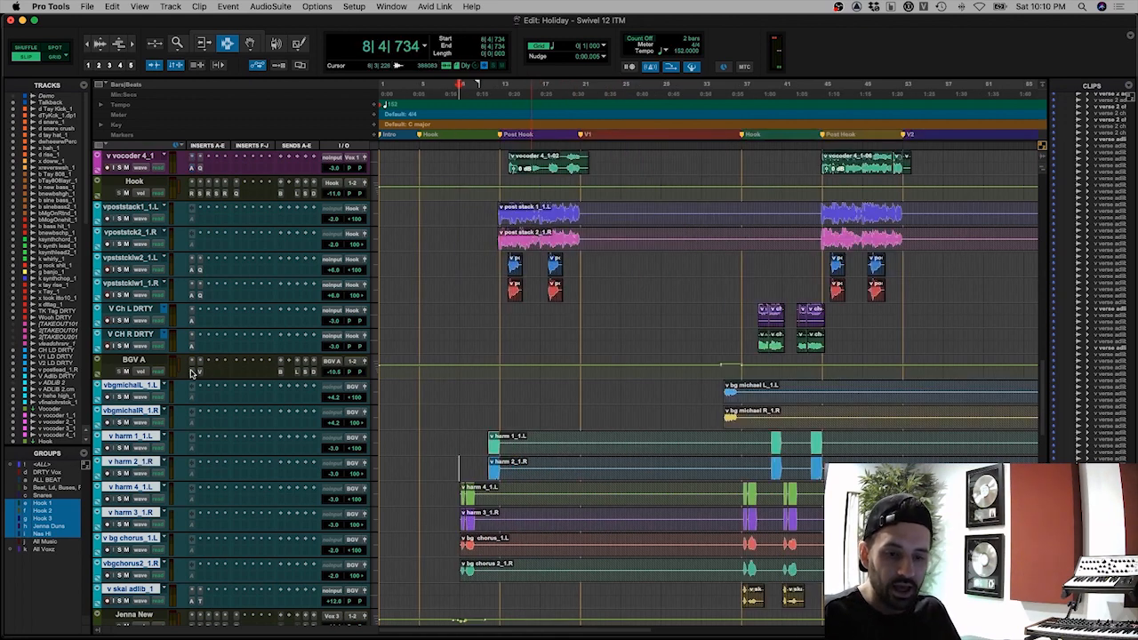
{"action": "left_click", "coordinate": [191, 374]}
{"action": "left_click", "coordinate": [192, 373]}
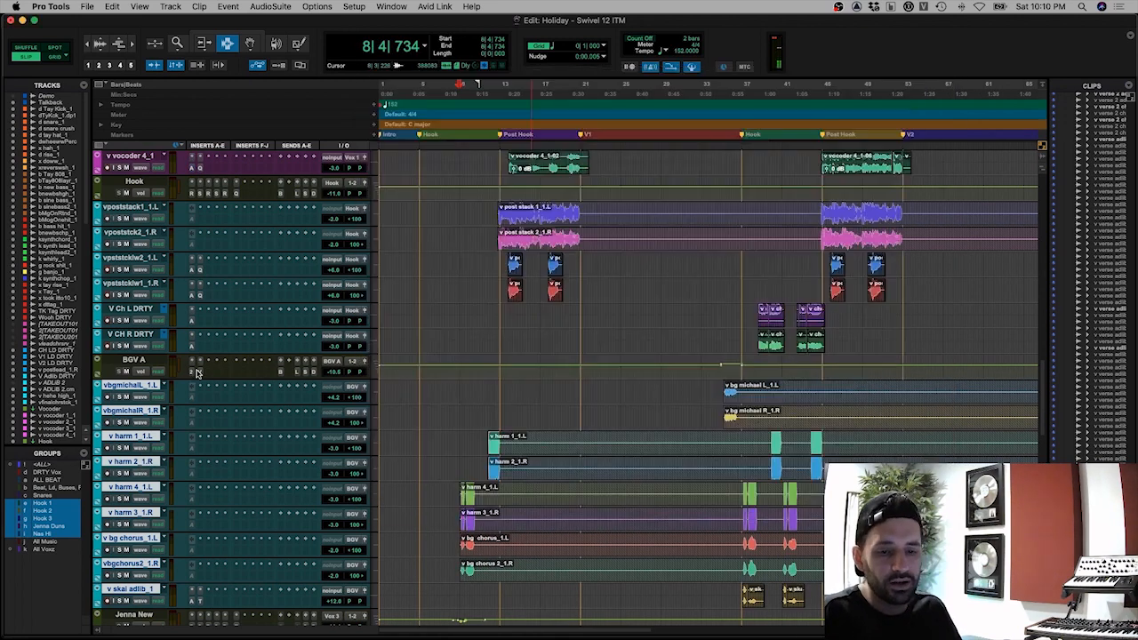
{"action": "left_click", "coordinate": [199, 372]}
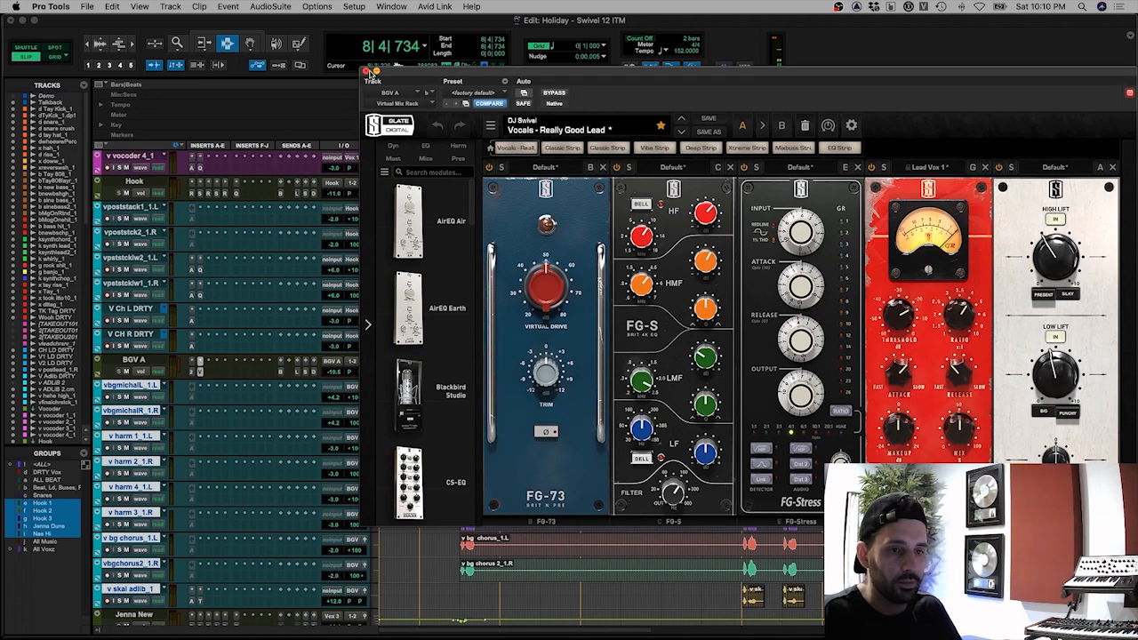
{"action": "left_click", "coordinate": [367, 73]}
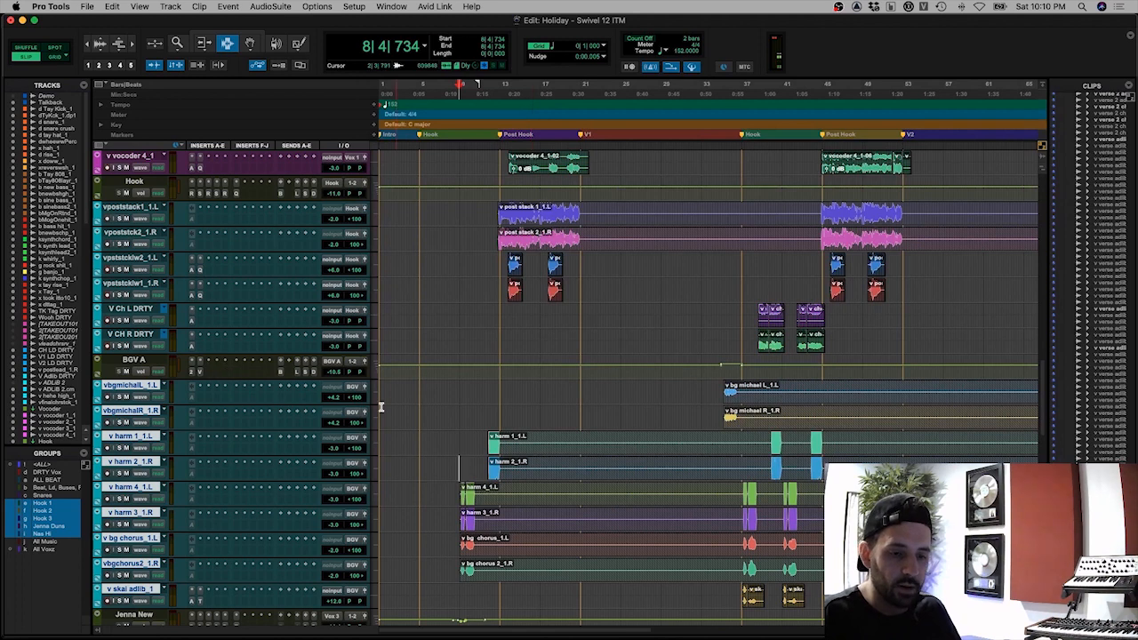
Step: Review the BGV A bus's send levels to B Reverb, Long Delay, Slap Delay and Doubler
{"action": "left_click", "coordinate": [280, 373]}
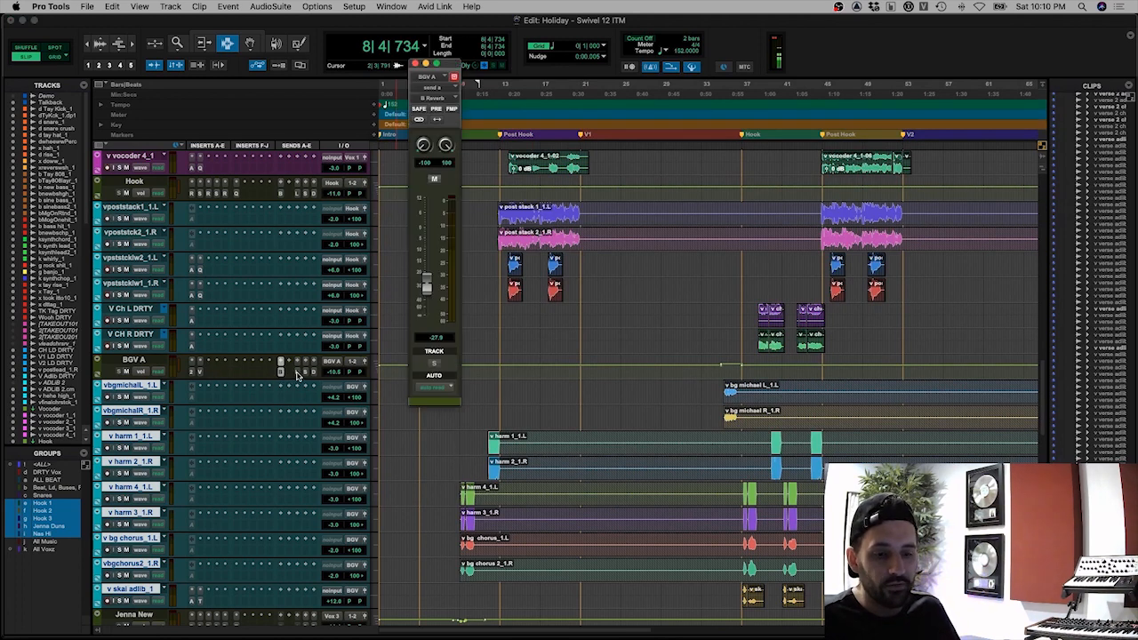
{"action": "left_click", "coordinate": [297, 372]}
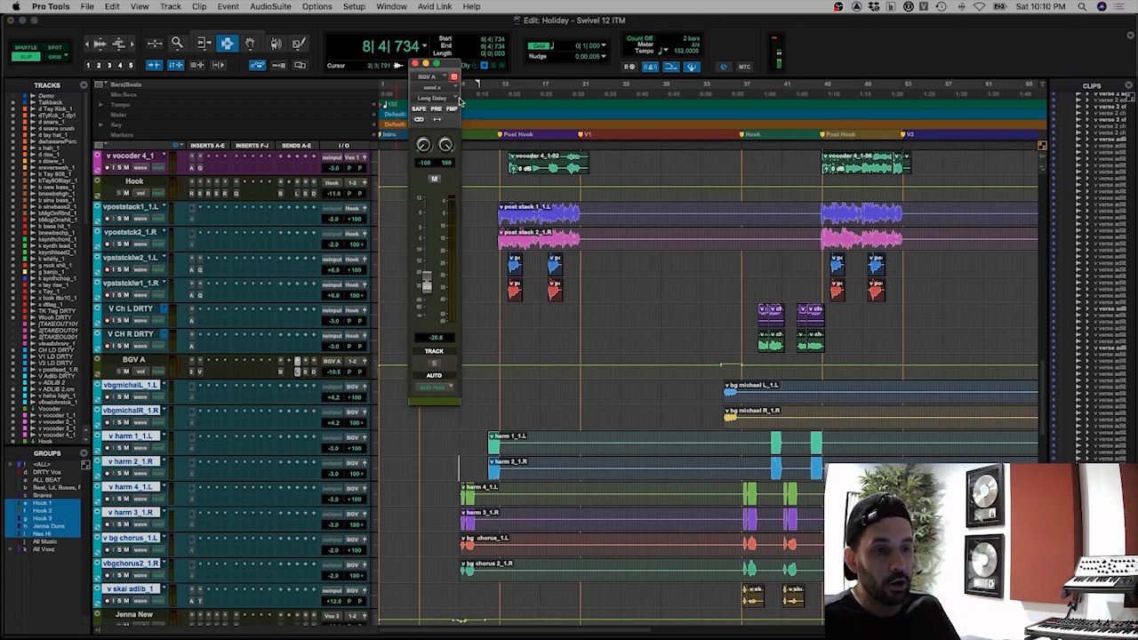
{"action": "left_click", "coordinate": [306, 372]}
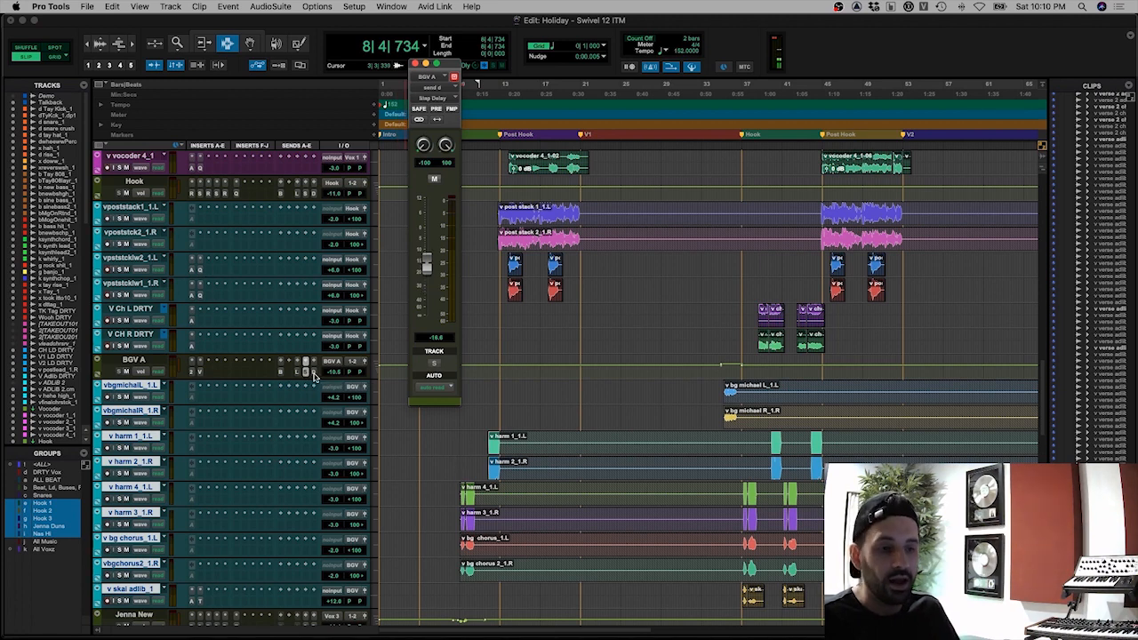
{"action": "left_click", "coordinate": [313, 372]}
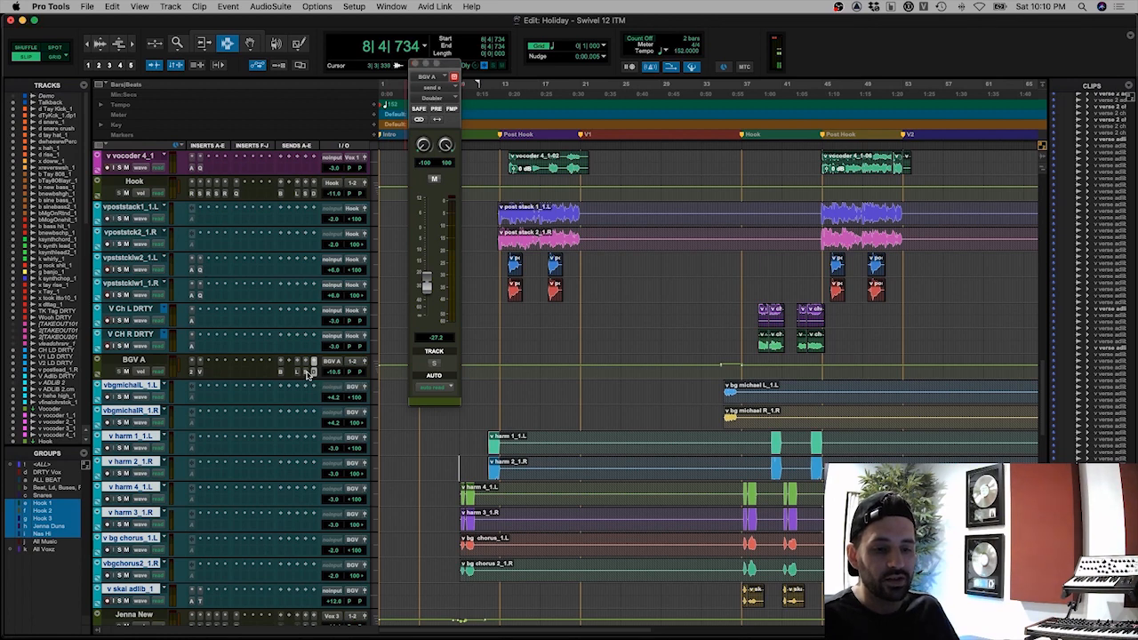
{"action": "left_click", "coordinate": [306, 372]}
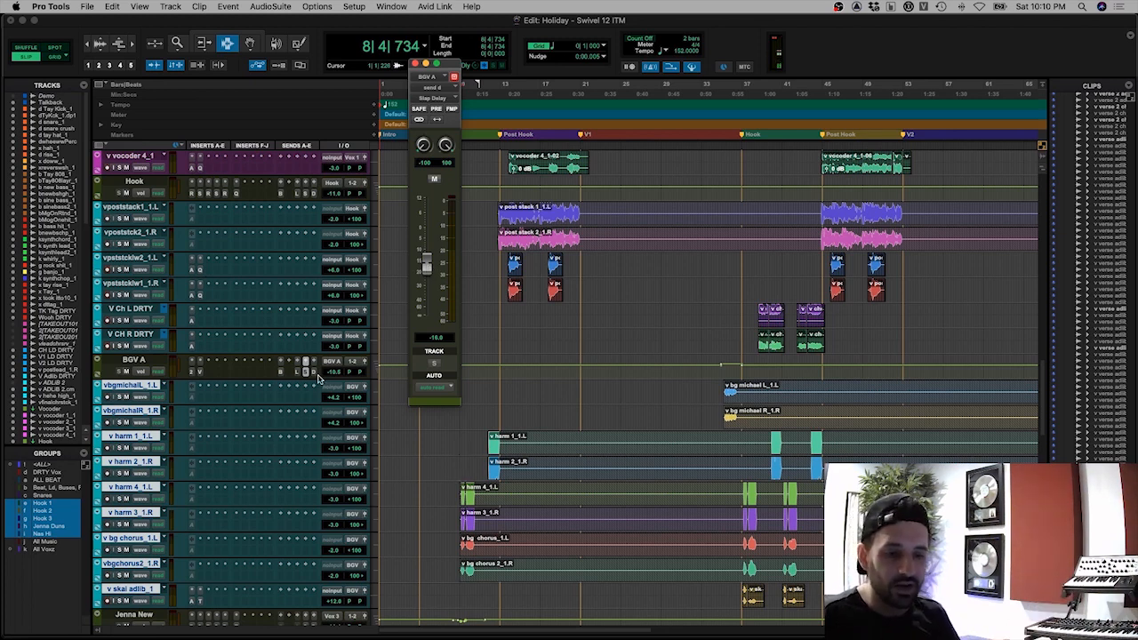
{"action": "left_click_drag", "start_coordinate": [427, 264], "coordinate": [427, 286]}
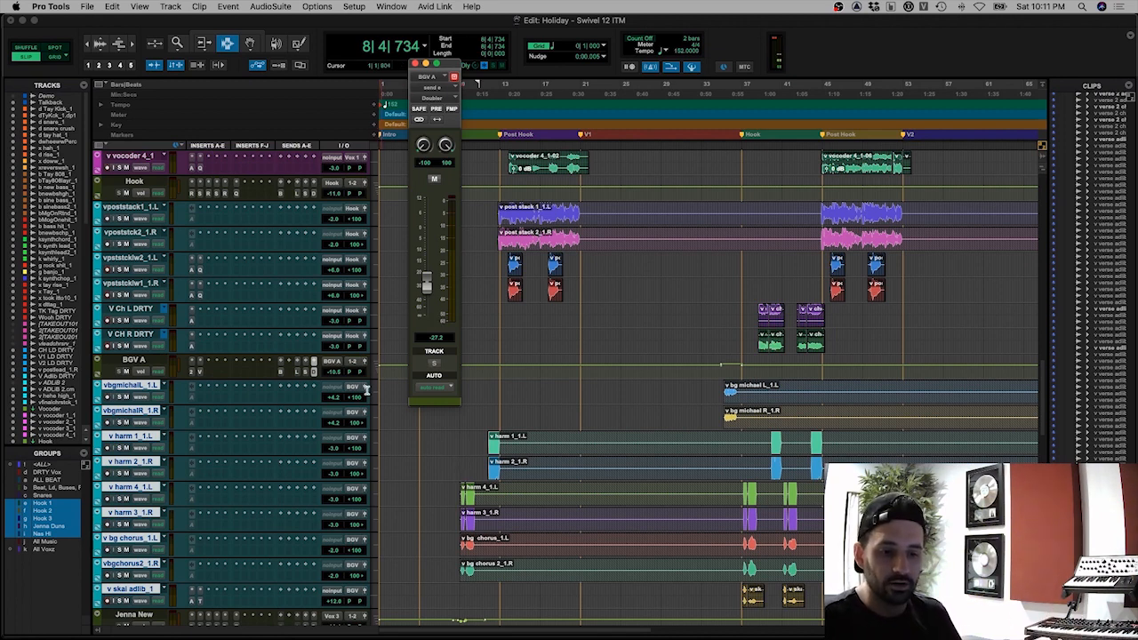
{"action": "left_click", "coordinate": [312, 373]}
Step: Inspect the Doubler plug-in on the Doubler return and the Mod Delay III plug-in on the Slap Delay return
{"action": "scroll", "coordinate": [285, 409], "scroll_direction": "down", "scroll_amount": 15}
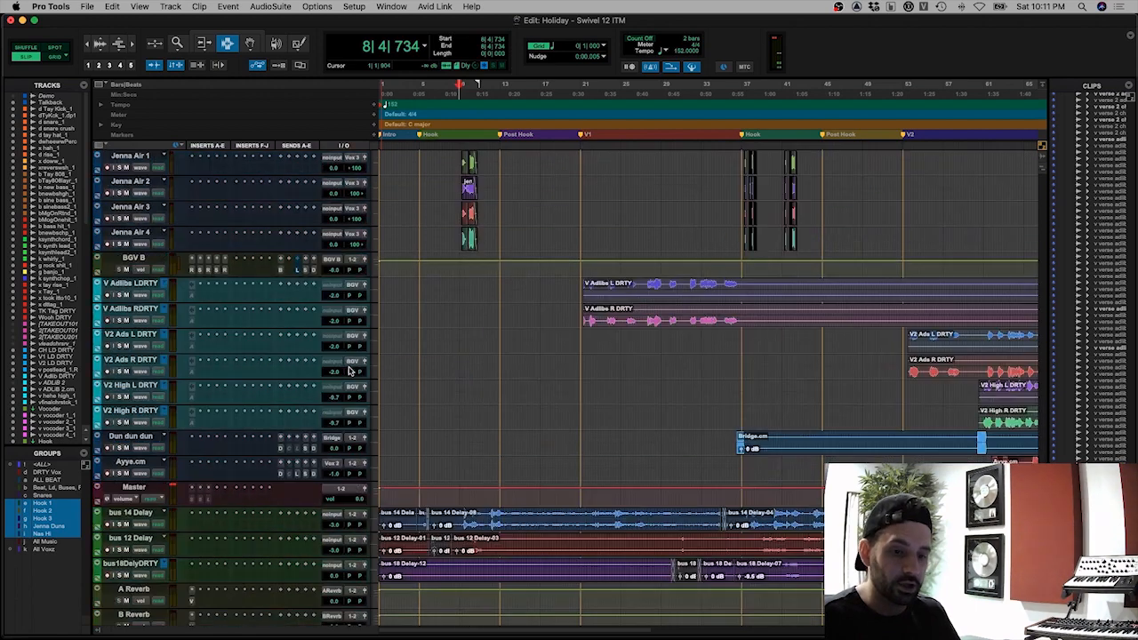
{"action": "left_click", "coordinate": [224, 559]}
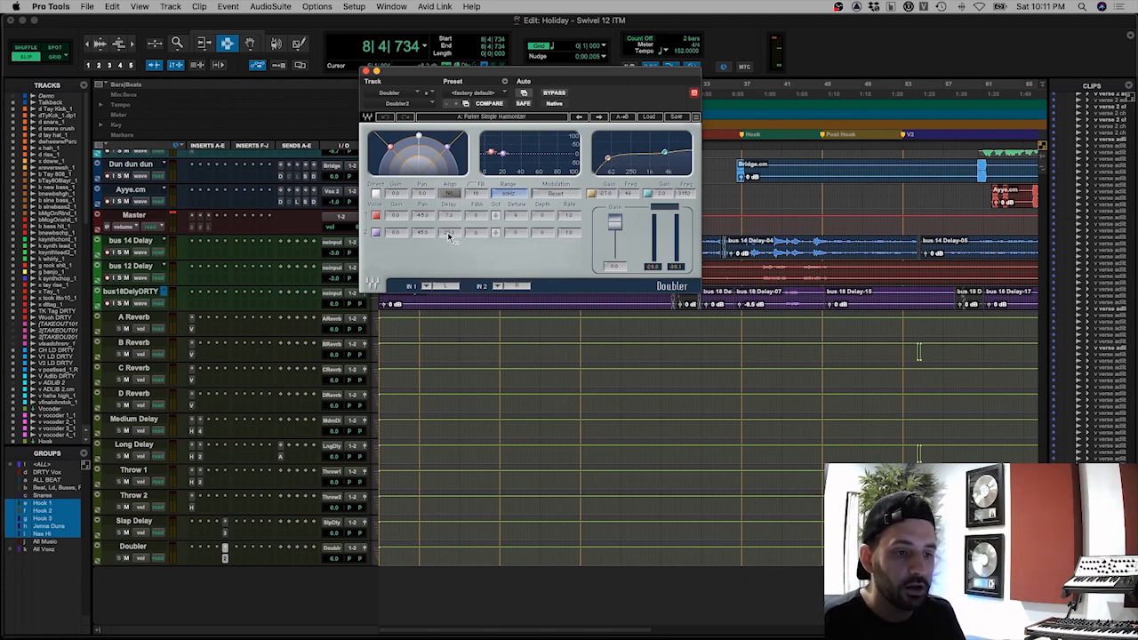
{"action": "left_click", "coordinate": [225, 533]}
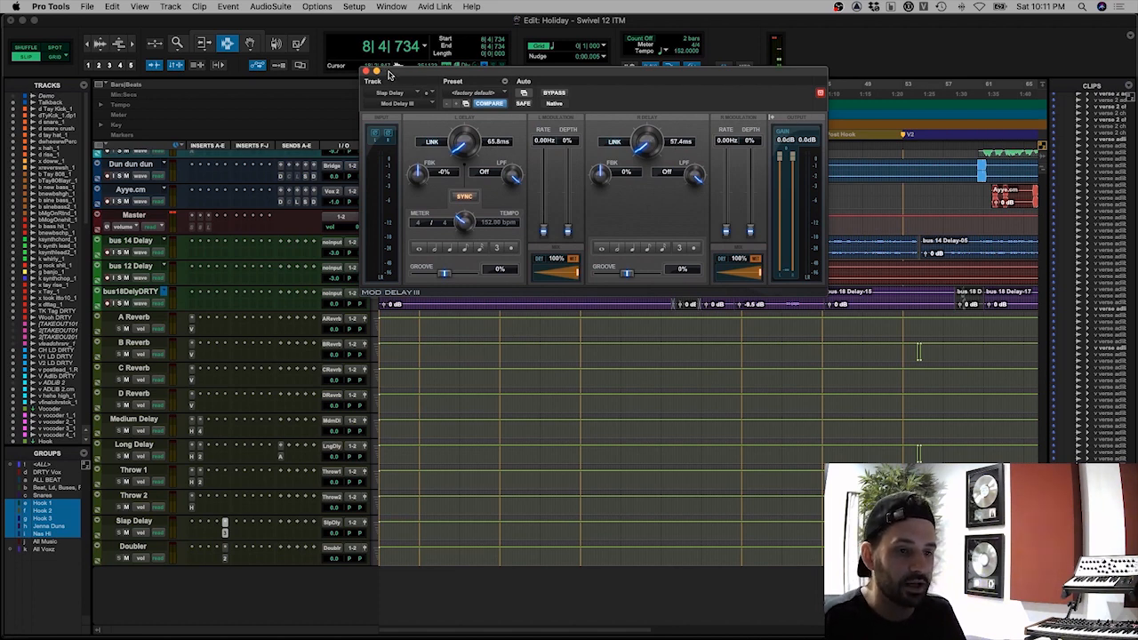
{"action": "left_click", "coordinate": [366, 72]}
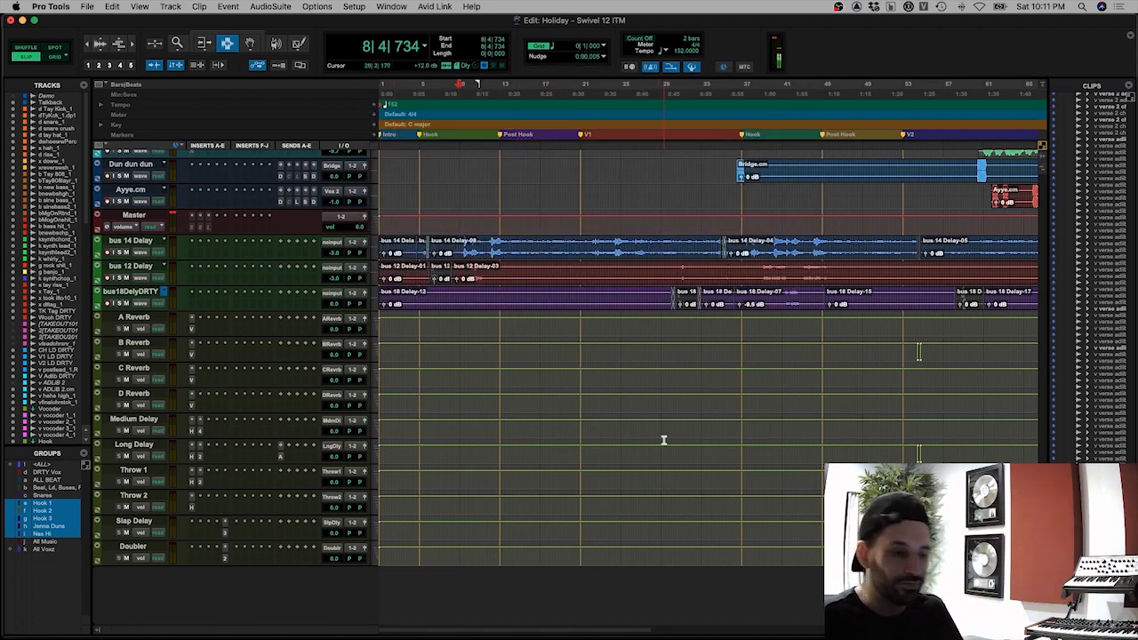
Step: Place the playback cursor just before the v skai adlib_1 clips at the start of the second Hook, near bar 37
{"action": "scroll", "coordinate": [665, 442], "scroll_direction": "up", "scroll_amount": 6}
{"action": "scroll", "coordinate": [650, 444], "scroll_direction": "up", "scroll_amount": 5}
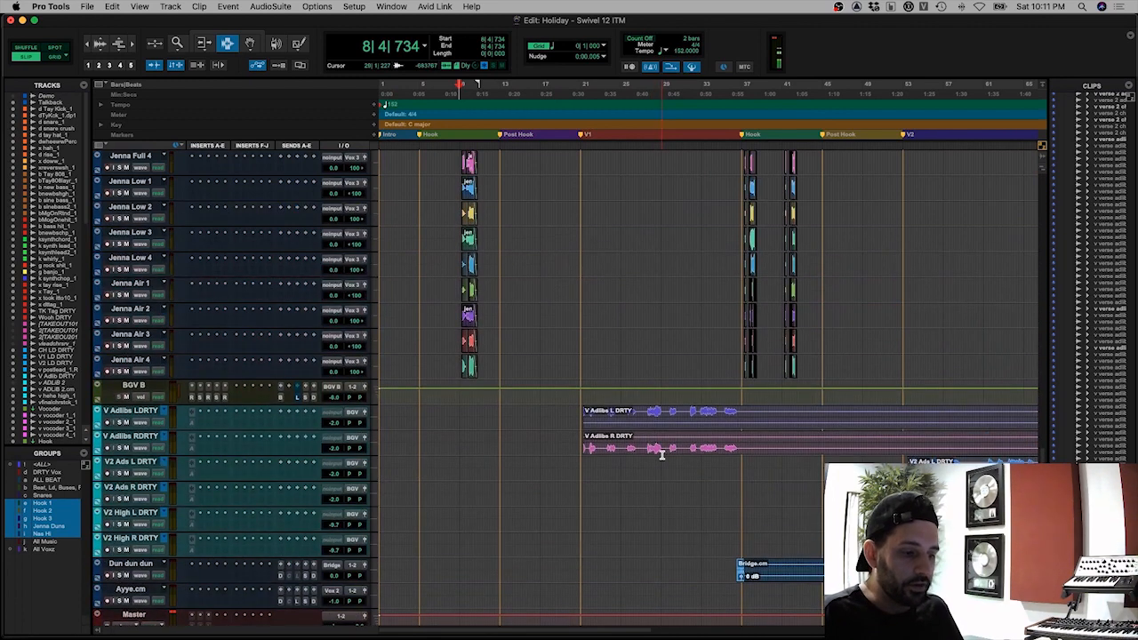
{"action": "key", "text": "super+bracketleft"}
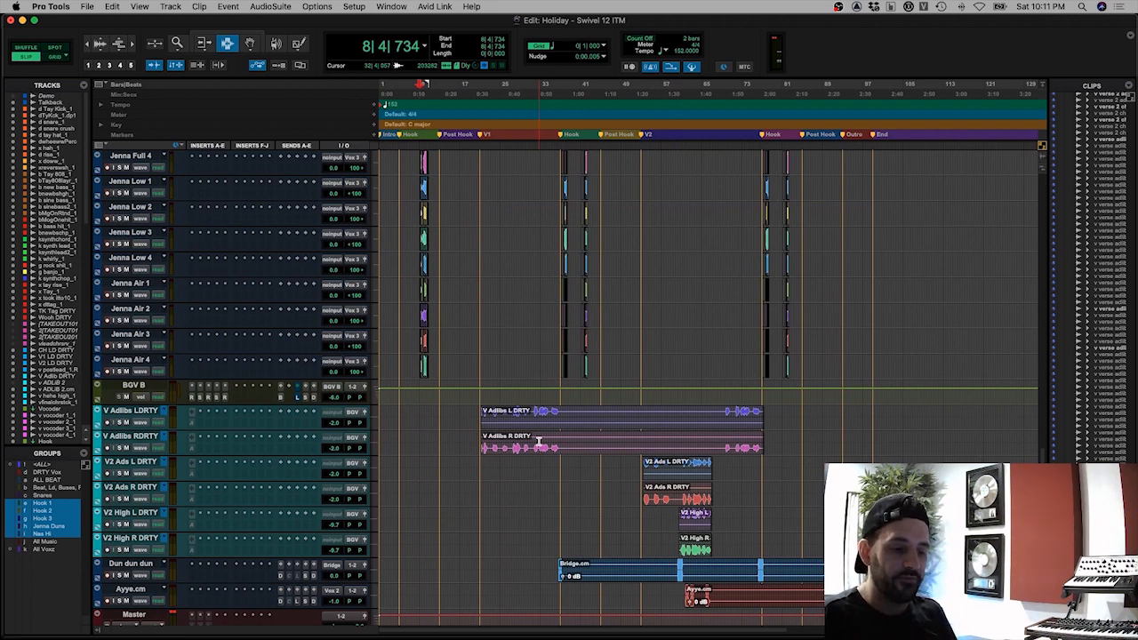
{"action": "scroll", "coordinate": [566, 439], "scroll_direction": "down", "scroll_amount": 5}
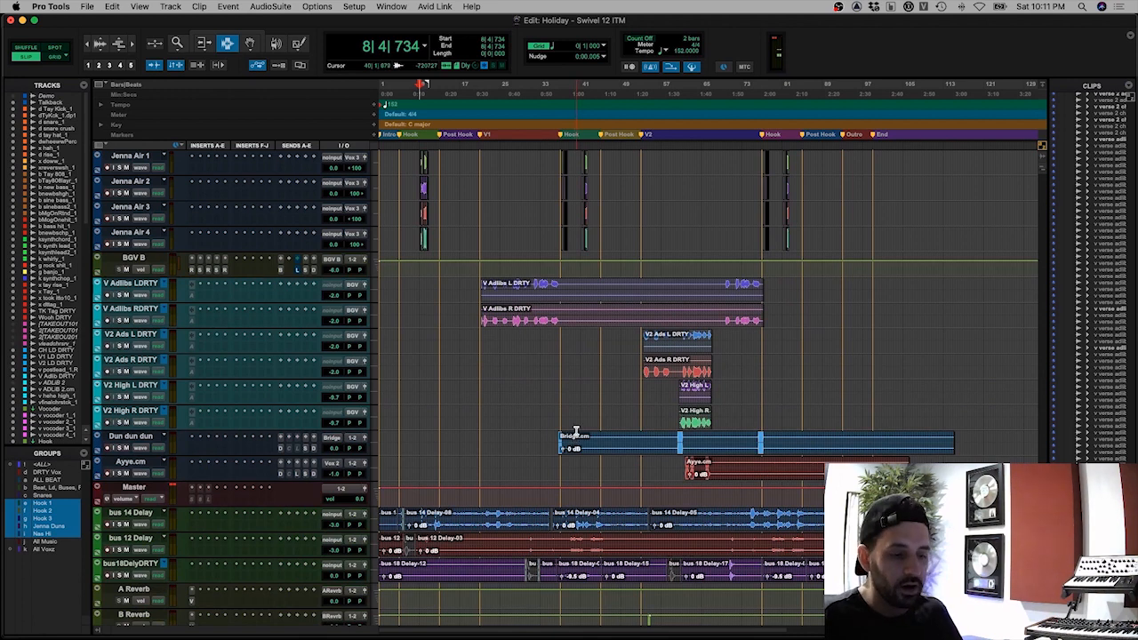
{"action": "scroll", "coordinate": [568, 370], "scroll_direction": "up", "scroll_amount": 17}
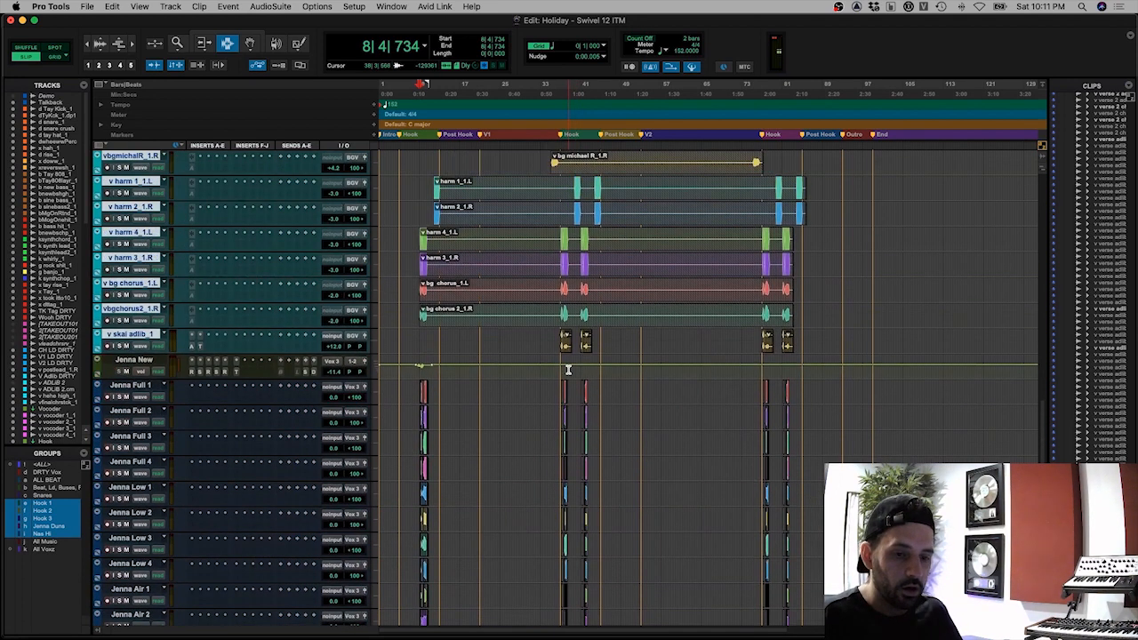
{"action": "left_click", "coordinate": [416, 388]}
{"action": "scroll", "coordinate": [416, 389], "scroll_direction": "up", "scroll_amount": 6}
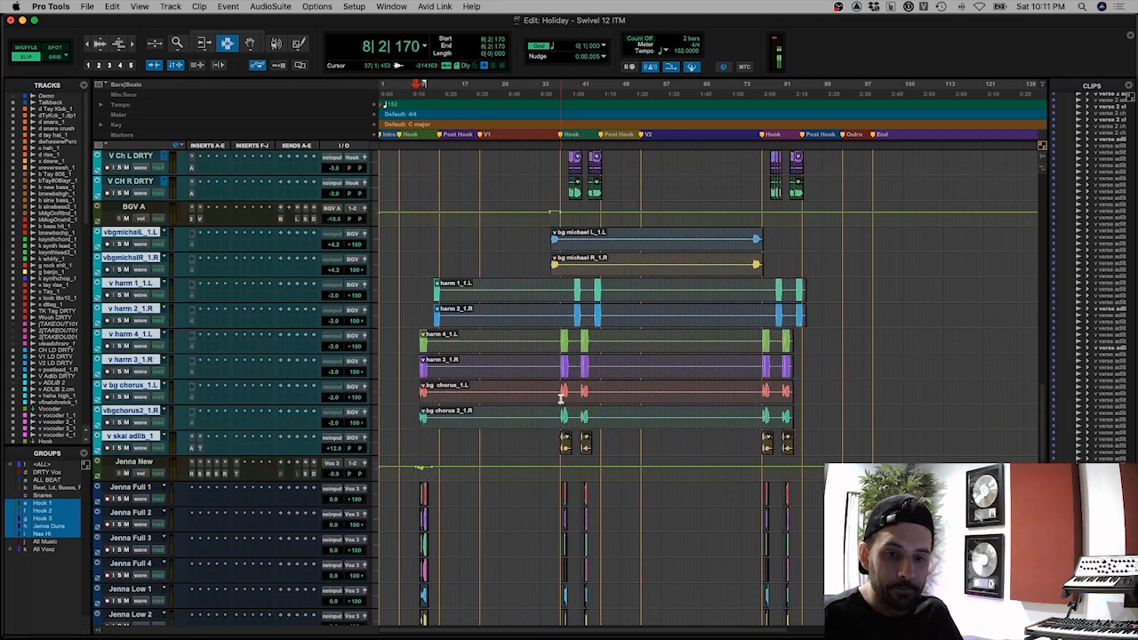
{"action": "left_click", "coordinate": [564, 487]}
{"action": "key", "text": "super+bracketright"}
{"action": "key", "text": "super+bracketright"}
{"action": "key", "text": "super+bracketright"}
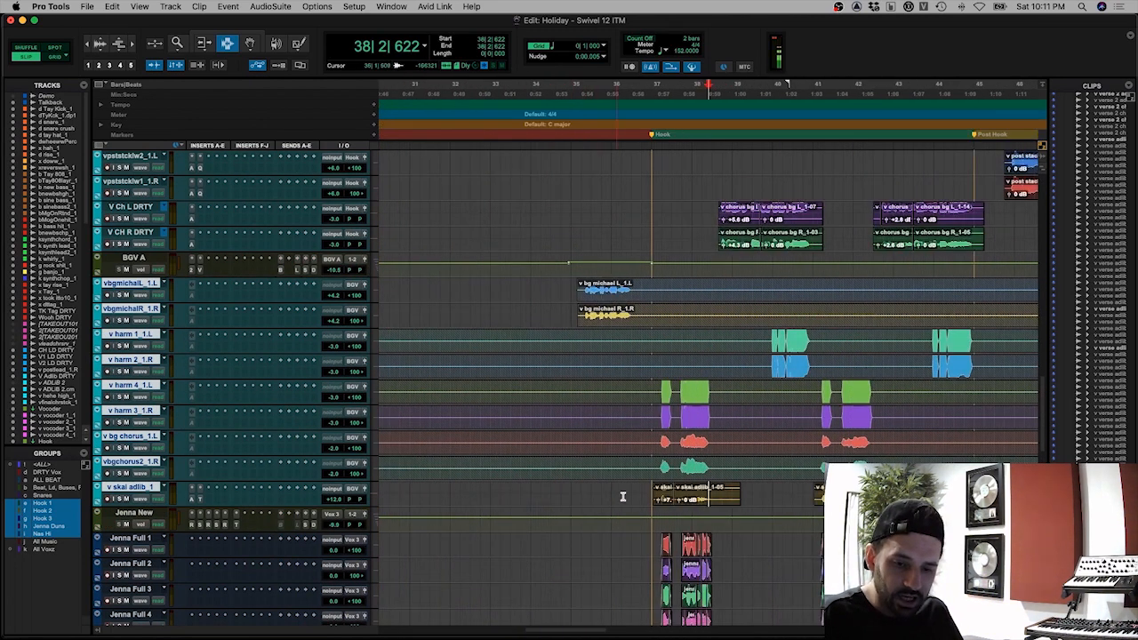
{"action": "left_click", "coordinate": [645, 487]}
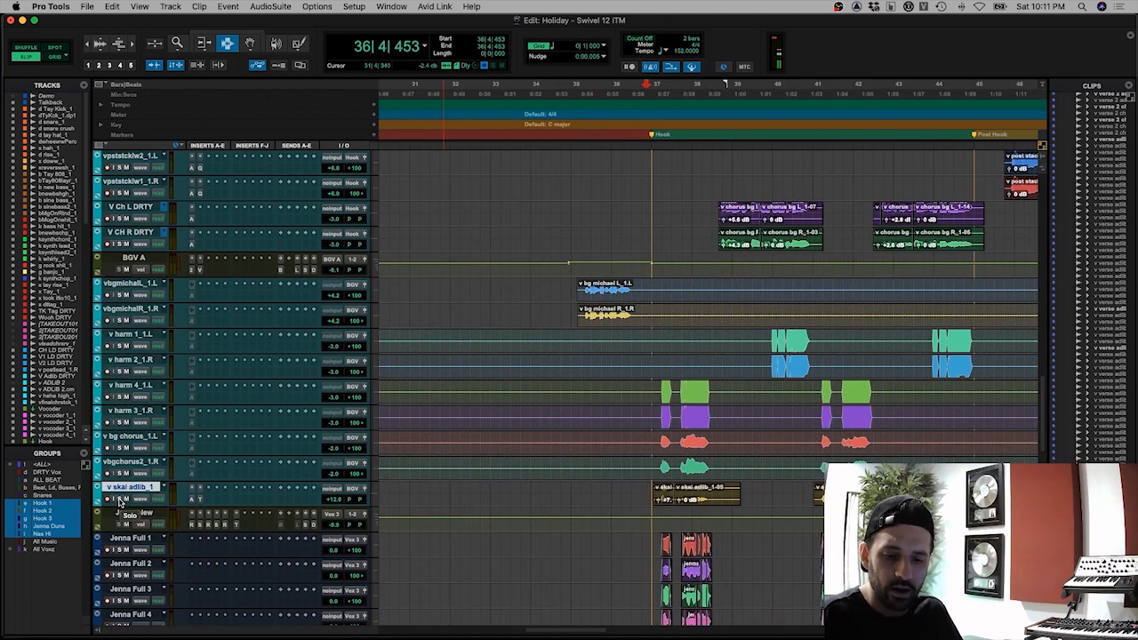
Step: Play the v skai adlib_1 track soloed through the second Hook's opening and open its The Sauce insert
{"action": "key", "text": "space"}
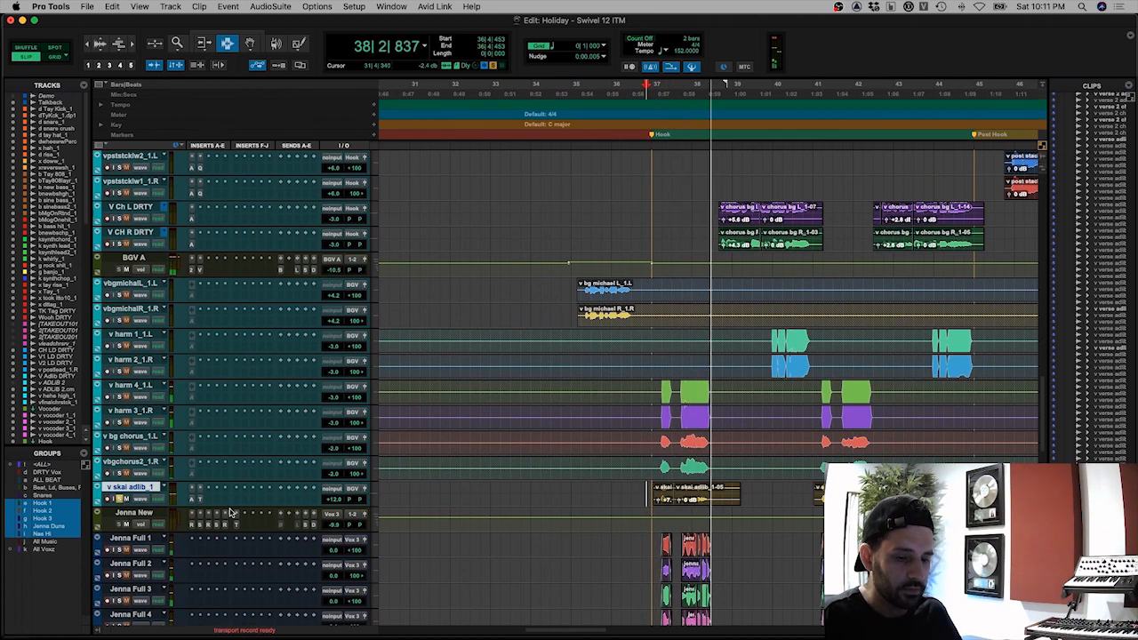
{"action": "key", "text": "space"}
{"action": "left_click", "coordinate": [199, 491]}
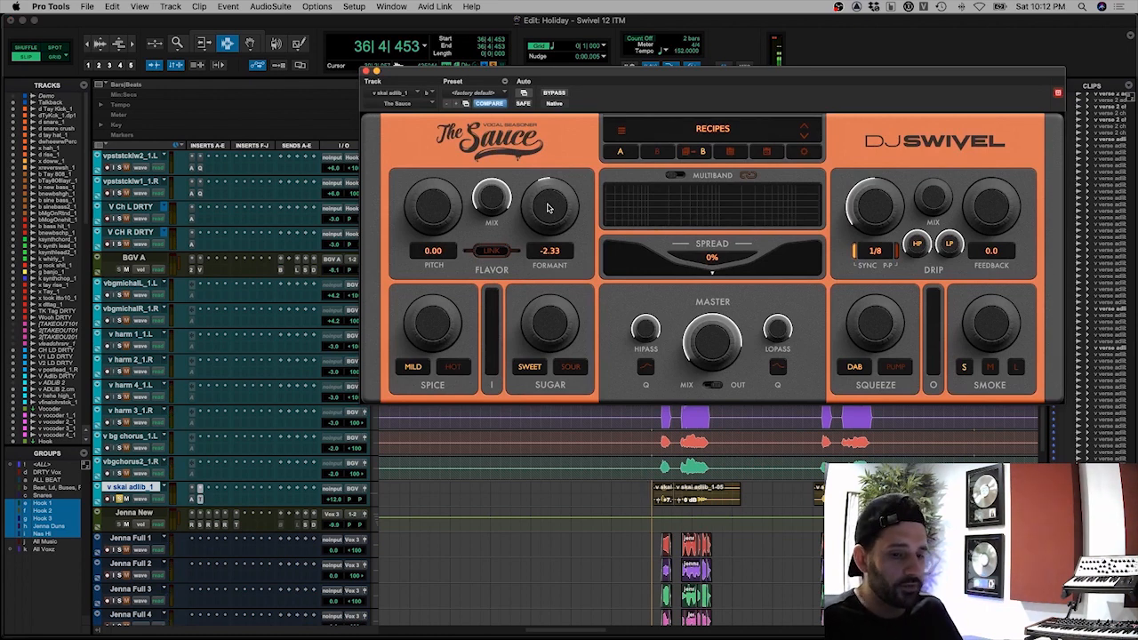
Step: Audition the soloed v skai adlib_1 track from before bar 37 with The Sauce bypassed, and re-enable the plug-in
{"action": "left_click", "coordinate": [191, 501], "text": "super"}
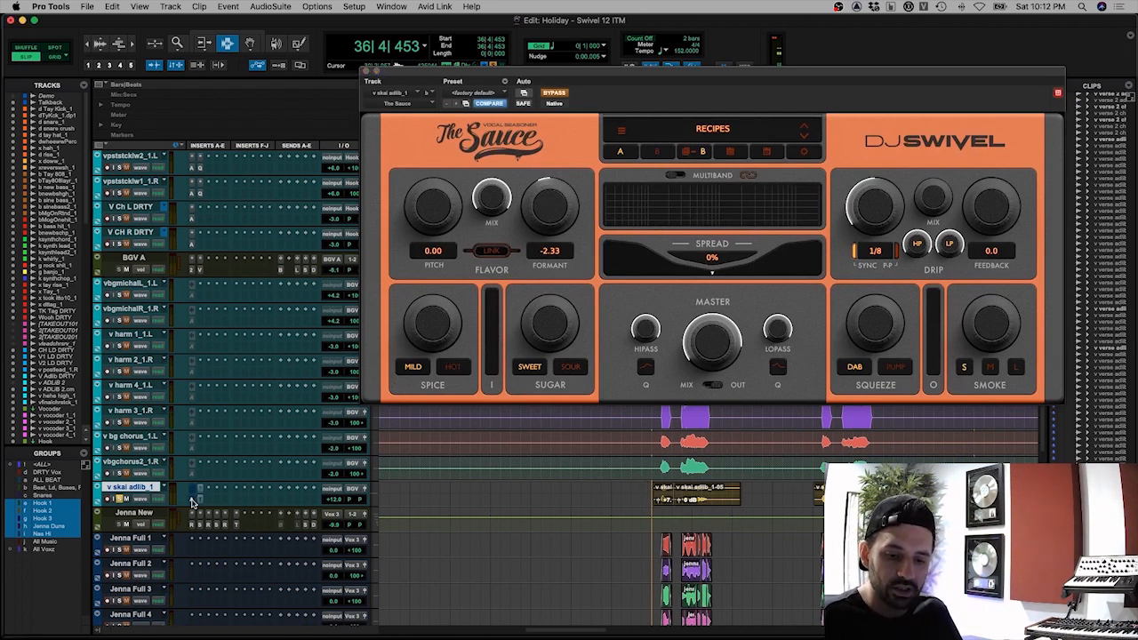
{"action": "key", "text": "space"}
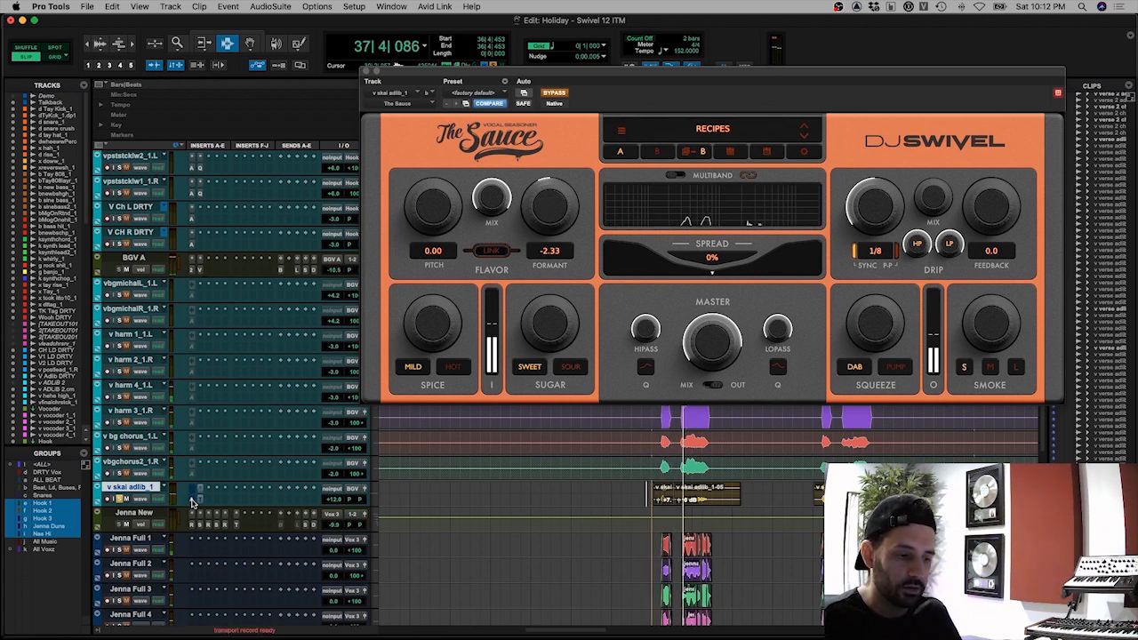
{"action": "key", "text": "space"}
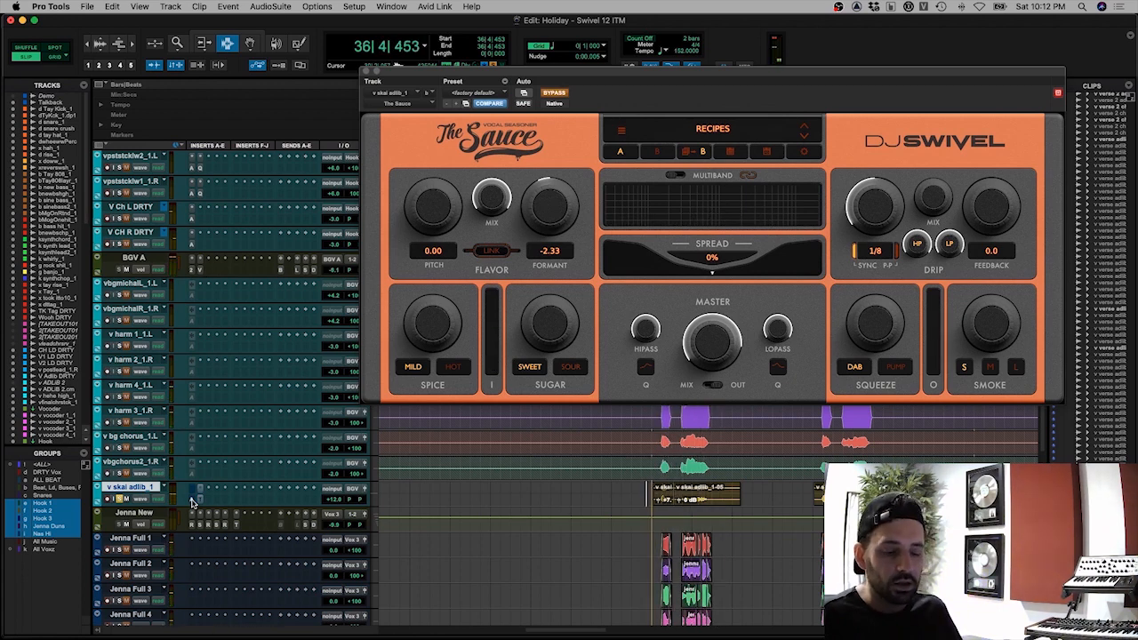
{"action": "left_click", "coordinate": [190, 500], "text": "super"}
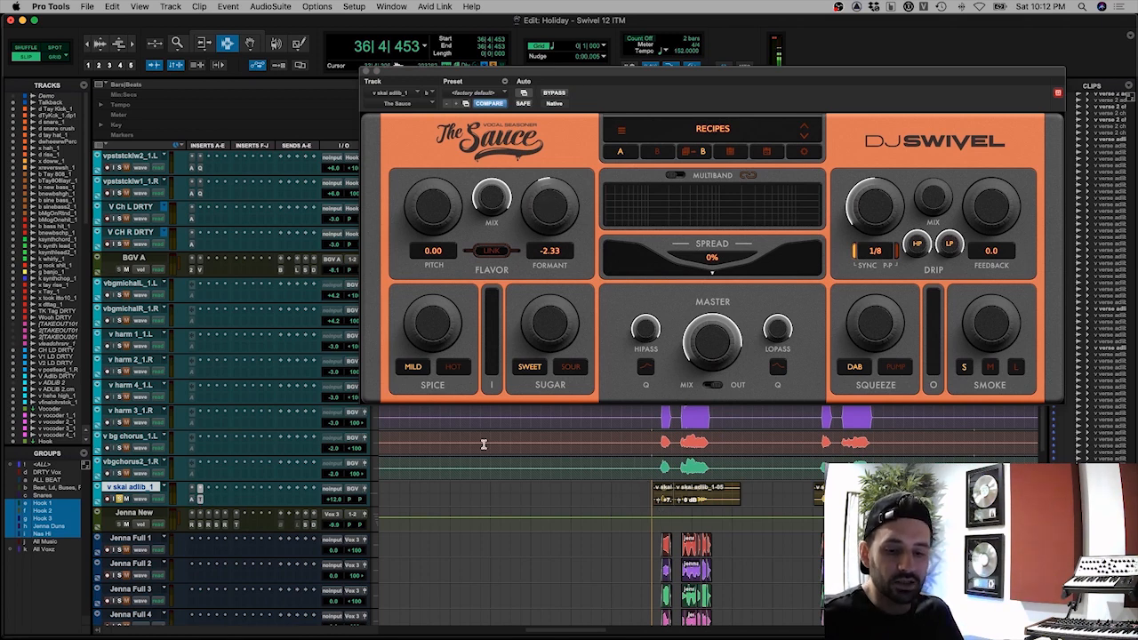
Step: Play the BGV A background harmony tracks soloed together with v skai adlib_1, comparing The Sauce active and bypassed on the ad-lib
{"action": "left_click", "coordinate": [132, 462]}
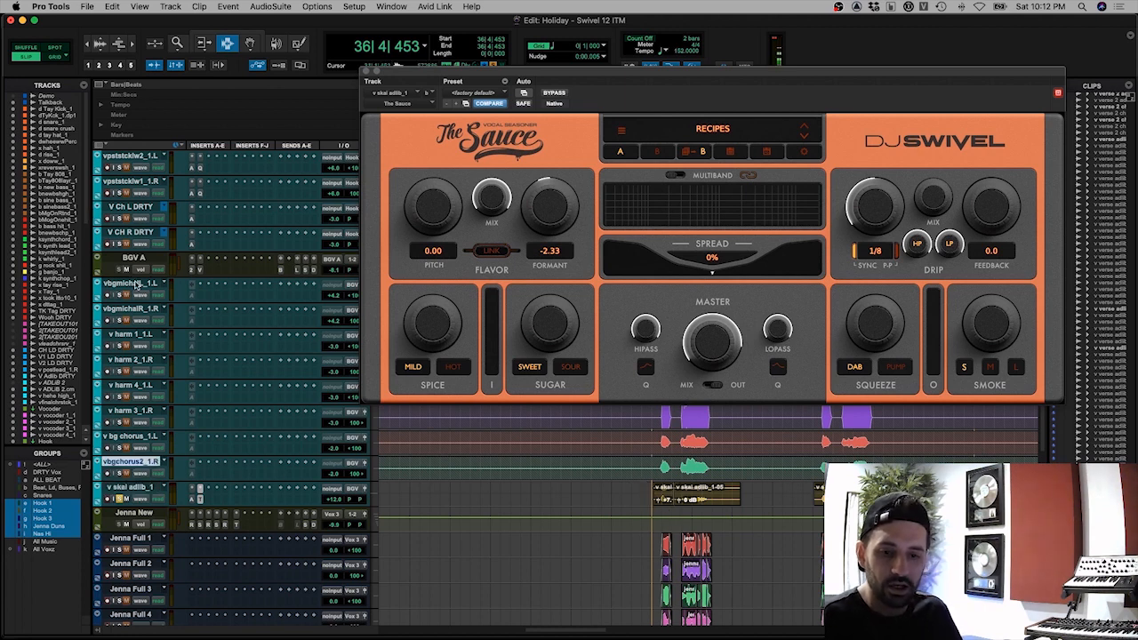
{"action": "left_click", "coordinate": [135, 283], "text": "shift"}
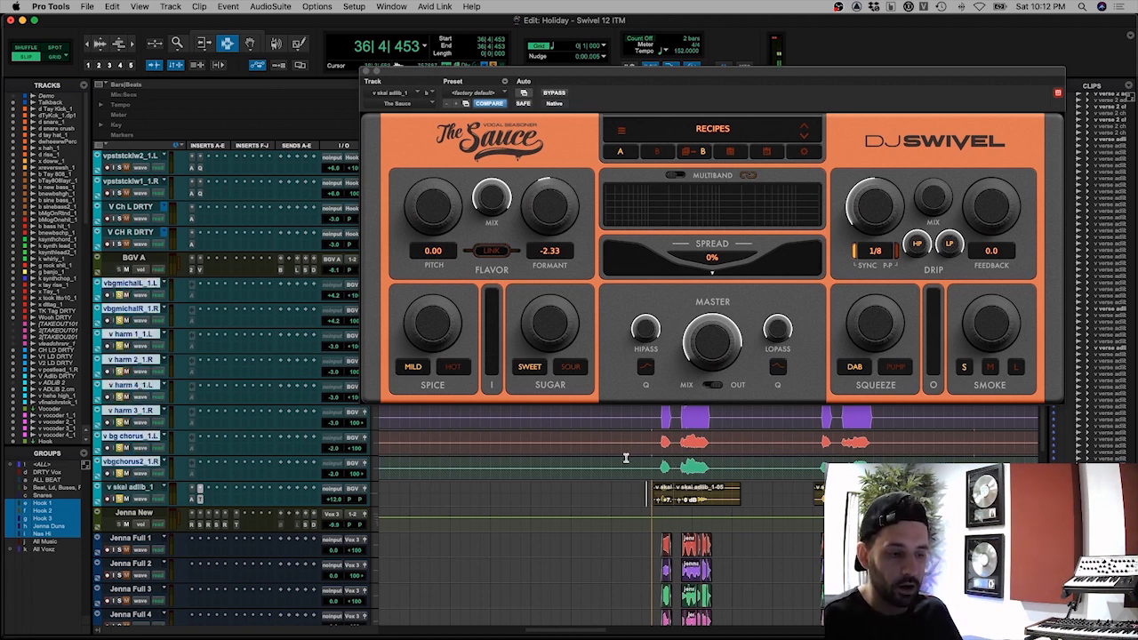
{"action": "key", "text": "space"}
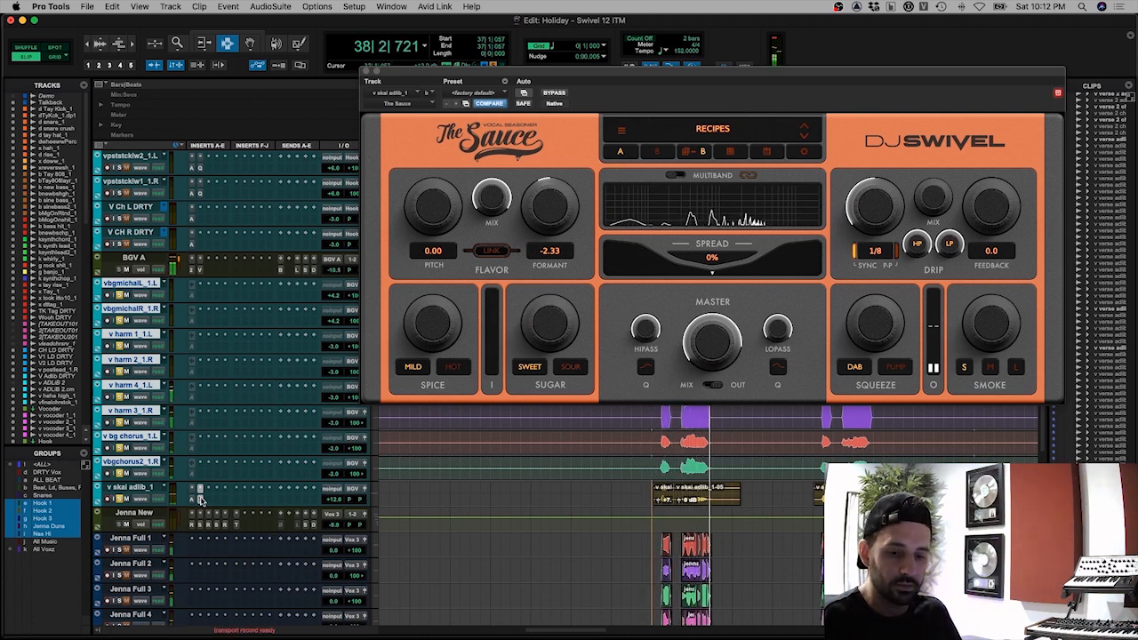
{"action": "key", "text": "space"}
{"action": "key", "text": "space"}
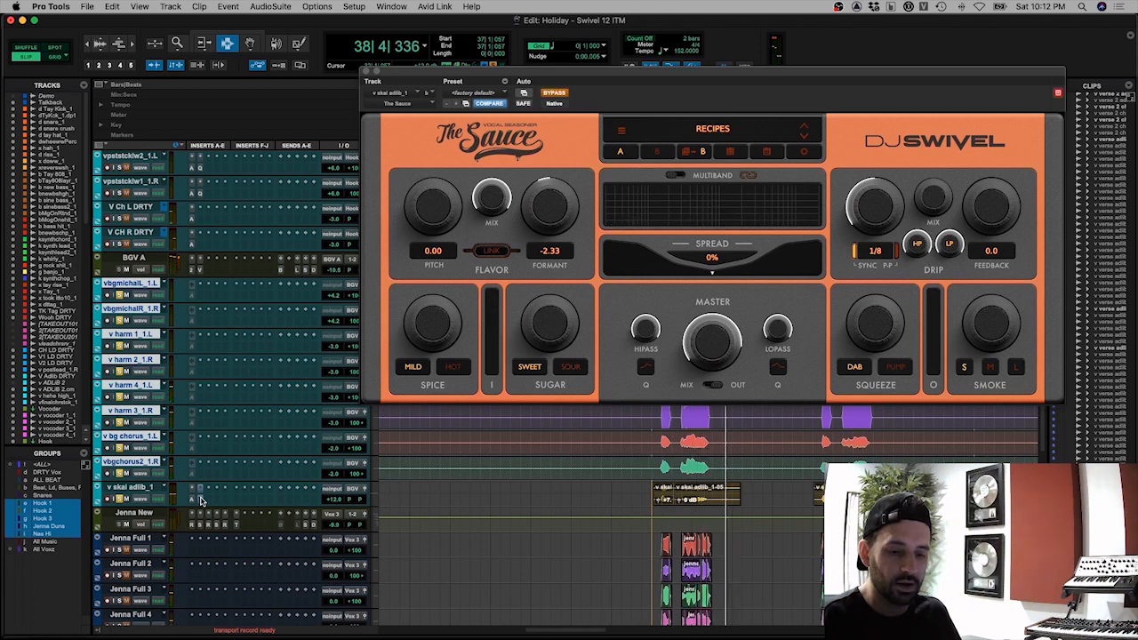
{"action": "key", "text": "space"}
{"action": "left_click", "coordinate": [200, 500], "text": "super"}
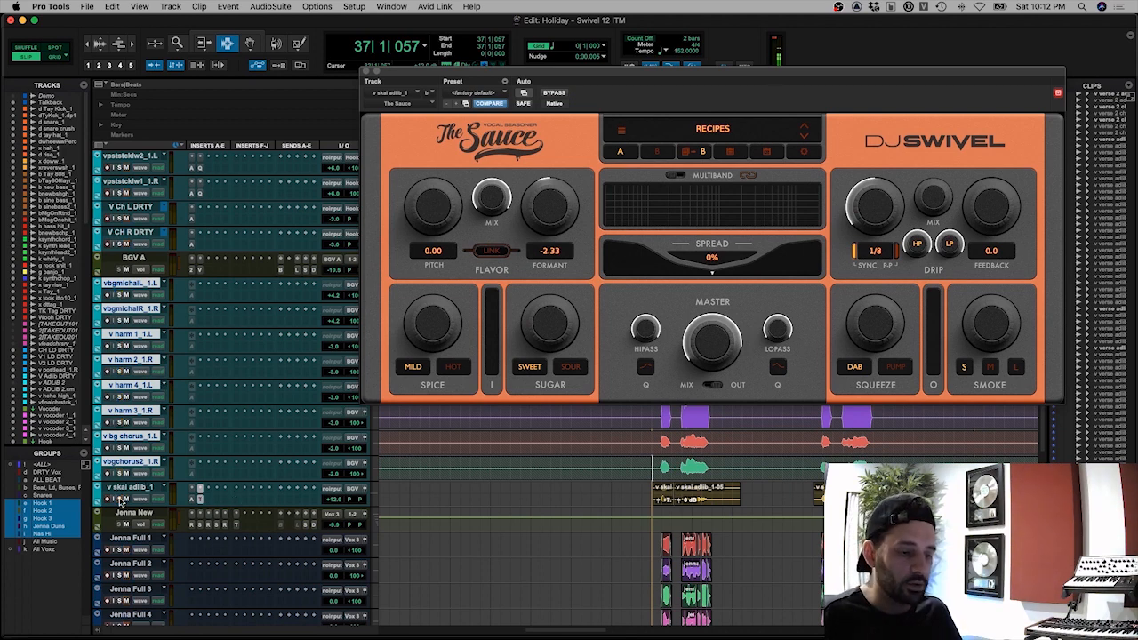
Step: Play the Jenna Full 1 through Jenna Air 4 tracks soloed from the second Hook's start, and select their first clips in bars 37–38
{"action": "left_click", "coordinate": [202, 502]}
{"action": "scroll", "coordinate": [646, 397], "scroll_direction": "down", "scroll_amount": 8}
{"action": "scroll", "coordinate": [676, 338], "scroll_direction": "down", "scroll_amount": 6}
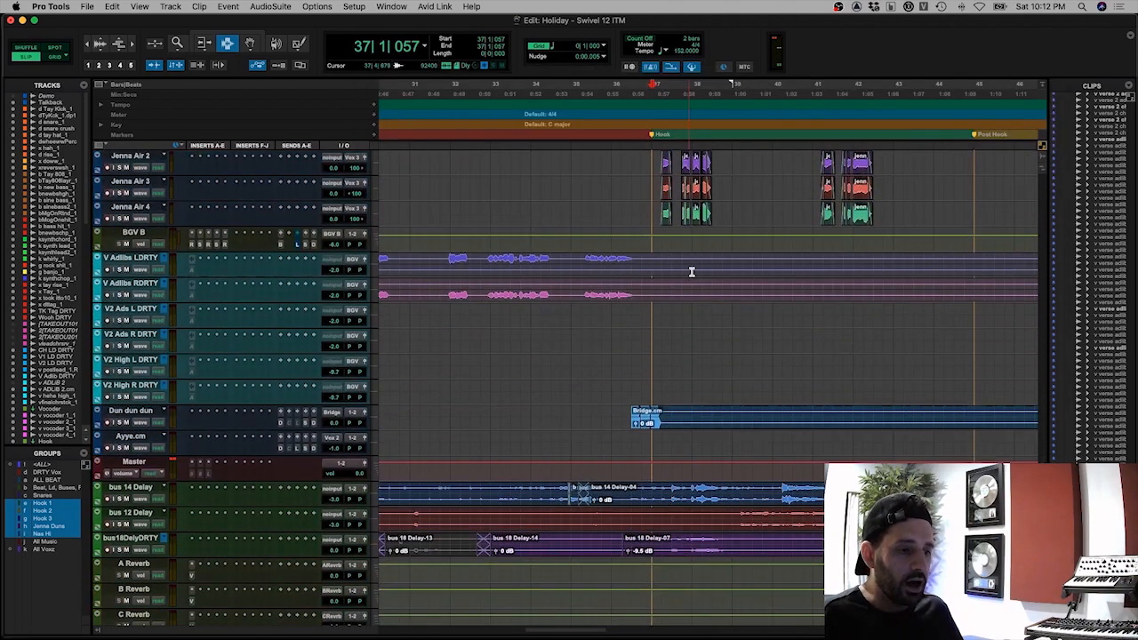
{"action": "scroll", "coordinate": [654, 332], "scroll_direction": "up", "scroll_amount": 10}
{"action": "left_click", "coordinate": [654, 333]}
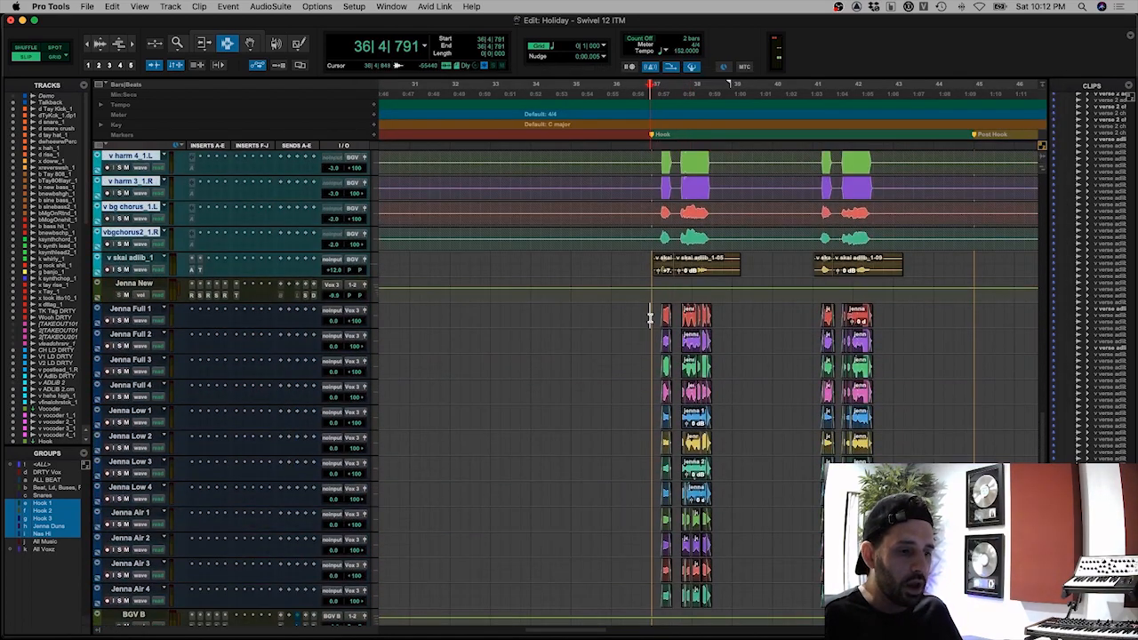
{"action": "left_click", "coordinate": [129, 588], "text": "shift"}
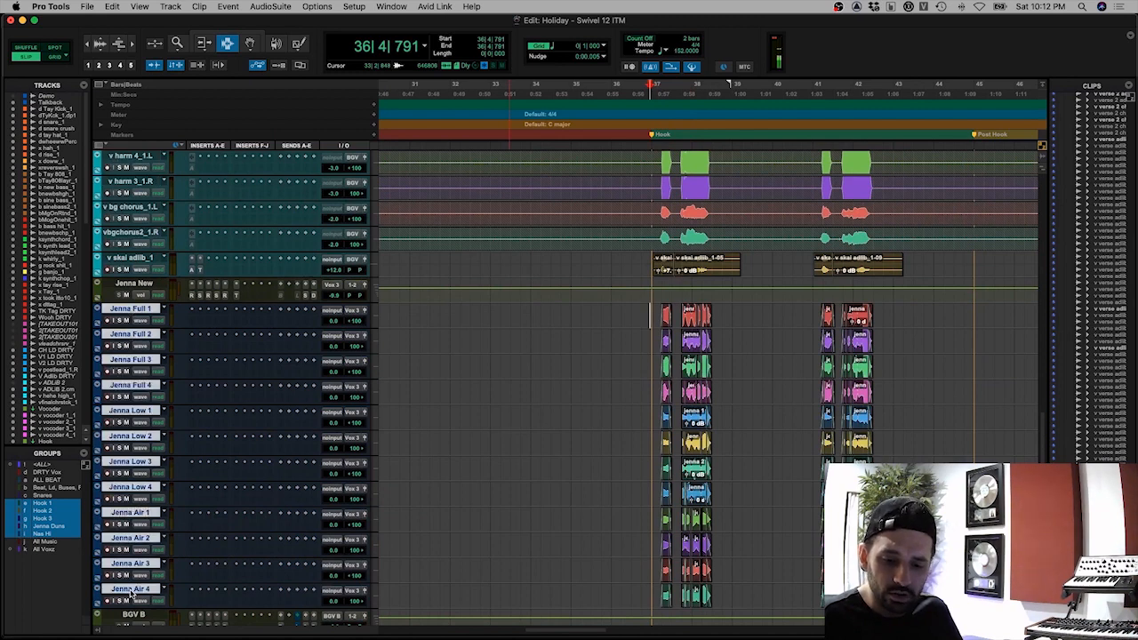
{"action": "left_click", "coordinate": [120, 600]}
{"action": "key", "text": "space"}
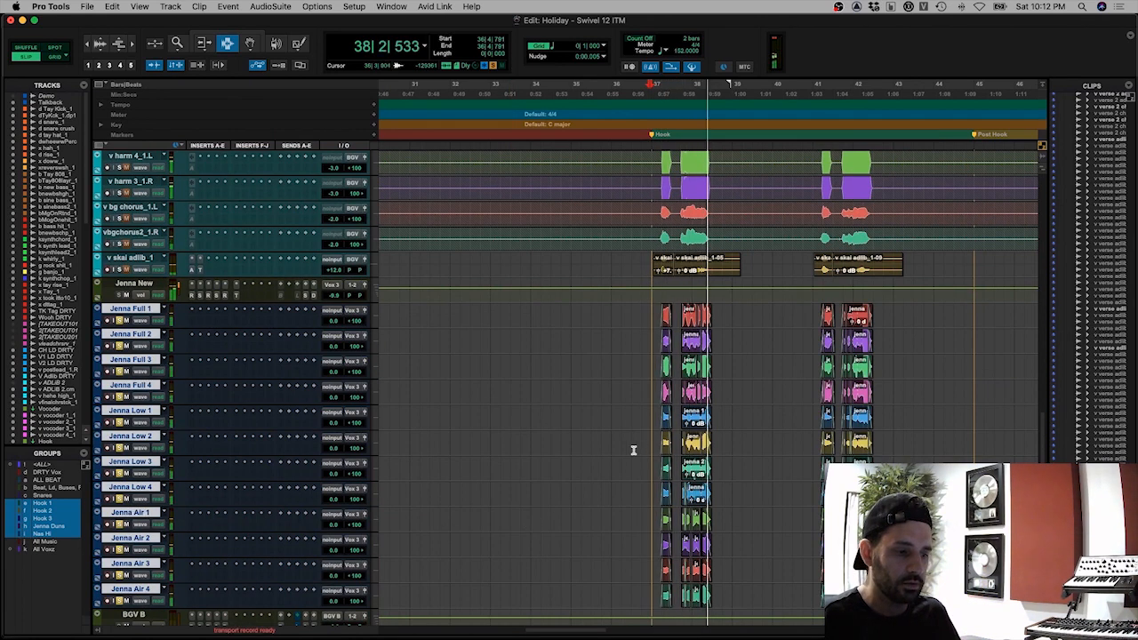
{"action": "key", "text": "space"}
{"action": "scroll", "coordinate": [636, 450], "scroll_direction": "up", "scroll_amount": 1}
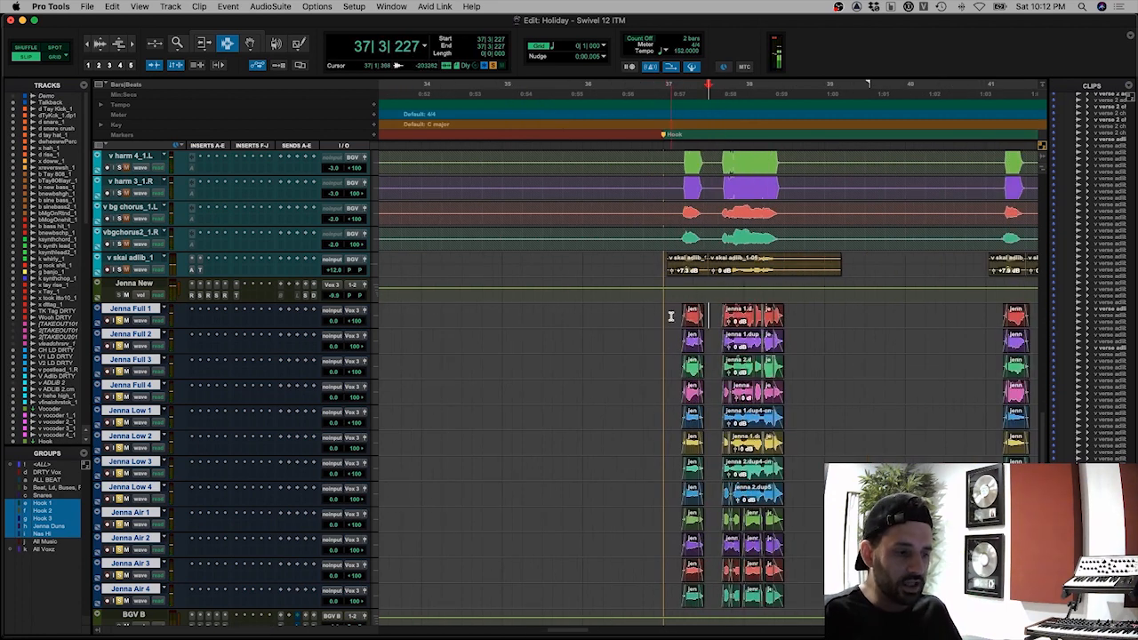
{"action": "left_click_drag", "start_coordinate": [681, 307], "coordinate": [782, 601]}
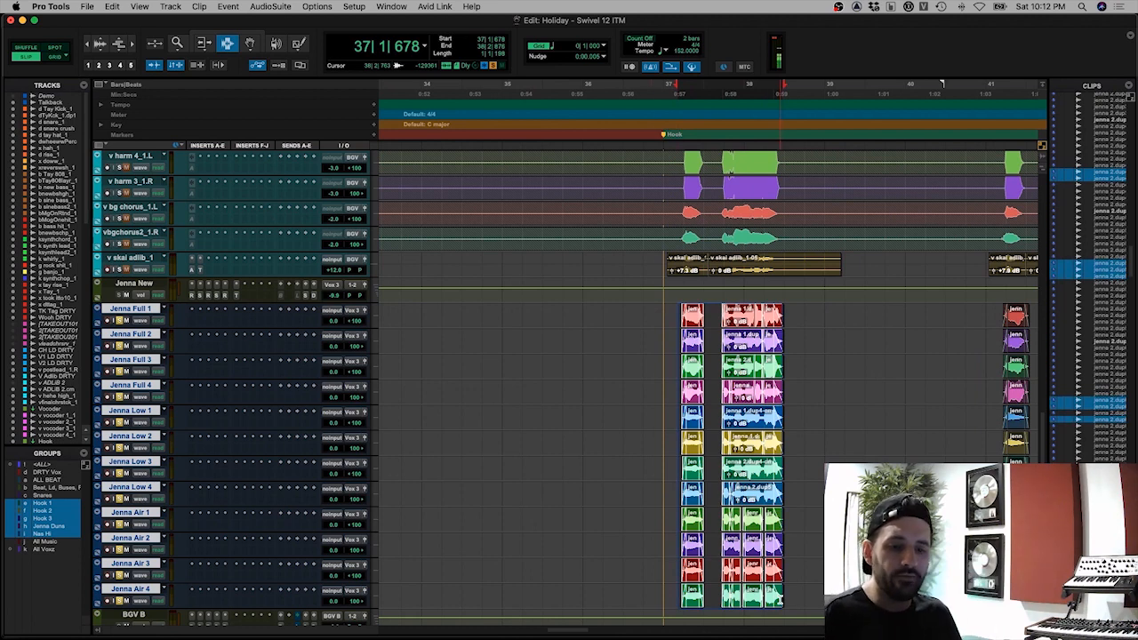
Step: Inspect the inserts on the Jenna New bus, including RVox, SPL Vitalizer MK2-T, RDeEsser and The Sauce
{"action": "left_click", "coordinate": [237, 296]}
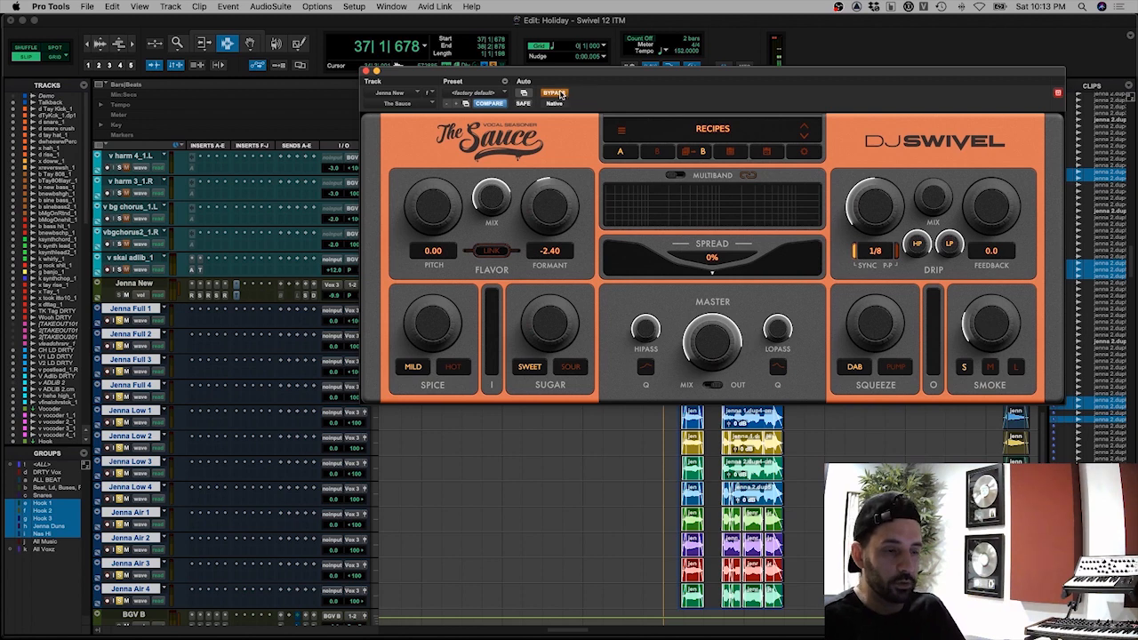
{"action": "left_click", "coordinate": [199, 295]}
{"action": "left_click", "coordinate": [206, 296]}
{"action": "left_click", "coordinate": [211, 298]}
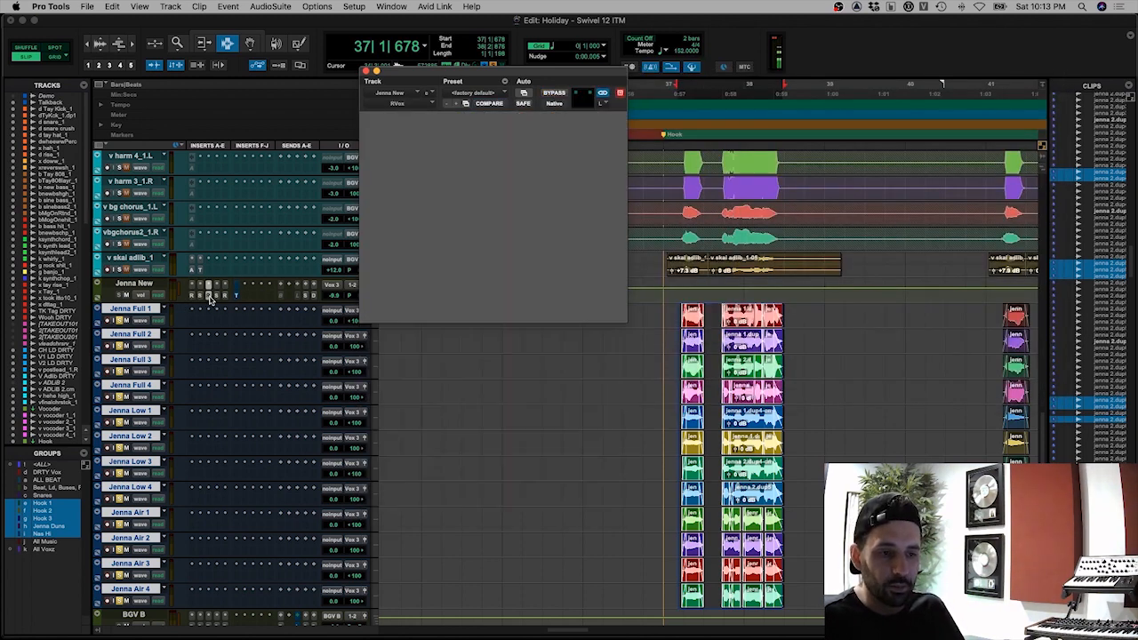
{"action": "left_click", "coordinate": [218, 297]}
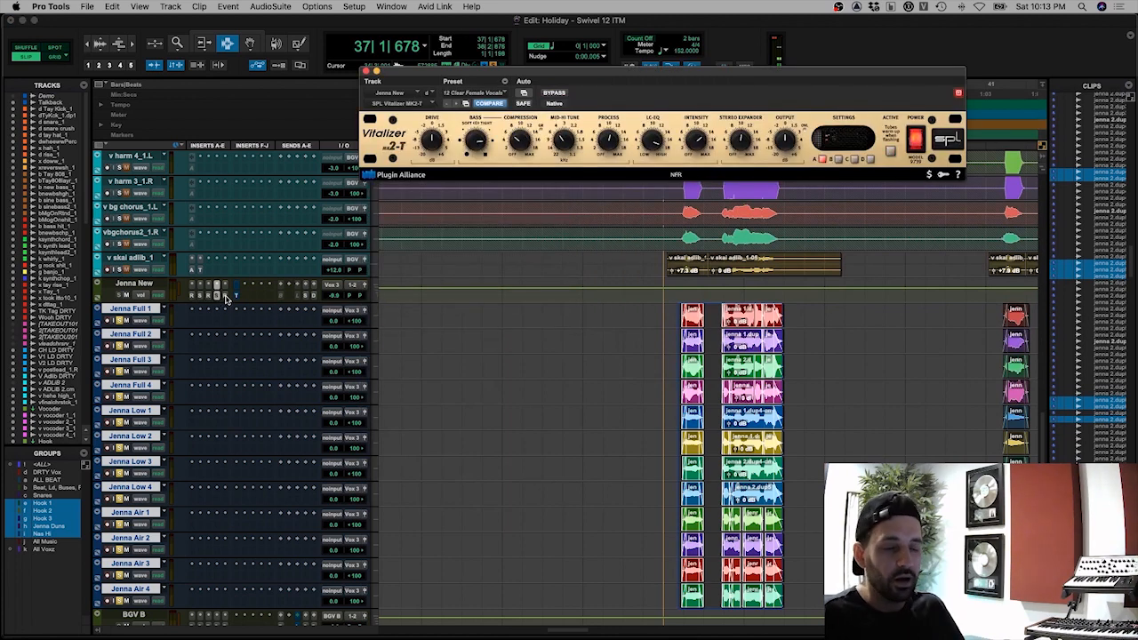
{"action": "left_click", "coordinate": [226, 296]}
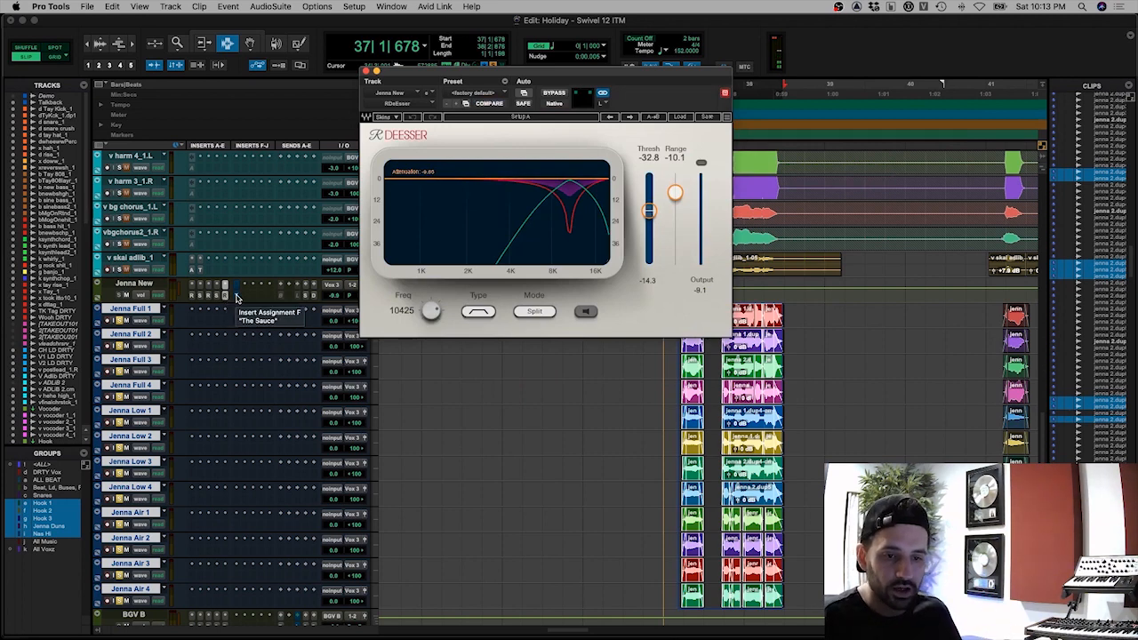
{"action": "left_click", "coordinate": [236, 297]}
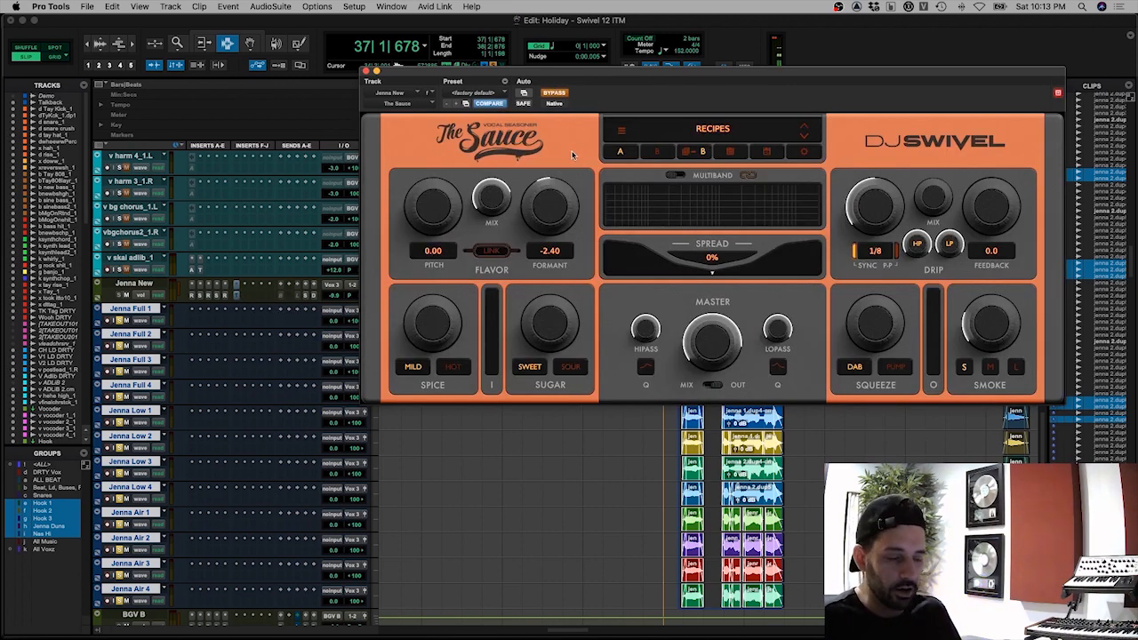
Step: Play the selected Jenna clips with The Sauce bypassed and then active on the Jenna New bus, and close the plug-in window
{"action": "key", "text": "space"}
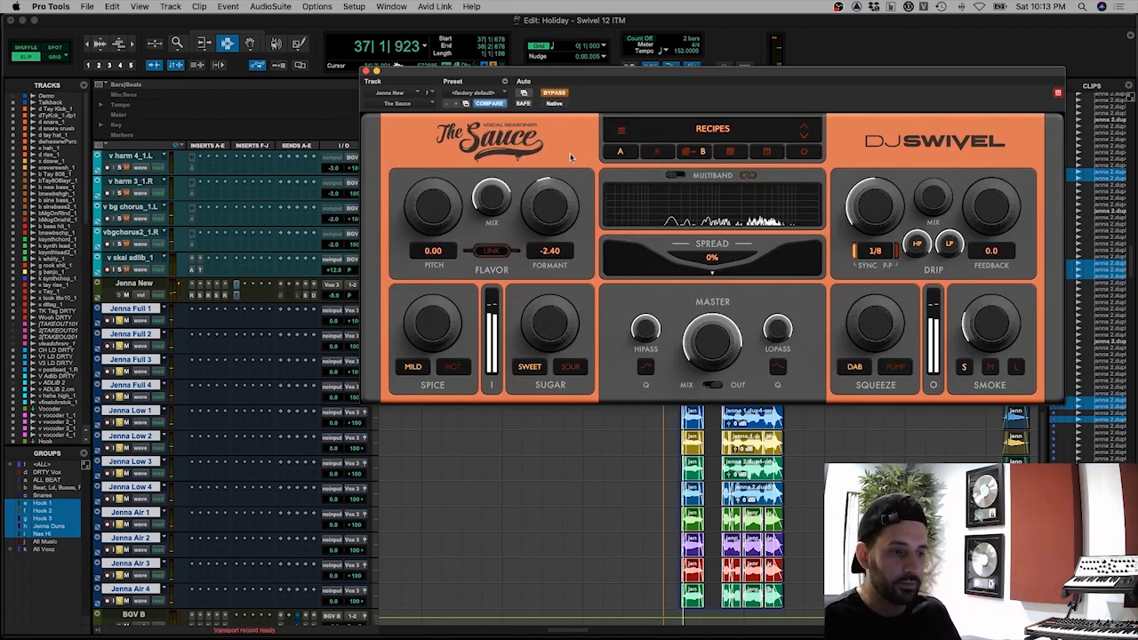
{"action": "key", "text": "space"}
{"action": "left_click", "coordinate": [554, 92]}
{"action": "key", "text": "space"}
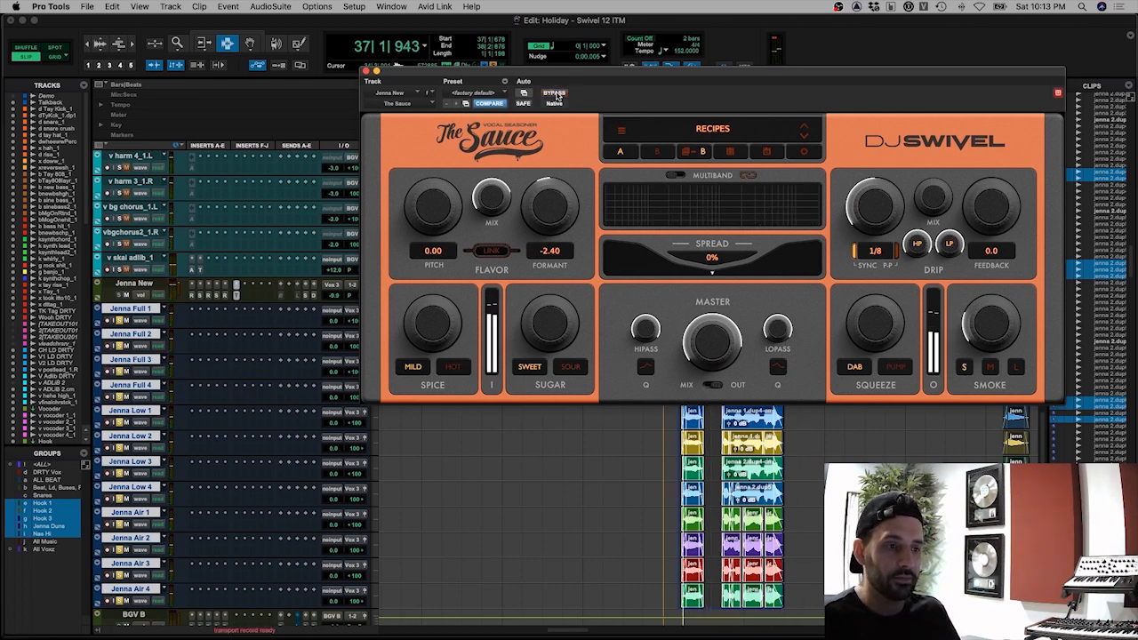
{"action": "left_click", "coordinate": [554, 92]}
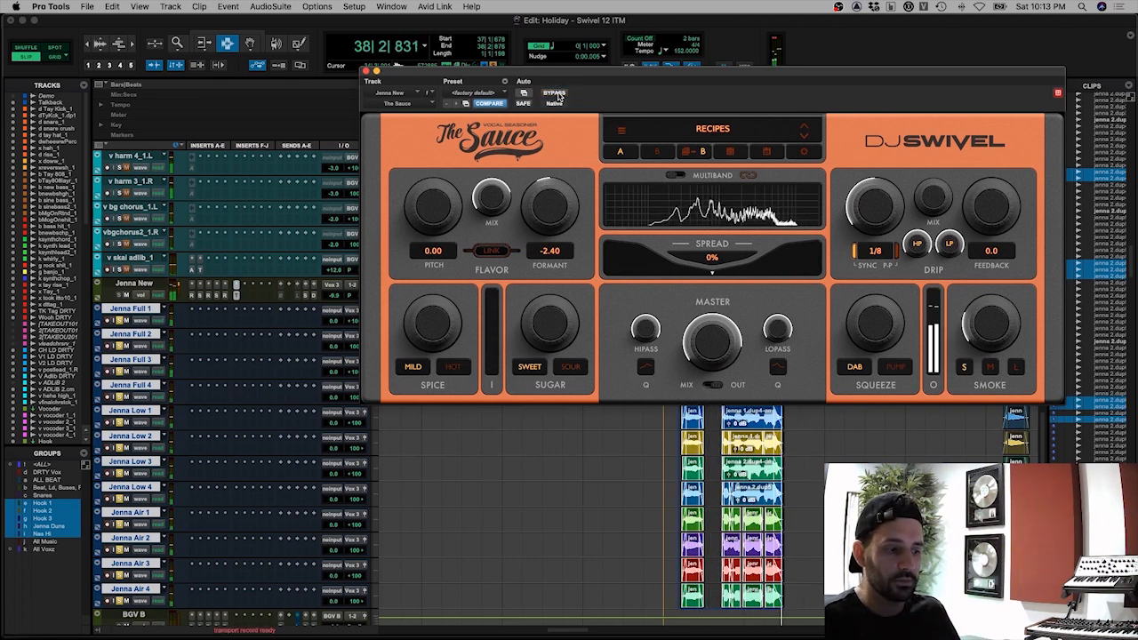
{"action": "key", "text": "space"}
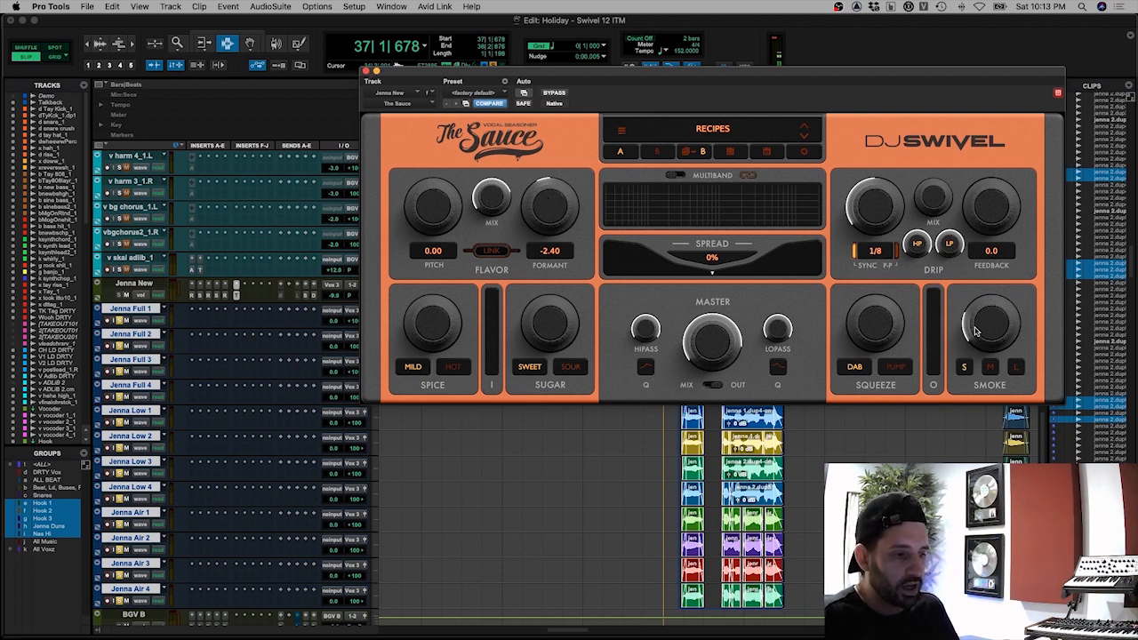
{"action": "left_click", "coordinate": [365, 72]}
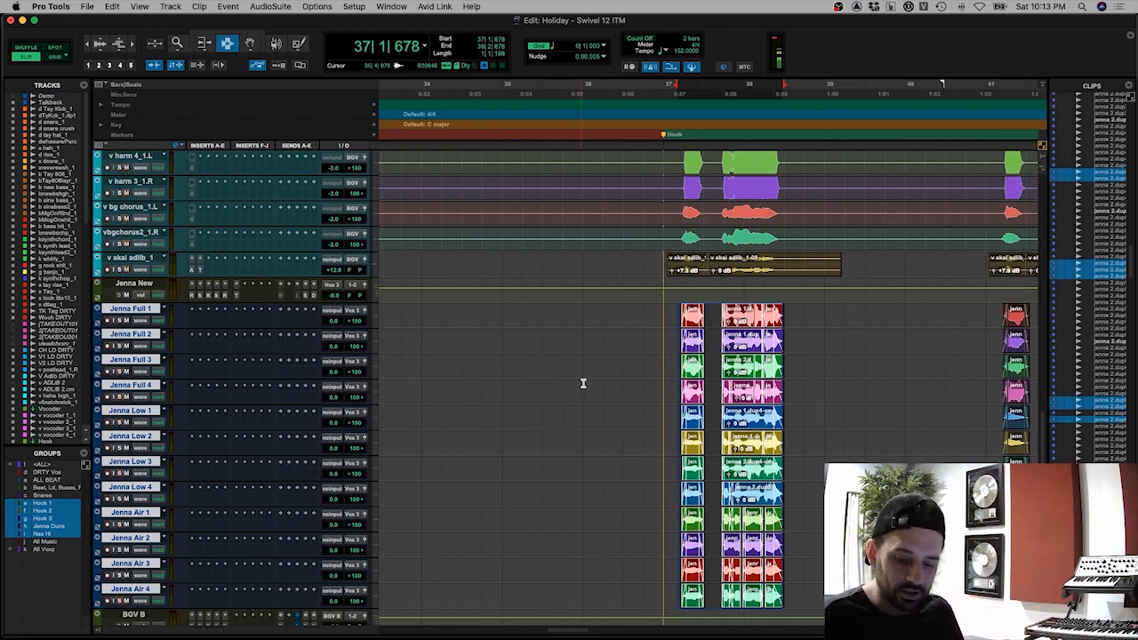
Step: Play the V Adlibs L DRTY and V Adlibs R DRTY tracks soloed from the start of V1, and return the cursor there
{"action": "key", "text": "r"}
{"action": "scroll", "coordinate": [628, 383], "scroll_direction": "down", "scroll_amount": 5}
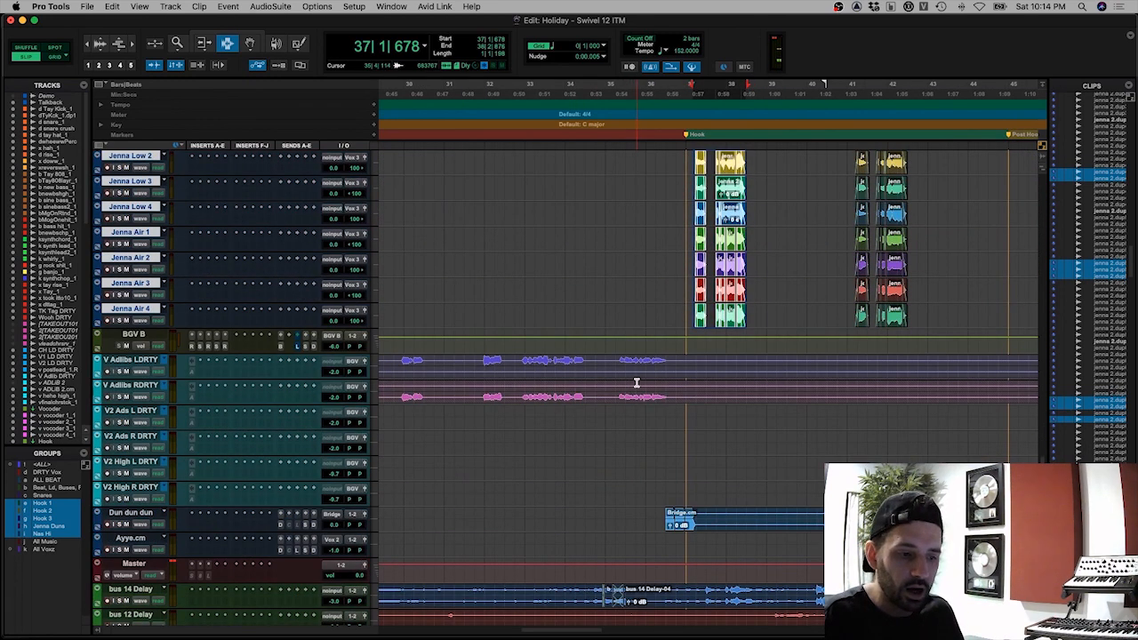
{"action": "key", "text": "r"}
{"action": "key", "text": "r"}
{"action": "left_click", "coordinate": [544, 365]}
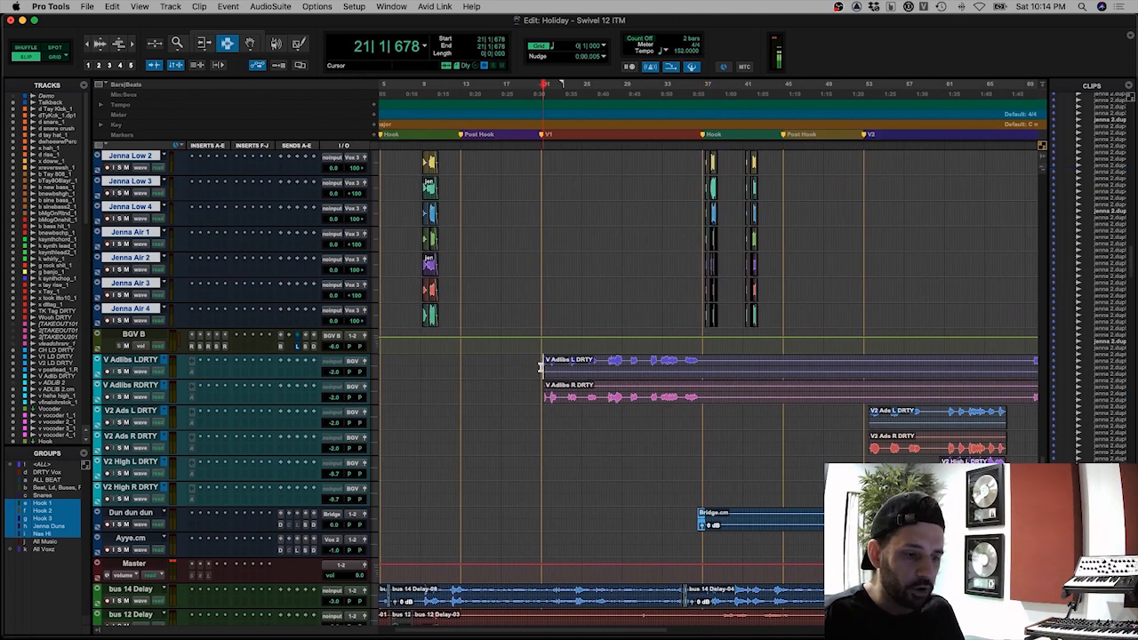
{"action": "left_click", "coordinate": [129, 360]}
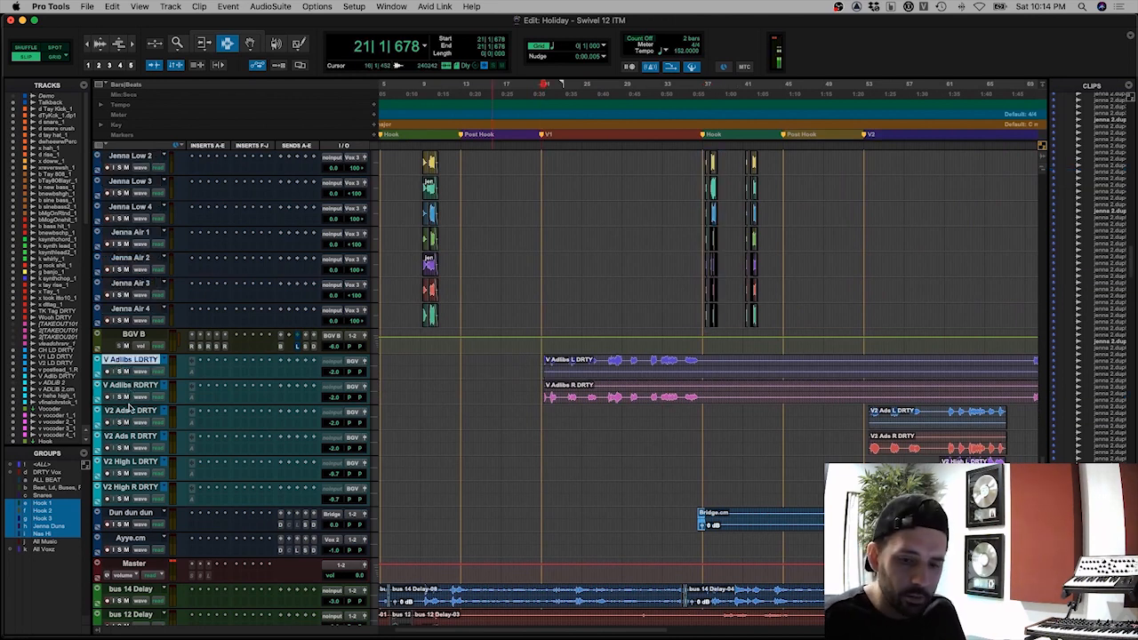
{"action": "left_click", "coordinate": [129, 388], "text": "shift"}
{"action": "key", "text": "space"}
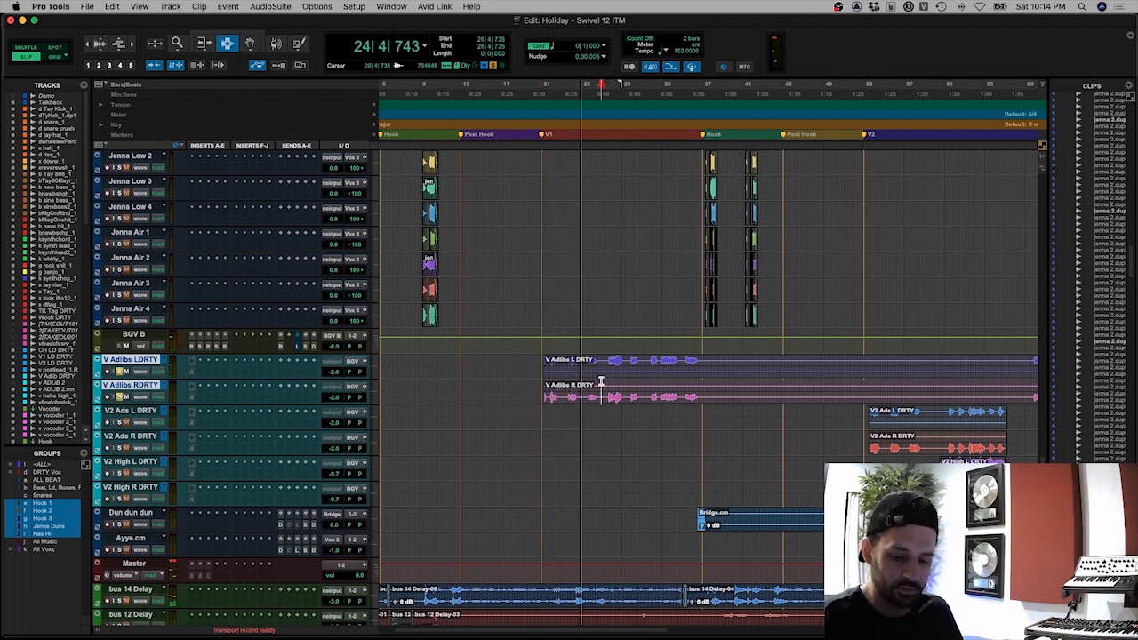
{"action": "key", "text": "super+bracketright"}
{"action": "key", "text": "super+bracketright"}
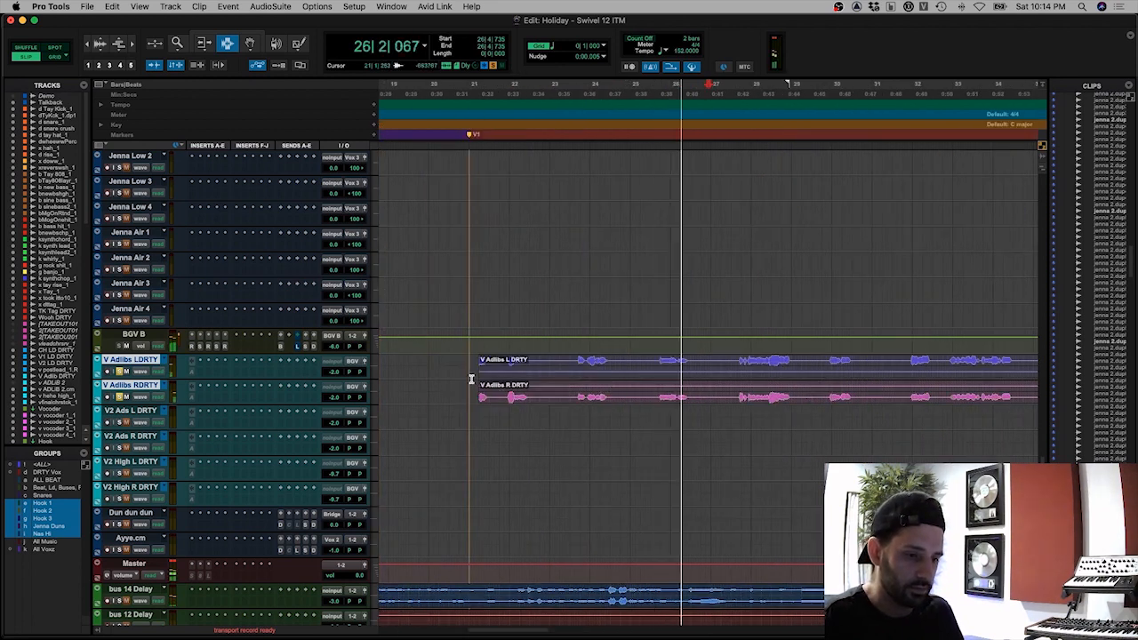
{"action": "left_click", "coordinate": [473, 377]}
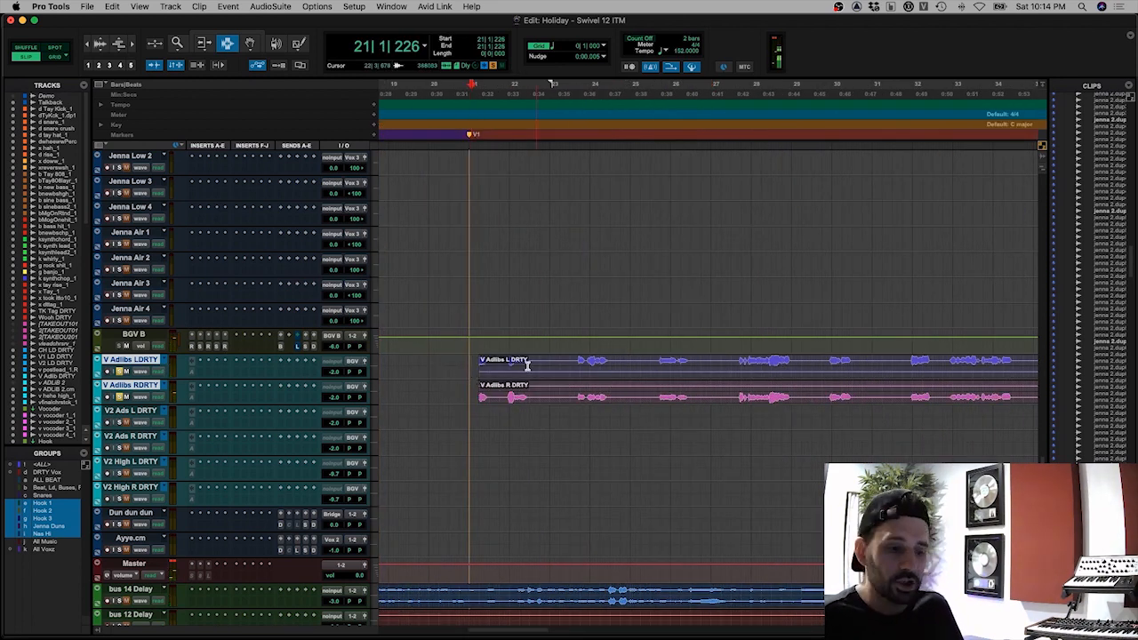
Step: Highlight the ad-lib phrases from about bar 23 on the left and right V Adlibs tracks, and return the cursor to bar 21
{"action": "left_click_drag", "start_coordinate": [563, 360], "coordinate": [694, 359]}
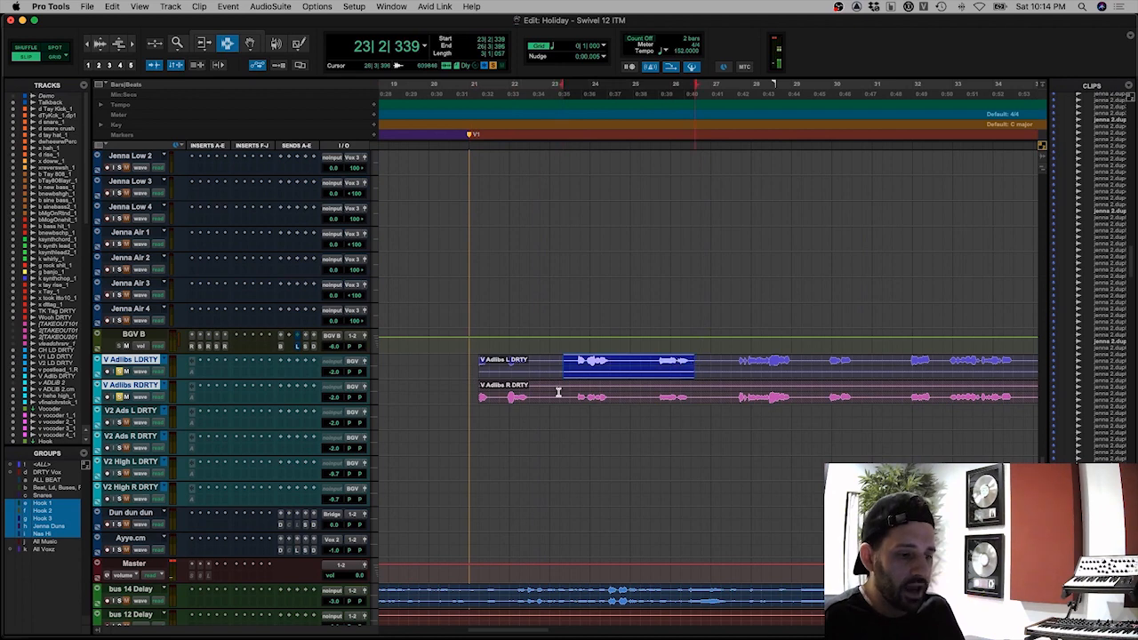
{"action": "left_click_drag", "start_coordinate": [558, 392], "coordinate": [738, 395]}
{"action": "left_click", "coordinate": [473, 386]}
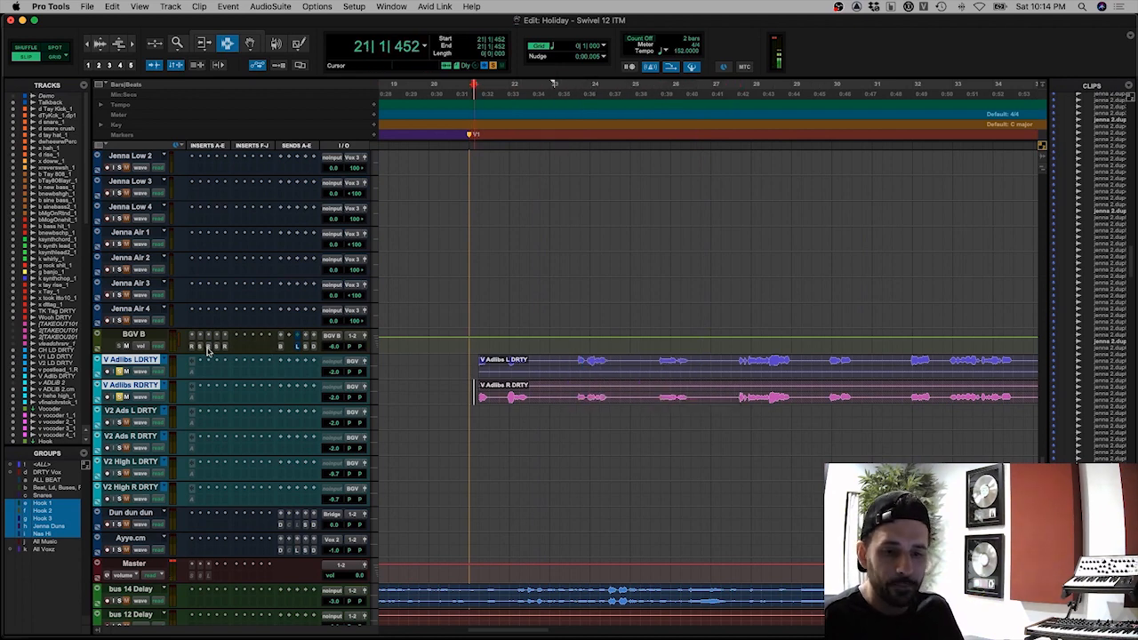
Step: Inspect the inserts on the BGV B bus, including SSLChannel, RVox and SPL Vitalizer MK2-T, and close the plug-in window
{"action": "left_click", "coordinate": [198, 346]}
{"action": "left_click", "coordinate": [204, 347]}
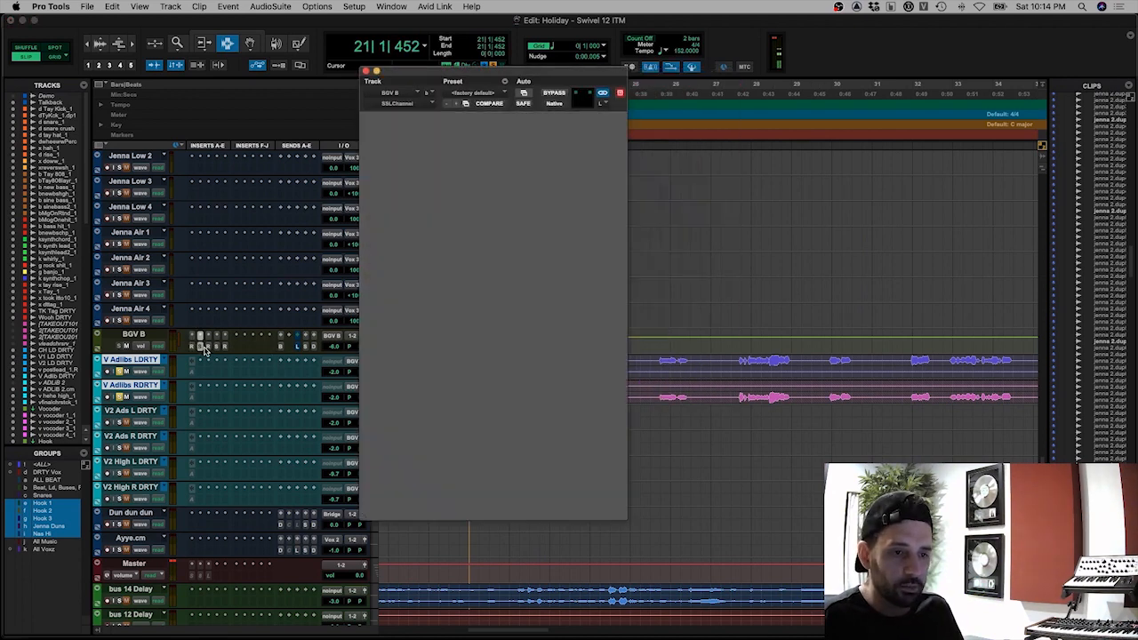
{"action": "left_click", "coordinate": [209, 346]}
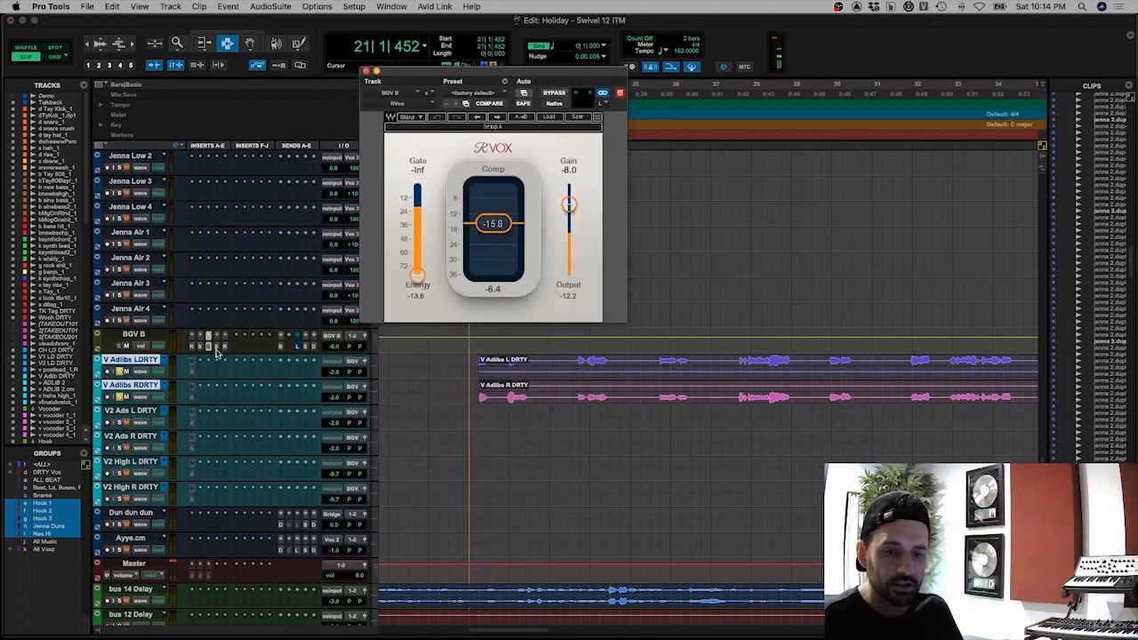
{"action": "left_click", "coordinate": [217, 347]}
{"action": "left_click", "coordinate": [225, 347]}
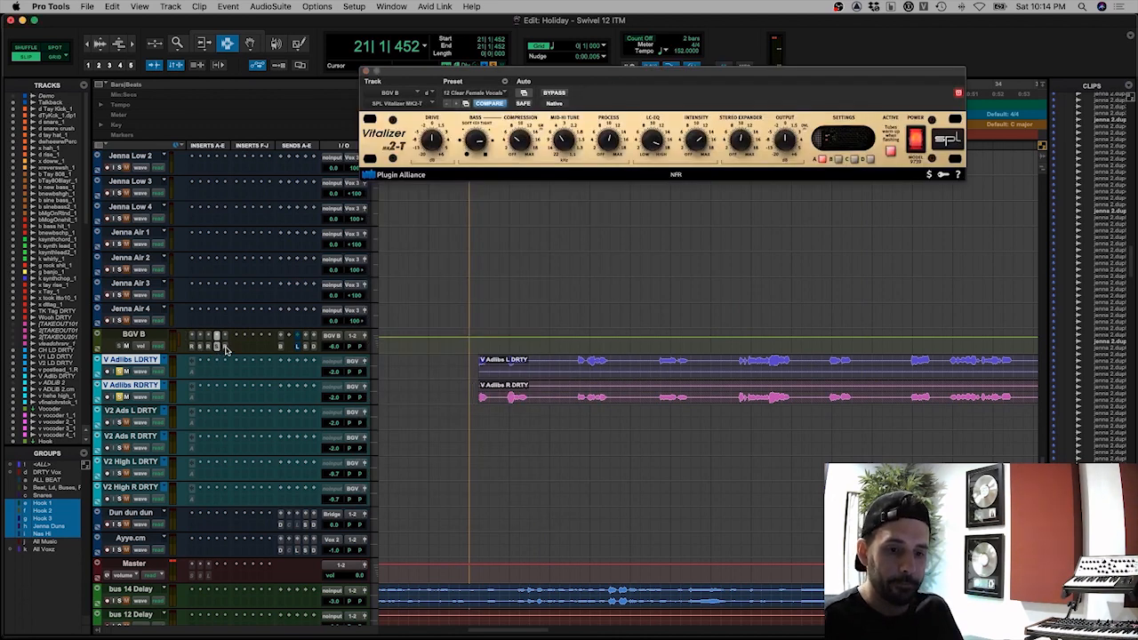
{"action": "left_click", "coordinate": [225, 347]}
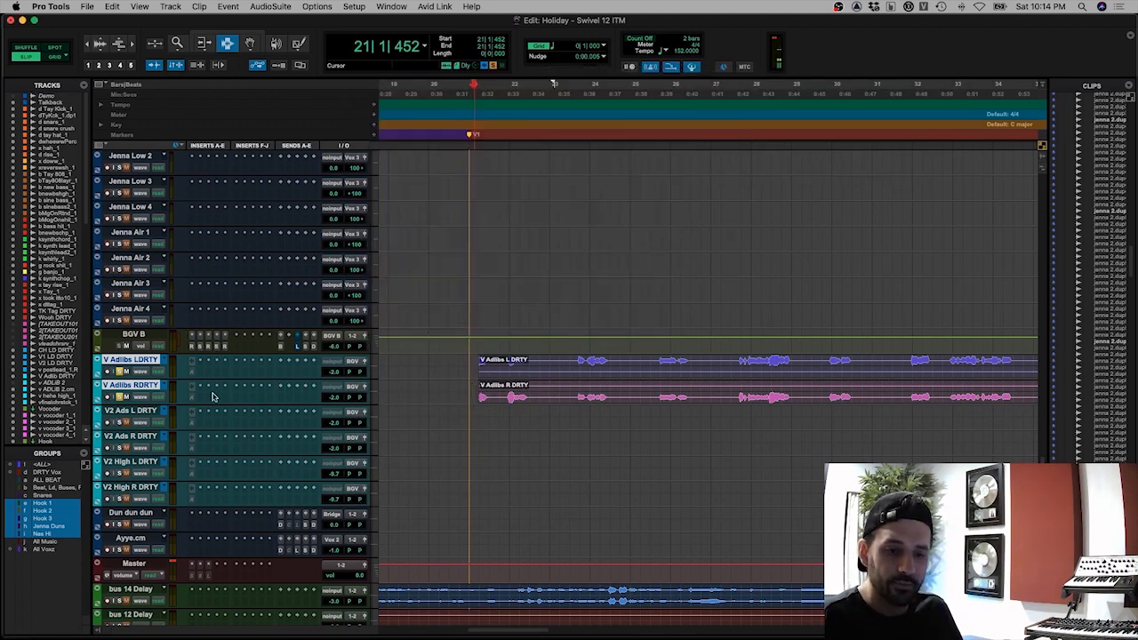
Step: Play the V2 Ads L DRTY and V2 Ads R DRTY tracks soloed from the start of V2
{"action": "key", "text": "r"}
{"action": "key", "text": "r"}
{"action": "key", "text": "r"}
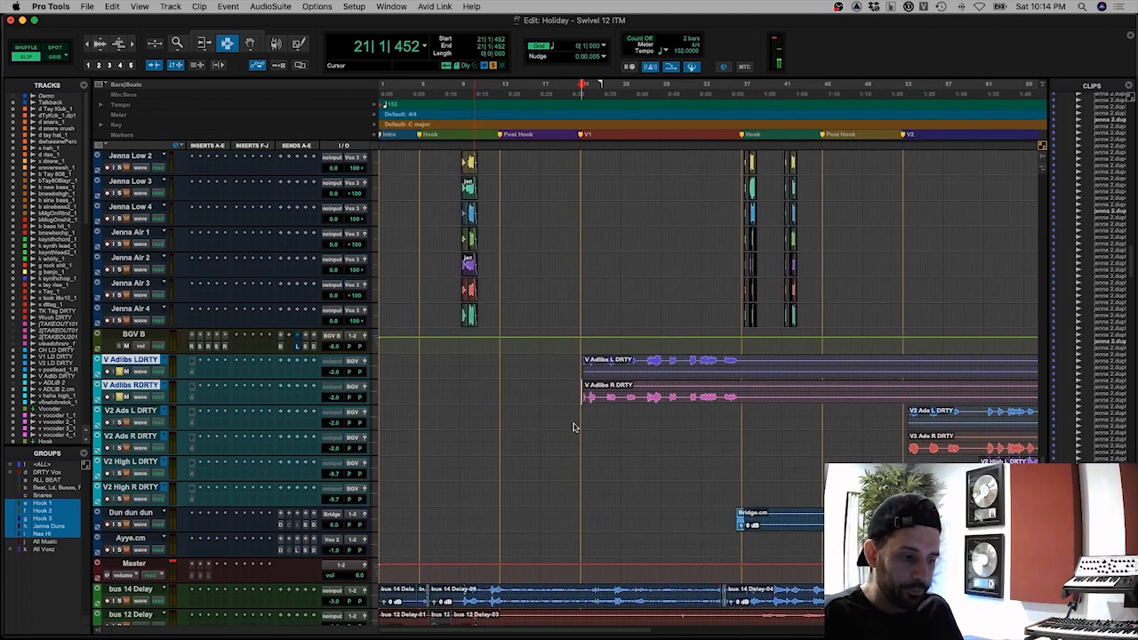
{"action": "left_click", "coordinate": [637, 437]}
{"action": "key", "text": "t"}
{"action": "key", "text": "t"}
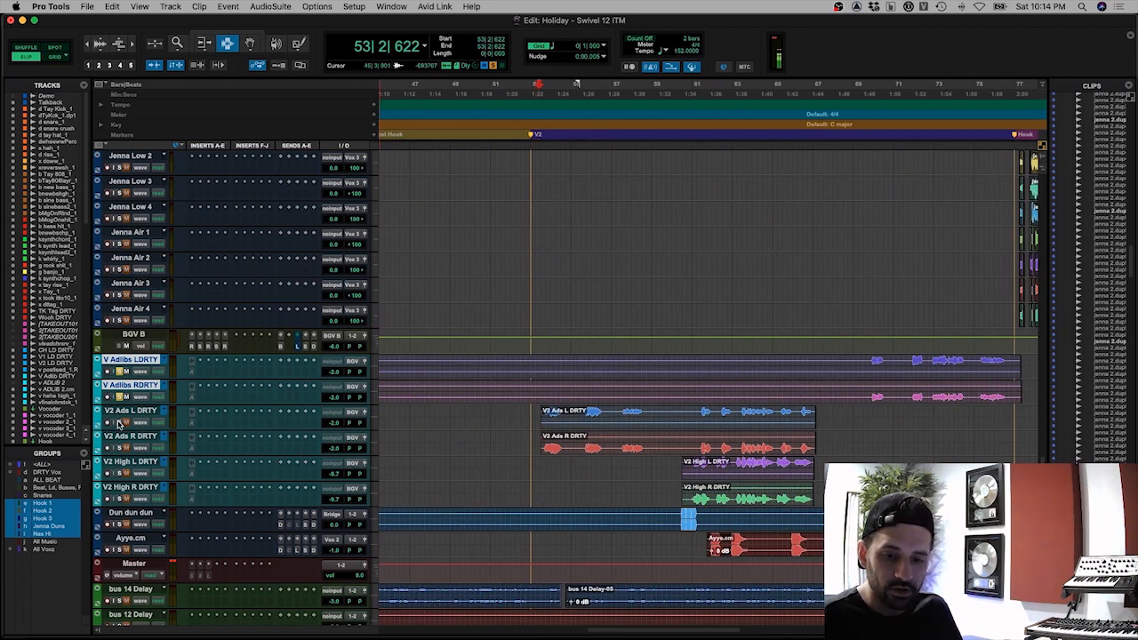
{"action": "key", "text": "space"}
{"action": "left_click", "coordinate": [119, 423]}
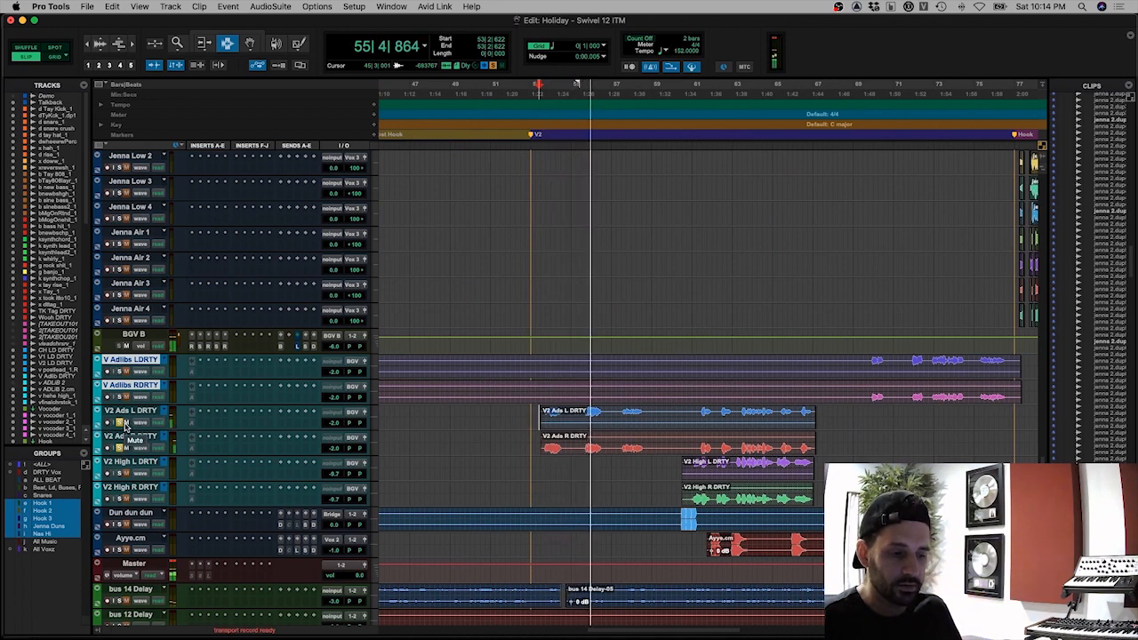
{"action": "key", "text": "space"}
Step: Play the V2 High L DRTY and V2 High R DRTY tracks soloed from bar 61
{"action": "left_click", "coordinate": [121, 474]}
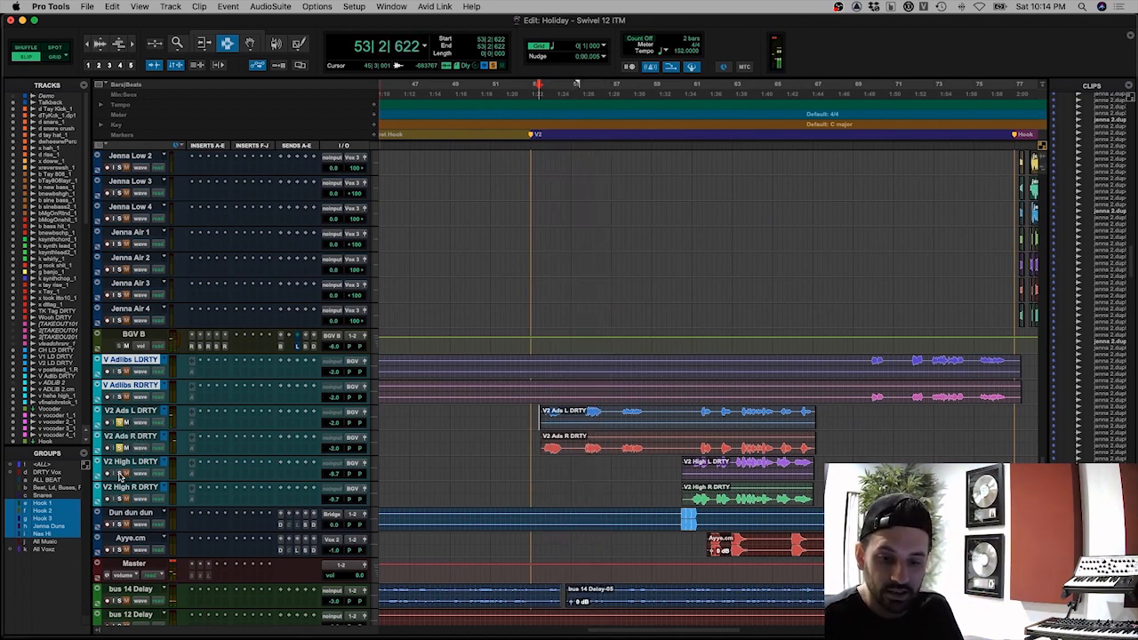
{"action": "left_click", "coordinate": [121, 500]}
{"action": "left_click", "coordinate": [696, 466]}
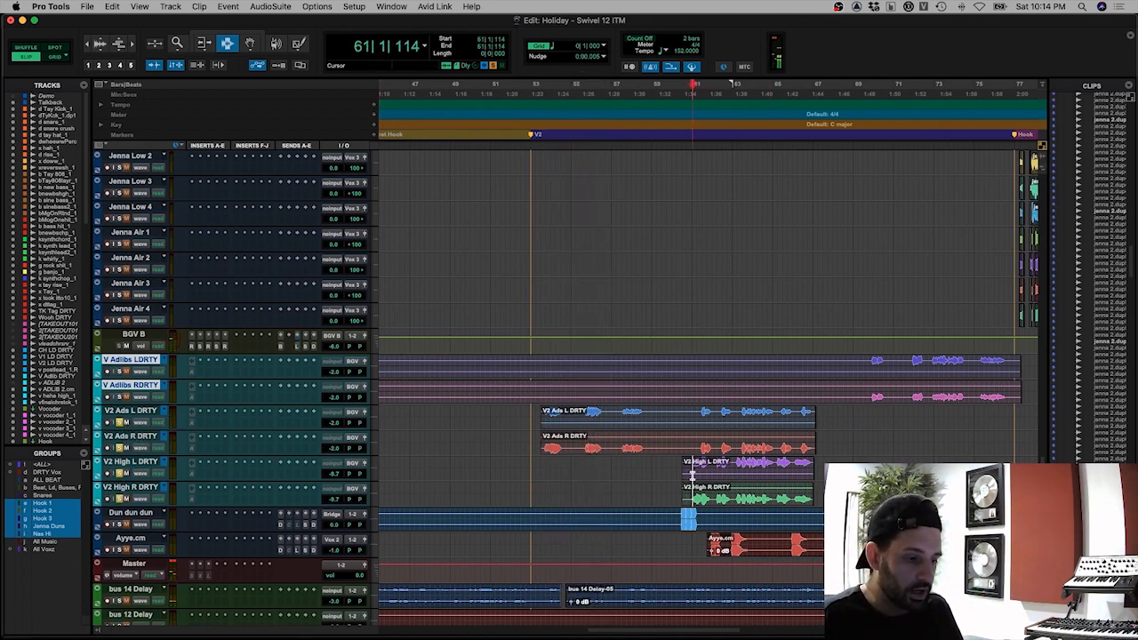
{"action": "key", "text": "space"}
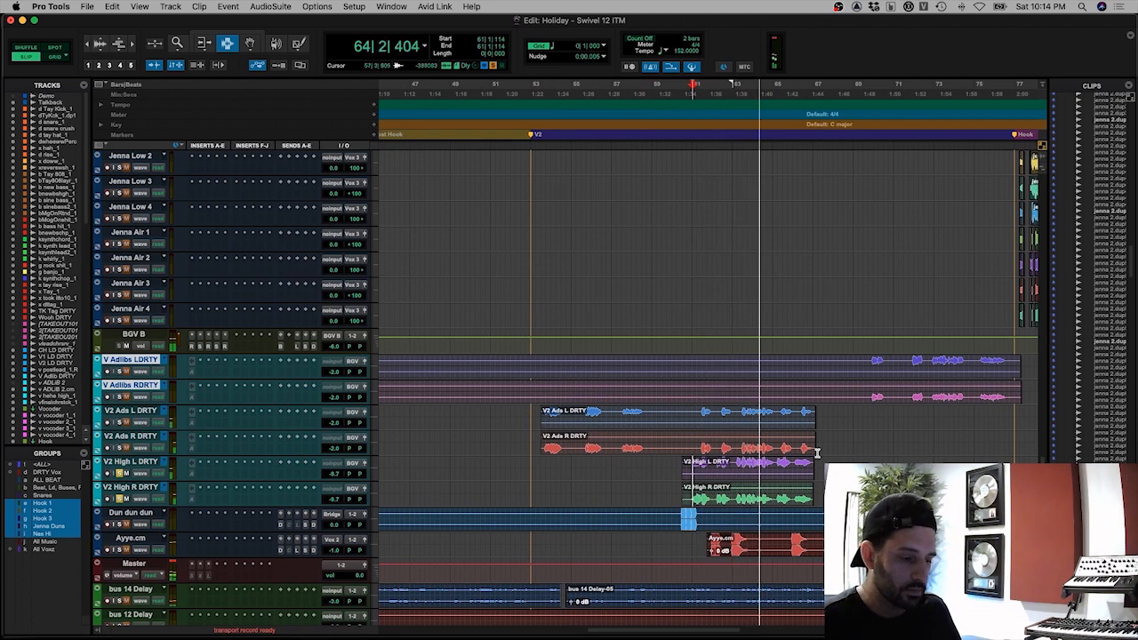
{"action": "scroll", "coordinate": [762, 477], "scroll_direction": "right", "scroll_amount": 3}
{"action": "scroll", "coordinate": [596, 475], "scroll_direction": "right", "scroll_amount": 9}
{"action": "scroll", "coordinate": [589, 474], "scroll_direction": "left", "scroll_amount": 6}
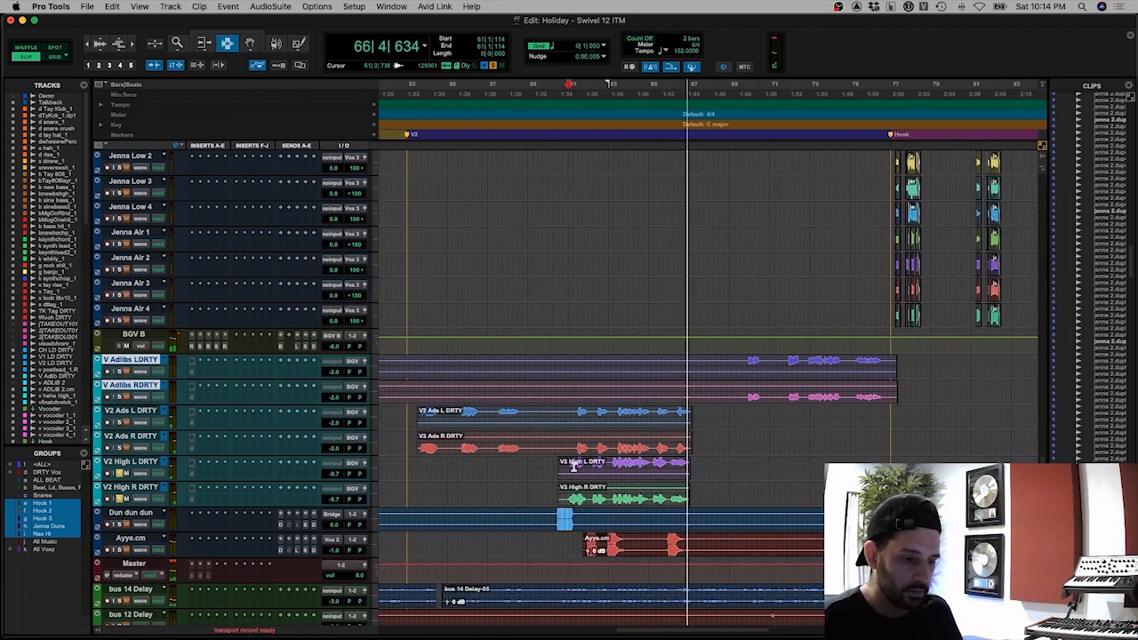
{"action": "key", "text": "space"}
Step: Highlight the V2 High L and R clips from bar 61 to 67, and return the cursor to bar 61
{"action": "left_click_drag", "start_coordinate": [562, 463], "coordinate": [689, 490]}
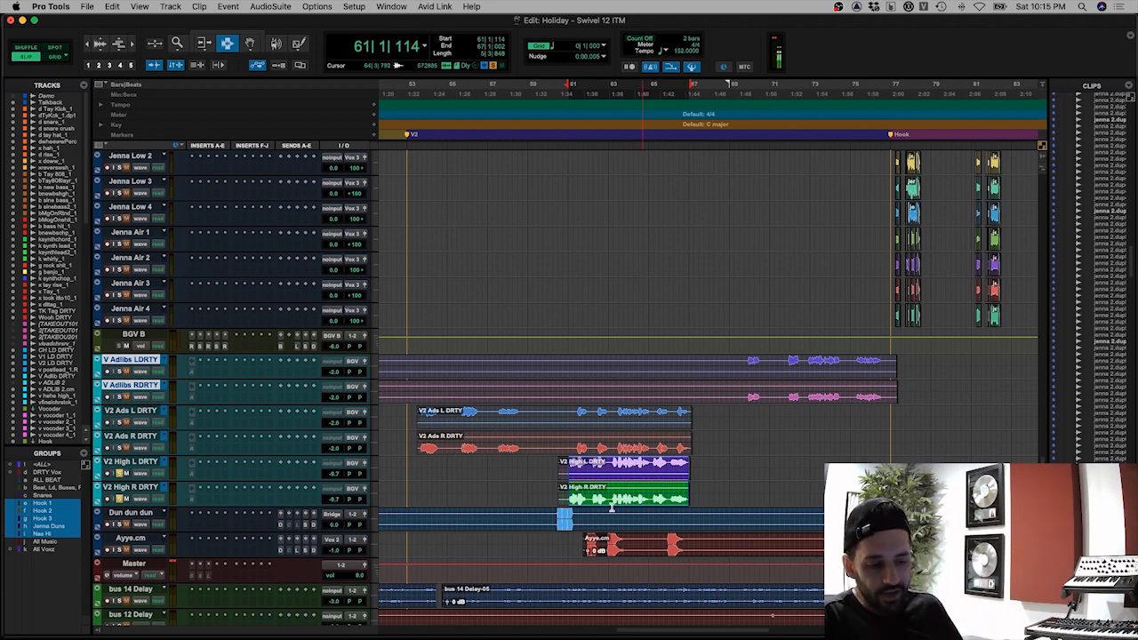
{"action": "left_click", "coordinate": [558, 470]}
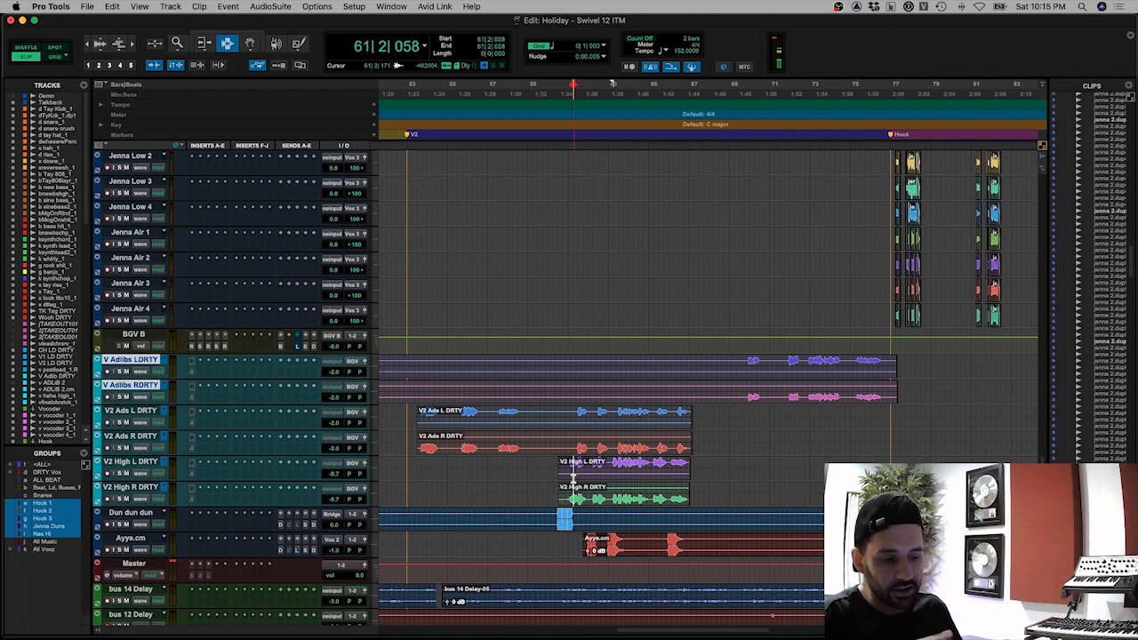
{"action": "double_click", "coordinate": [573, 464]}
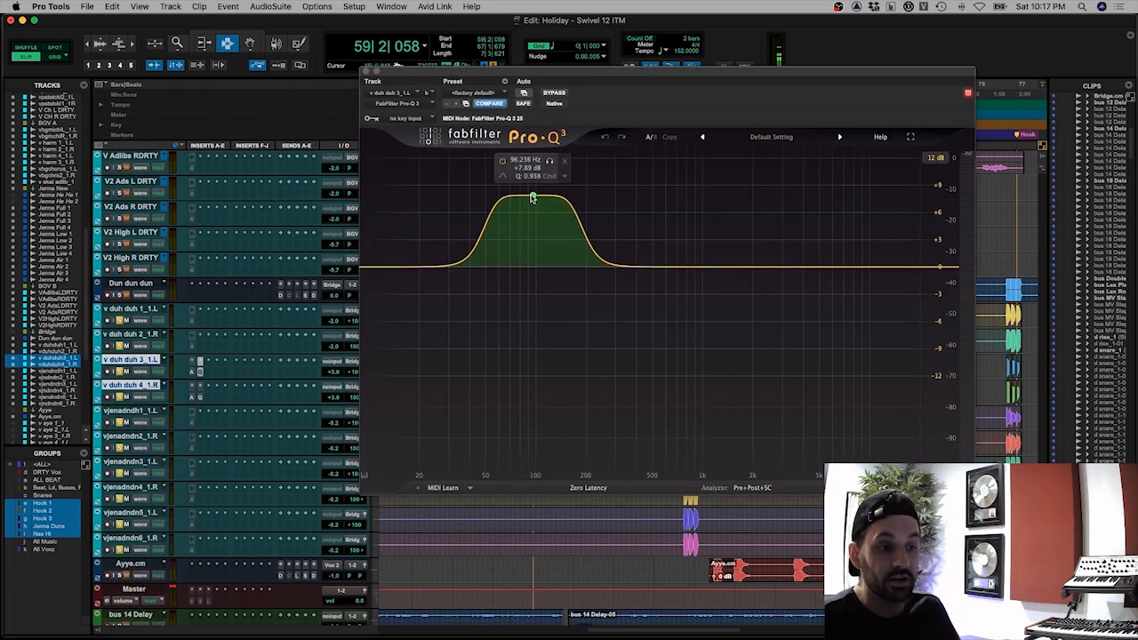
Step: Close the Pro-Q 3 window and examine the duh duh hits around bar 60 up close, highlighting the first two on Dun dun dun and v duh duh 1_1.L
{"action": "left_click", "coordinate": [366, 70]}
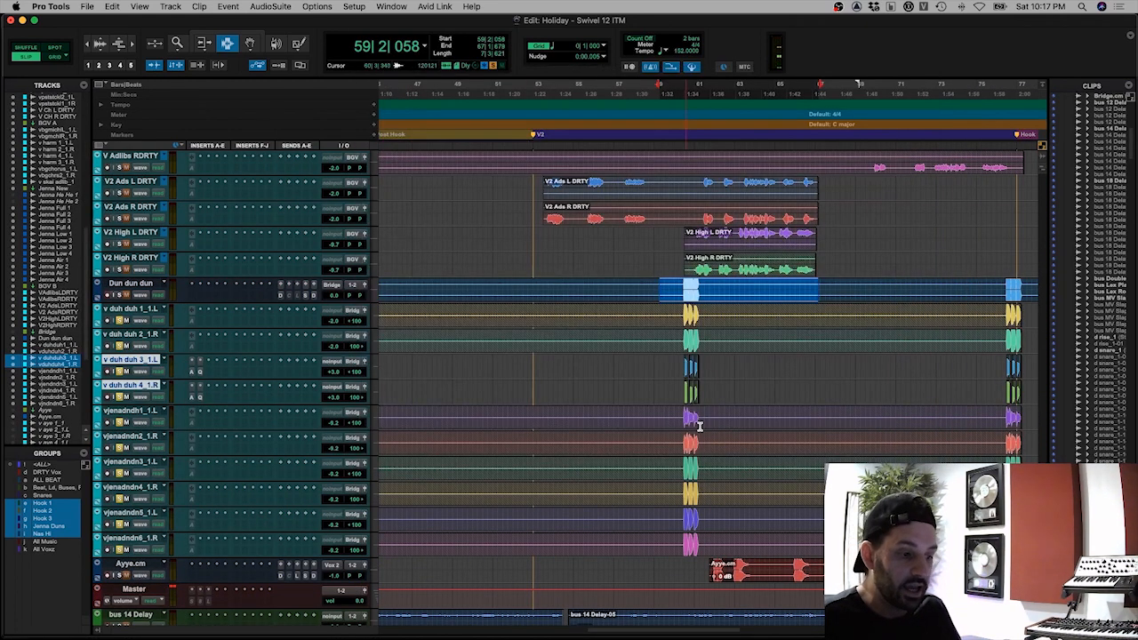
{"action": "left_click", "coordinate": [711, 386]}
{"action": "key", "text": "super+bracketright"}
{"action": "key", "text": "super+bracketright"}
{"action": "key", "text": "super+bracketright"}
{"action": "key", "text": "super+bracketright"}
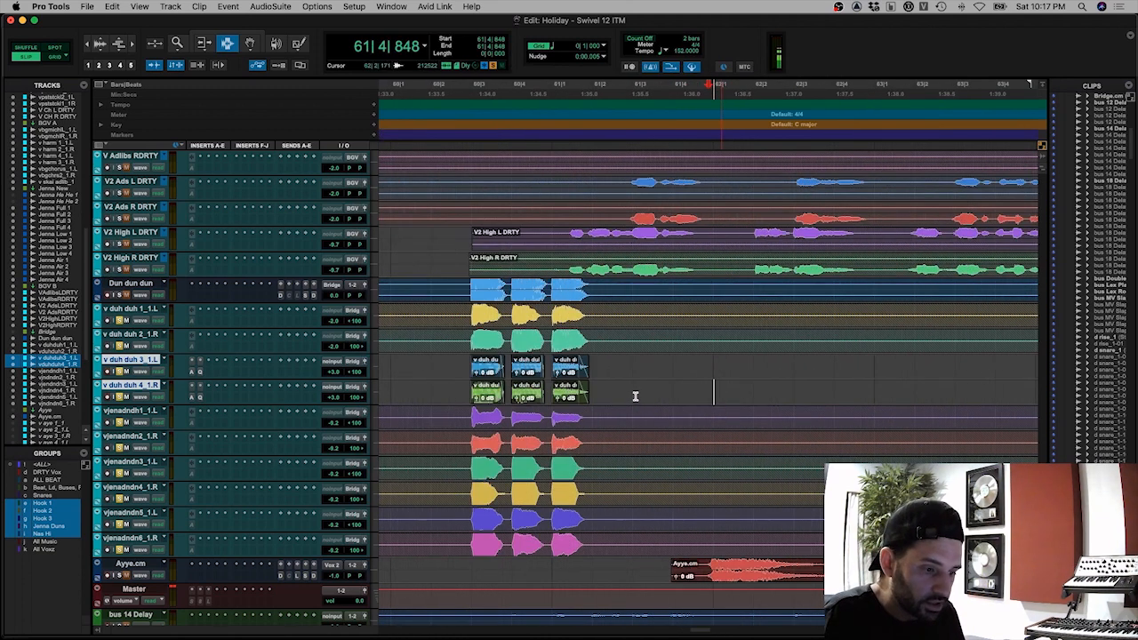
{"action": "left_click", "coordinate": [408, 379]}
{"action": "key", "text": "super+bracketleft"}
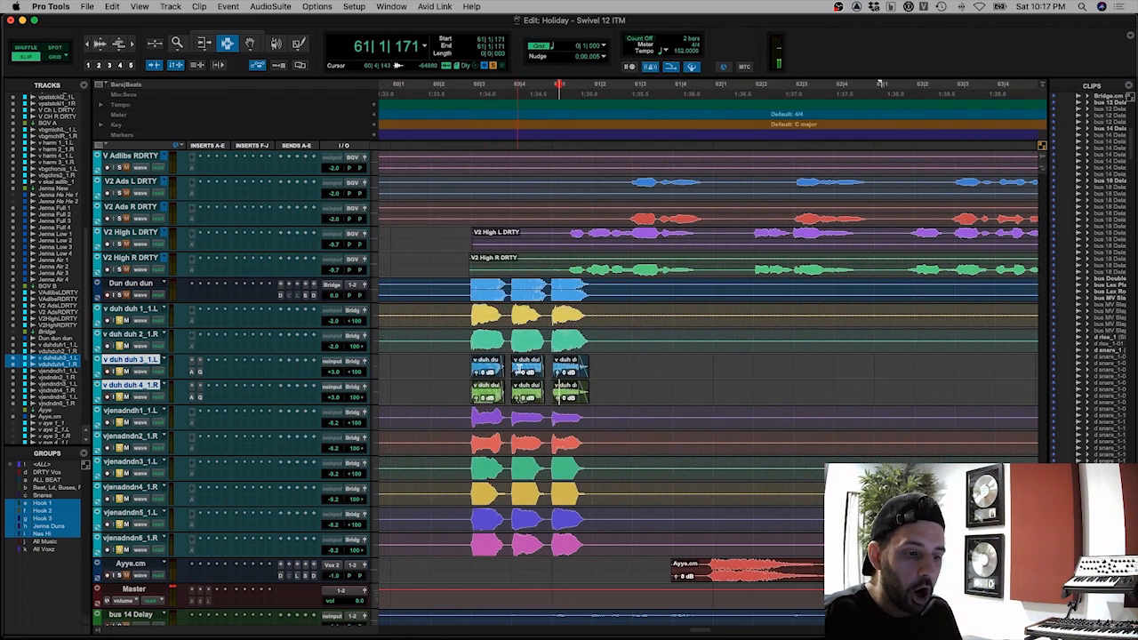
{"action": "left_click", "coordinate": [520, 373]}
{"action": "key", "text": "super+bracketright"}
{"action": "left_click_drag", "start_coordinate": [577, 287], "coordinate": [757, 326]}
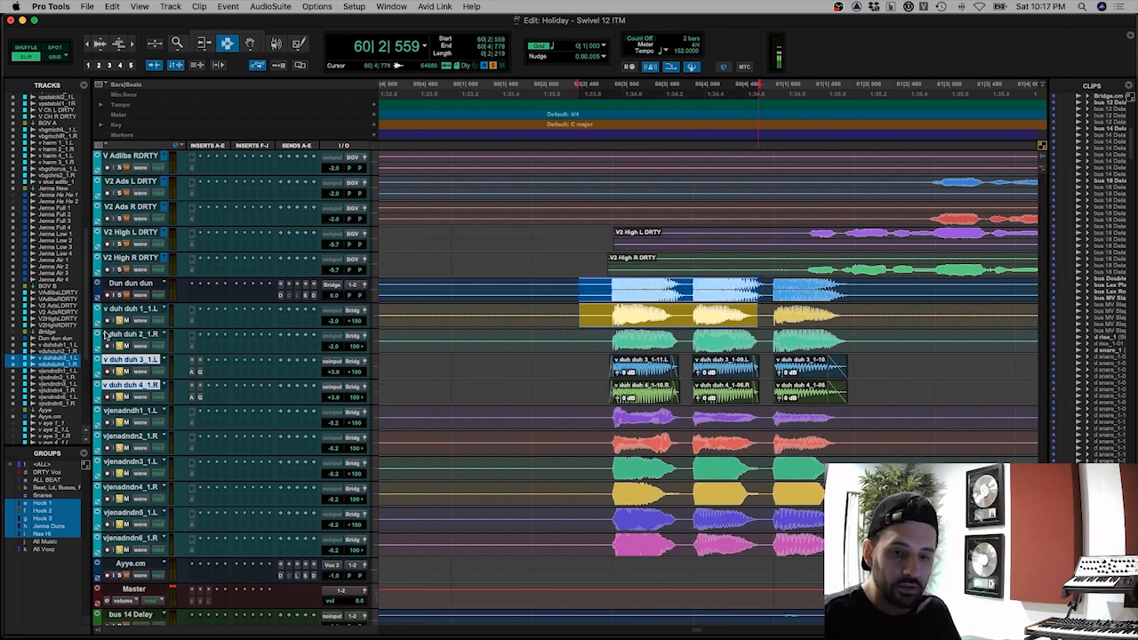
Step: Unfreeze the v duh duh 1_1.L and v duh duh 2_1.R tracks
{"action": "left_click", "coordinate": [131, 337]}
{"action": "left_click", "coordinate": [132, 308], "text": "shift"}
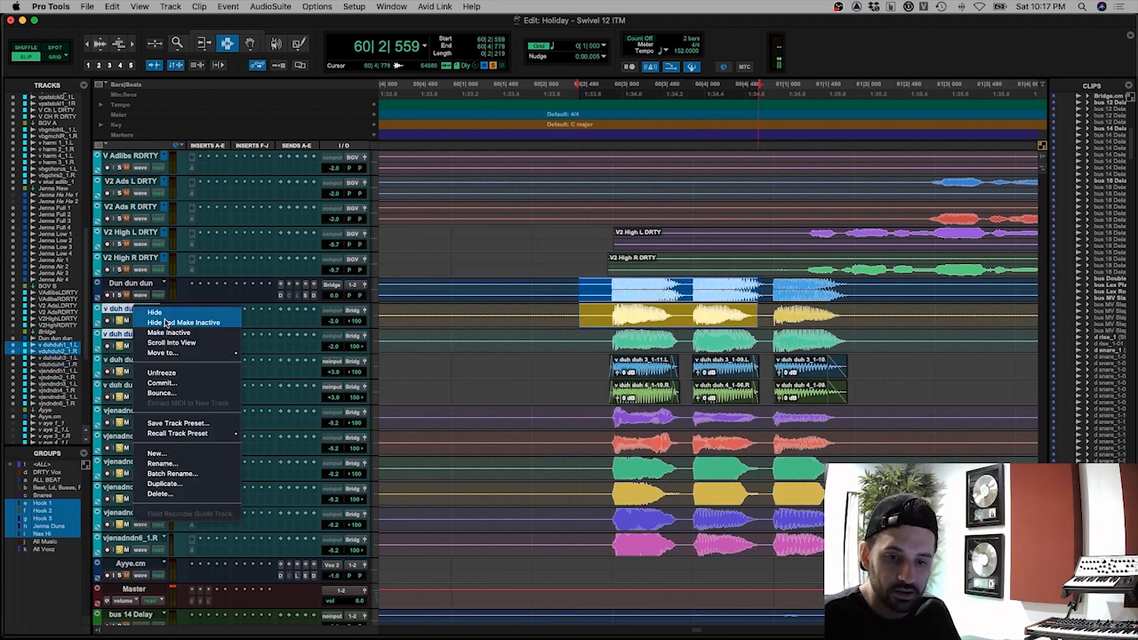
{"action": "right_click", "coordinate": [134, 307]}
{"action": "left_click", "coordinate": [181, 372]}
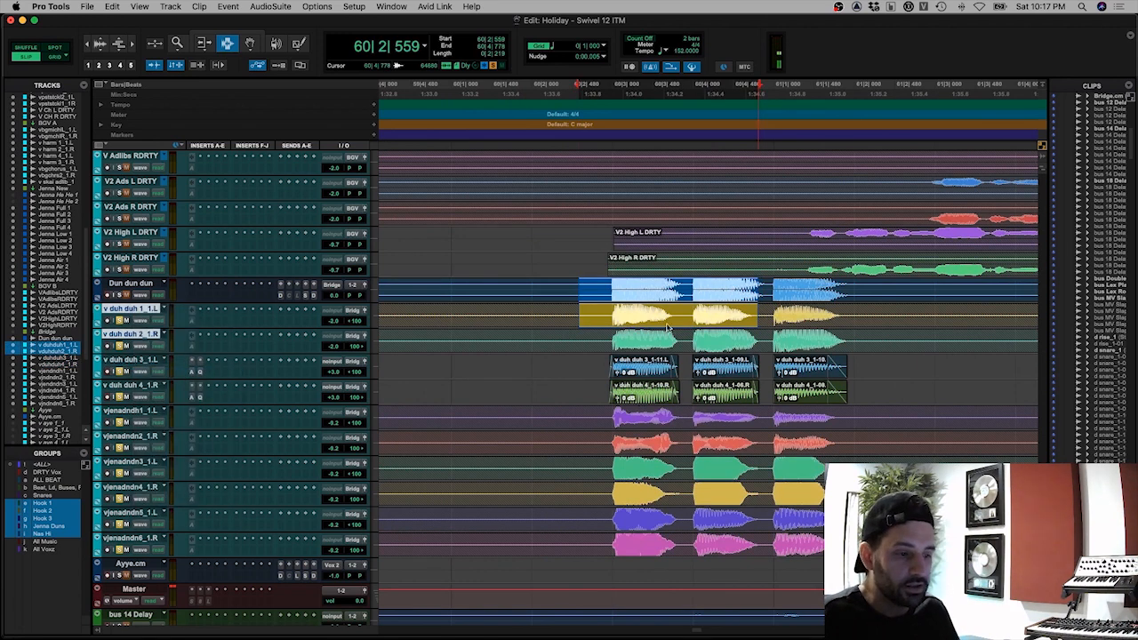
{"action": "left_click", "coordinate": [597, 321]}
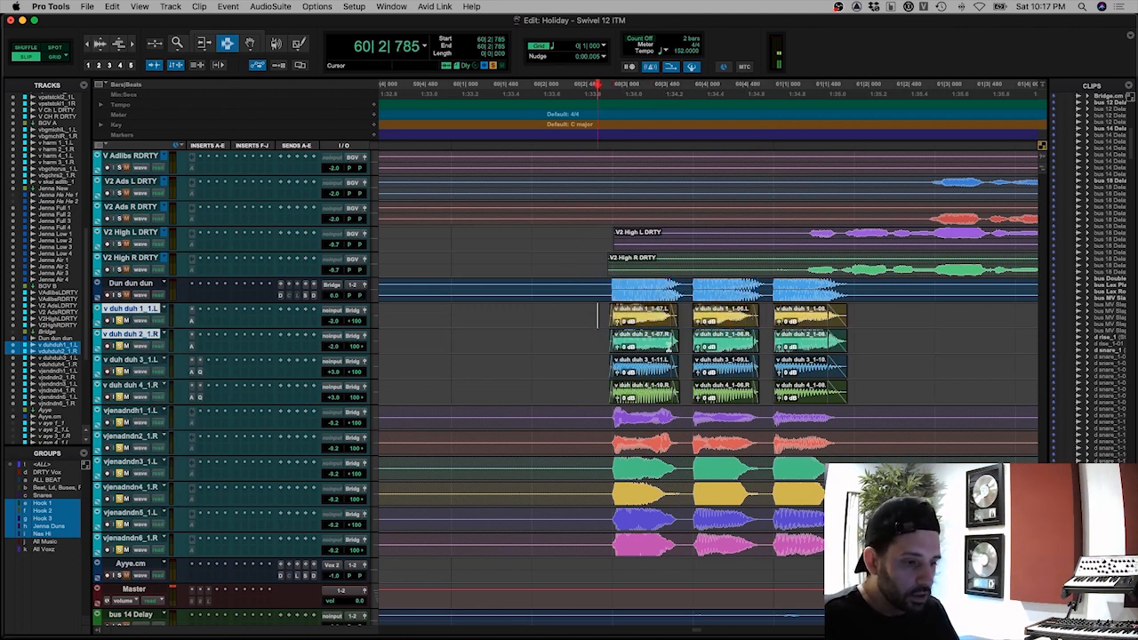
Step: Place the cursor exactly on the grid at 60|3|000, at the start of the first duh duh hit
{"action": "left_click", "coordinate": [677, 364]}
{"action": "key", "text": "super+bracketright"}
{"action": "key", "text": "F4"}
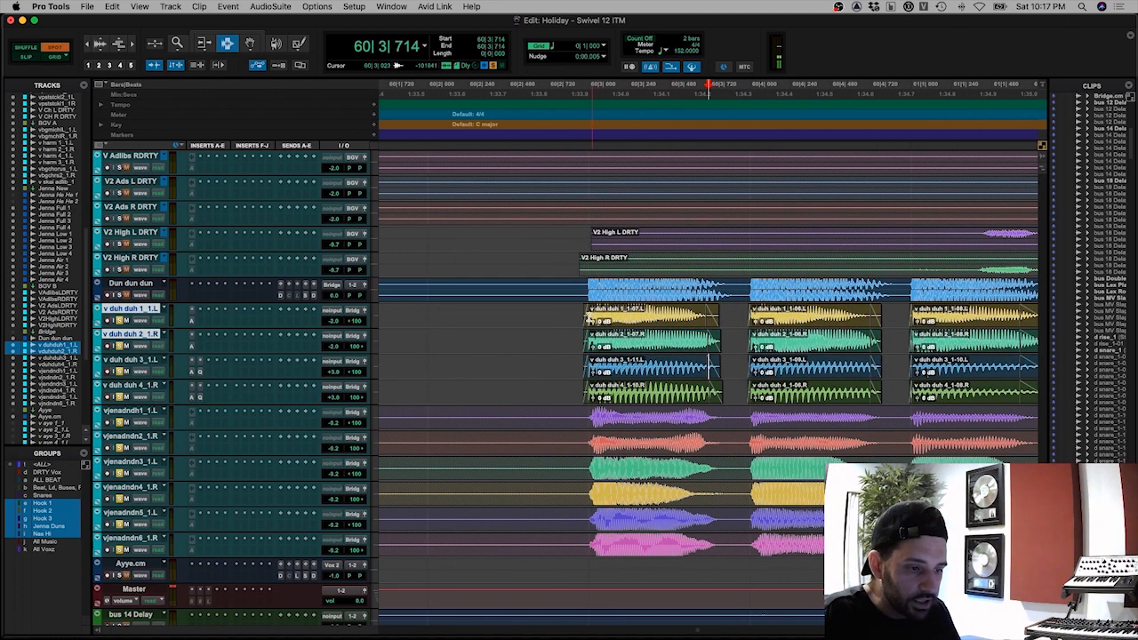
{"action": "left_click", "coordinate": [588, 313]}
{"action": "key", "text": "super+bracketright"}
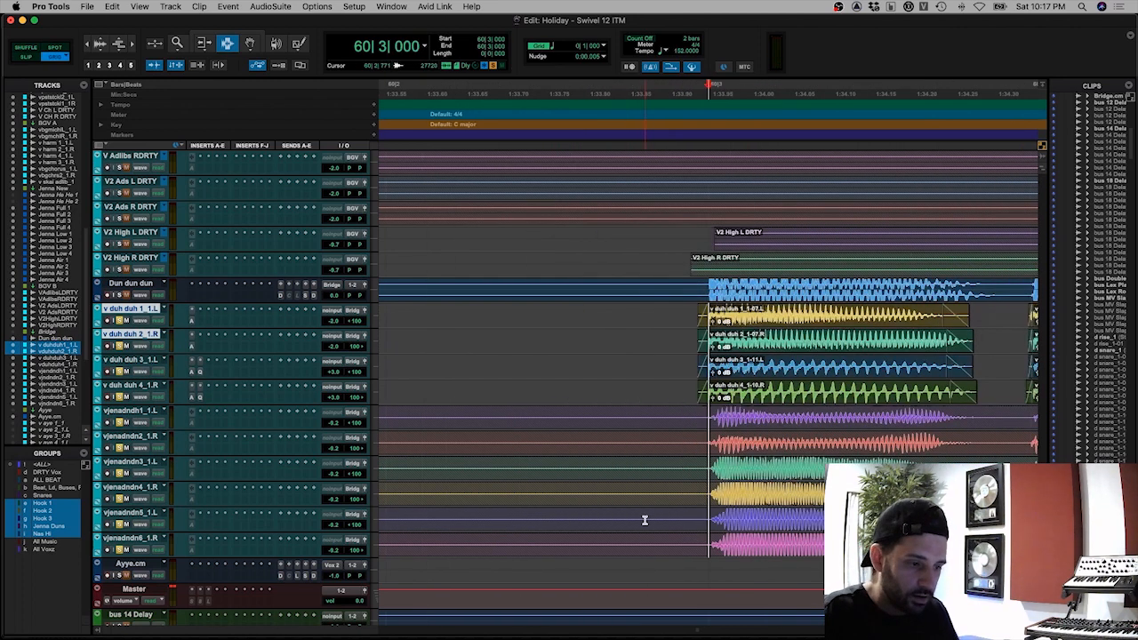
Step: Highlight the first hit across the v duh duh and vjenadndn tracks from 60|3|000 to compare the start timing of the stacked takes
{"action": "left_click", "coordinate": [976, 458], "text": "shift"}
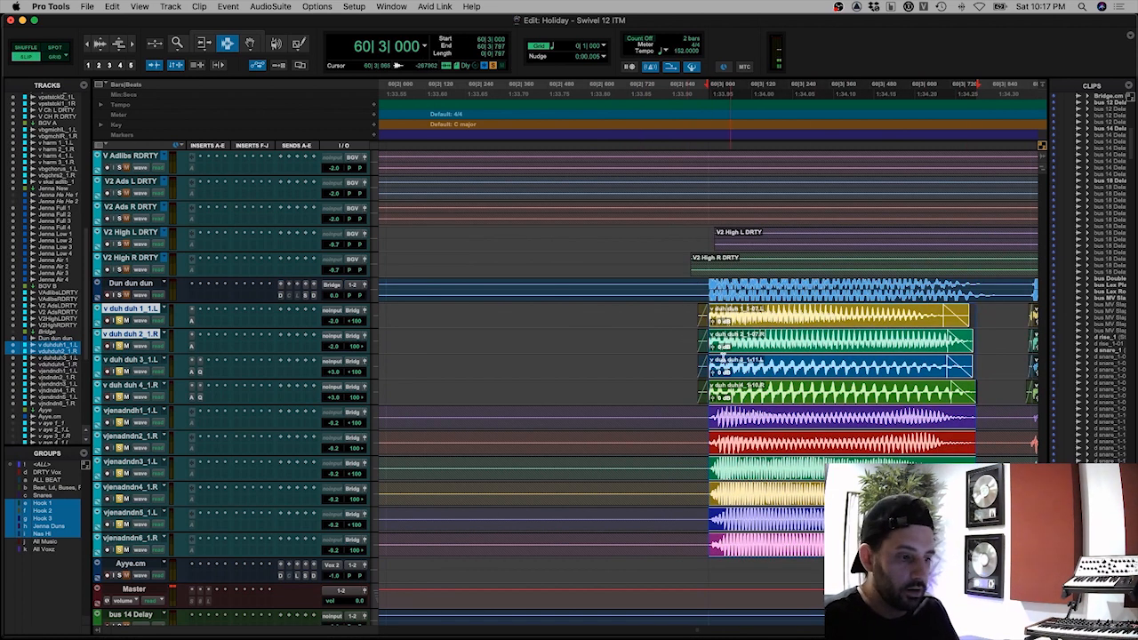
{"action": "key", "text": "super+bracketright"}
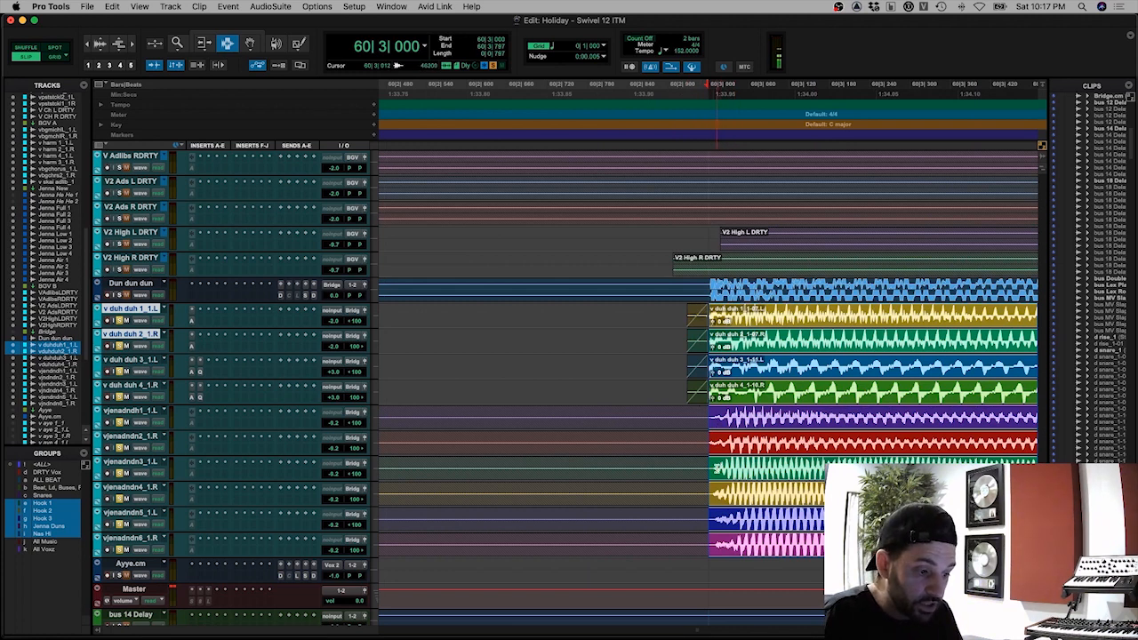
{"action": "left_click_drag", "start_coordinate": [717, 416], "coordinate": [819, 544]}
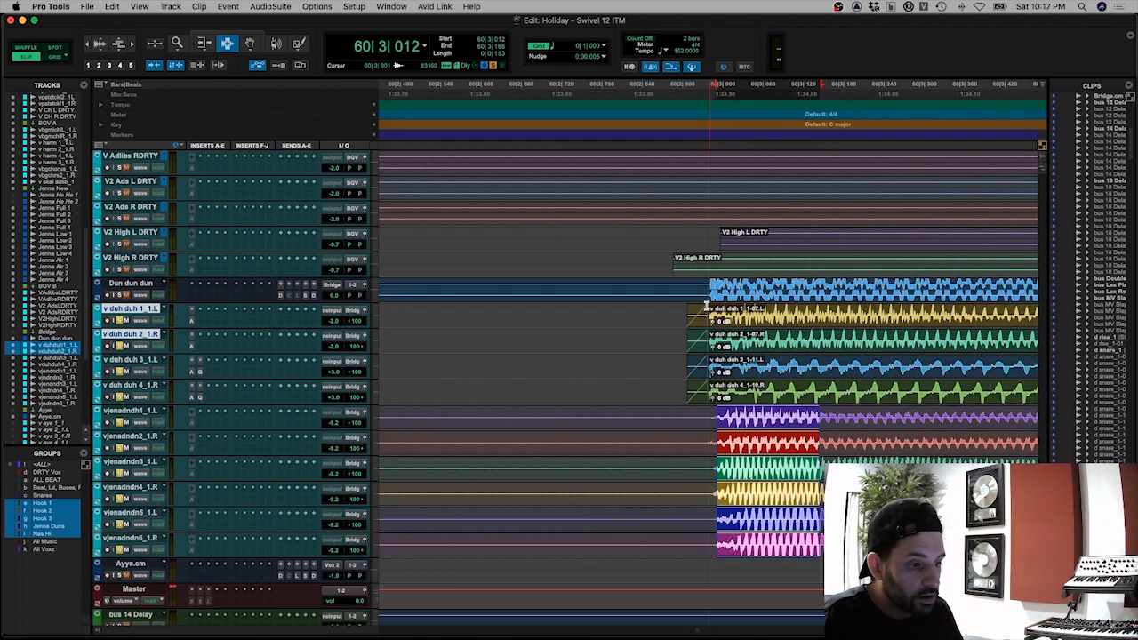
{"action": "key", "text": "super+bracketleft"}
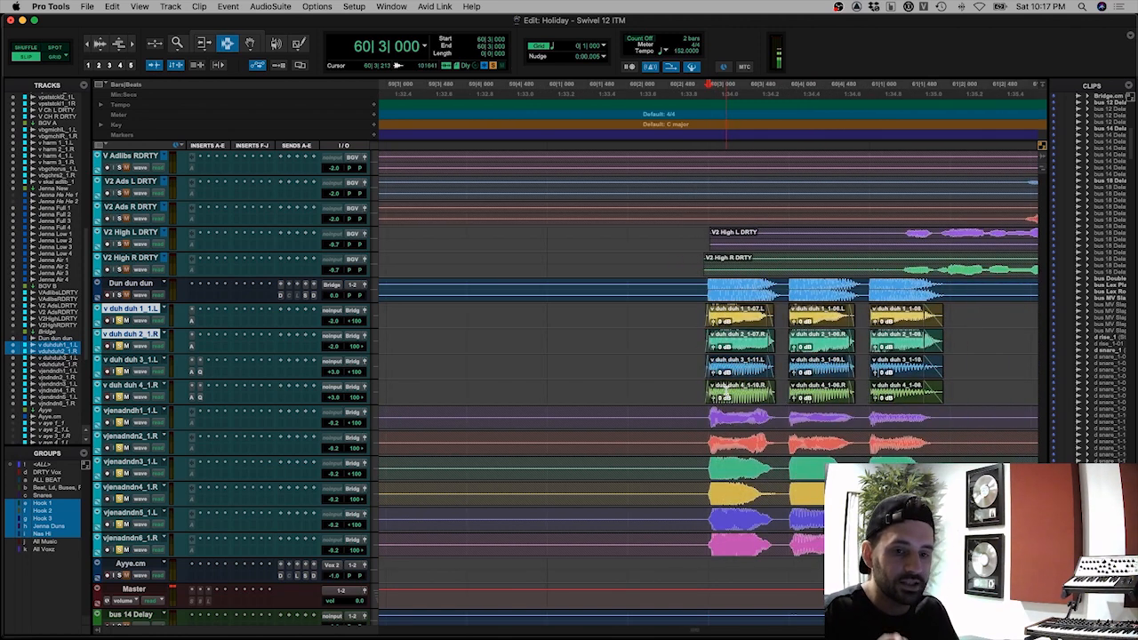
Step: Select the v duh duh 1 and 2 hits from 60|2|820 to 61|2|121, and audition the duh duh pairs over that range
{"action": "left_click", "coordinate": [696, 320]}
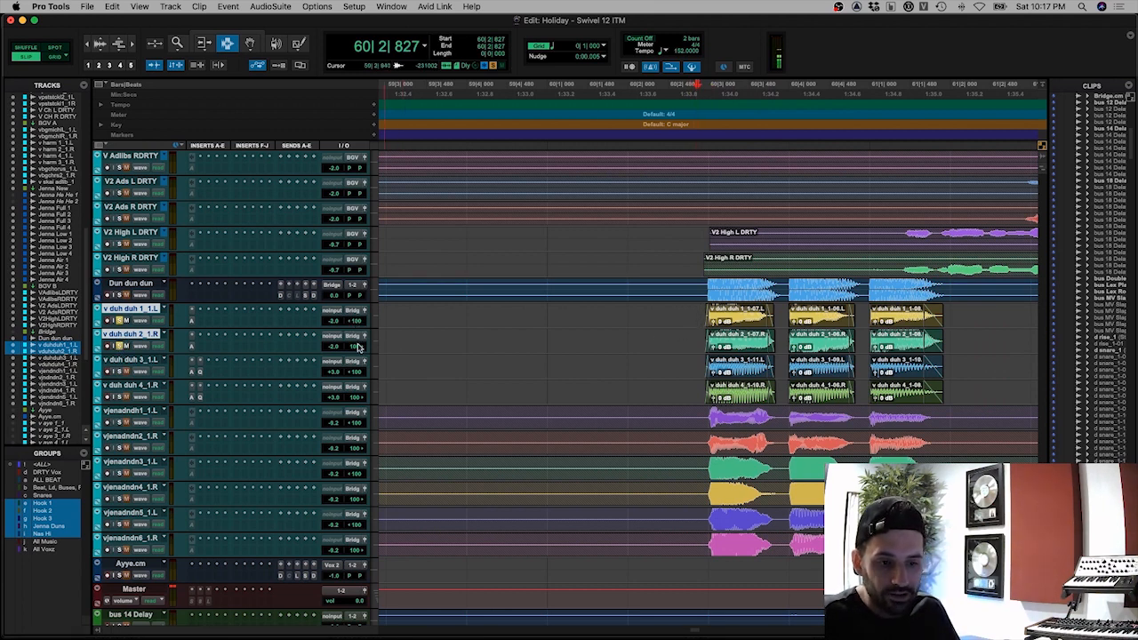
{"action": "left_click_drag", "start_coordinate": [698, 316], "coordinate": [709, 544]}
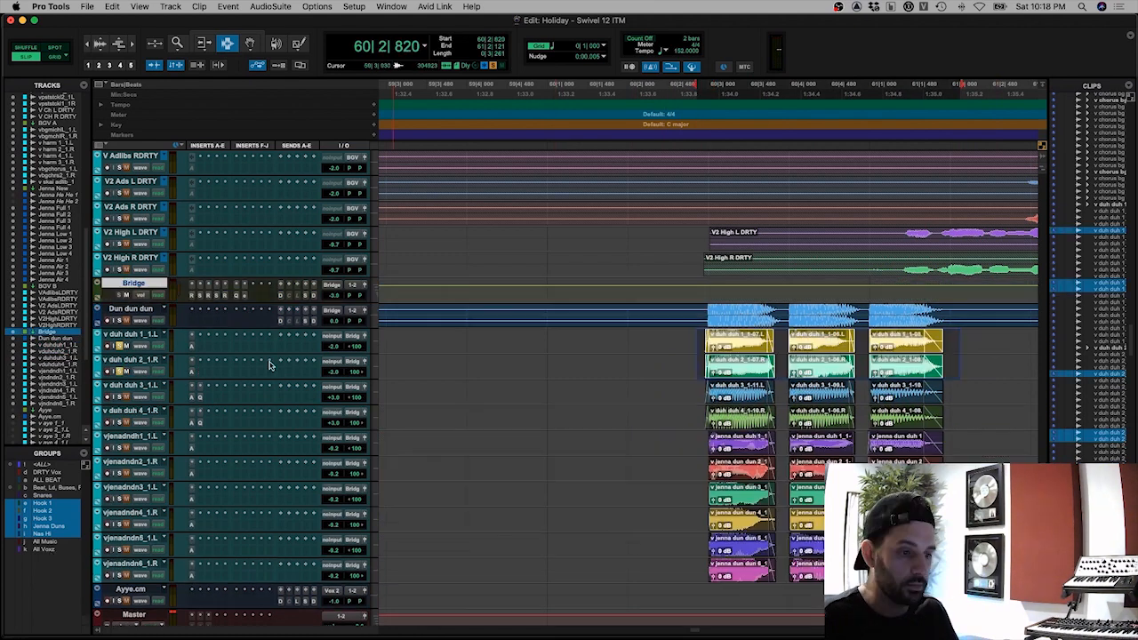
{"action": "key", "text": "space"}
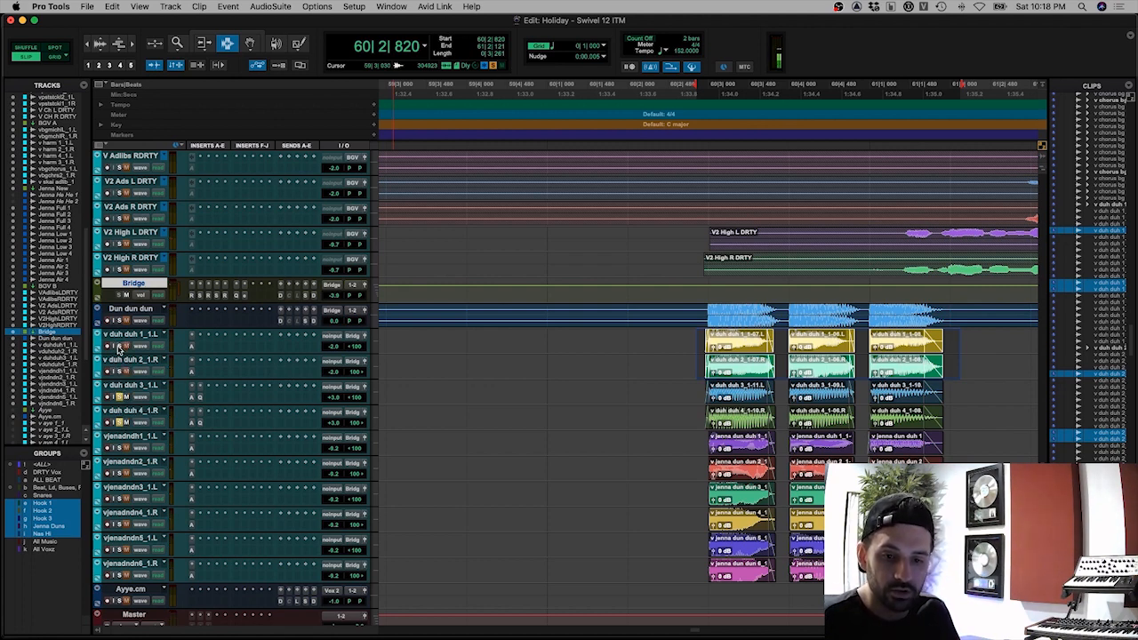
{"action": "key", "text": "space"}
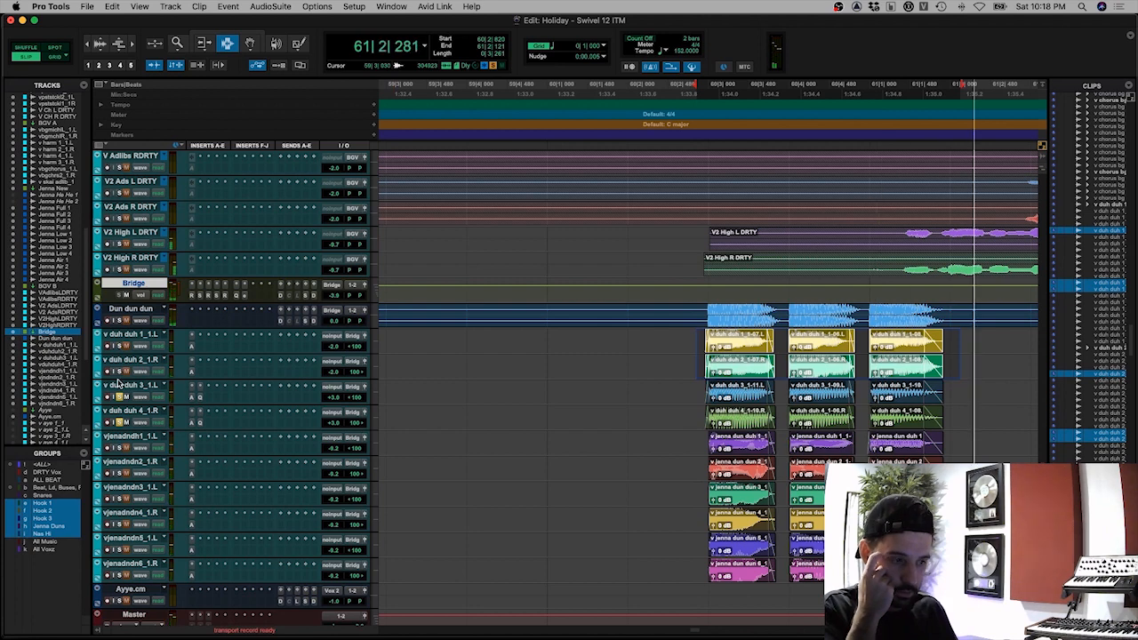
{"action": "key", "text": "space"}
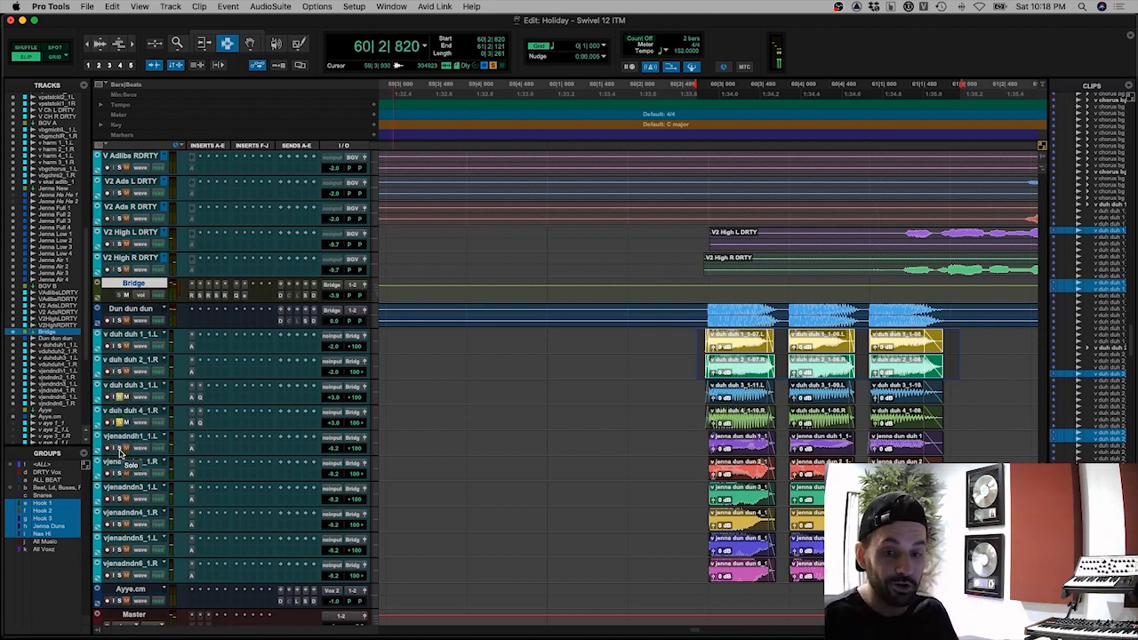
Step: Inspect the FabFilter Pro-Q 3 boost on v duh duh 4_1.R and close the plug-in window
{"action": "left_click", "coordinate": [199, 424]}
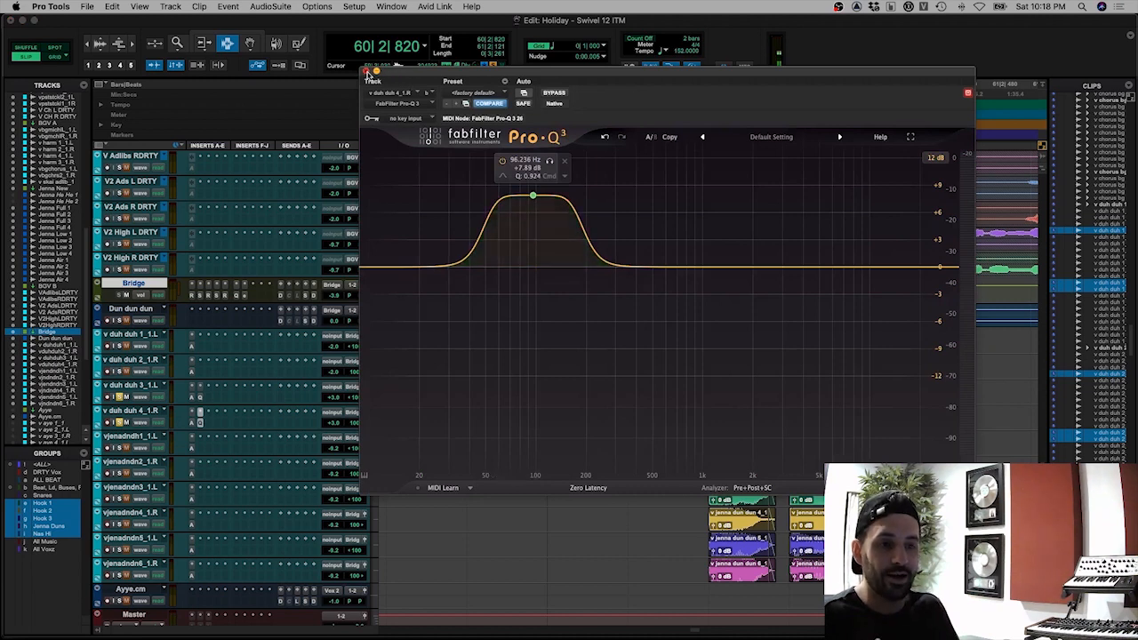
{"action": "left_click", "coordinate": [367, 71]}
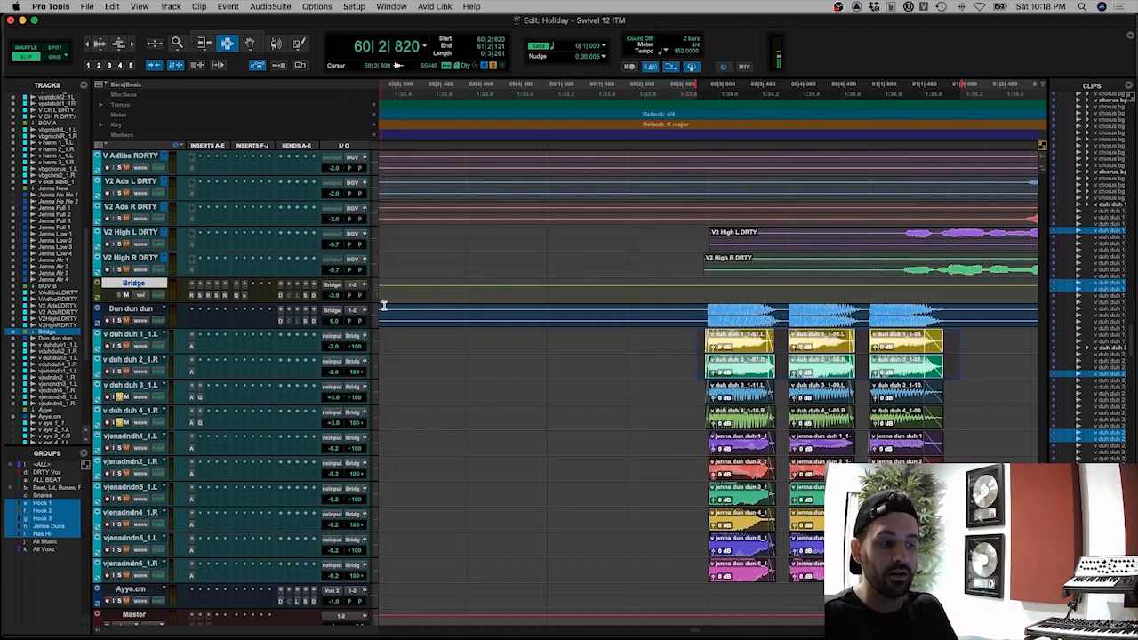
{"action": "left_click", "coordinate": [117, 446]}
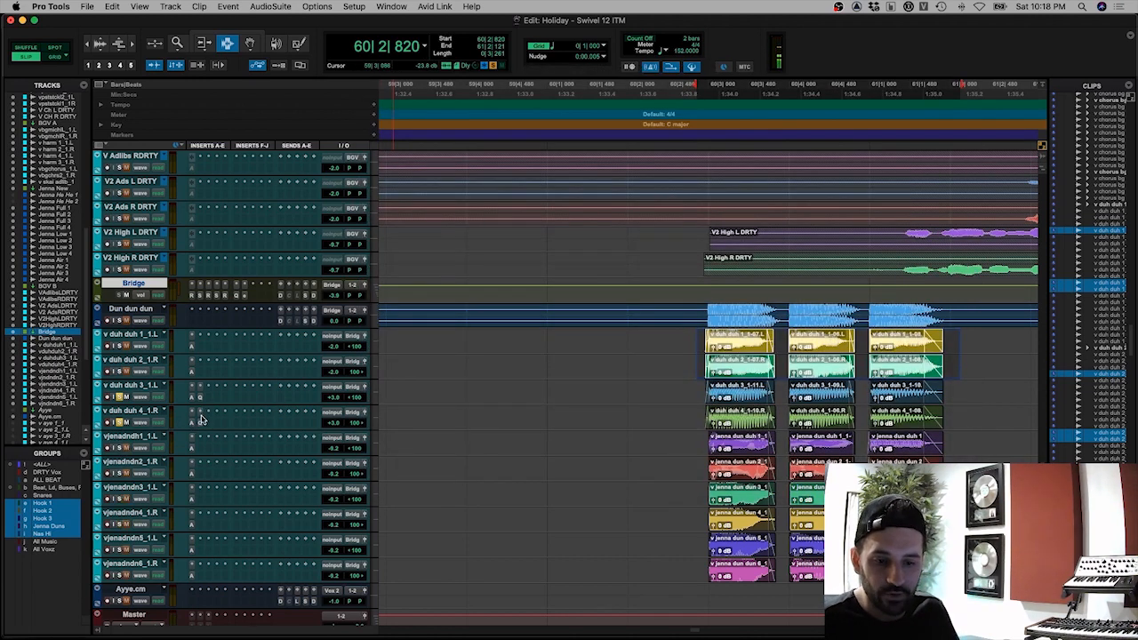
Step: Compare the soloed v duh duh 3 and 4 pair with the Pro-Q 3 on v duh duh 4_1.R bypassed and active, and close the plug-in
{"action": "left_click", "coordinate": [200, 418]}
{"action": "left_click", "coordinate": [200, 417], "text": "super"}
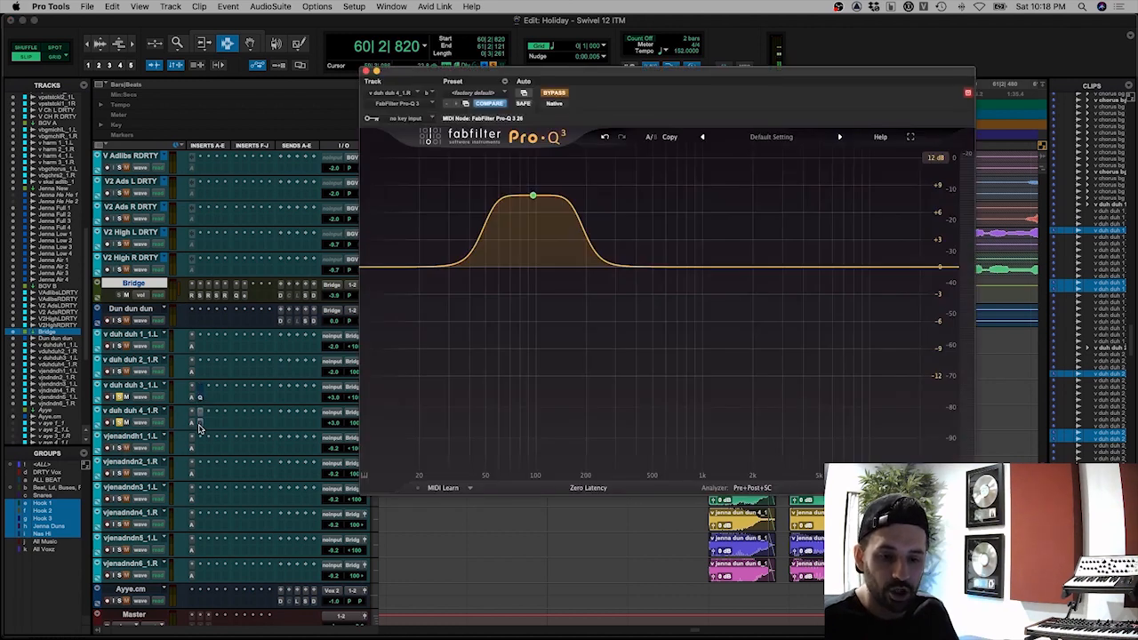
{"action": "key", "text": "space"}
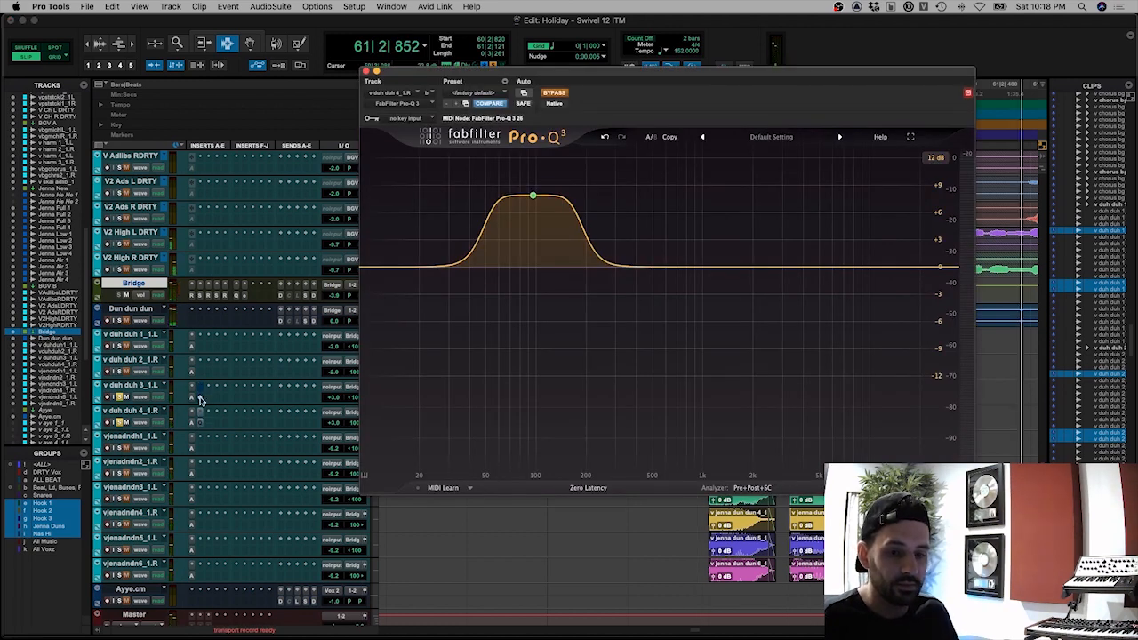
{"action": "key", "text": "space"}
{"action": "left_click", "coordinate": [200, 425], "text": "super"}
{"action": "key", "text": "space"}
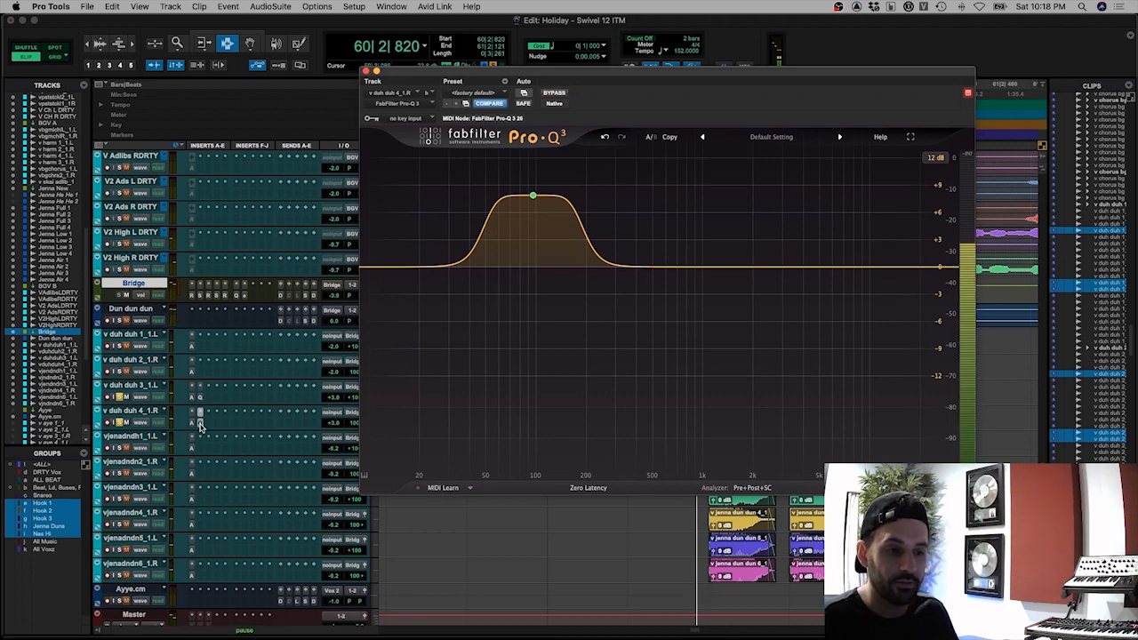
{"action": "key", "text": "space"}
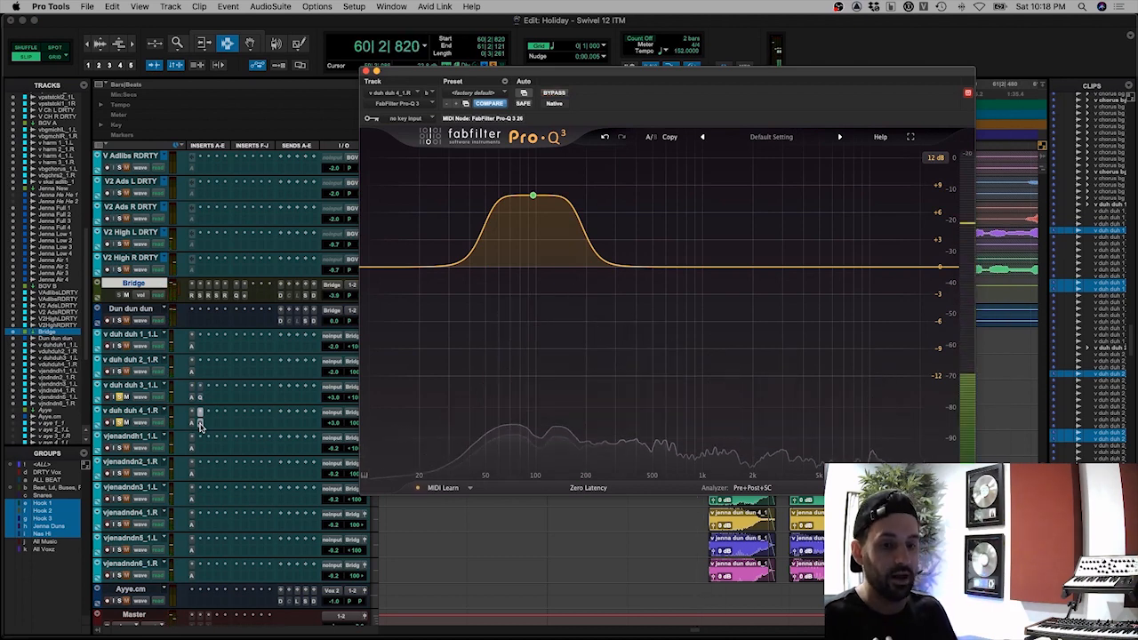
{"action": "left_click", "coordinate": [199, 424]}
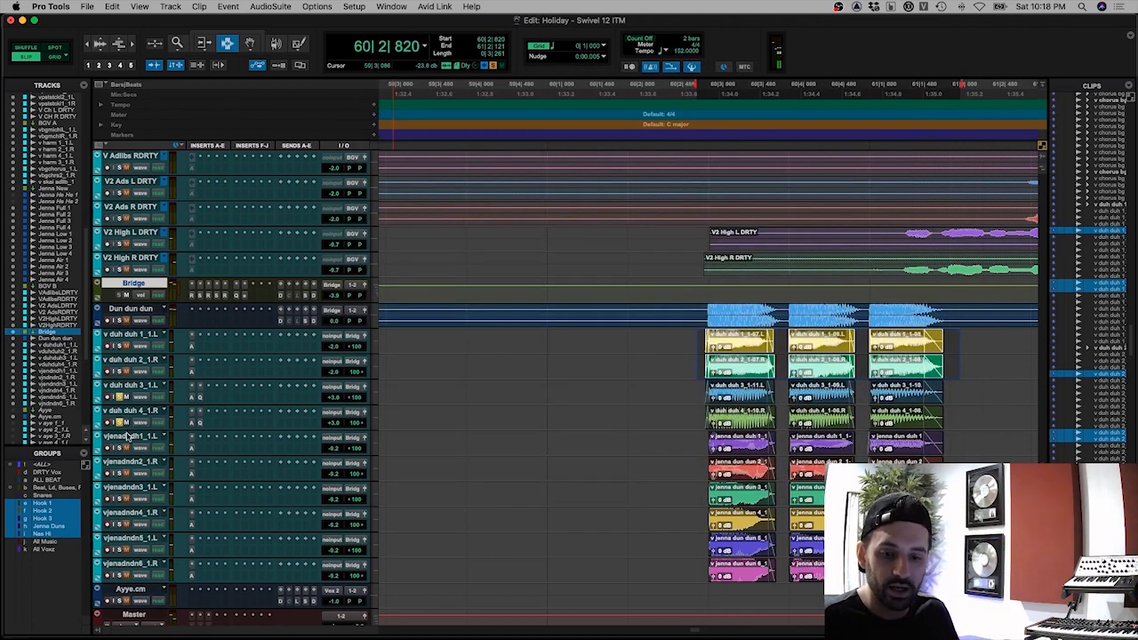
Step: Solo and audition the six vjenadndn tracks in pairs: 1 and 2, 3 and 4, then 5 and 6
{"action": "left_click_drag", "start_coordinate": [126, 436], "coordinate": [124, 464]}
{"action": "key", "text": "space"}
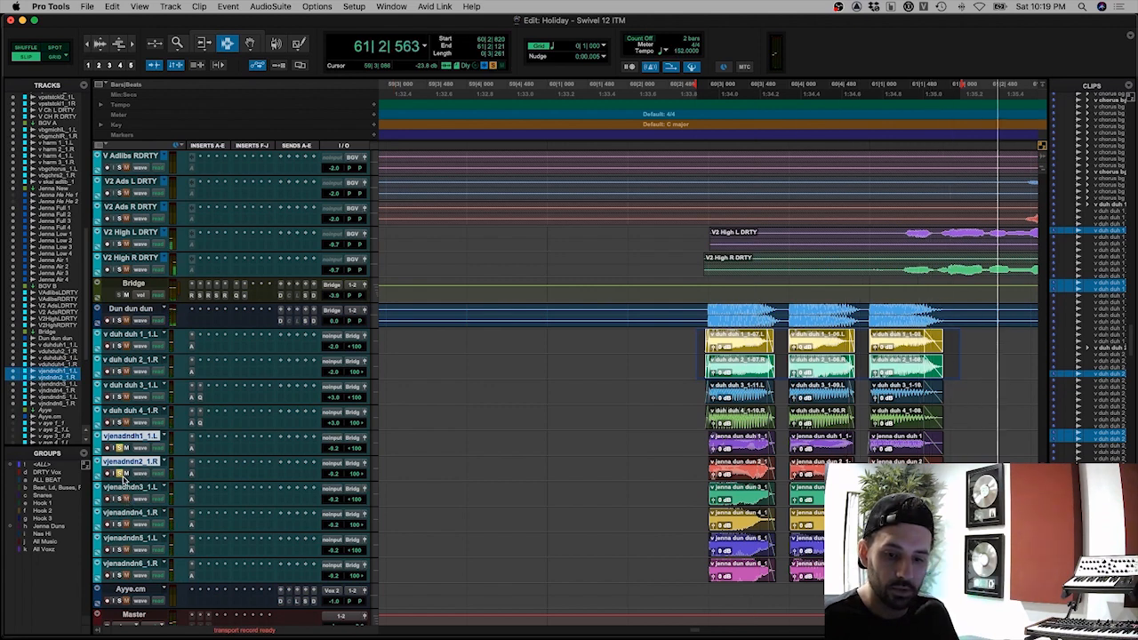
{"action": "key", "text": "space"}
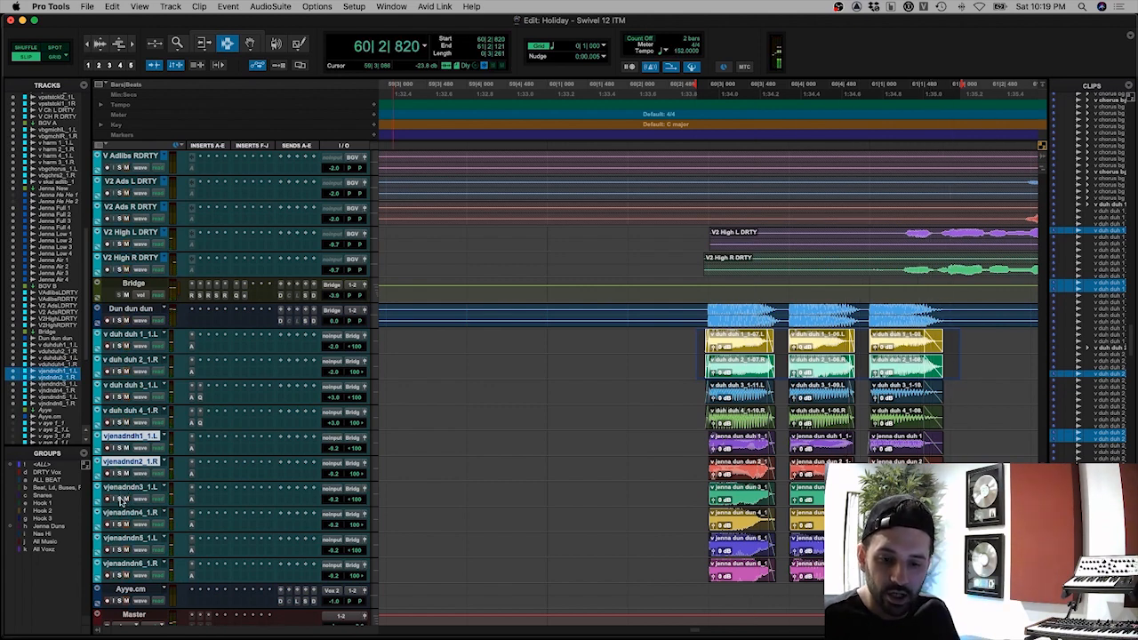
{"action": "left_click", "coordinate": [119, 499]}
{"action": "left_click", "coordinate": [120, 524]}
{"action": "key", "text": "space"}
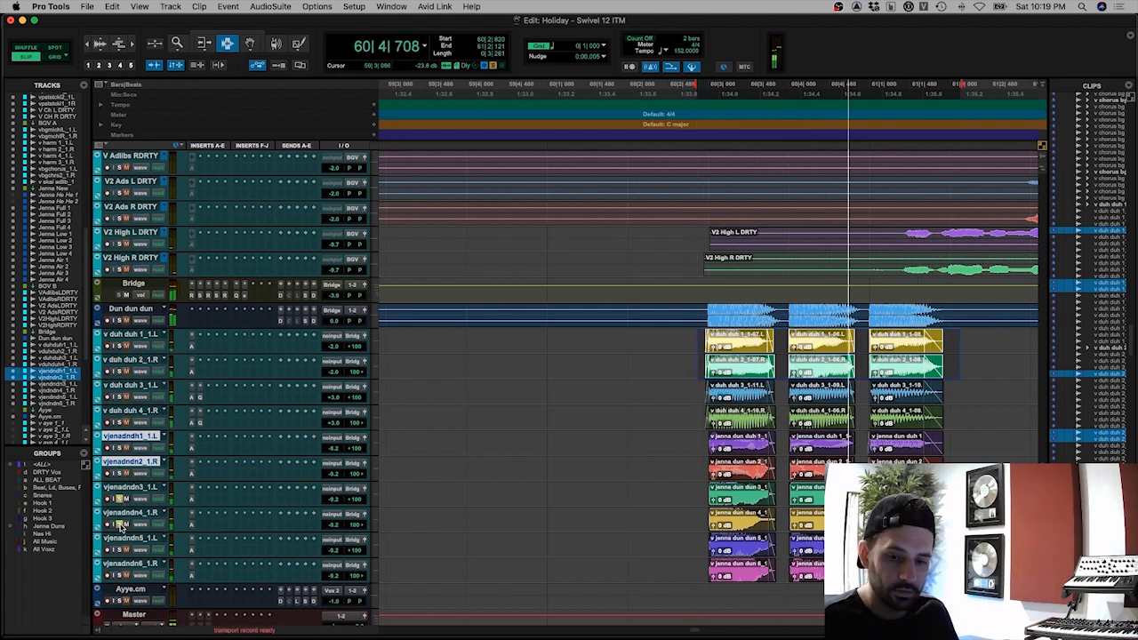
{"action": "key", "text": "space"}
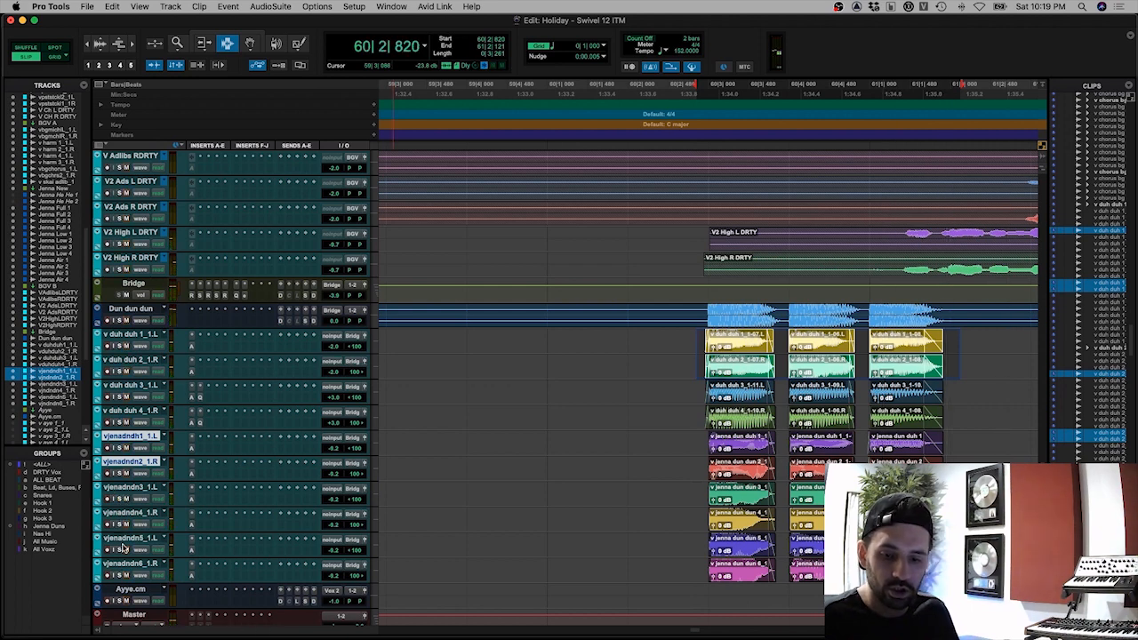
{"action": "left_click", "coordinate": [120, 550]}
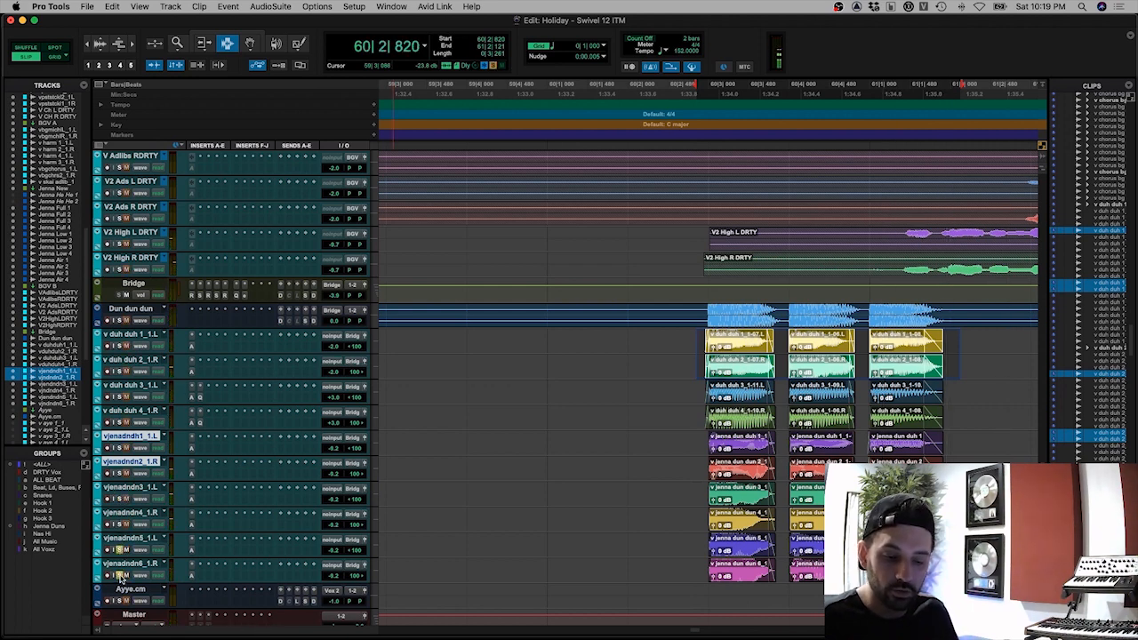
{"action": "key", "text": "space"}
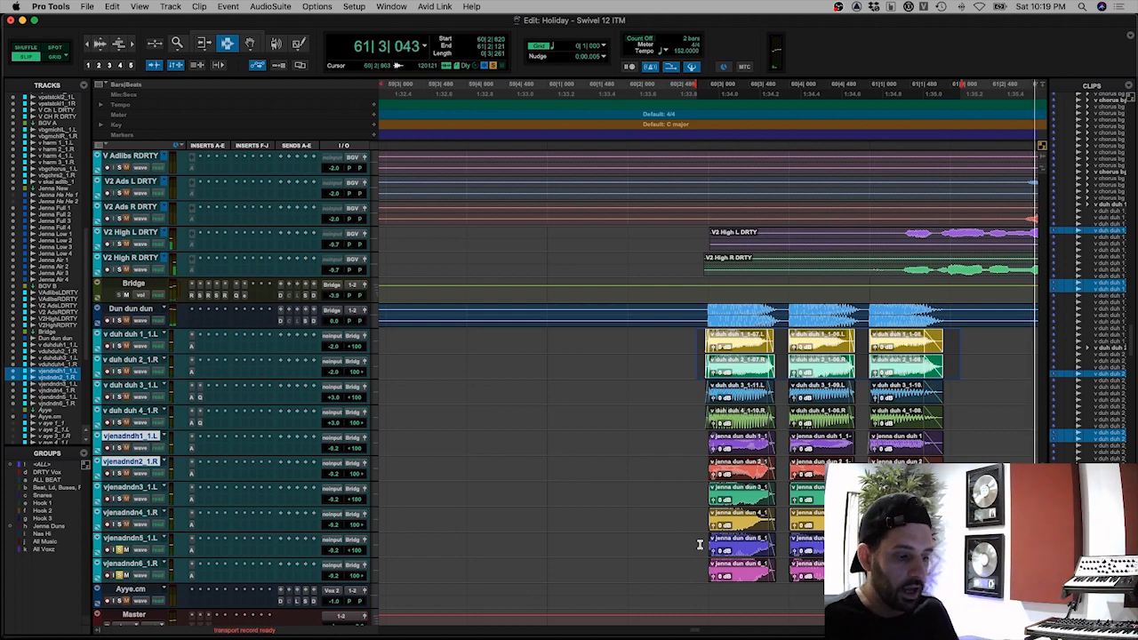
Step: Enable the edit group of the vjenadndn tracks, select their hits from 60|2|827 to 61|2|086, and audition all six tracks soloed together
{"action": "left_click", "coordinate": [711, 544]}
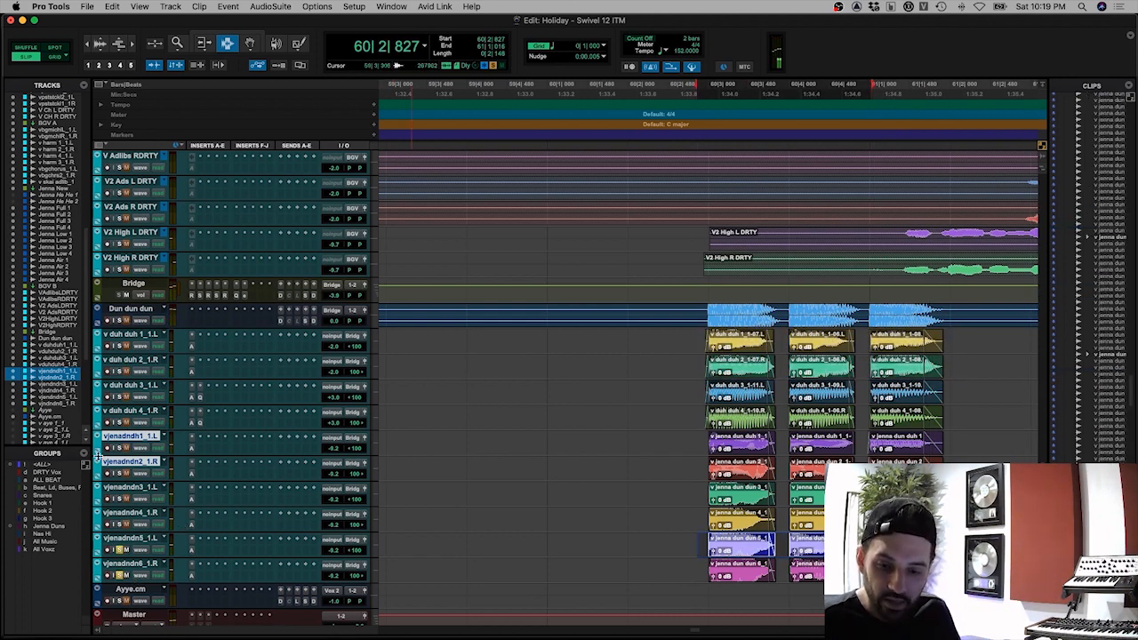
{"action": "left_click", "coordinate": [49, 528]}
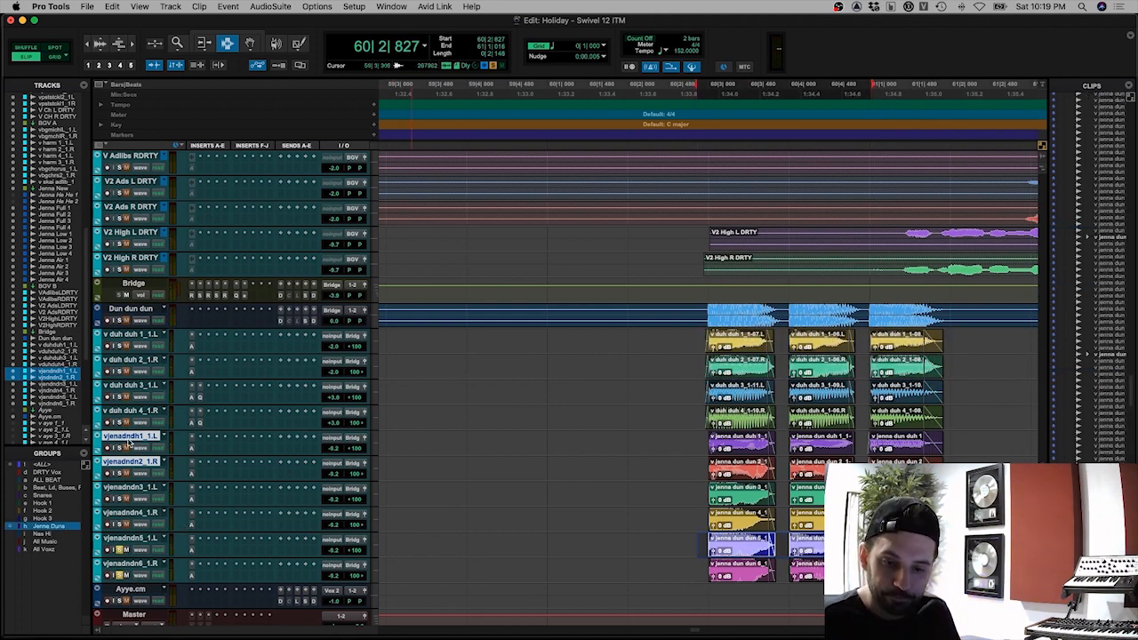
{"action": "left_click_drag", "start_coordinate": [699, 486], "coordinate": [944, 442]}
{"action": "key", "text": "space"}
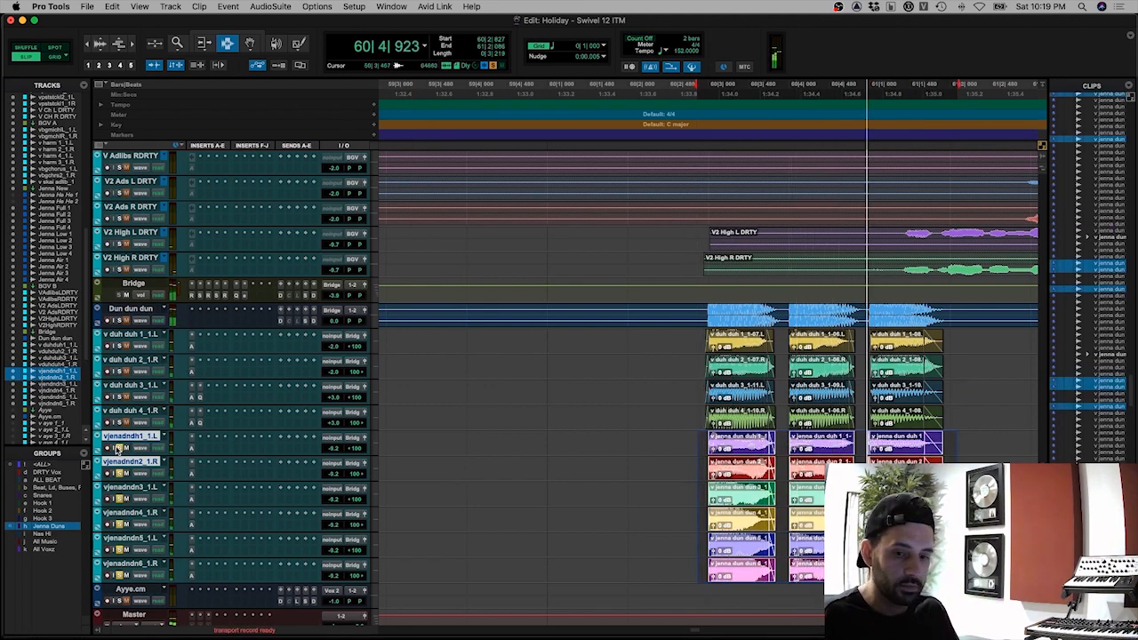
{"action": "key", "text": "space"}
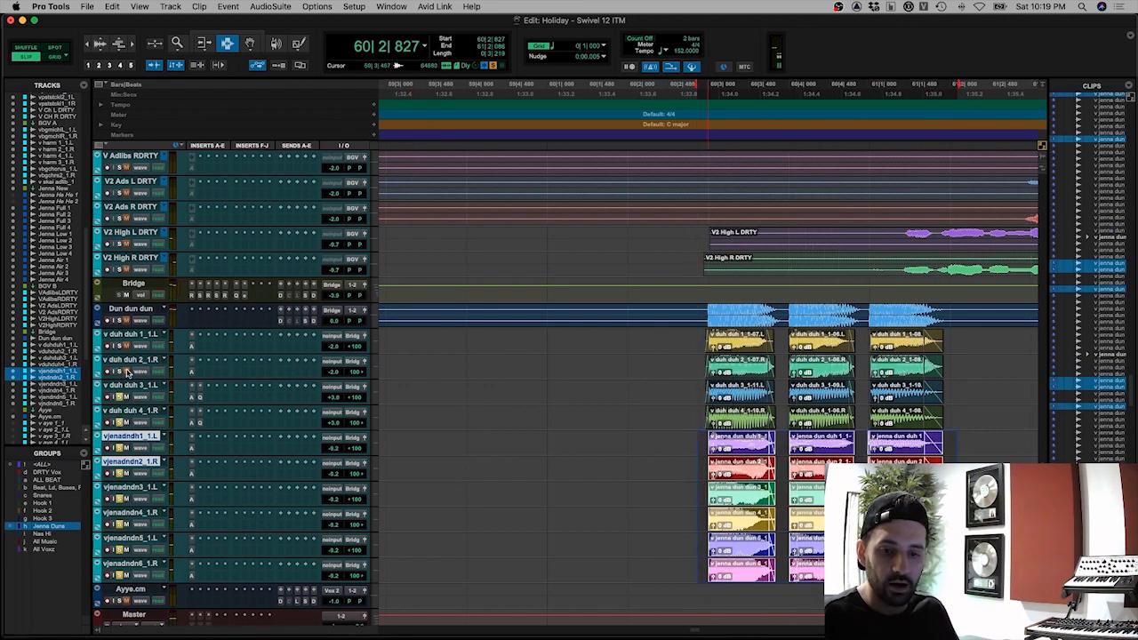
Step: Add the v duh duh 1 to 4 tracks to the soloed vjenadndn tracks and audition the full stack
{"action": "key", "text": "space"}
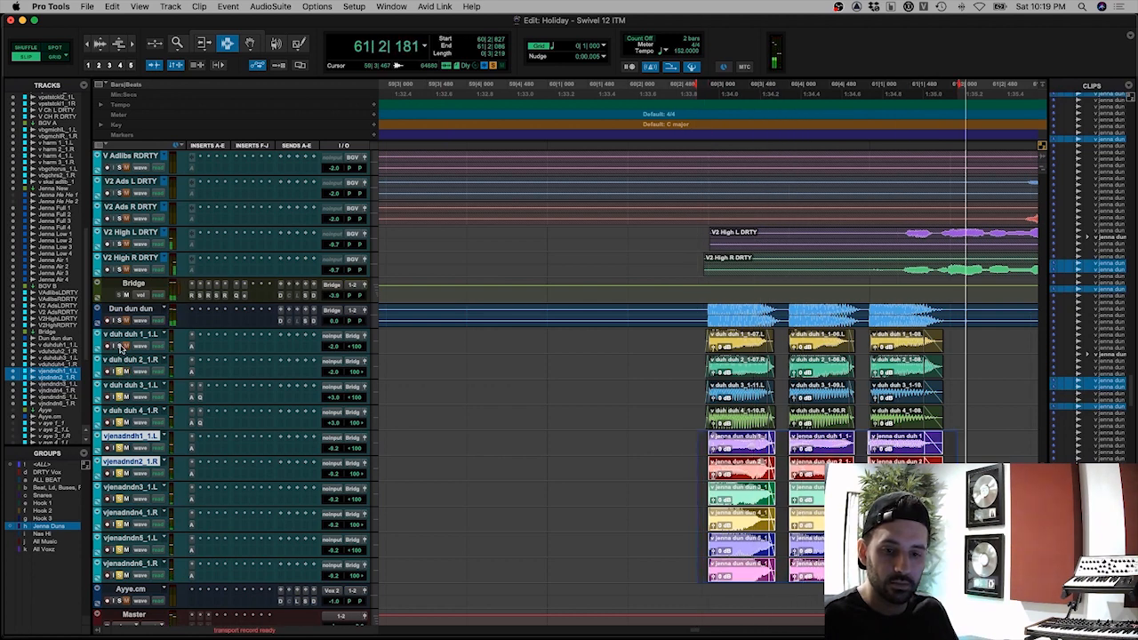
{"action": "key", "text": "space"}
{"action": "key", "text": "space"}
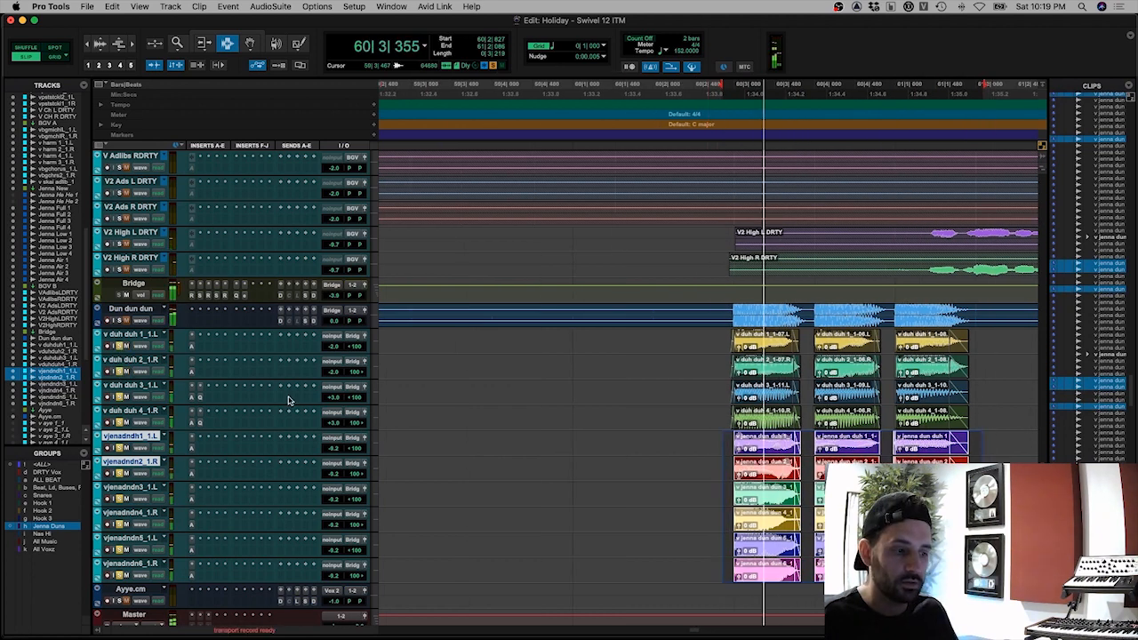
{"action": "key", "text": "space"}
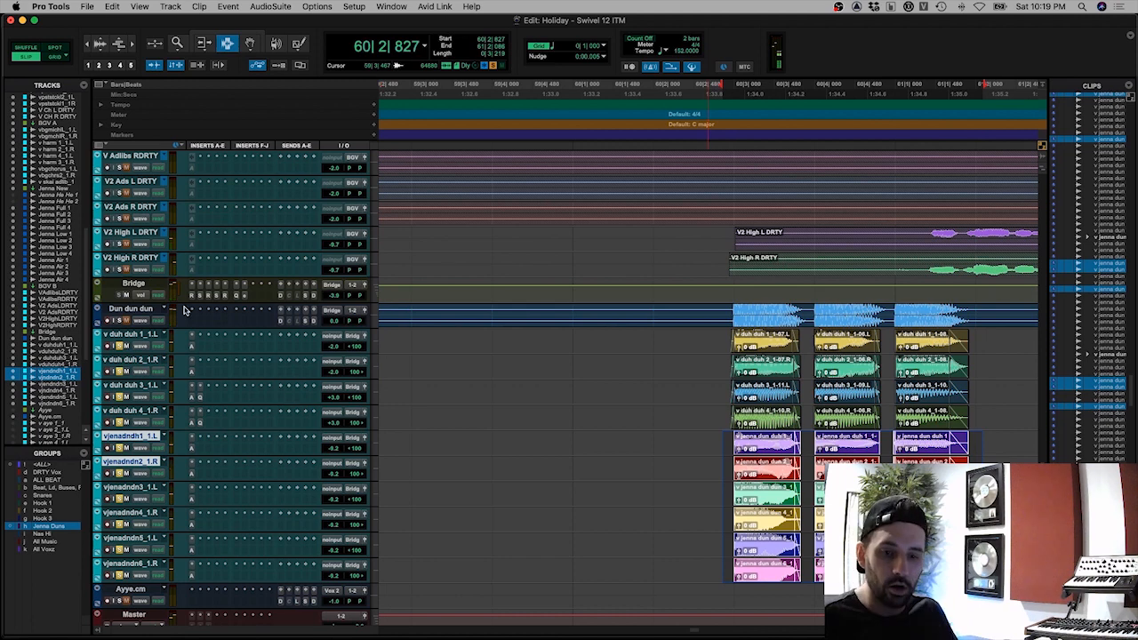
Step: Hide the Bridge, v duh duh and vjenadndn tracks, and select the printed Dun dun dun hits from 60|2|792 to 61|2|248
{"action": "left_click", "coordinate": [124, 336]}
{"action": "left_click", "coordinate": [134, 574], "text": "shift"}
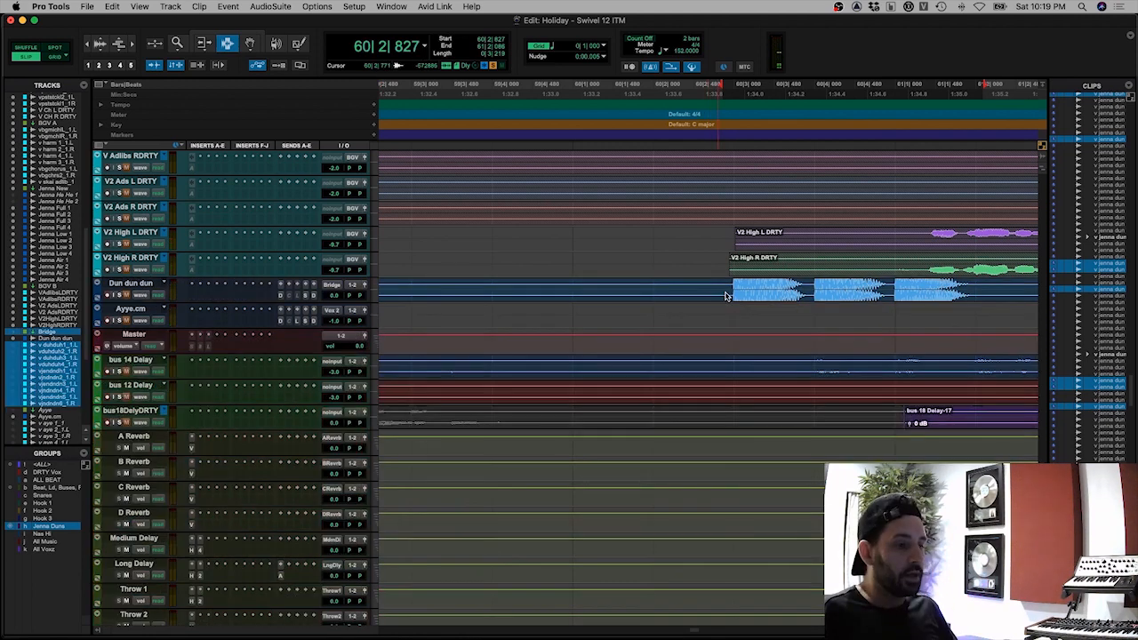
{"action": "left_click", "coordinate": [727, 295]}
{"action": "left_click", "coordinate": [995, 295], "text": "shift"}
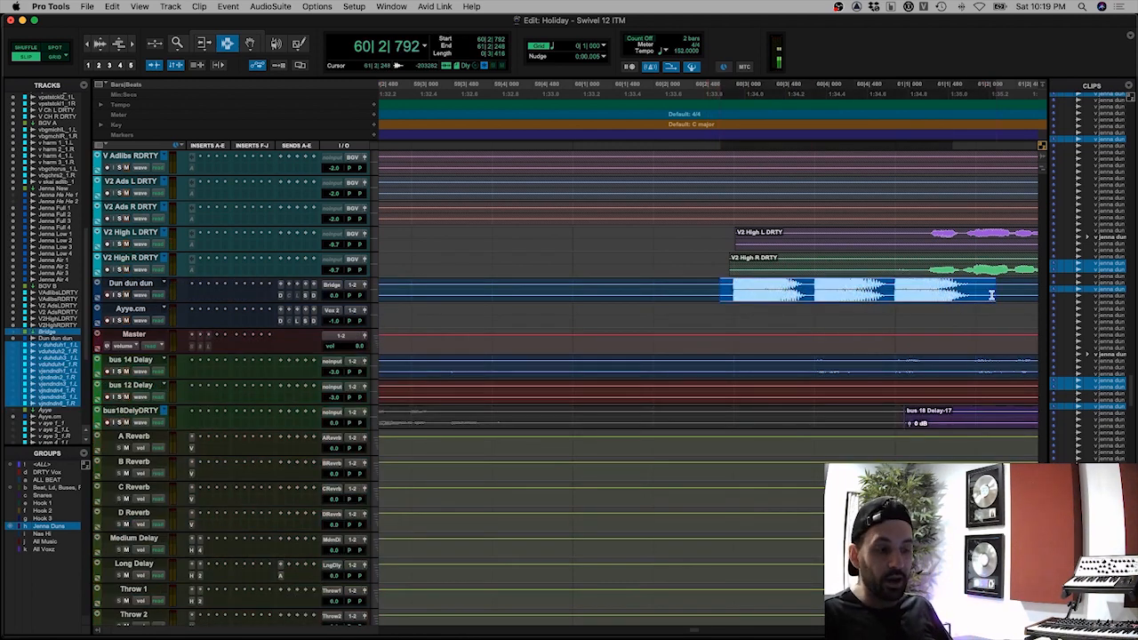
Step: Solo the printed Dun dun dun track and audition it from 60|2|679
{"action": "left_click", "coordinate": [991, 295]}
{"action": "scroll", "coordinate": [706, 293], "scroll_direction": "down", "scroll_amount": 3}
{"action": "left_click", "coordinate": [709, 293]}
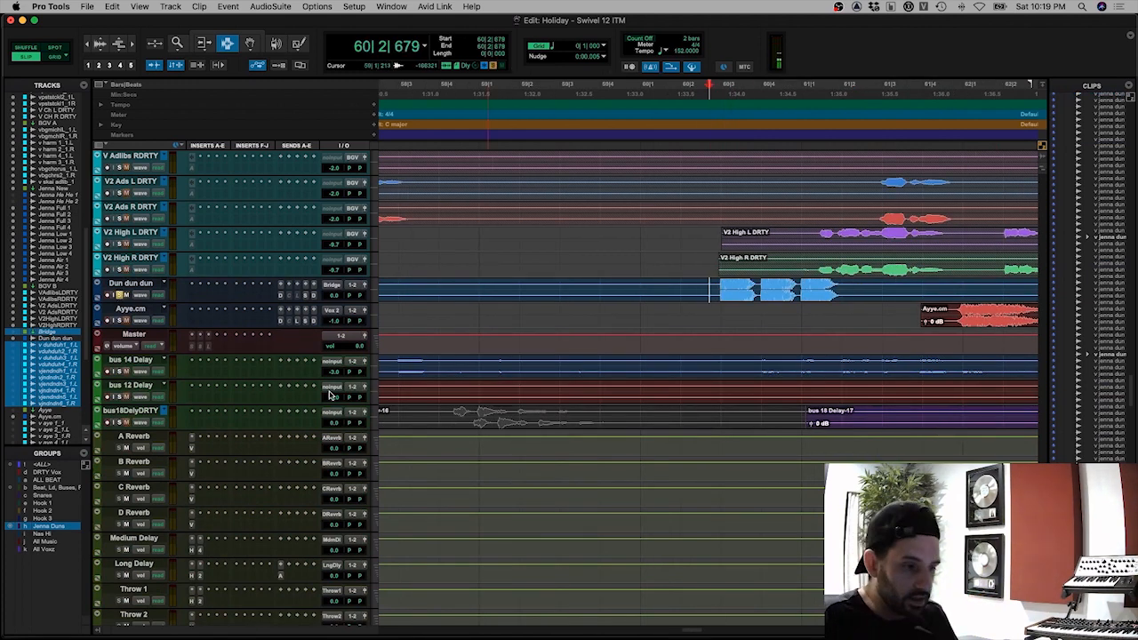
{"action": "key", "text": "space"}
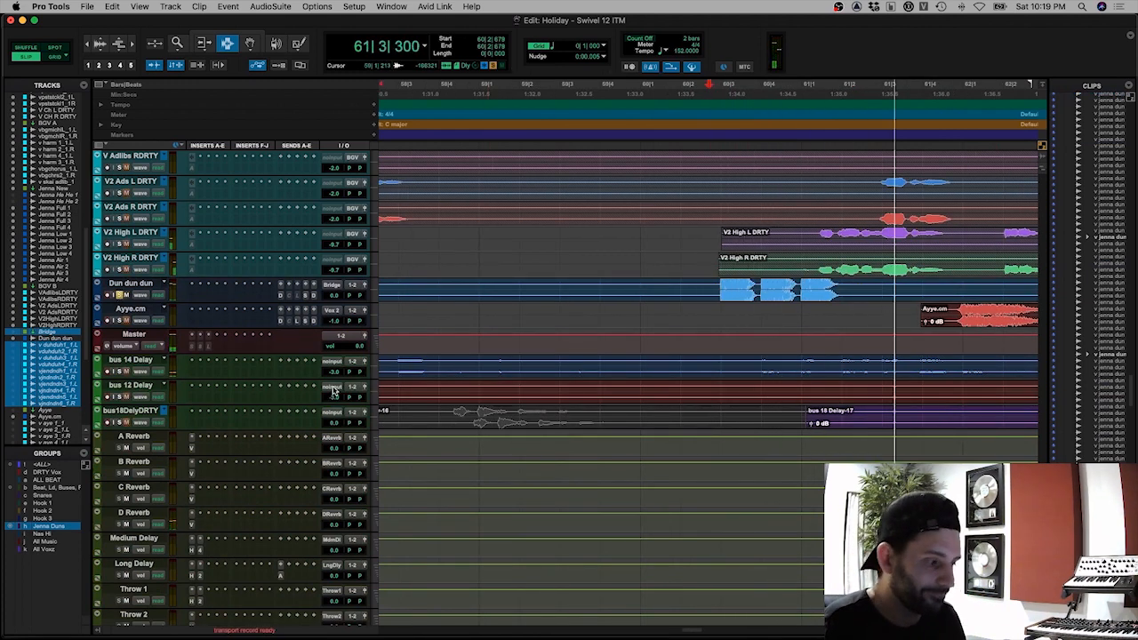
{"action": "key", "text": "space"}
Step: Solo the Ayye.cm track and audition its first chants from 61|2|764
{"action": "key", "text": "r"}
{"action": "key", "text": "r"}
{"action": "key", "text": "r"}
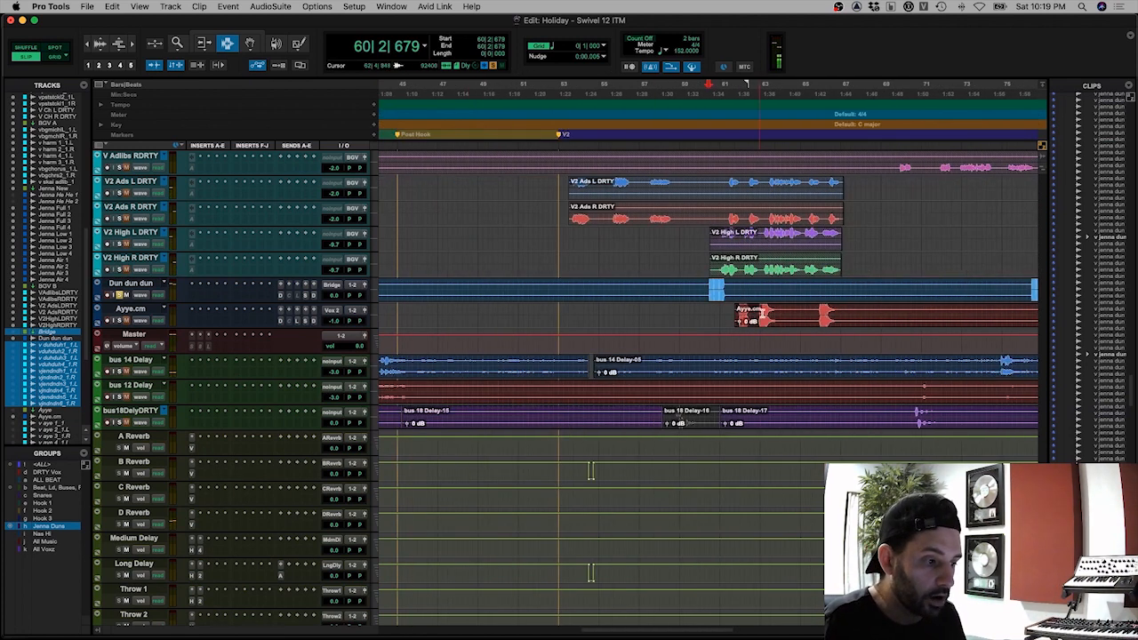
{"action": "left_click", "coordinate": [761, 311]}
{"action": "key", "text": "t"}
{"action": "key", "text": "t"}
{"action": "left_click", "coordinate": [566, 315]}
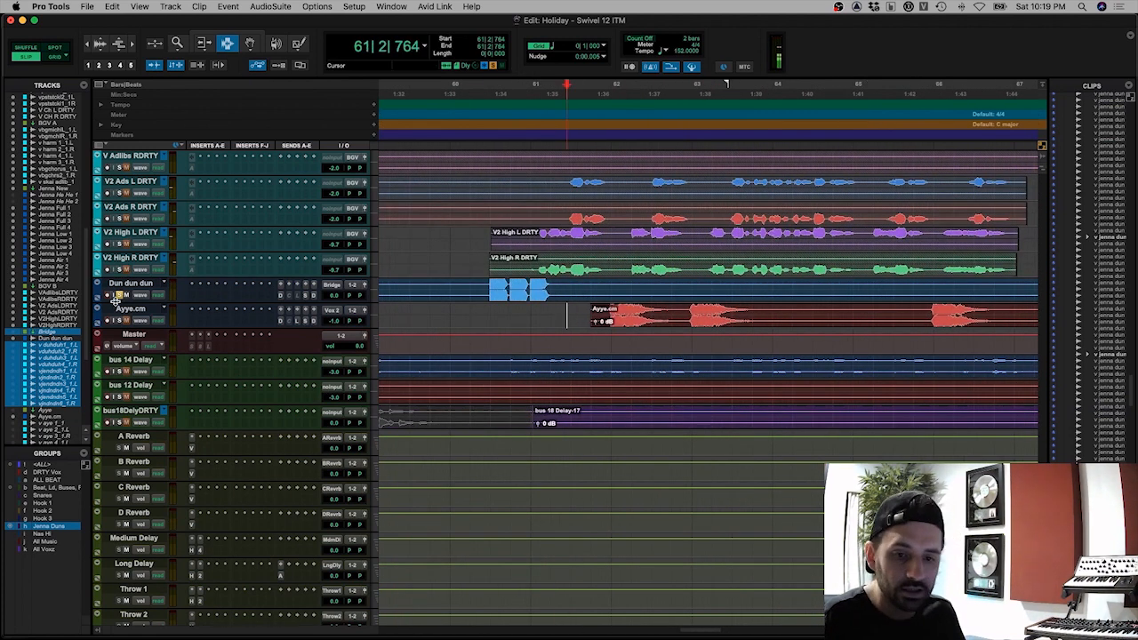
{"action": "key", "text": "space"}
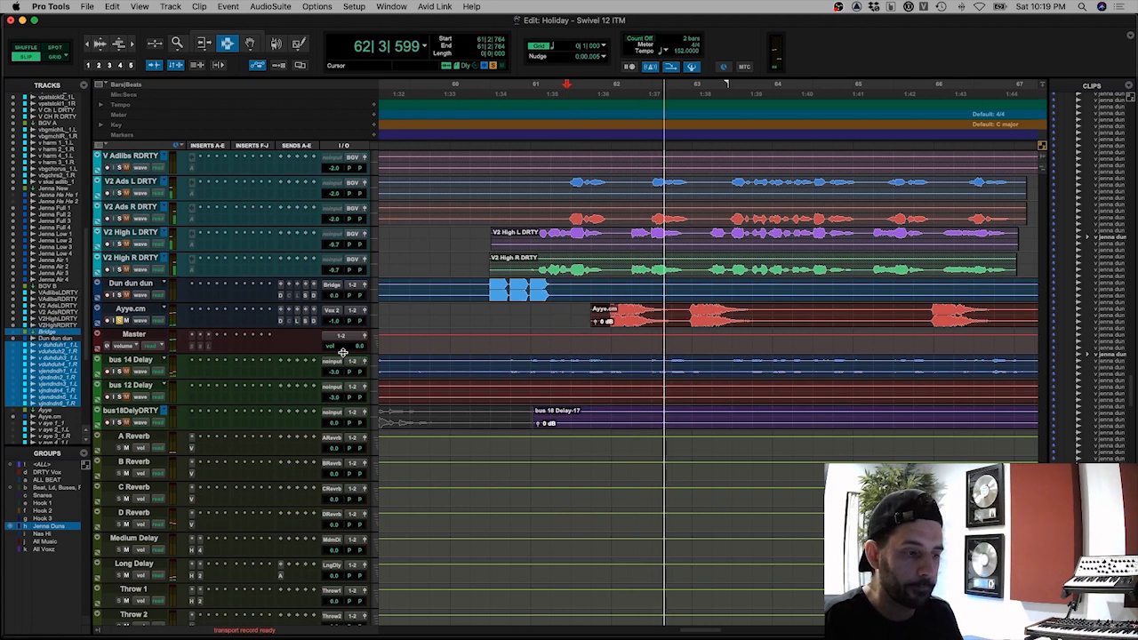
Step: Review the Ayye.cm sends, including D Reverb, Long Delay and Doubler, with playback stopped, and close the send window
{"action": "left_click", "coordinate": [280, 320]}
{"action": "key", "text": "space"}
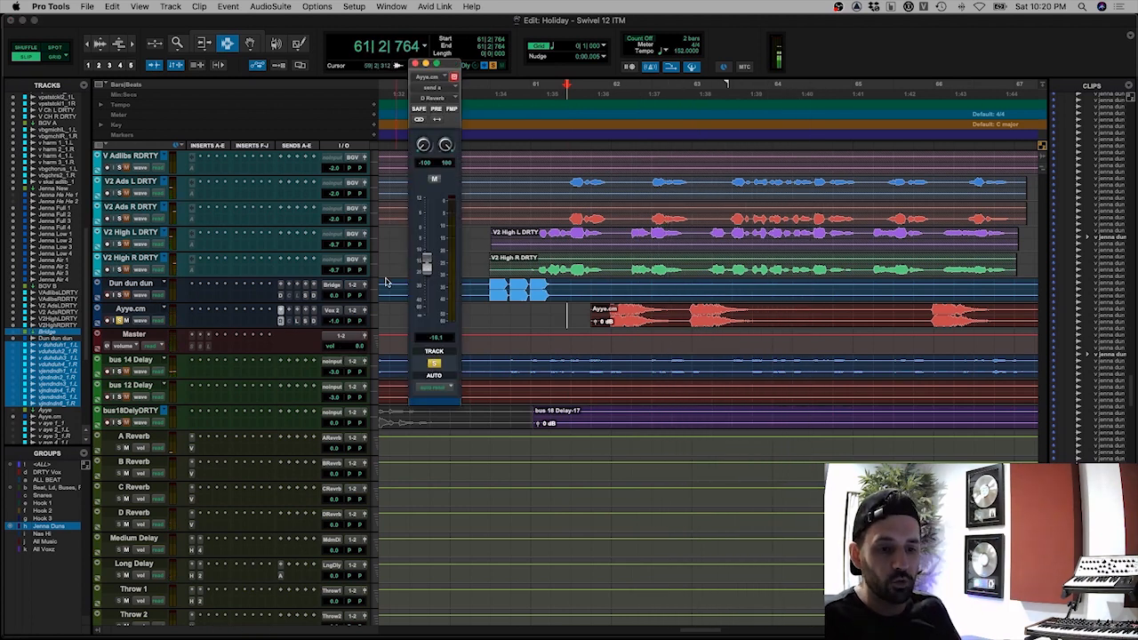
{"action": "left_click", "coordinate": [299, 322]}
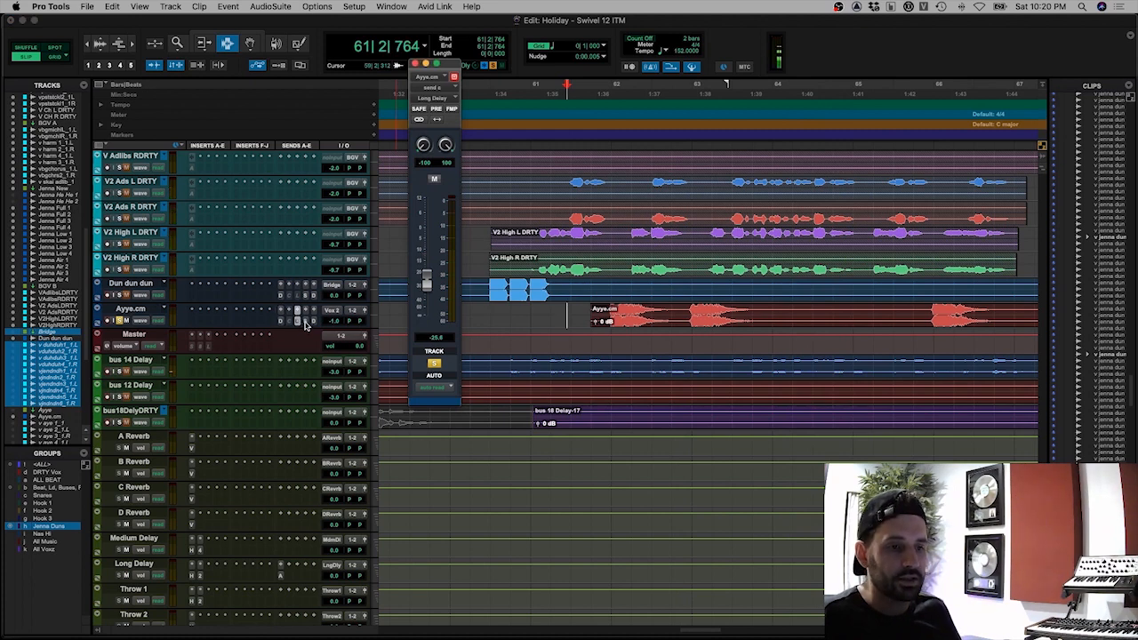
{"action": "left_click", "coordinate": [305, 321]}
{"action": "left_click", "coordinate": [313, 321]}
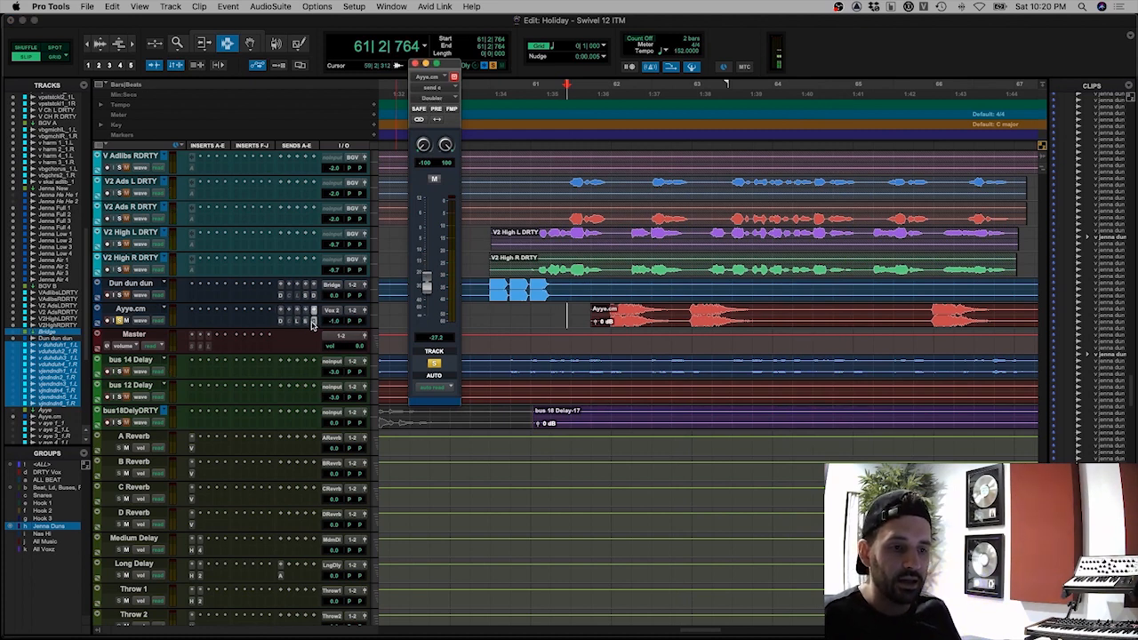
{"action": "left_click", "coordinate": [313, 321]}
Step: Show the Ayye bus and its v aye and v ayee low tracks, with the cursor placed at 61|4|623
{"action": "key", "text": "r"}
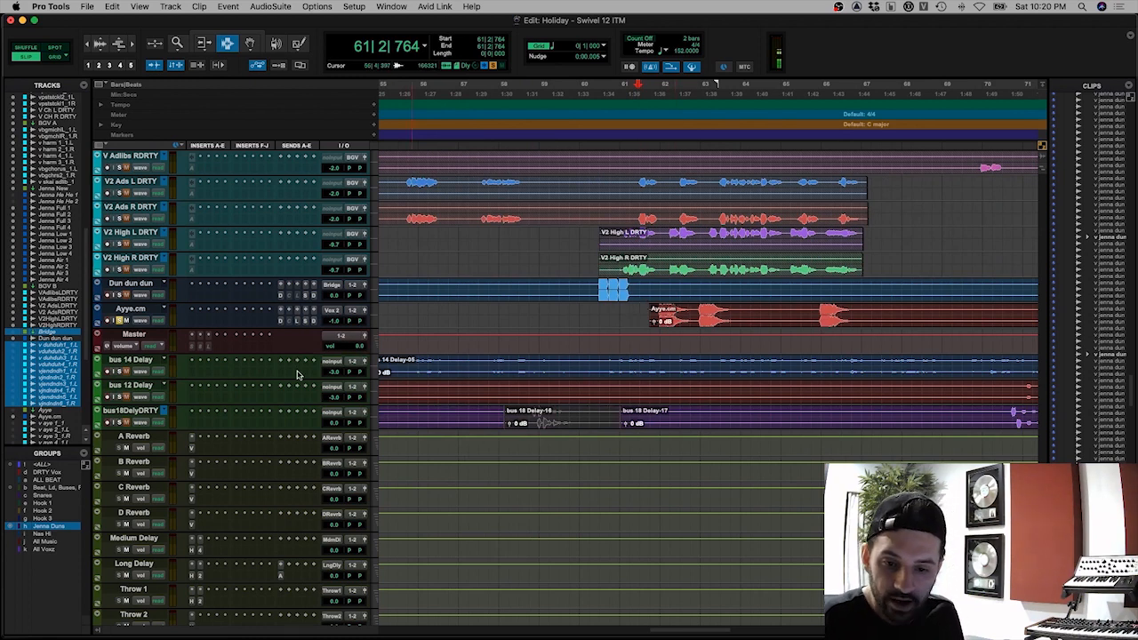
{"action": "key", "text": "KP_Decimal"}
{"action": "key", "text": "KP_1"}
{"action": "key", "text": "KP_Decimal"}
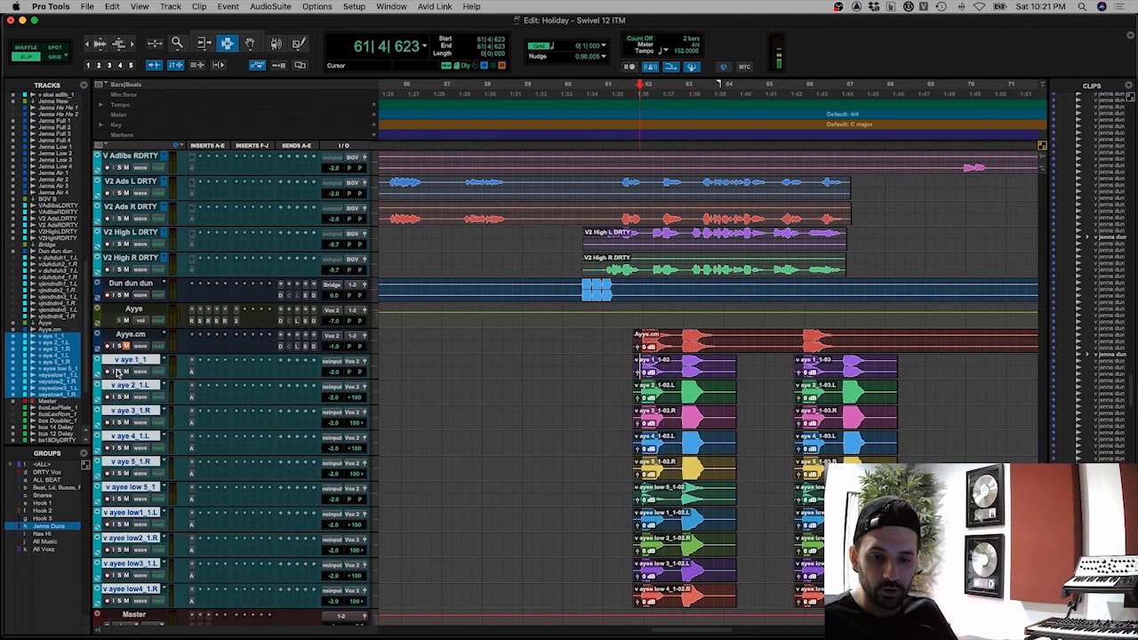
Step: Audition the v aye 1_1, v aye 2_1.L and v aye 3_1.R tracks one at a time in solo from 61|4|623
{"action": "key", "text": "space"}
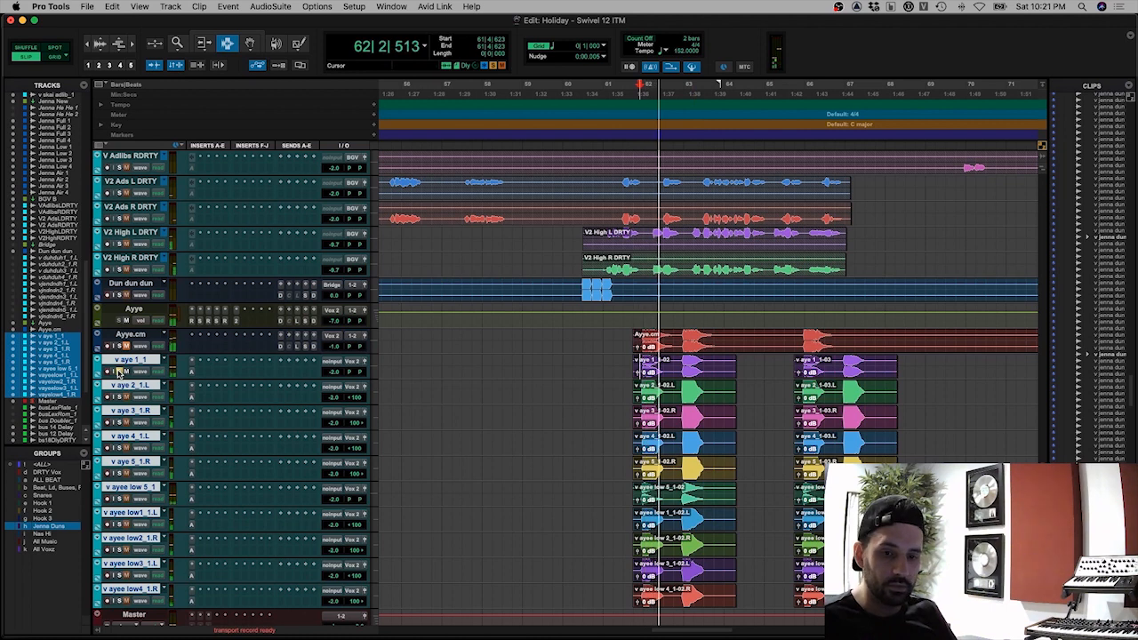
{"action": "key", "text": "space"}
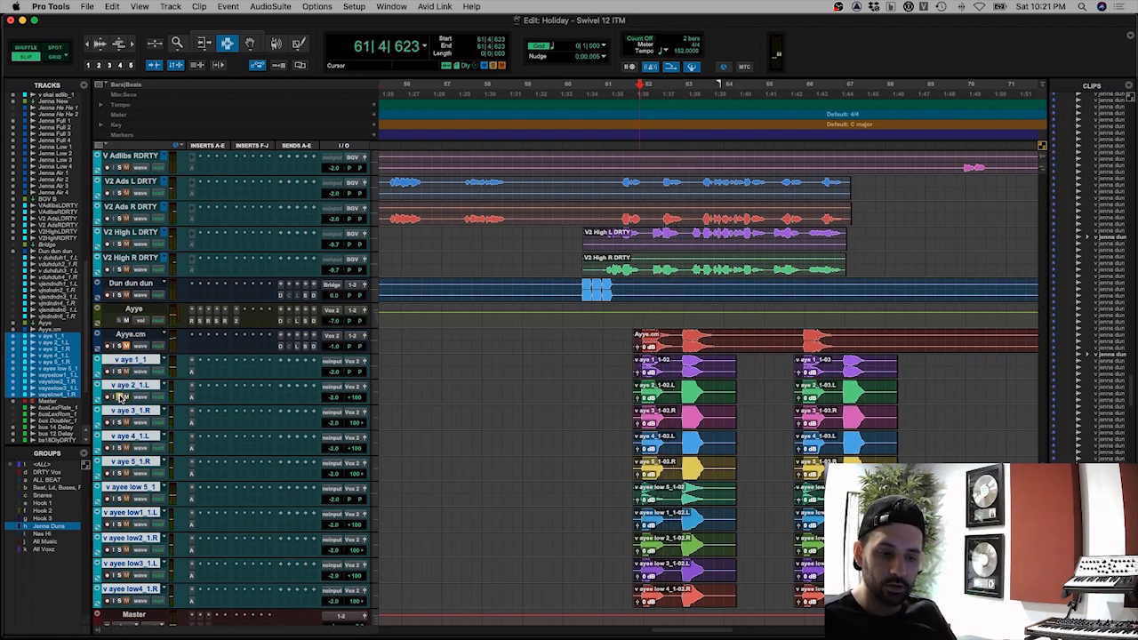
{"action": "key", "text": "space"}
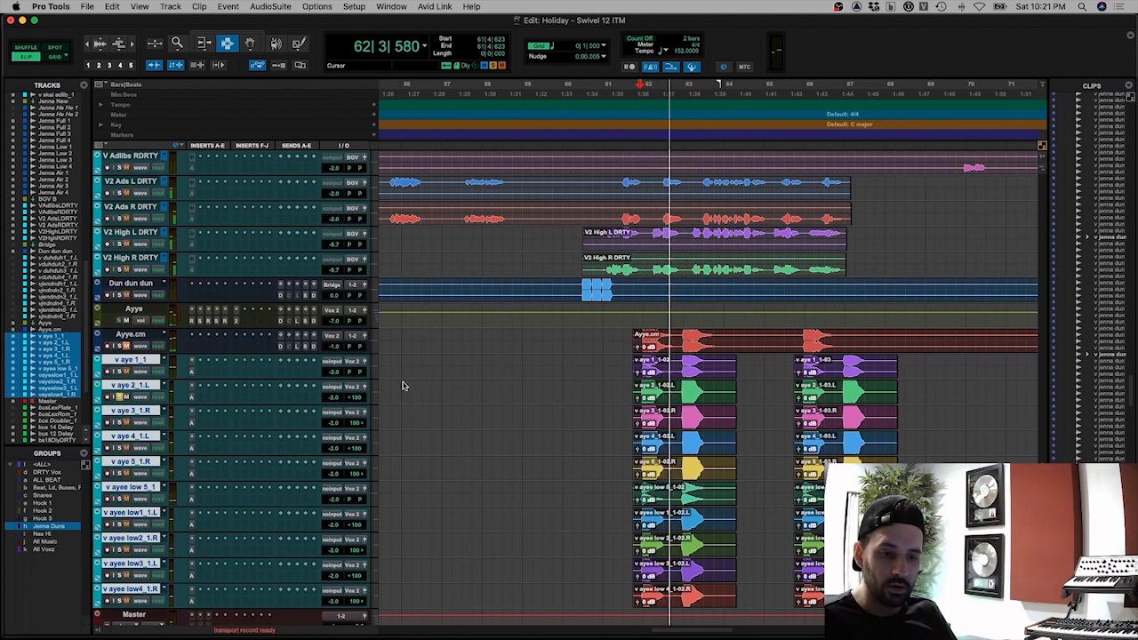
{"action": "key", "text": "space"}
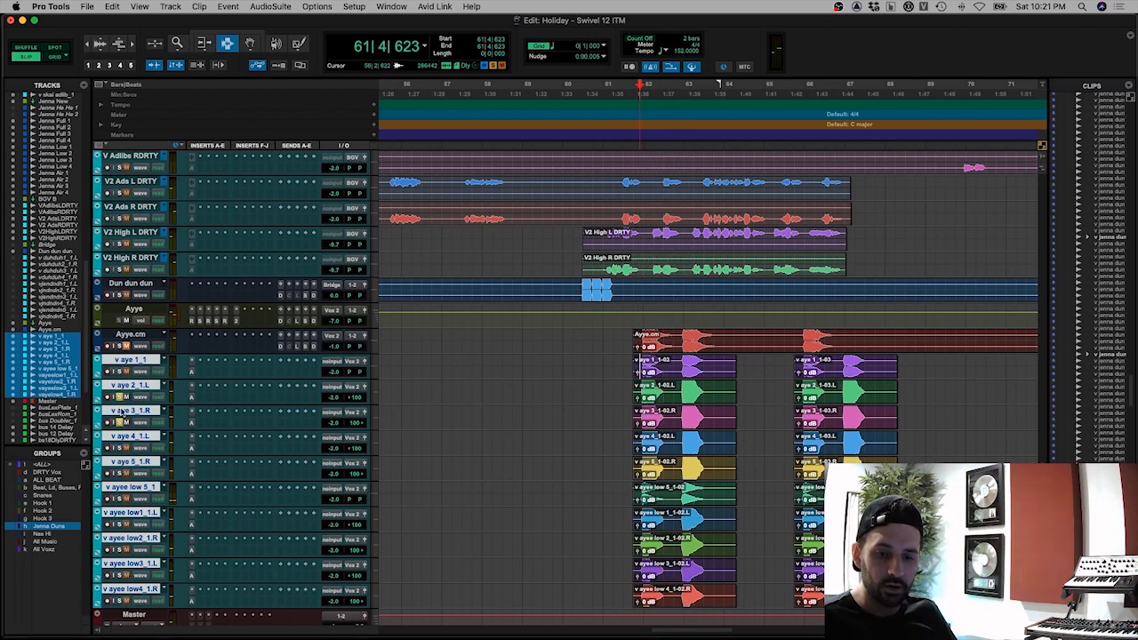
{"action": "key", "text": "space"}
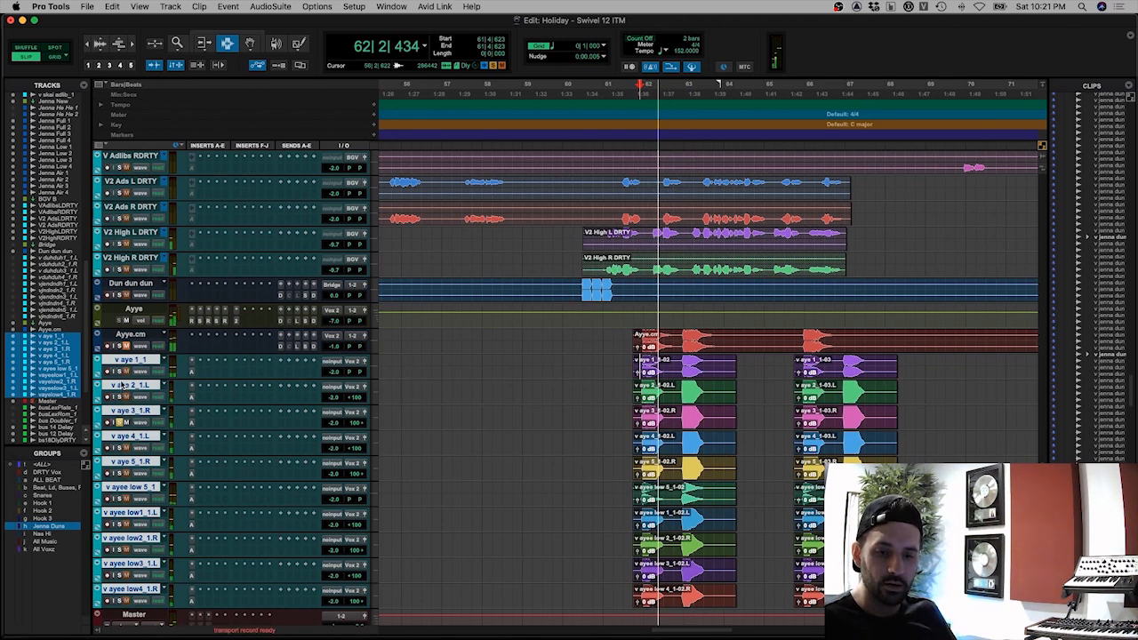
{"action": "key", "text": "space"}
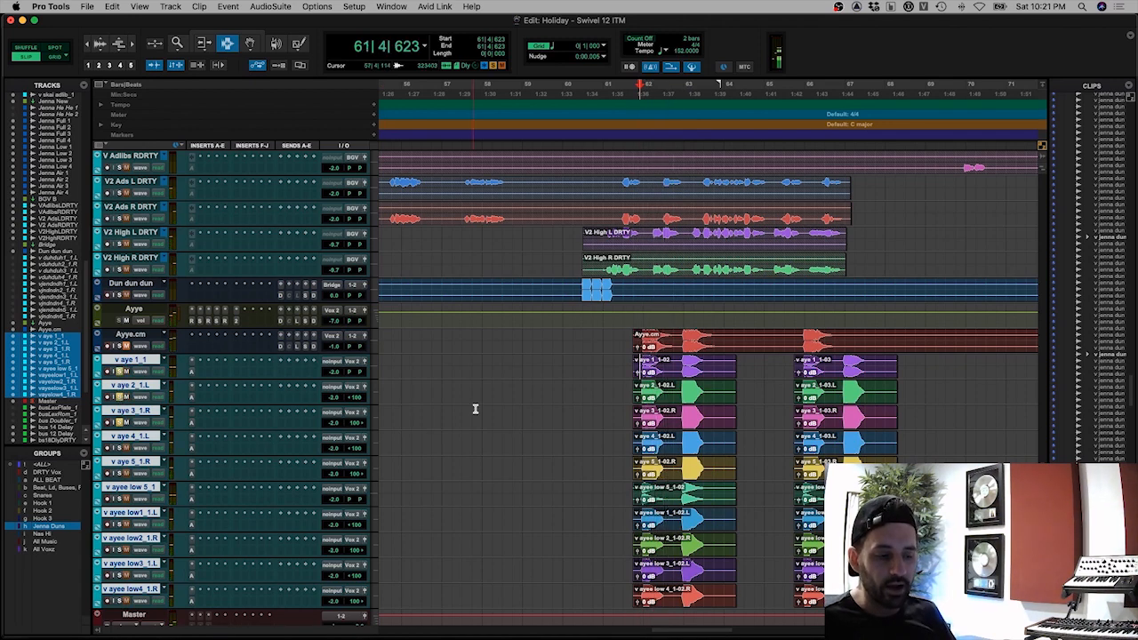
Step: Audition the first three v aye tracks together, followed by v aye 4_1.L with v aye 5_1.R and the complete ayye stack
{"action": "key", "text": "space"}
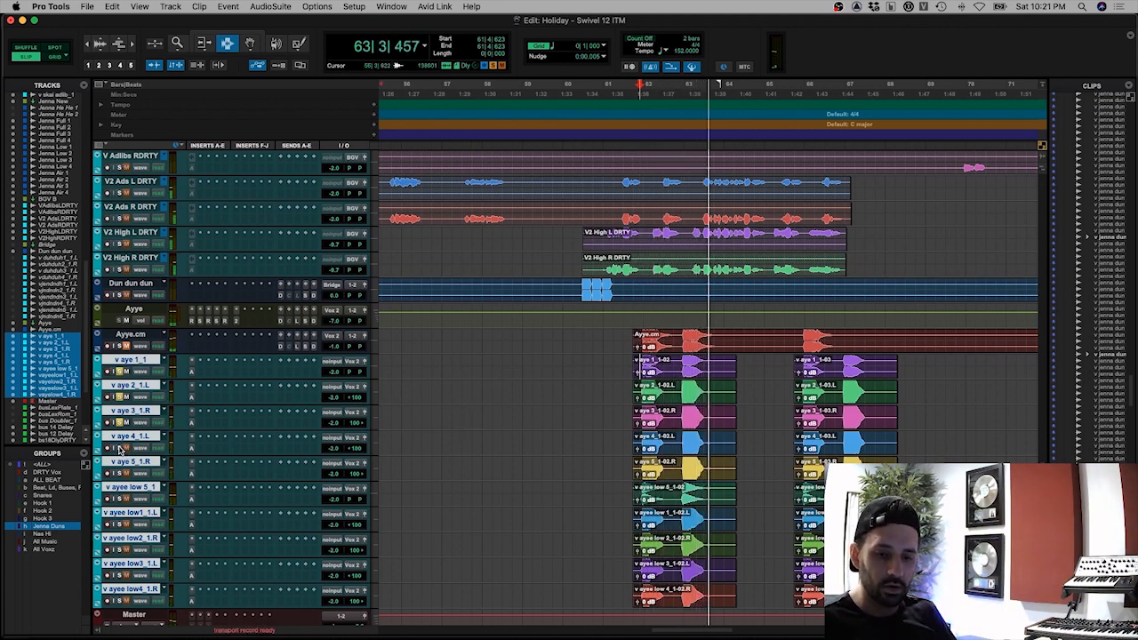
{"action": "key", "text": "space"}
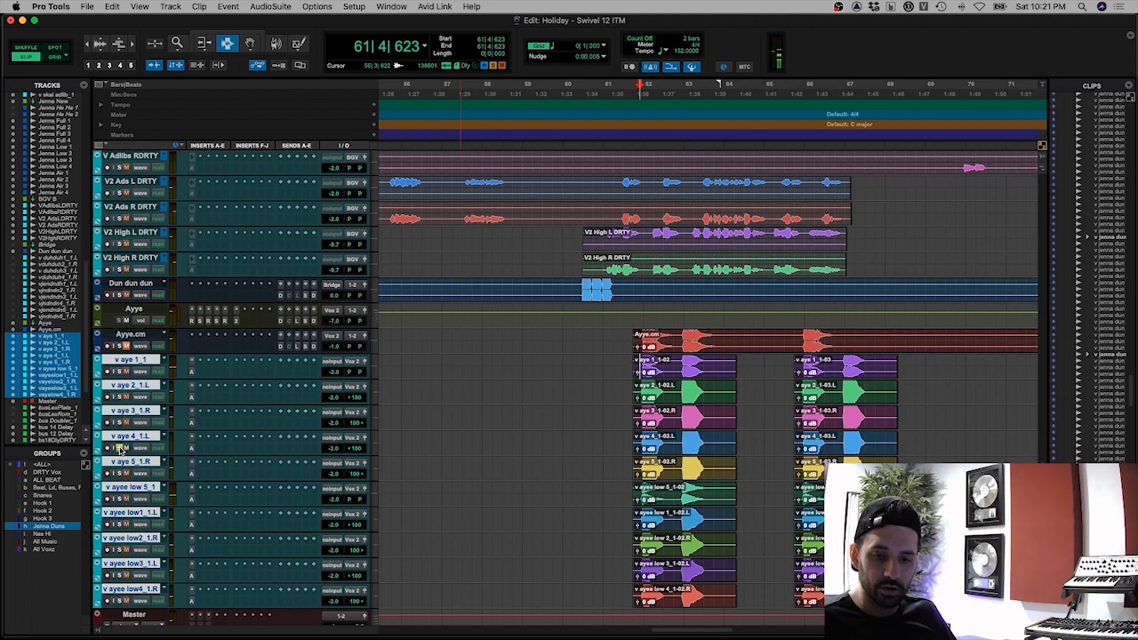
{"action": "key", "text": "space"}
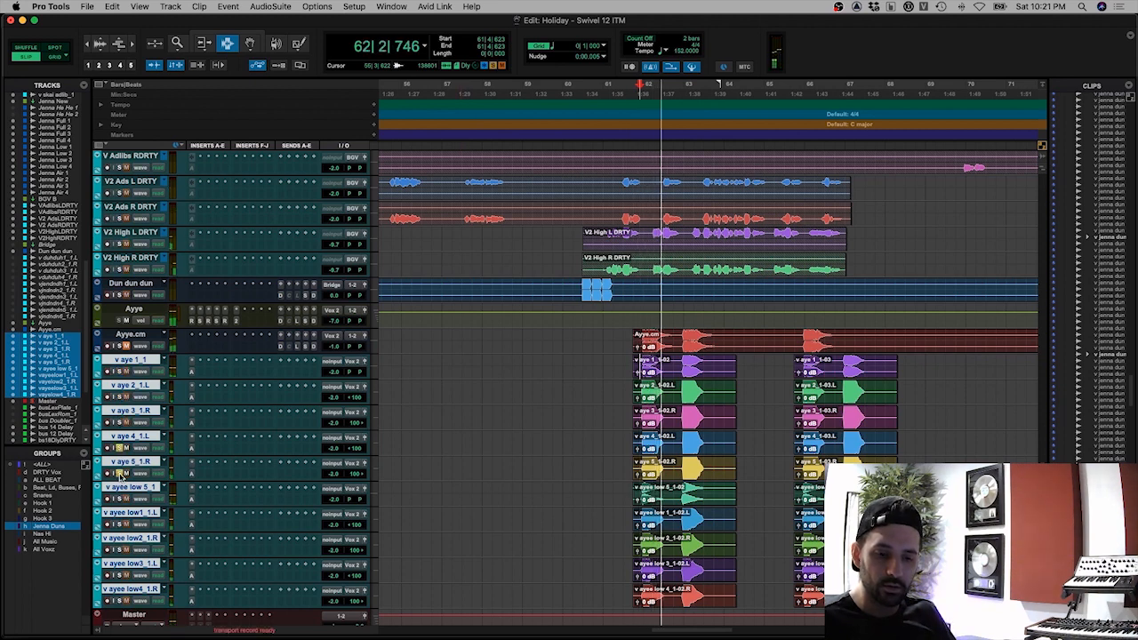
{"action": "key", "text": "space"}
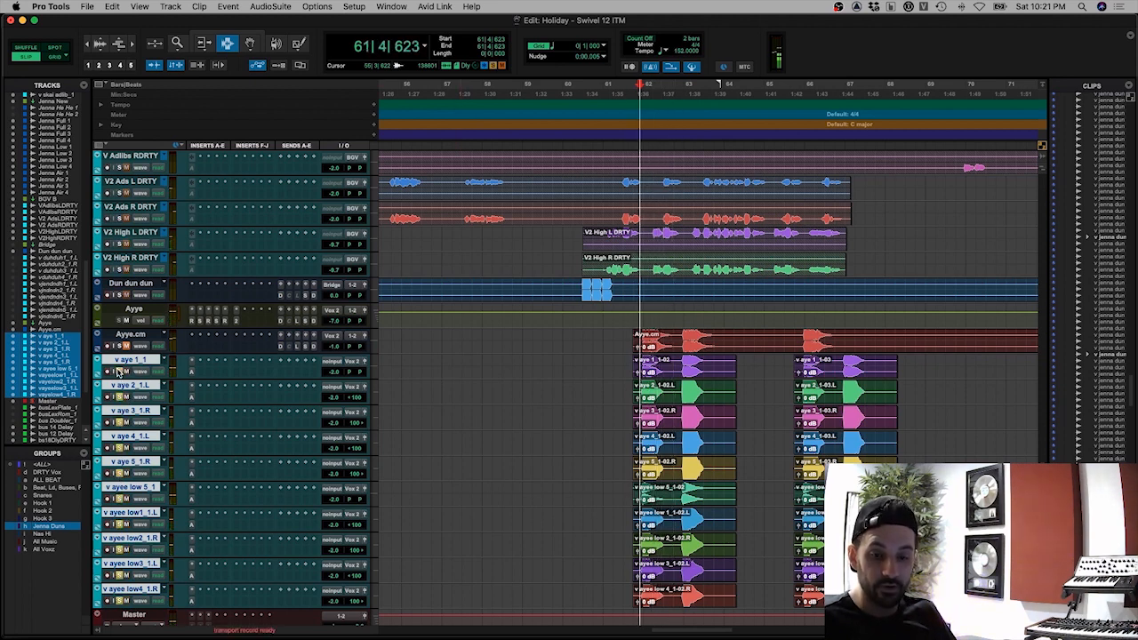
{"action": "key", "text": "space"}
{"action": "key", "text": "space"}
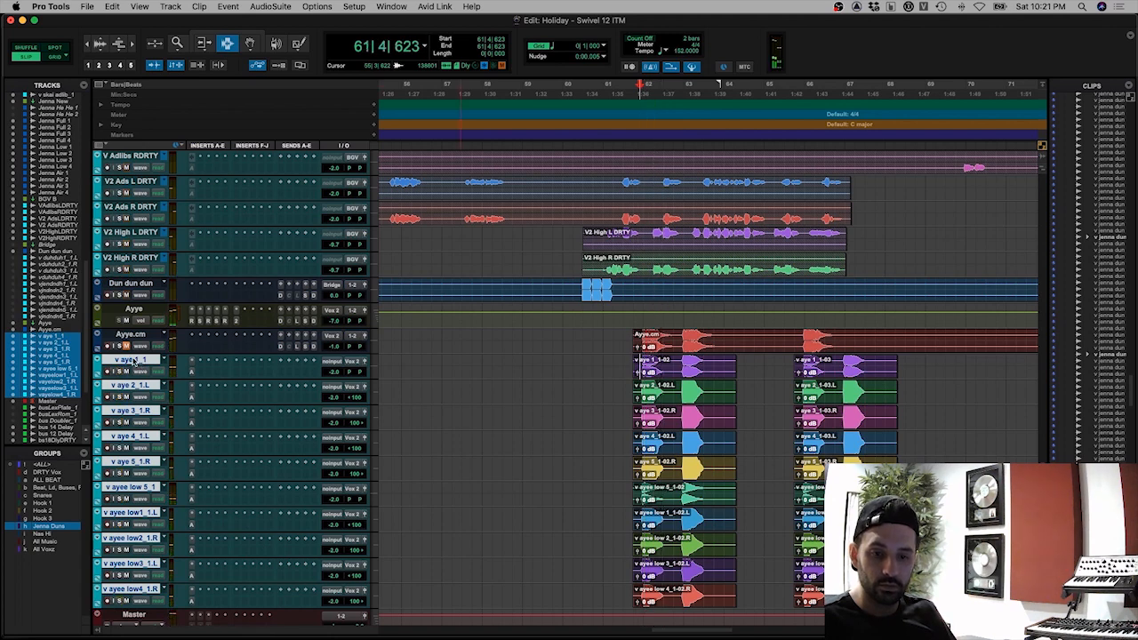
Step: Select and solo only v aye 1_1 through v aye 5_1.R and audition this upper chant layer
{"action": "left_click", "coordinate": [133, 360]}
{"action": "left_click", "coordinate": [129, 462], "text": "shift"}
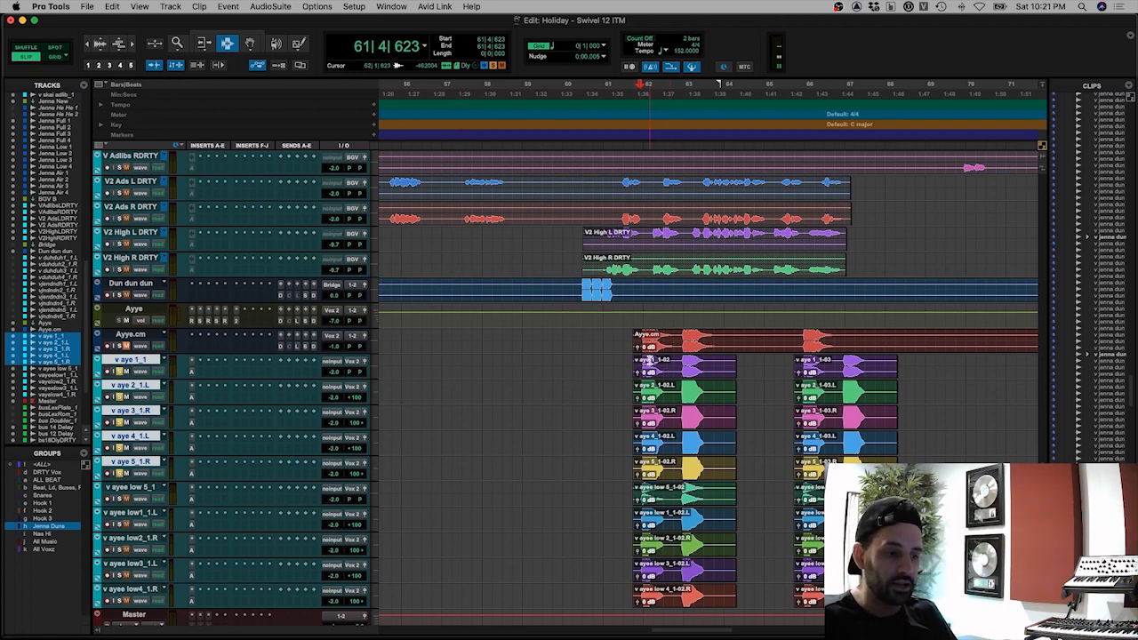
{"action": "key", "text": "space"}
{"action": "key", "text": "space"}
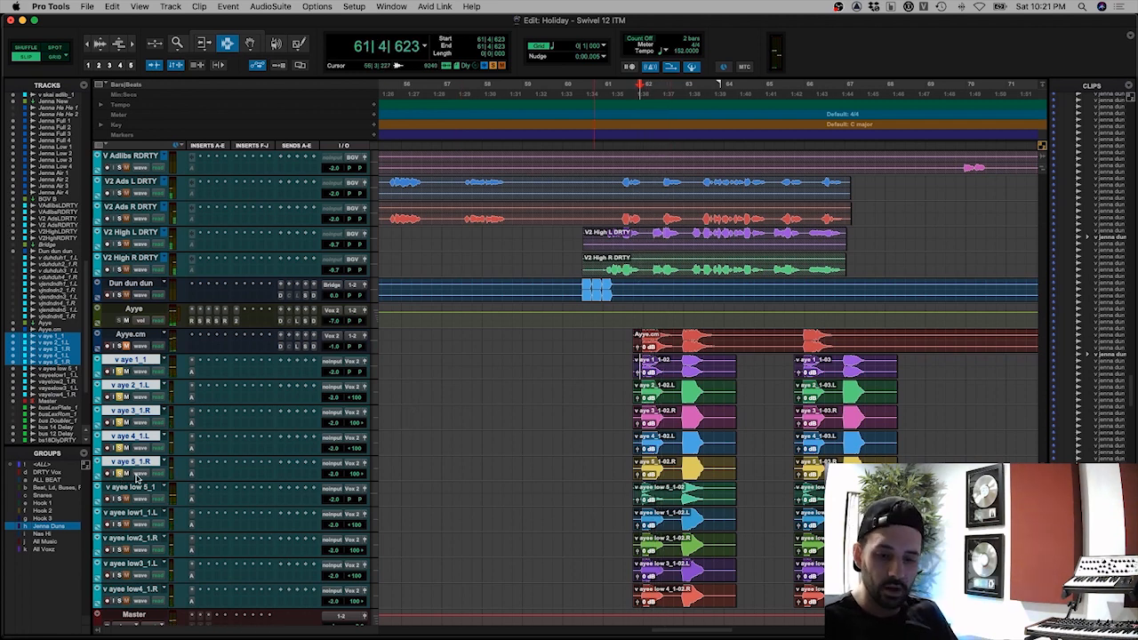
{"action": "key", "text": "space"}
Step: Select and solo only v ayee low 5_1 through v ayee low4_1.R and audition this low chant layer
{"action": "left_click", "coordinate": [125, 488]}
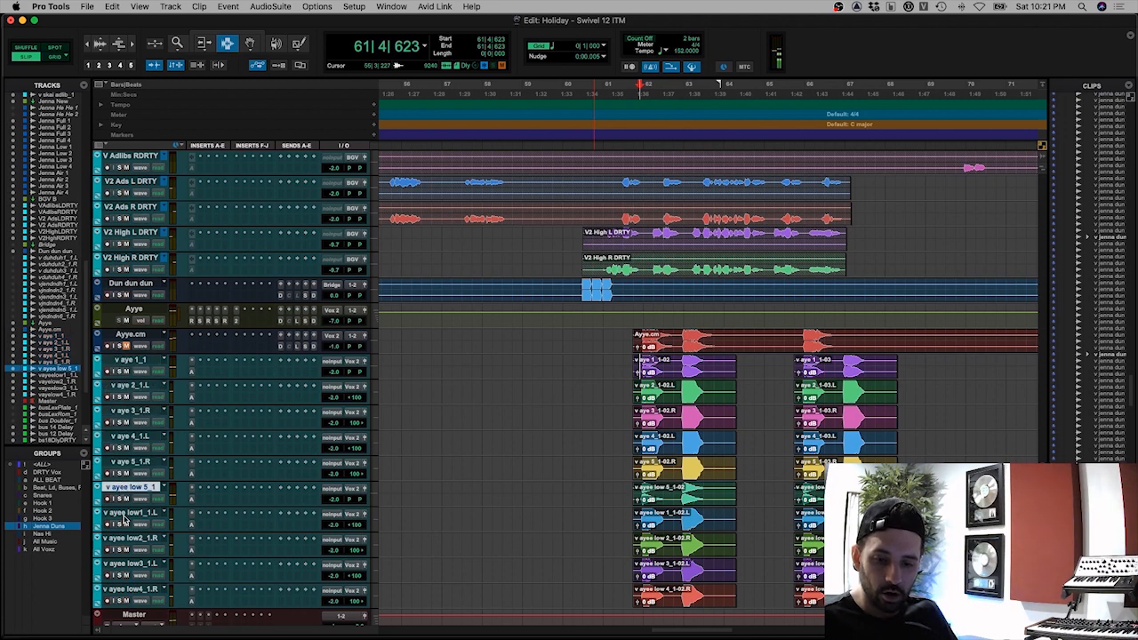
{"action": "left_click", "coordinate": [124, 590], "text": "shift"}
{"action": "left_click", "coordinate": [119, 601]}
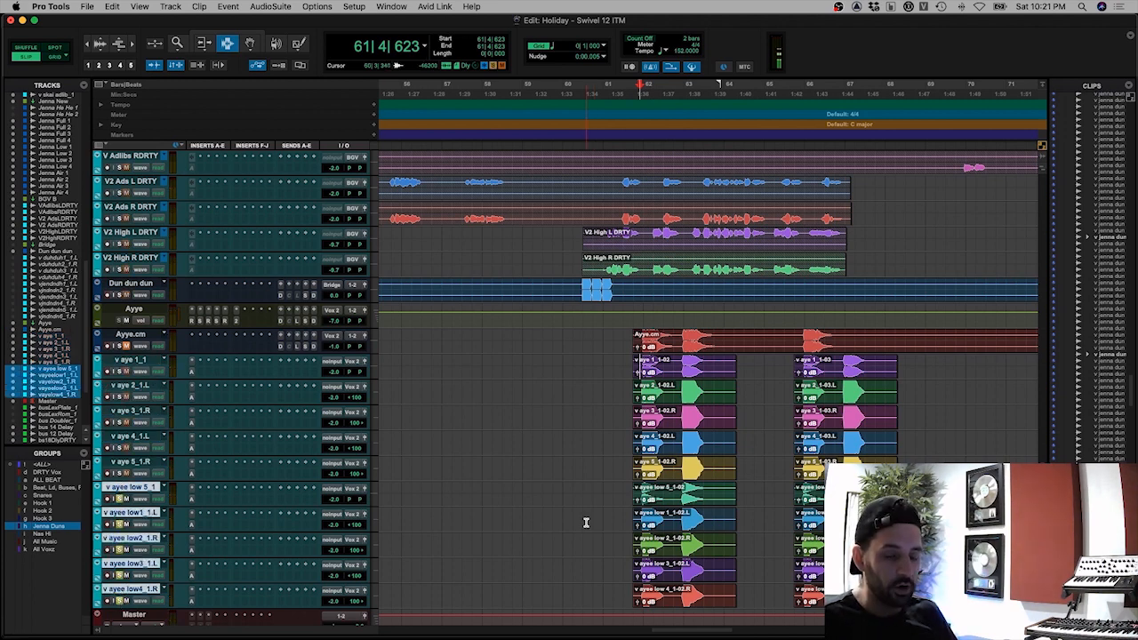
{"action": "key", "text": "space"}
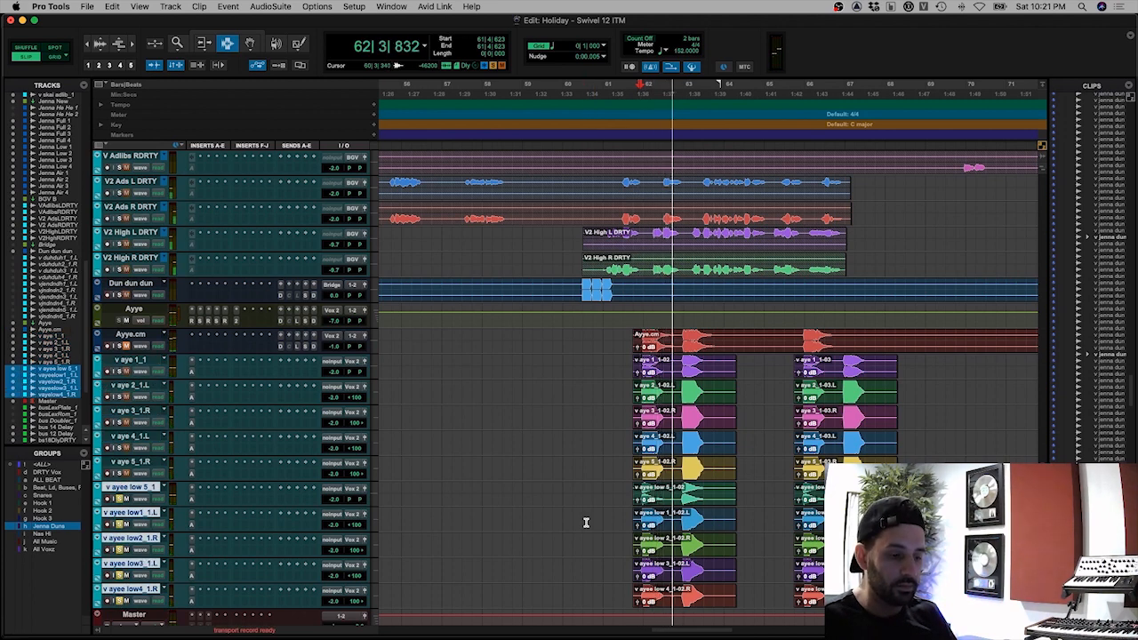
{"action": "key", "text": "space"}
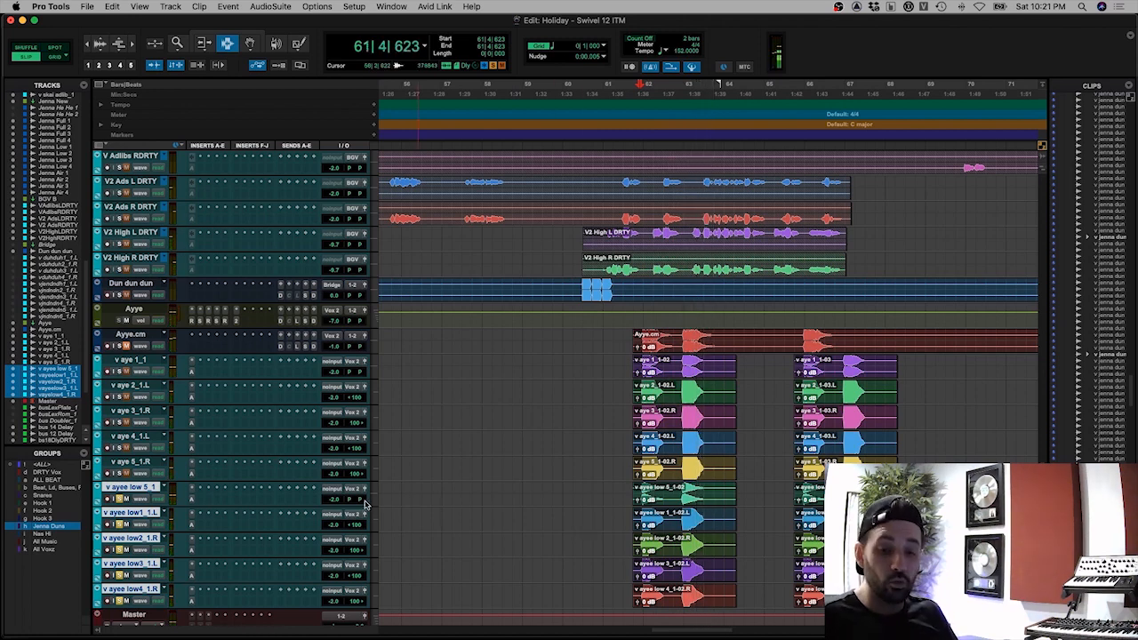
Step: Extend the track selection up to the Ayye bus and review the bus inserts, including SSL Channel, RDeEsser and RC-20 Retro Color
{"action": "left_click", "coordinate": [129, 341], "text": "shift"}
{"action": "left_click", "coordinate": [129, 310], "text": "shift"}
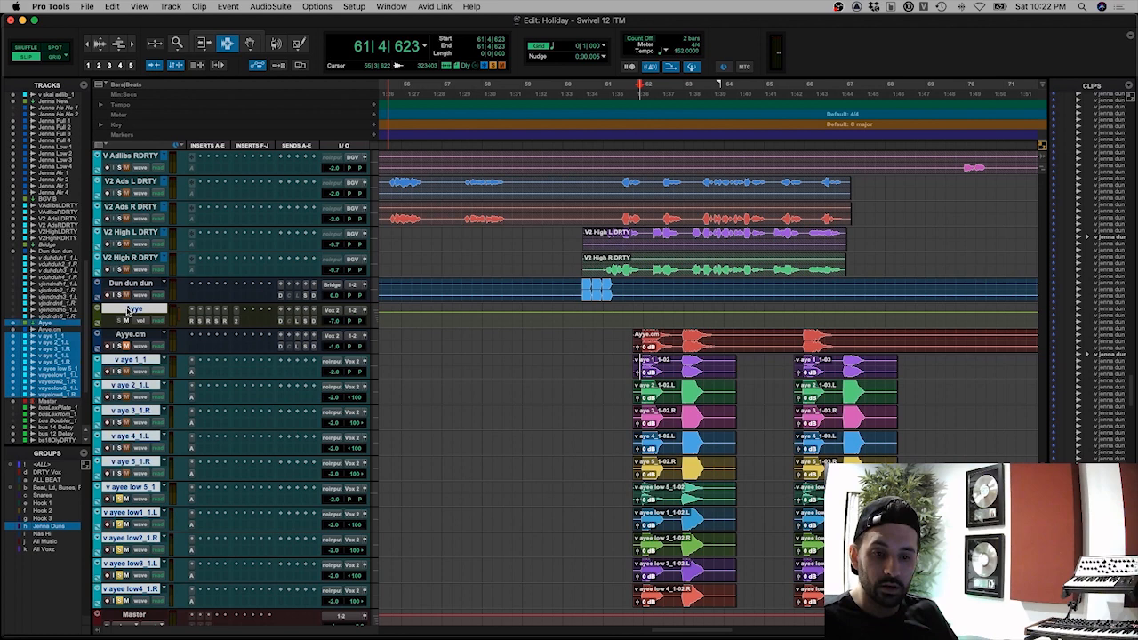
{"action": "left_click", "coordinate": [195, 320]}
{"action": "left_click", "coordinate": [204, 321]}
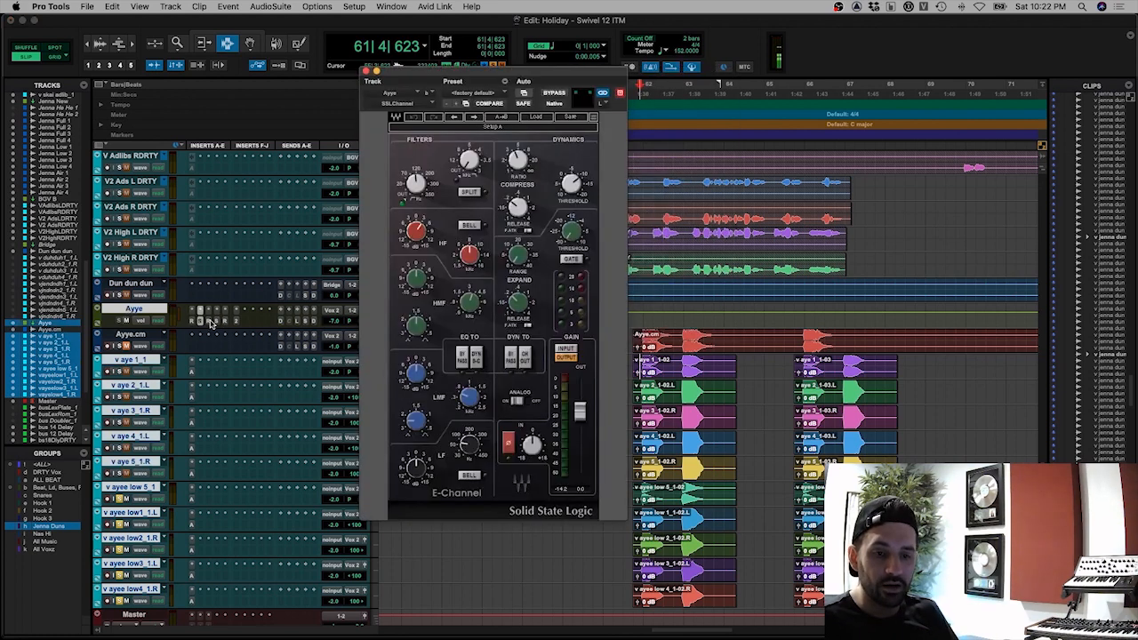
{"action": "left_click", "coordinate": [212, 321]}
{"action": "left_click", "coordinate": [220, 321]}
{"action": "left_click", "coordinate": [226, 321]}
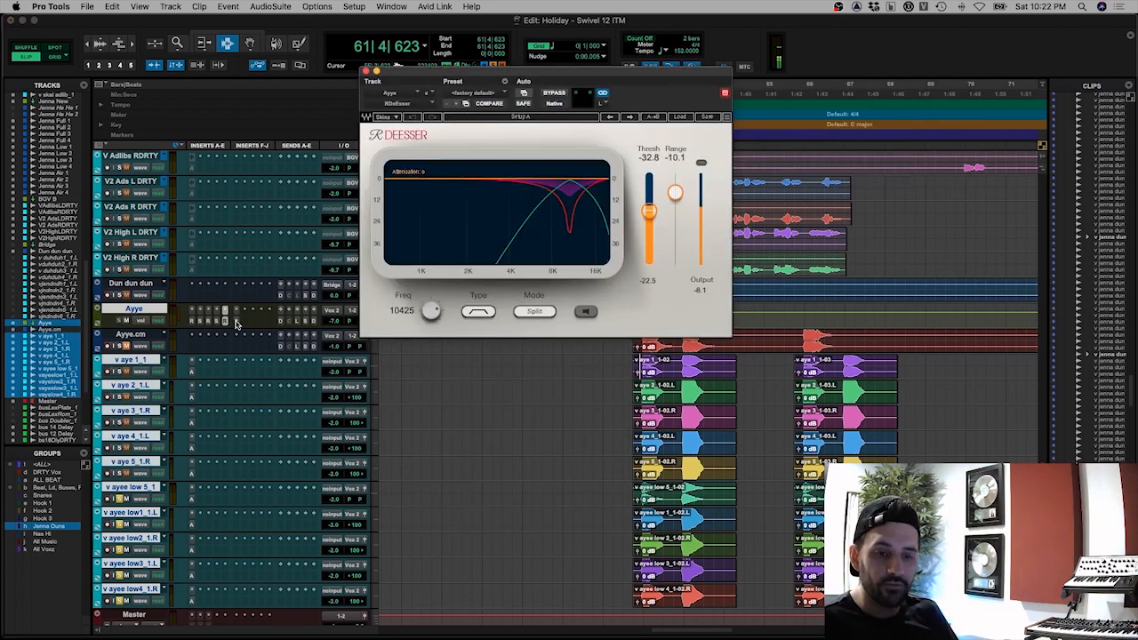
{"action": "left_click", "coordinate": [236, 321]}
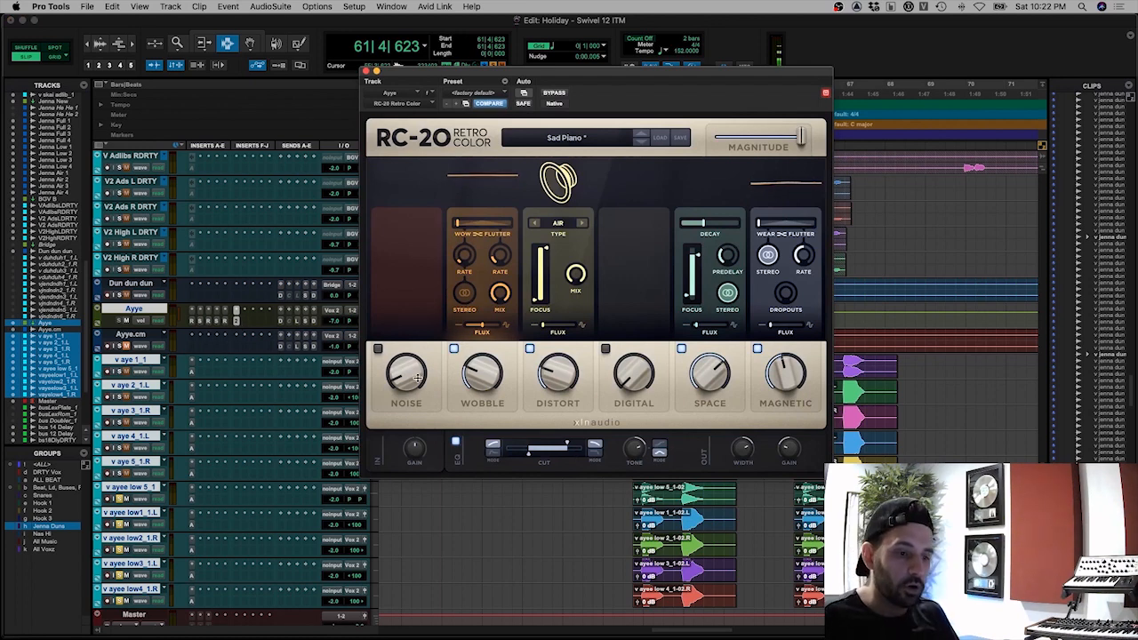
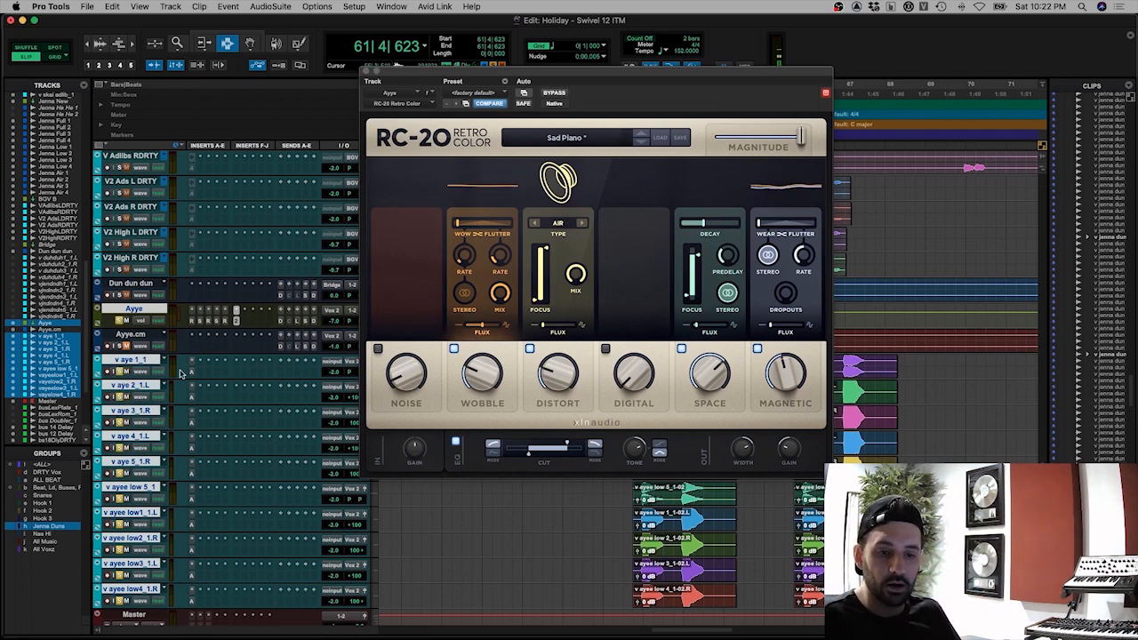
Step: Open the Ayye bus's D Reverb send and audition the full chant stack through the bus with RC-20 Retro Color active
{"action": "left_click", "coordinate": [281, 322]}
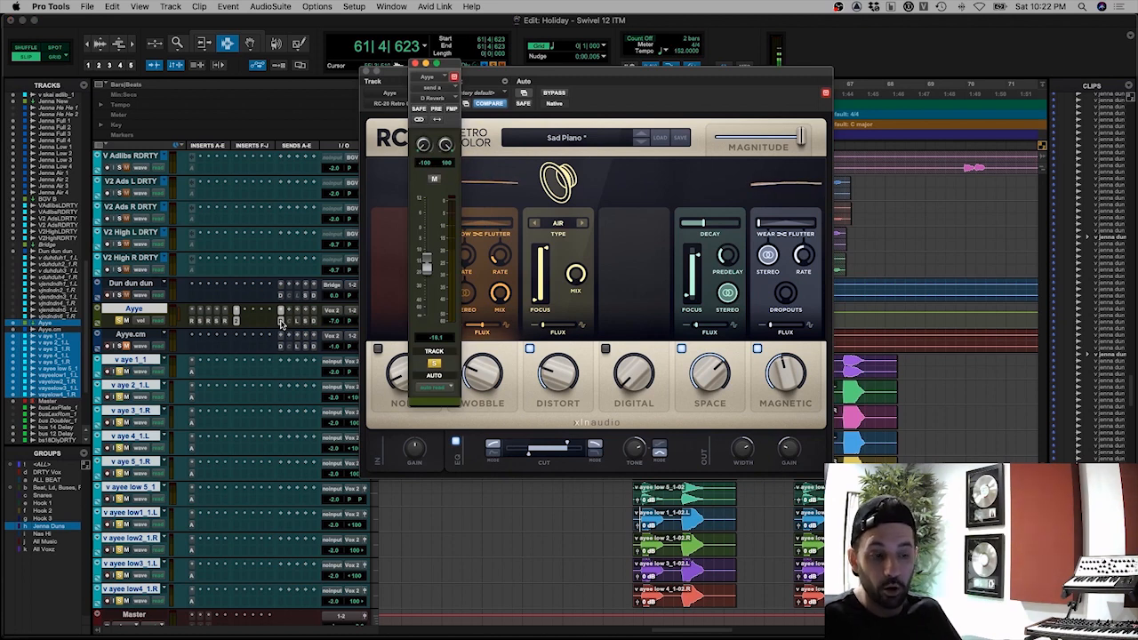
{"action": "key", "text": "space"}
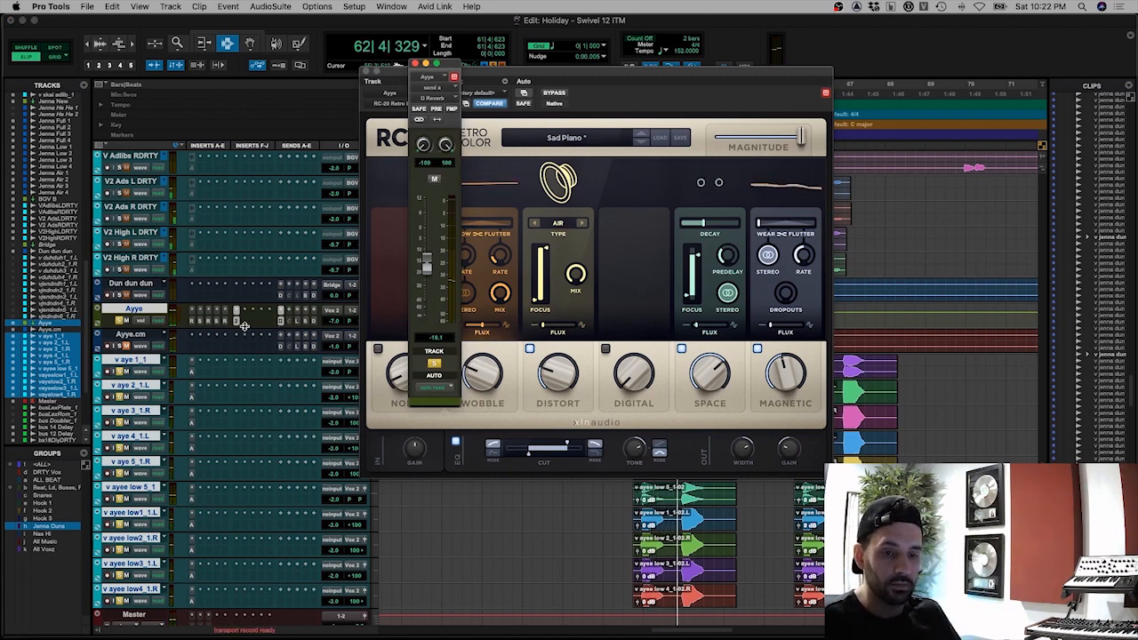
{"action": "key", "text": "space"}
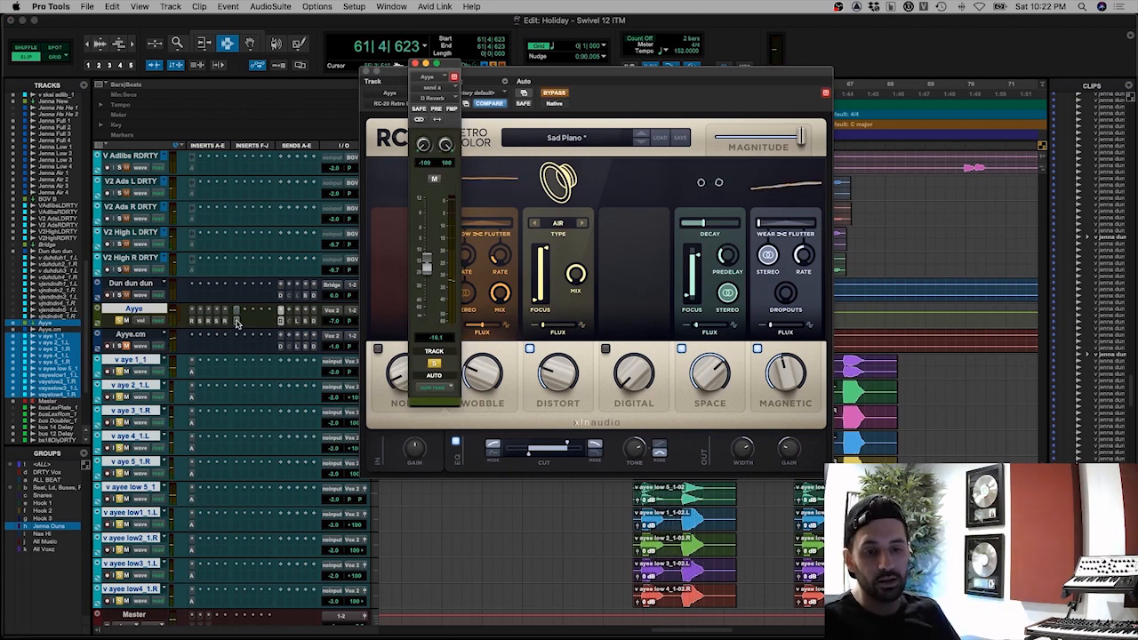
Step: Close the send window and compare the Ayye bus with RC-20 Retro Color bypassed and re-enabled, playing from 61|4|623
{"action": "left_click", "coordinate": [417, 66]}
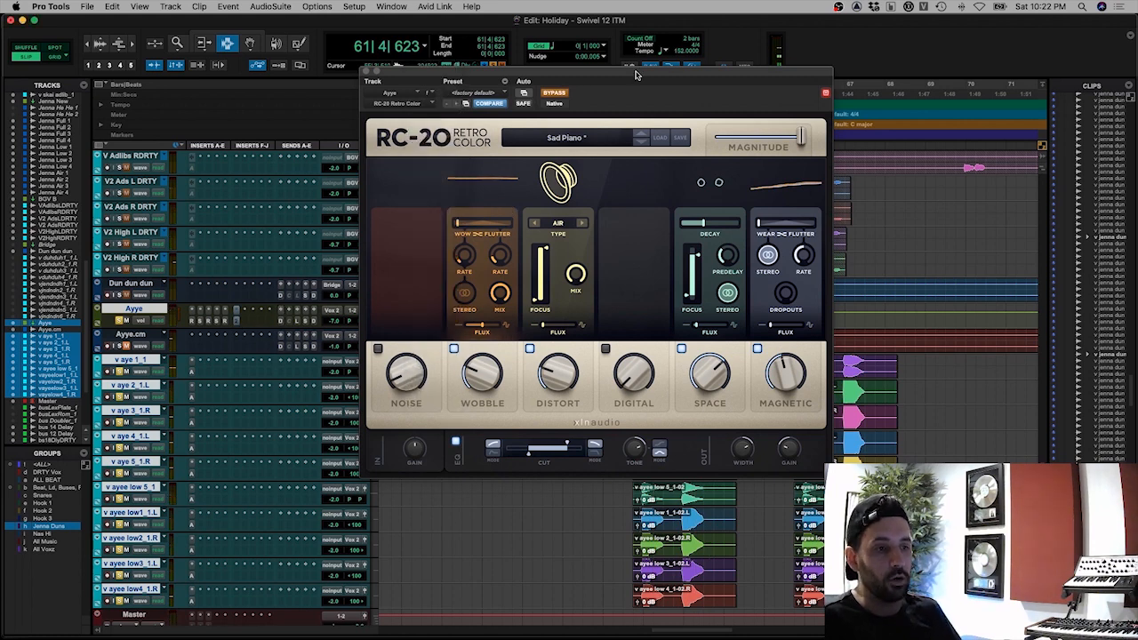
{"action": "key", "text": "space"}
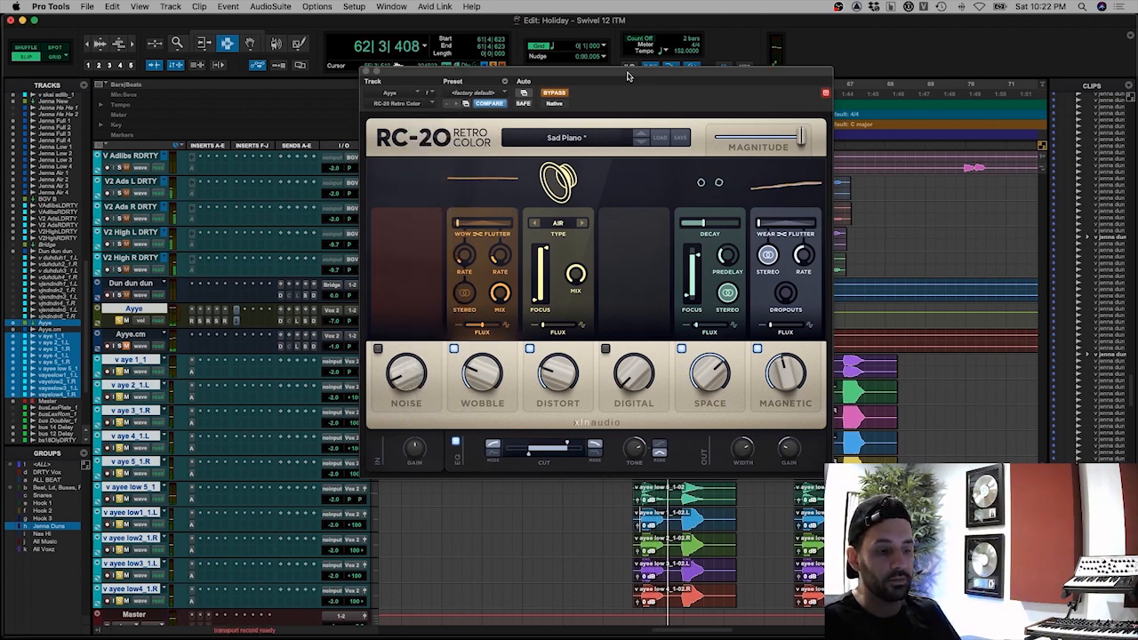
{"action": "key", "text": "space"}
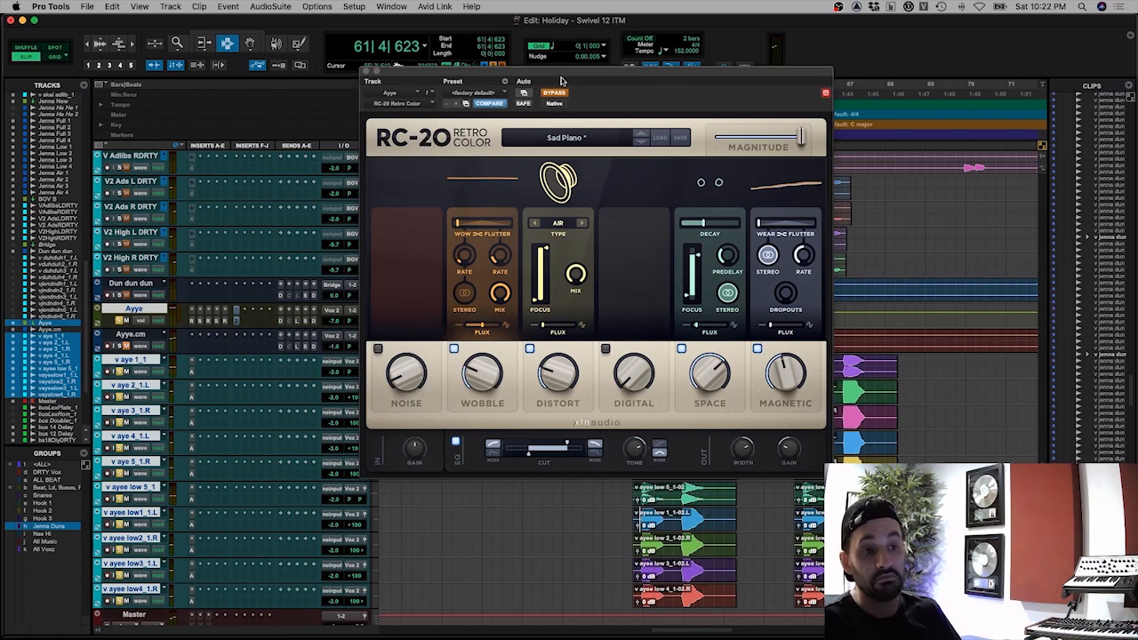
{"action": "left_click", "coordinate": [555, 94]}
{"action": "key", "text": "space"}
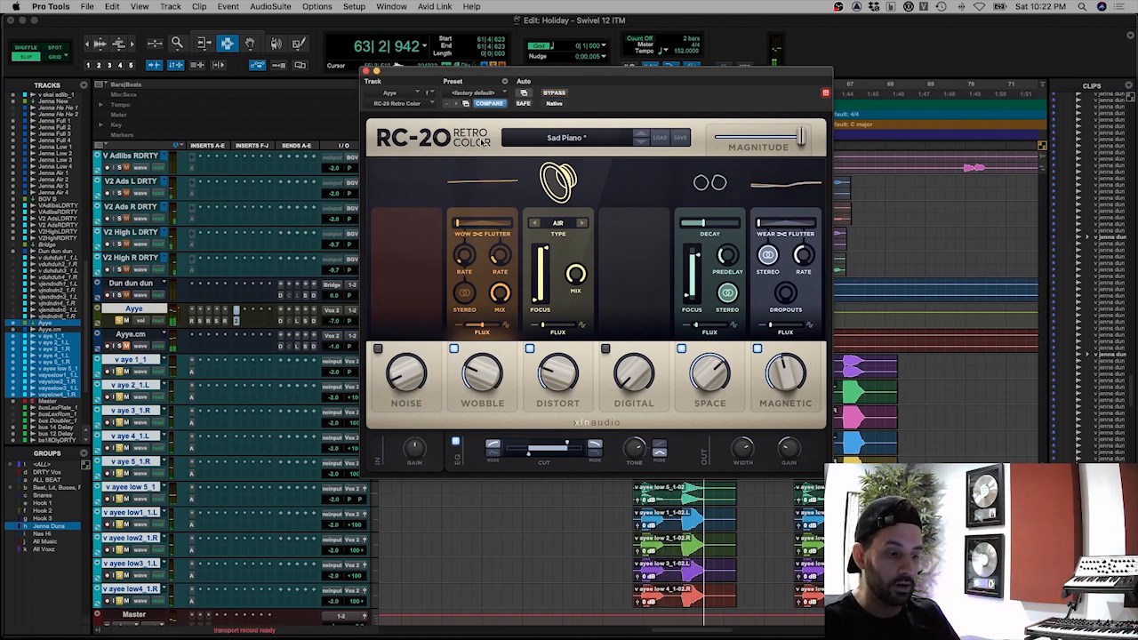
{"action": "key", "text": "space"}
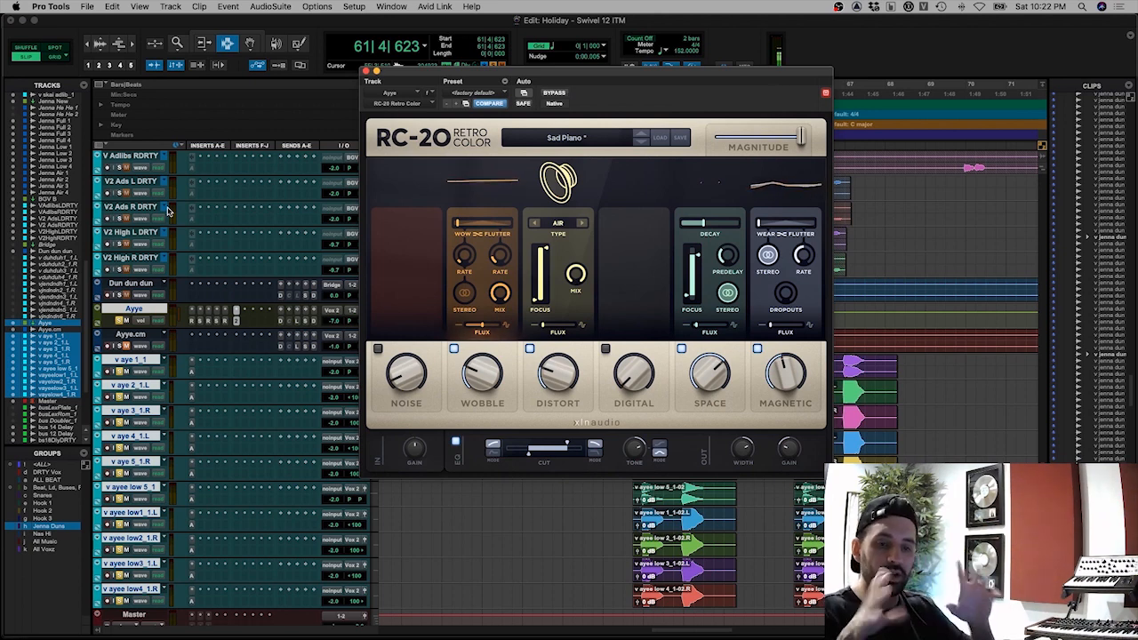
Step: Audition the soloed d wheeww Perc track from the start of the song, through the Intro to the first Hook
{"action": "scroll", "coordinate": [127, 254], "scroll_direction": "down", "scroll_amount": 4}
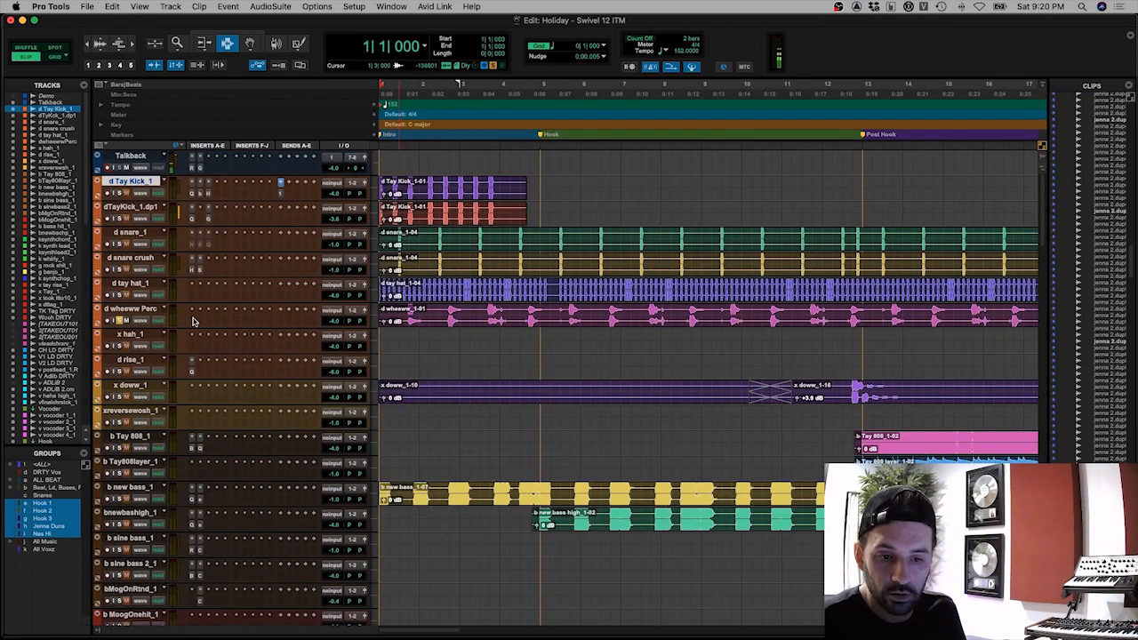
{"action": "key", "text": "space"}
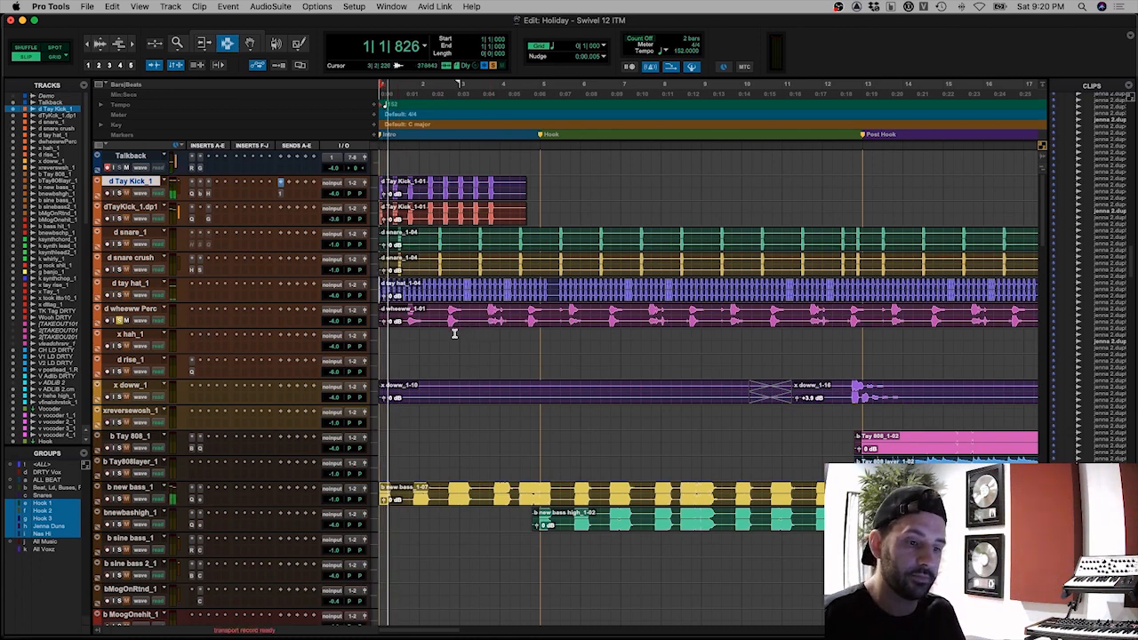
{"action": "key", "text": "r"}
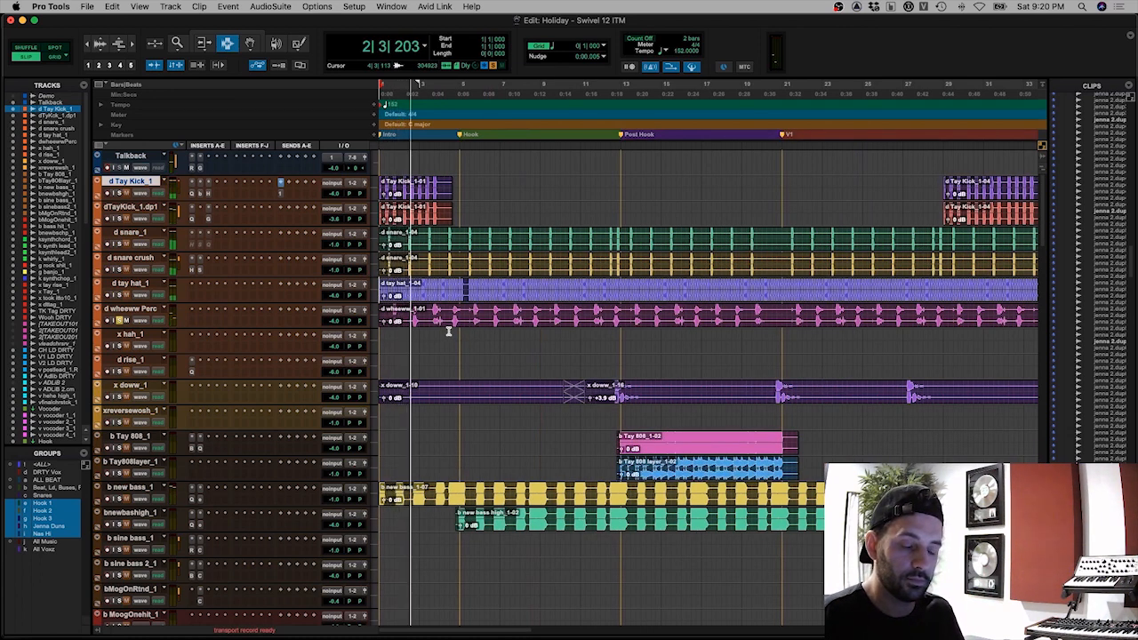
{"action": "key", "text": "r"}
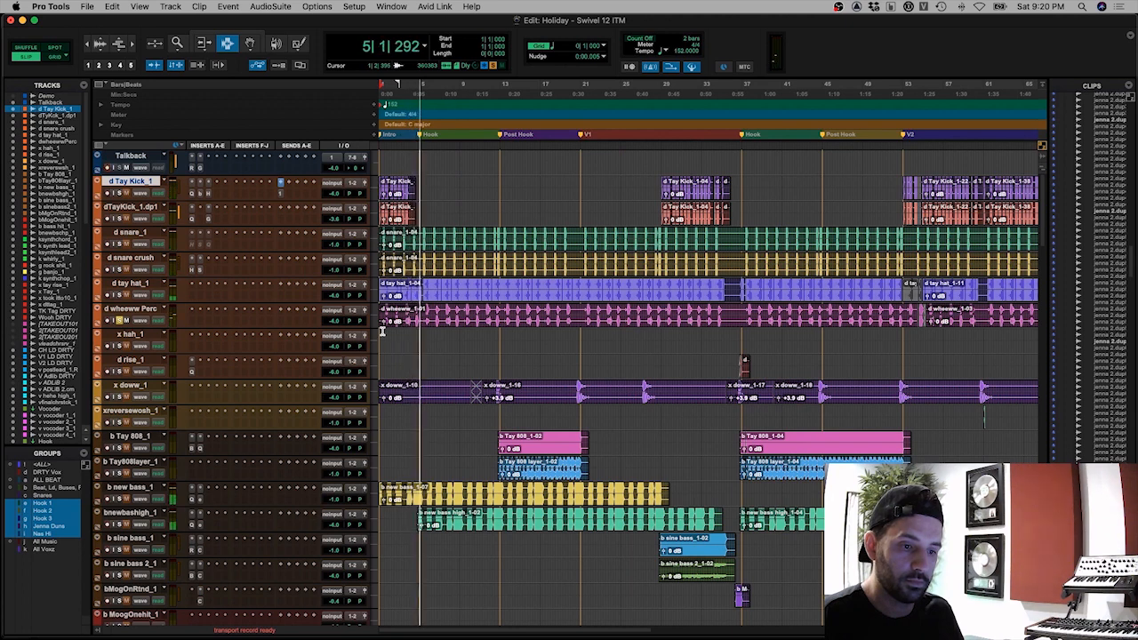
{"action": "key", "text": "space"}
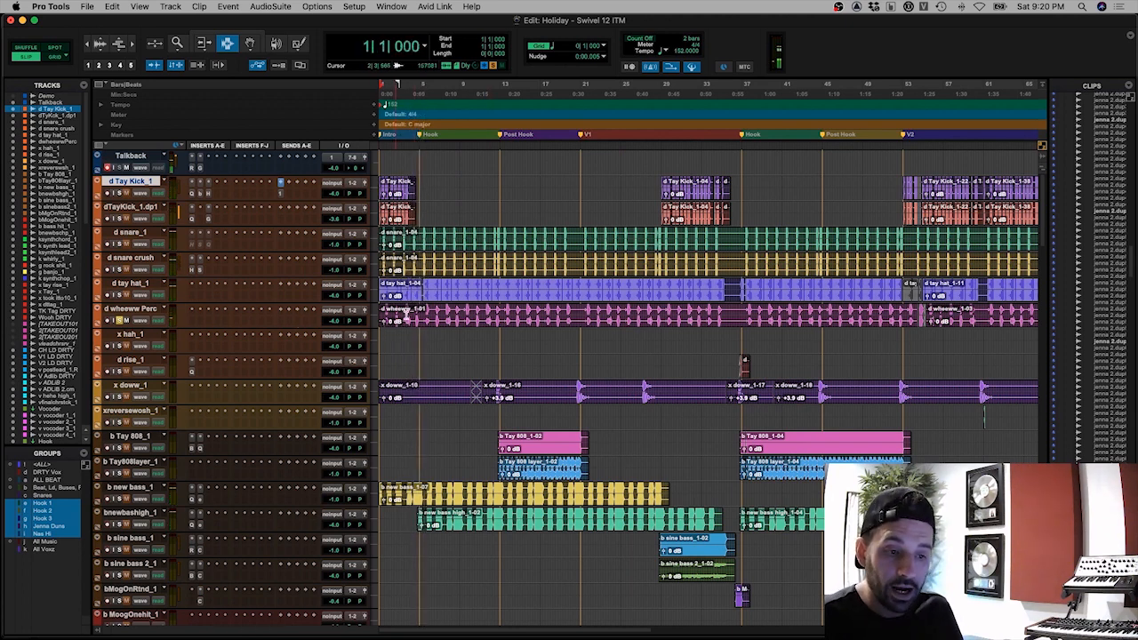
Step: Select the opening bars of the d wheeww Perc clip and enlarge the track to examine its stereo waveform
{"action": "left_click_drag", "start_coordinate": [483, 317], "coordinate": [335, 318]}
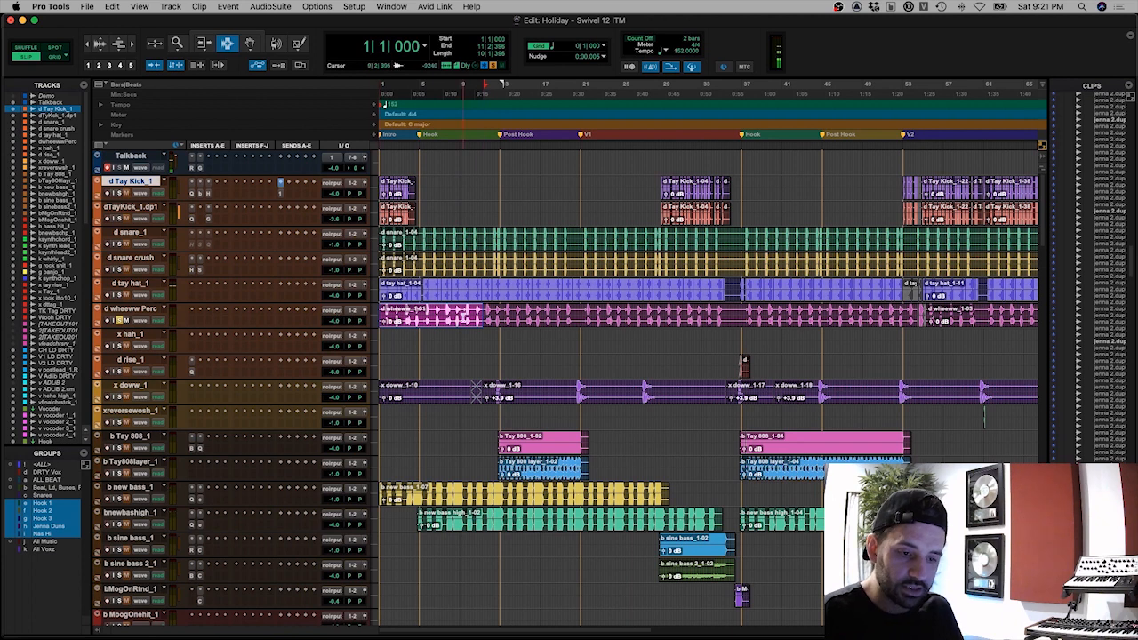
{"action": "key", "text": "ctrl+bracketright"}
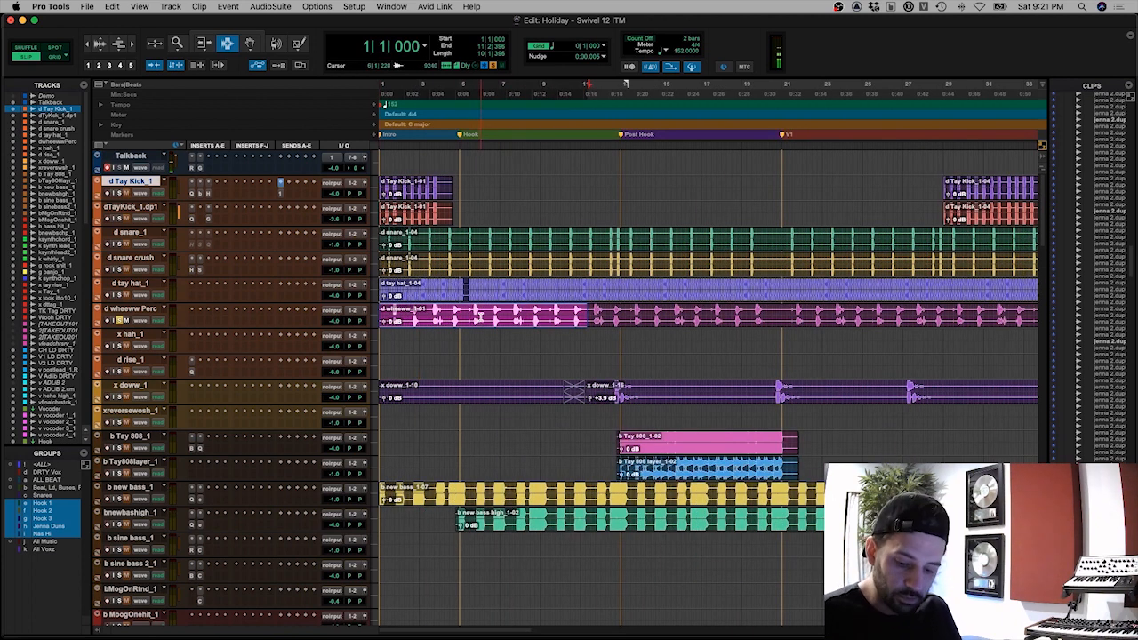
{"action": "key", "text": "e"}
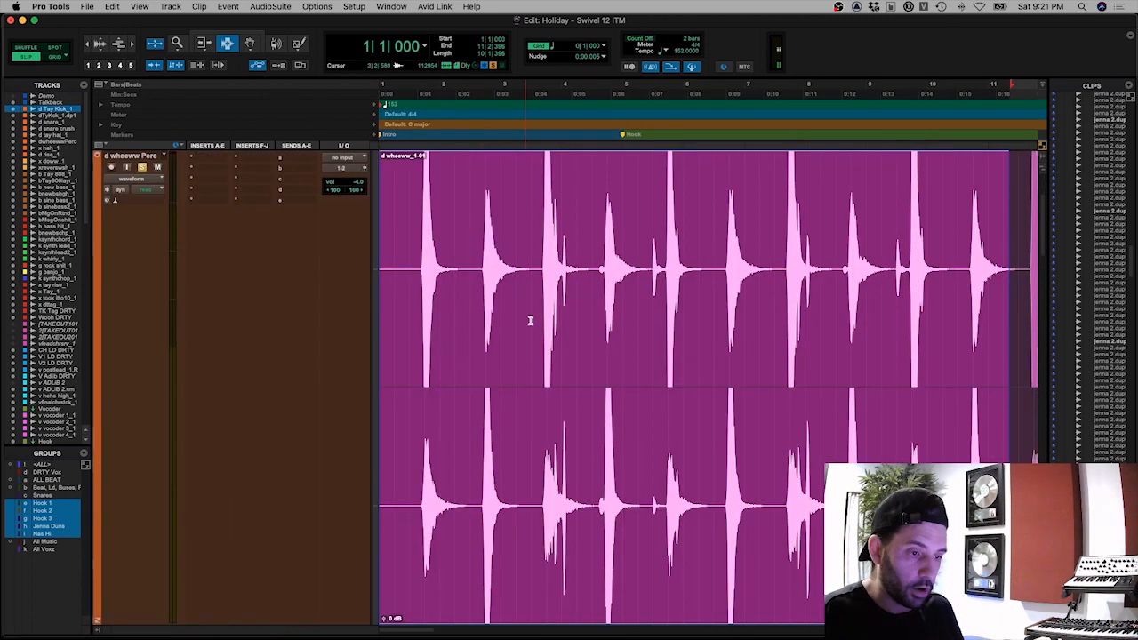
{"action": "key", "text": "ctrl+bracketleft"}
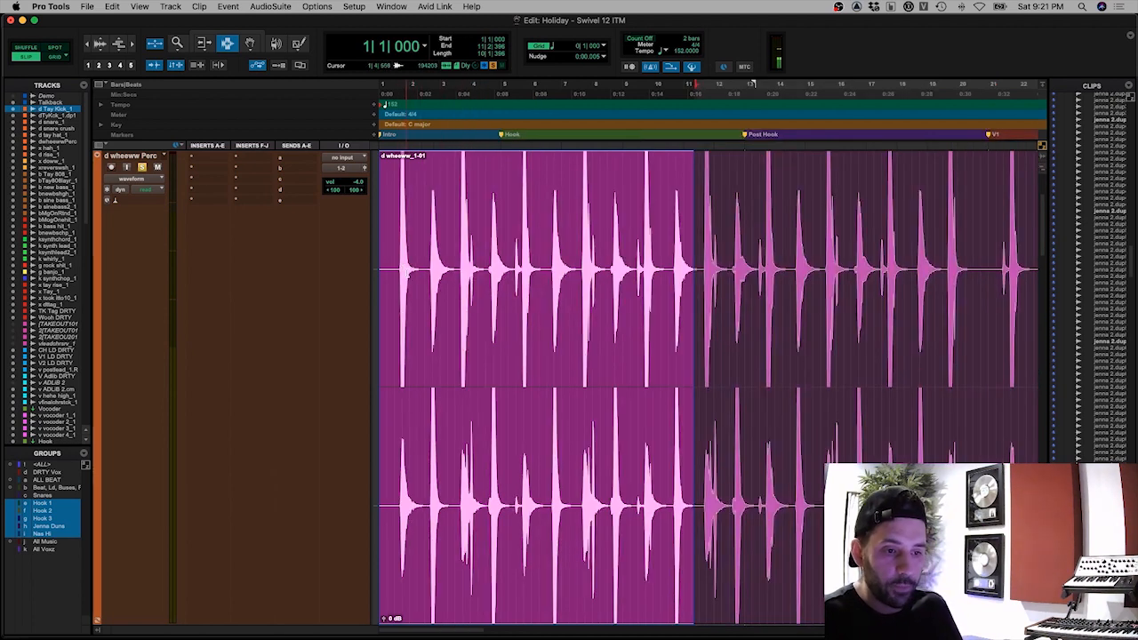
Step: Highlight individual d wheeww Perc hits near bars 1 and 3 to compare their stereo channels, and restore the normal track view
{"action": "left_click_drag", "start_coordinate": [412, 263], "coordinate": [410, 343]}
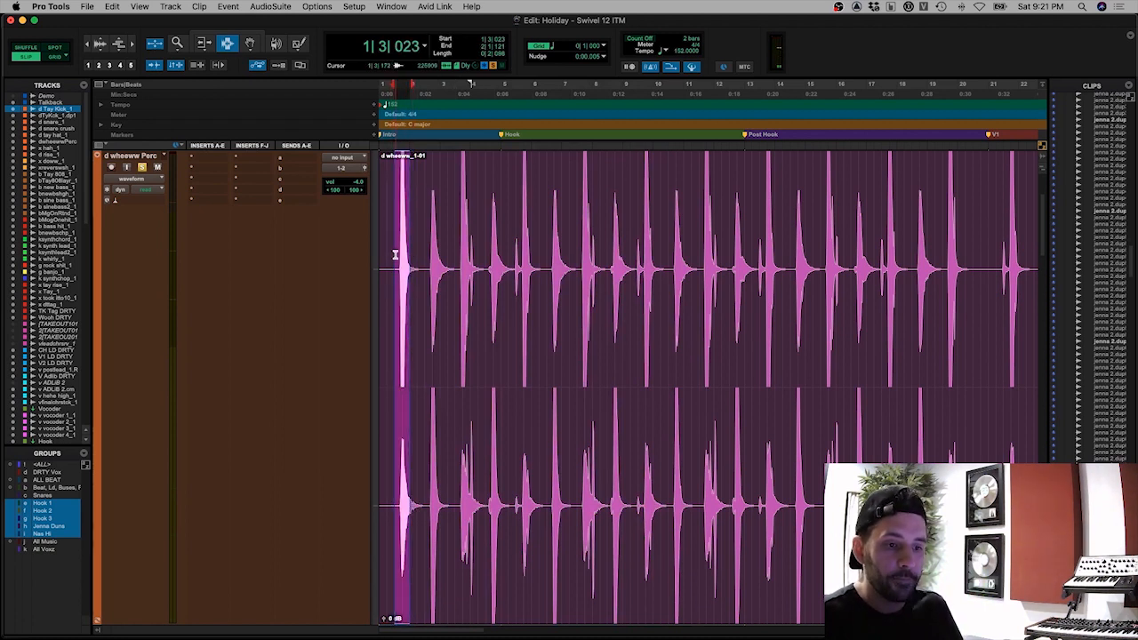
{"action": "left_click_drag", "start_coordinate": [401, 254], "coordinate": [481, 254]}
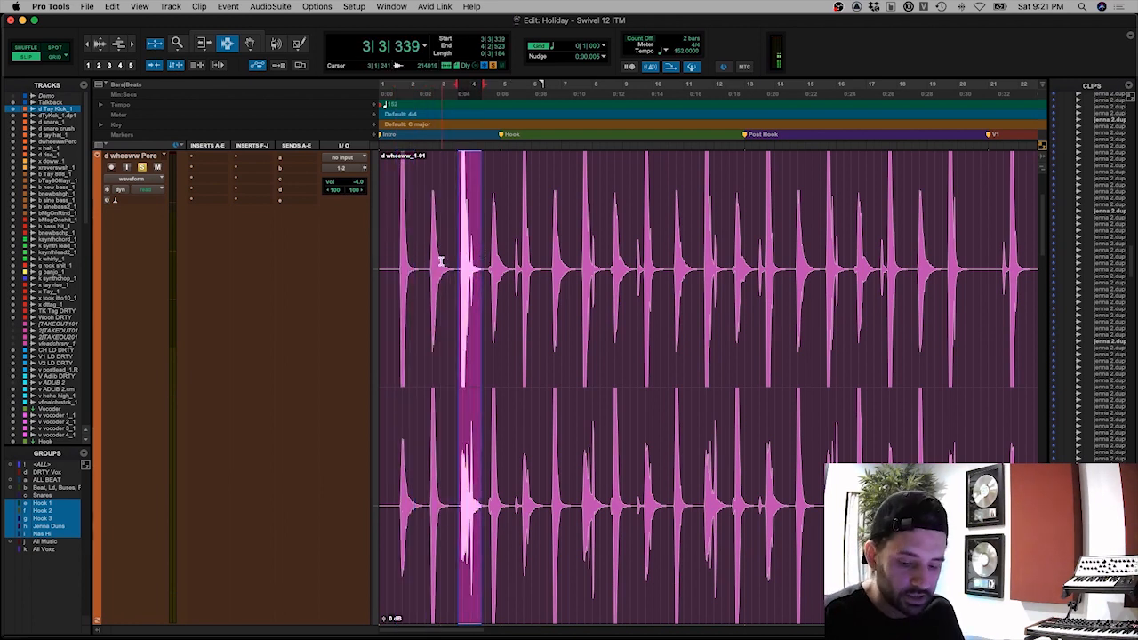
{"action": "key", "text": "ctrl+e"}
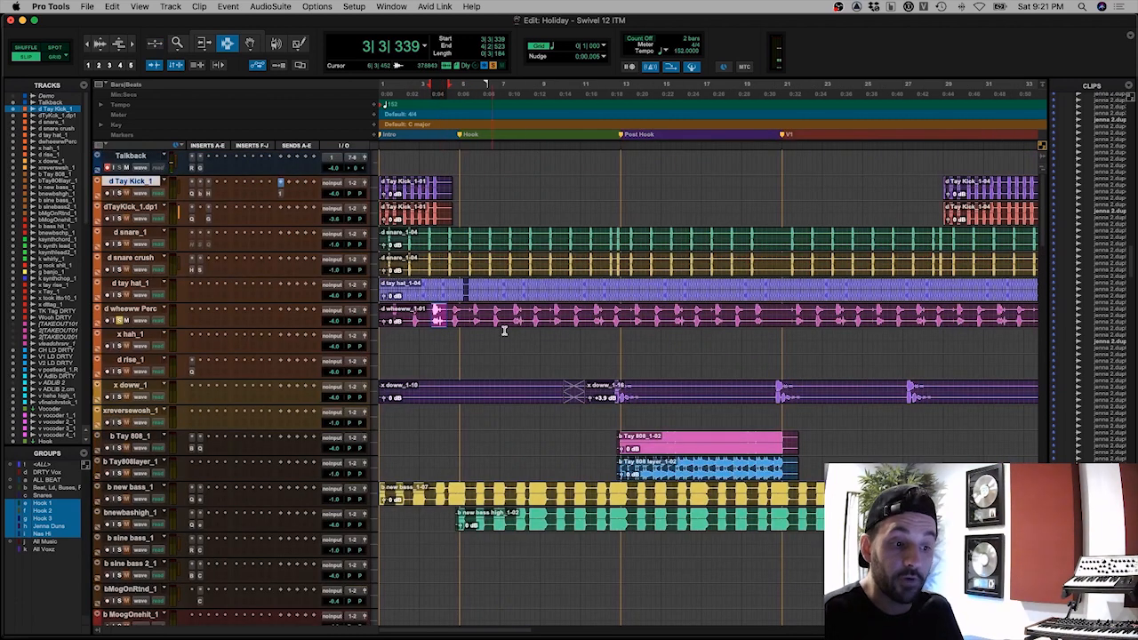
{"action": "left_click_drag", "start_coordinate": [520, 318], "coordinate": [525, 318]}
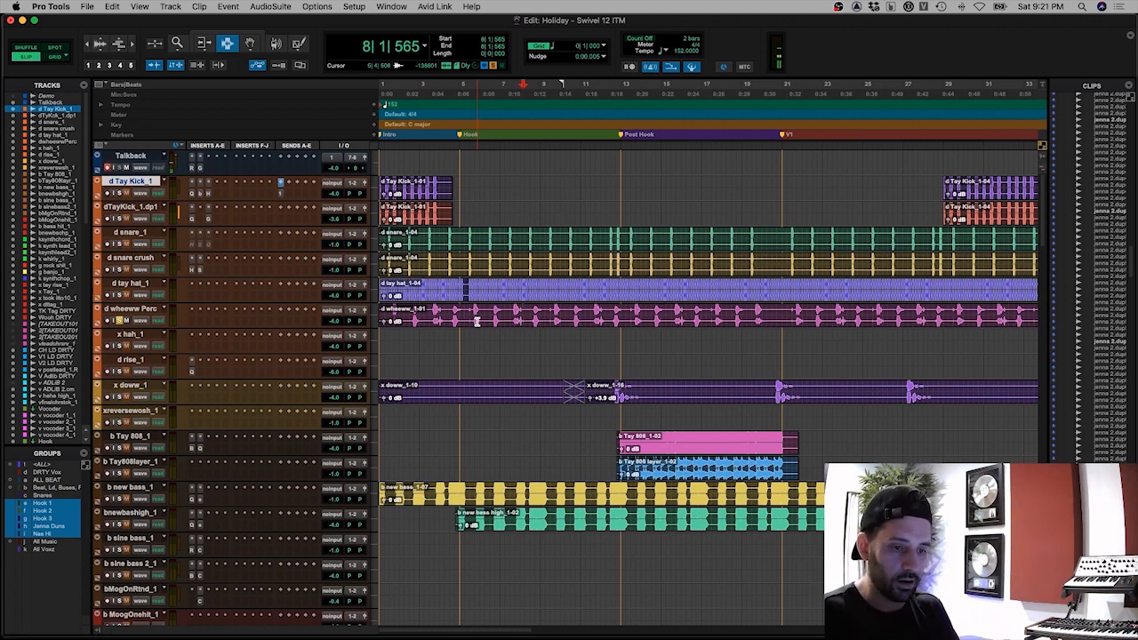
Step: Audition the soloed x hah_1 clip from its start and highlight one of its hits just before bar 71
{"action": "key", "text": "Return"}
{"action": "key", "text": "alt+a"}
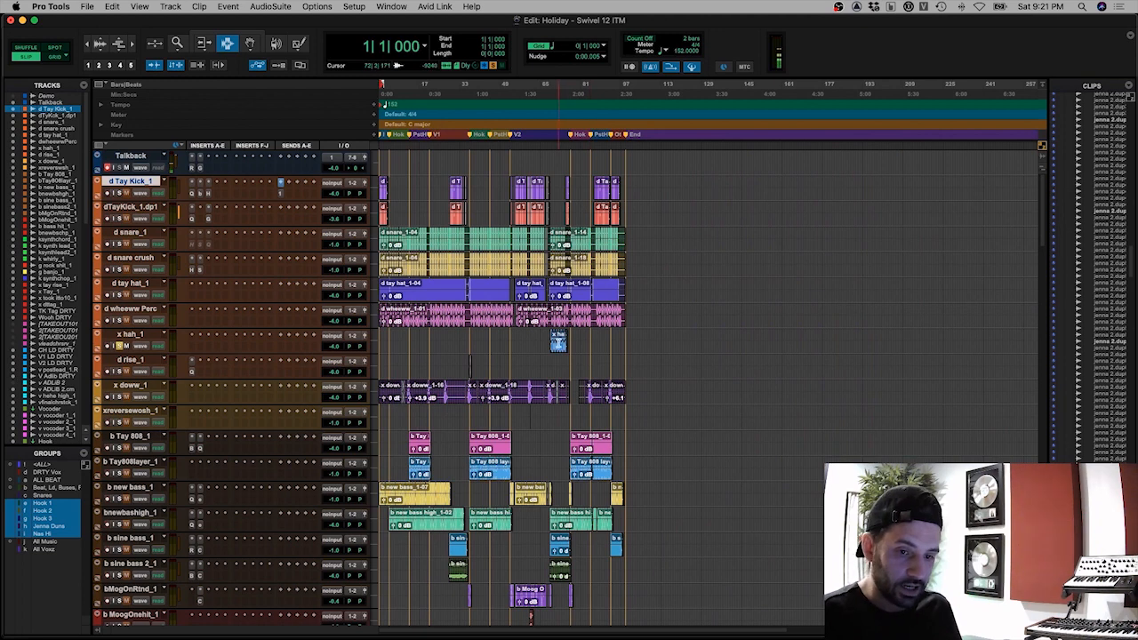
{"action": "left_click", "coordinate": [560, 346]}
{"action": "key", "text": "super+bracketright"}
{"action": "key", "text": "super+bracketright"}
{"action": "key", "text": "super+bracketright"}
{"action": "key", "text": "super+bracketright"}
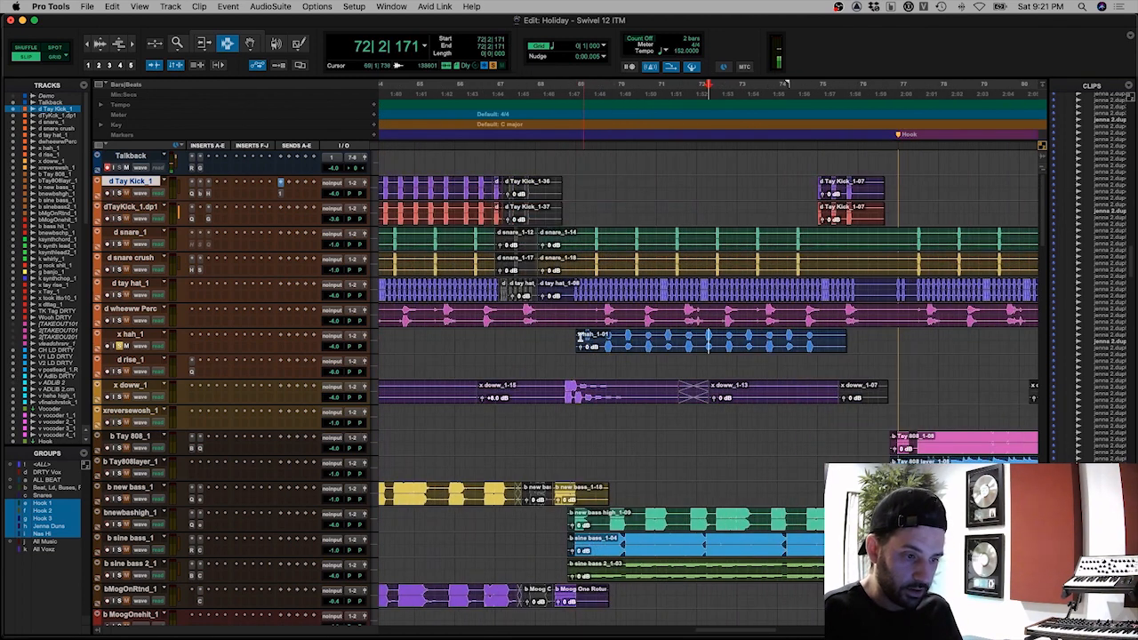
{"action": "left_click", "coordinate": [579, 347]}
{"action": "key", "text": "space"}
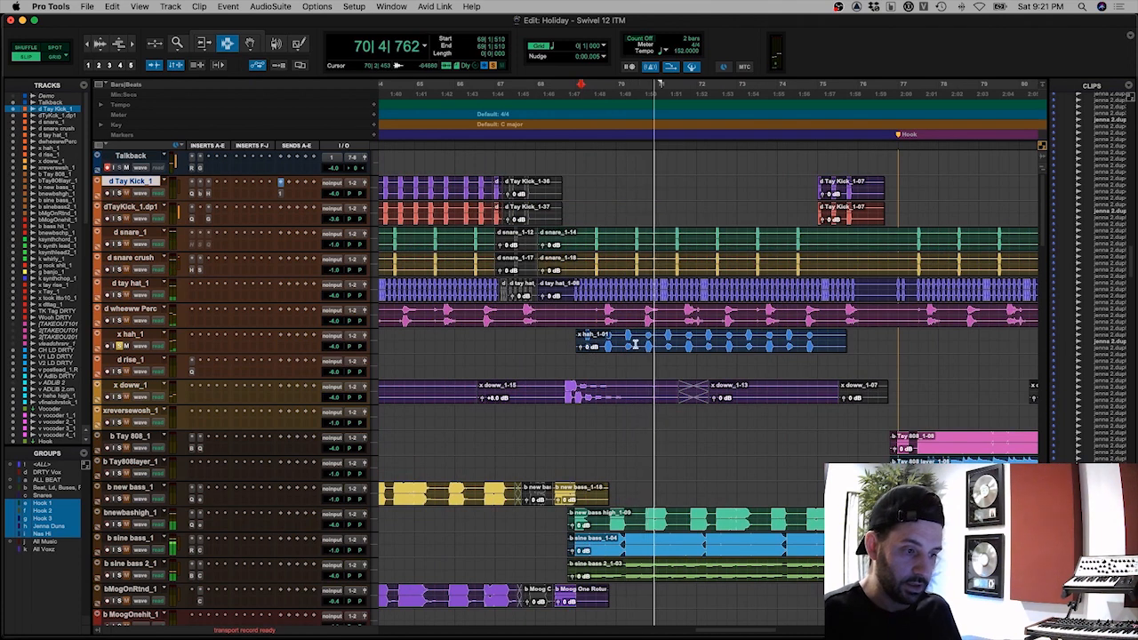
{"action": "key", "text": "space"}
{"action": "mouse_move", "coordinate": [640, 343]}
{"action": "left_mouse_down"}
{"action": "mouse_move", "coordinate": [675, 343]}
{"action": "mouse_move", "coordinate": [666, 343]}
{"action": "left_mouse_up"}
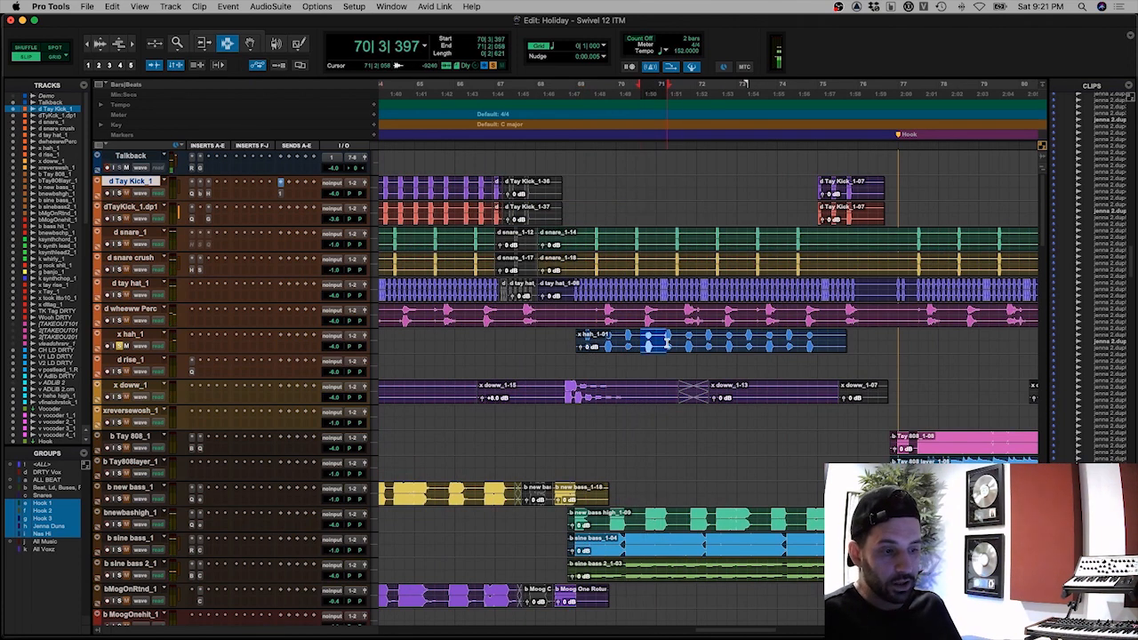
Step: Locate the d rise_1 clip before the second Hook and audition it soloed from 36|3|566
{"action": "key", "text": "Return"}
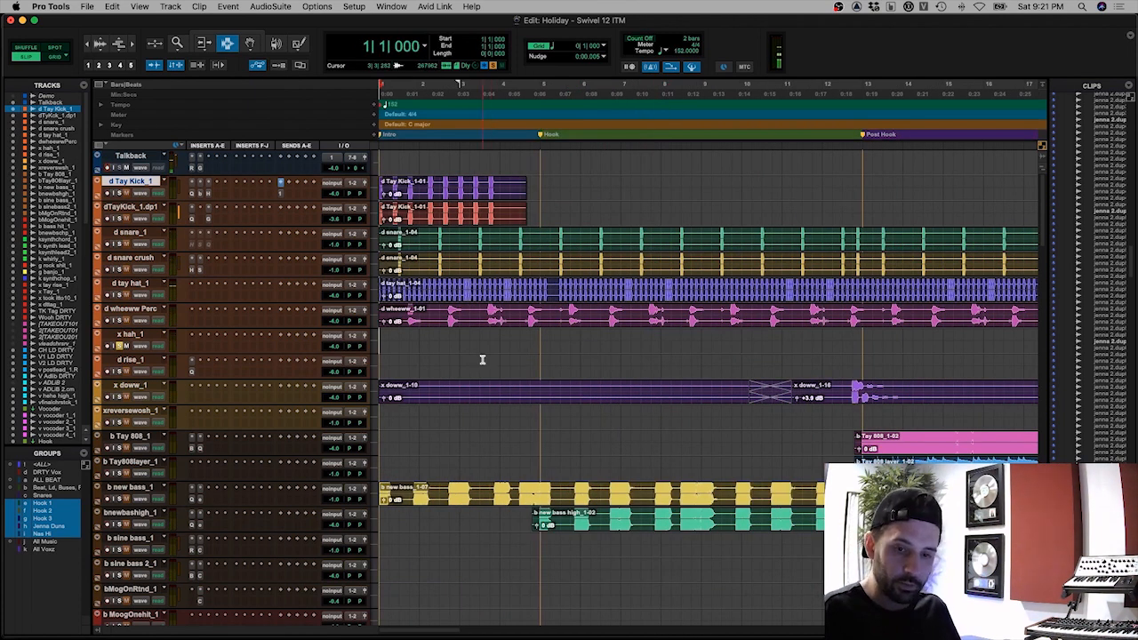
{"action": "key", "text": "r"}
{"action": "key", "text": "r"}
{"action": "key", "text": "r"}
{"action": "key", "text": "r"}
{"action": "left_click", "coordinate": [468, 365]}
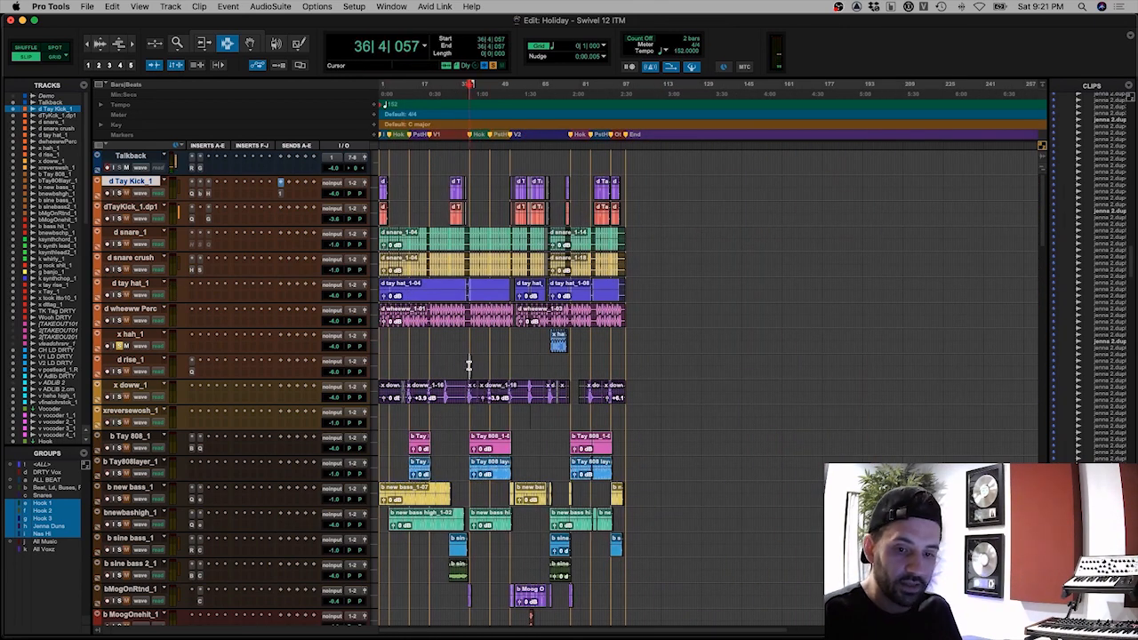
{"action": "key", "text": "t"}
{"action": "key", "text": "t"}
{"action": "key", "text": "t"}
{"action": "key", "text": "t"}
{"action": "key", "text": "t"}
{"action": "left_click", "coordinate": [700, 367]}
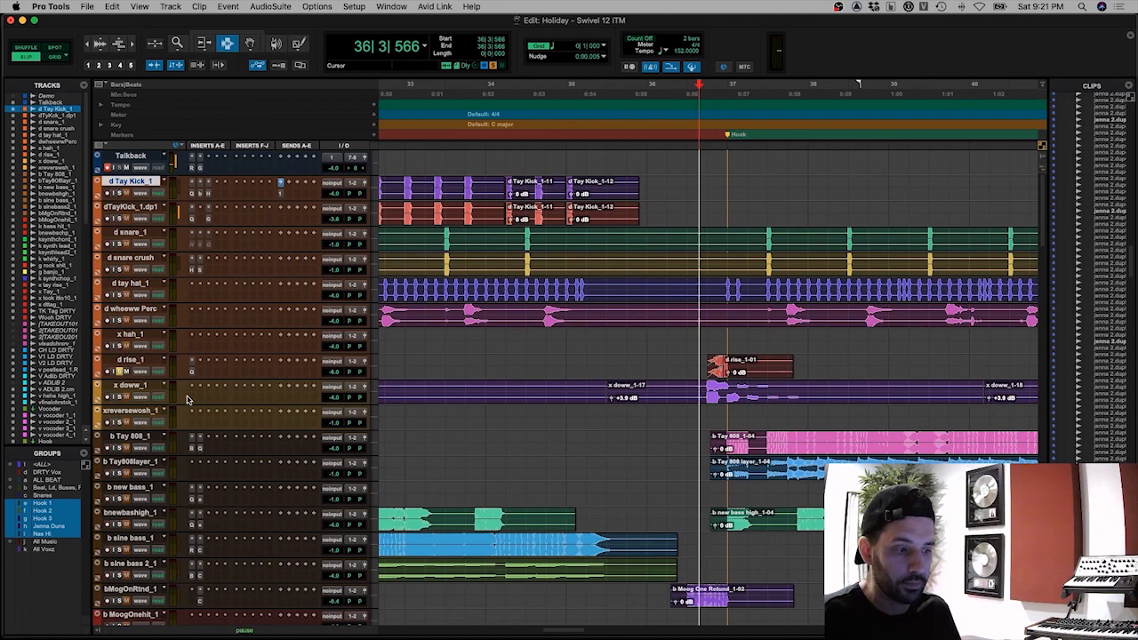
{"action": "key", "text": "space"}
{"action": "key", "text": "space"}
Step: Highlight the d rise_1 swell leading into the Hook and replay it from 36|3|121
{"action": "key", "text": "t"}
{"action": "key", "text": "t"}
{"action": "left_click", "coordinate": [655, 367]}
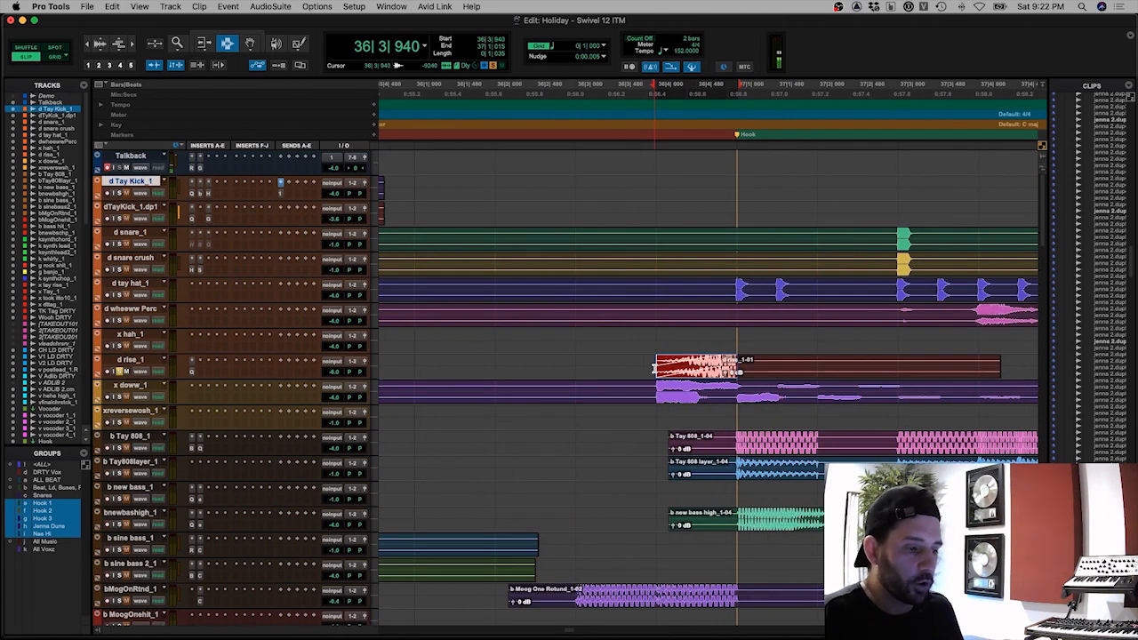
{"action": "left_click", "coordinate": [584, 371]}
{"action": "key", "text": "space"}
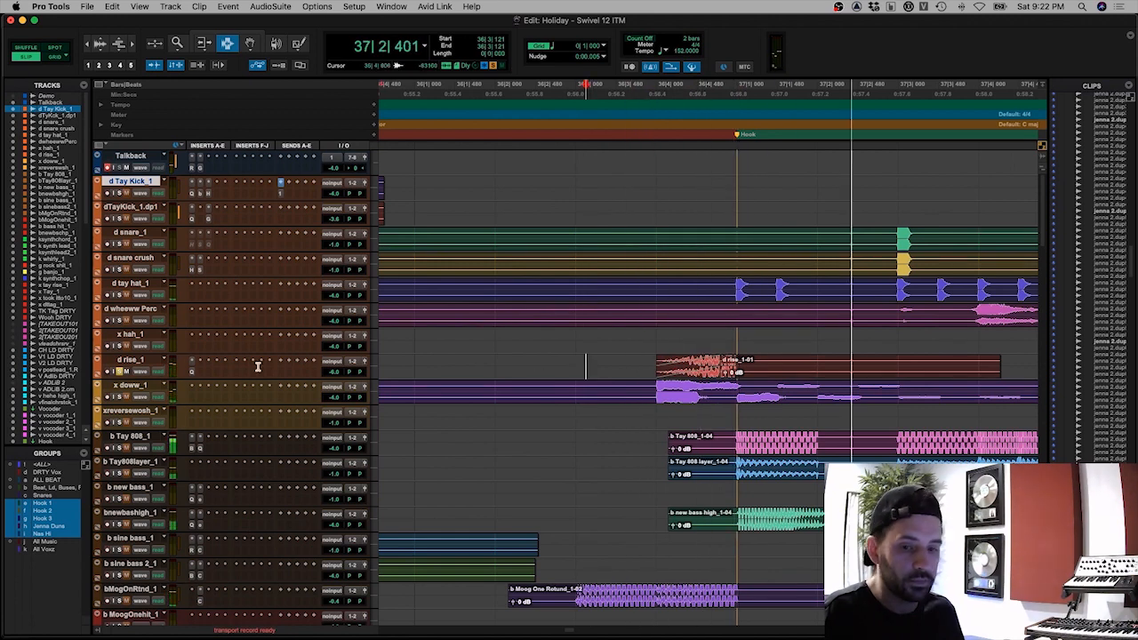
{"action": "key", "text": "space"}
Step: Open FabFilter Pro-Q 3 on d rise_1, compare the rise with the EQ bypassed and active, and close the plug-in window
{"action": "left_click", "coordinate": [190, 373]}
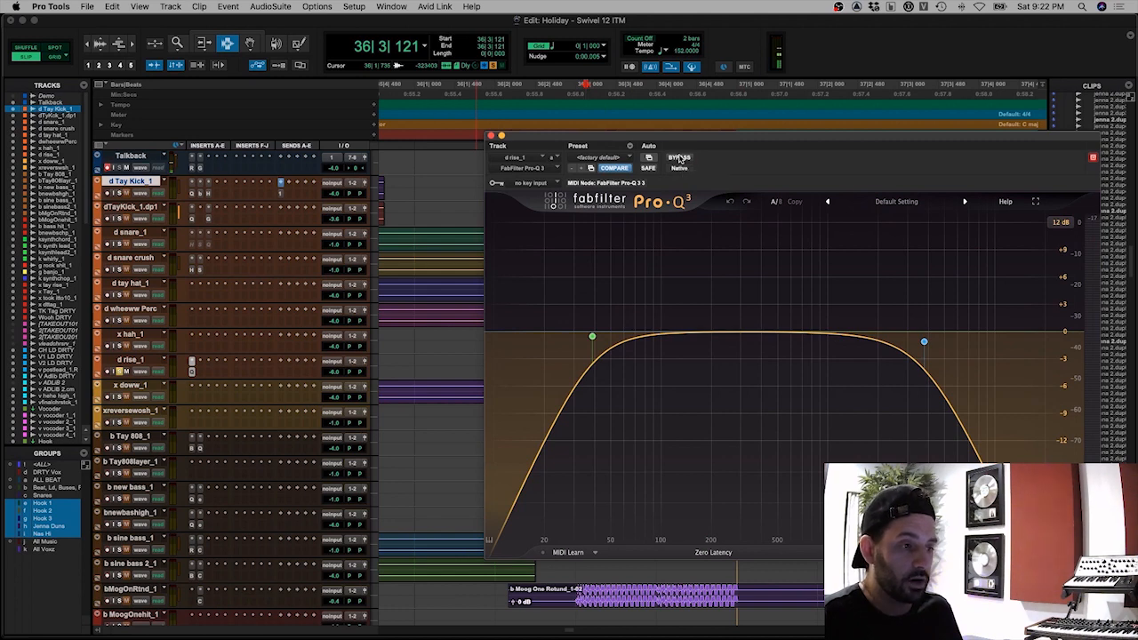
{"action": "left_click", "coordinate": [680, 158]}
{"action": "key", "text": "space"}
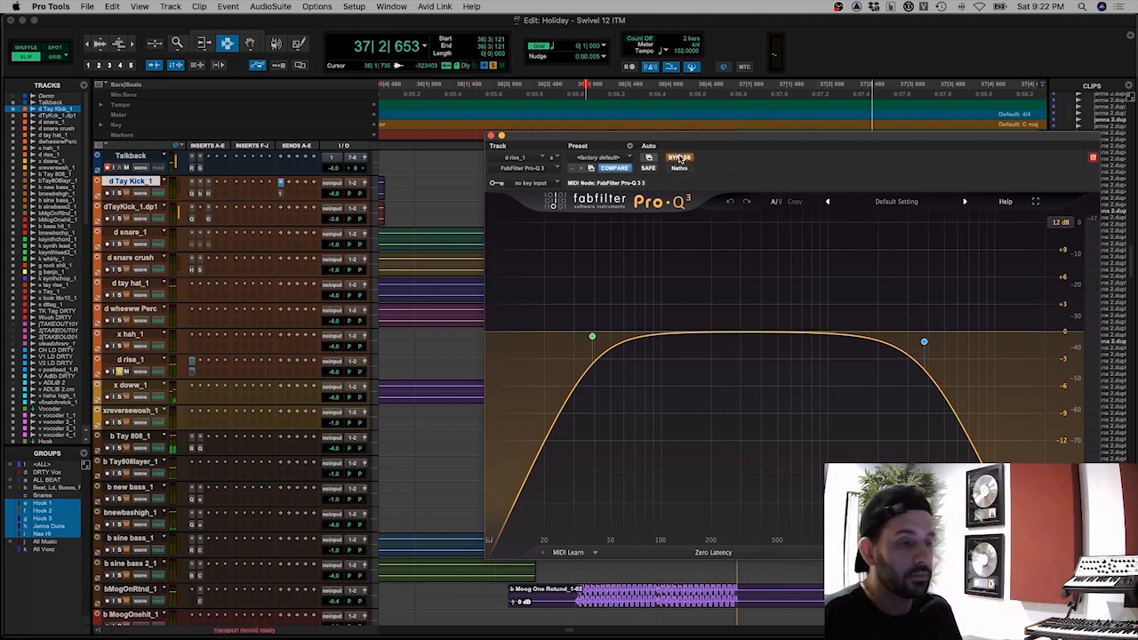
{"action": "key", "text": "space"}
{"action": "left_click", "coordinate": [680, 159]}
{"action": "key", "text": "space"}
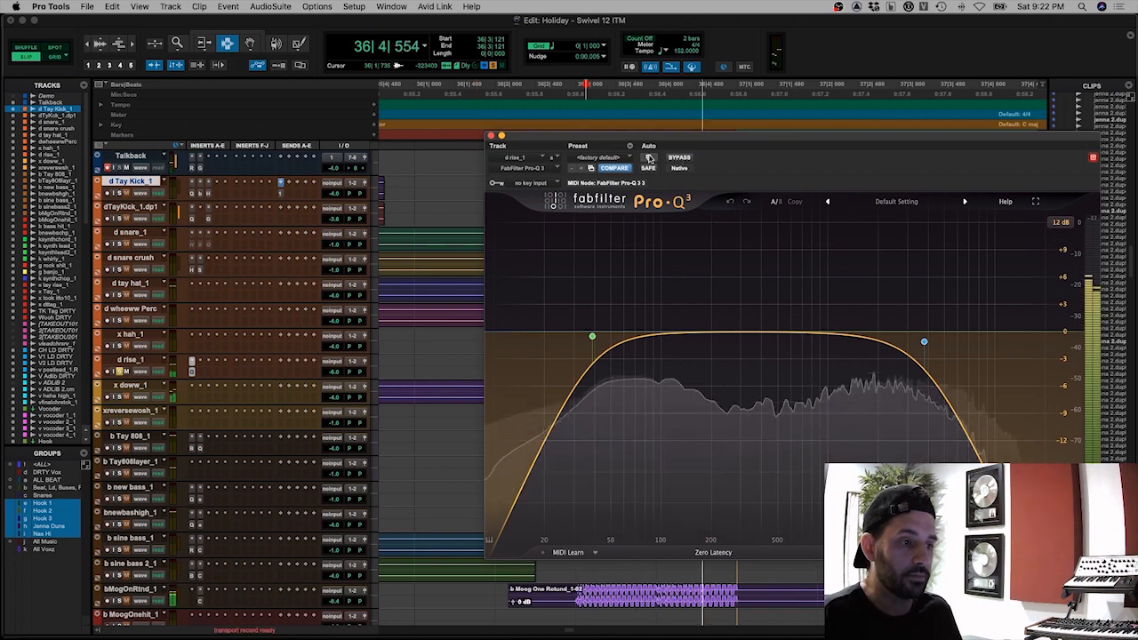
{"action": "key", "text": "space"}
{"action": "left_click", "coordinate": [489, 135]}
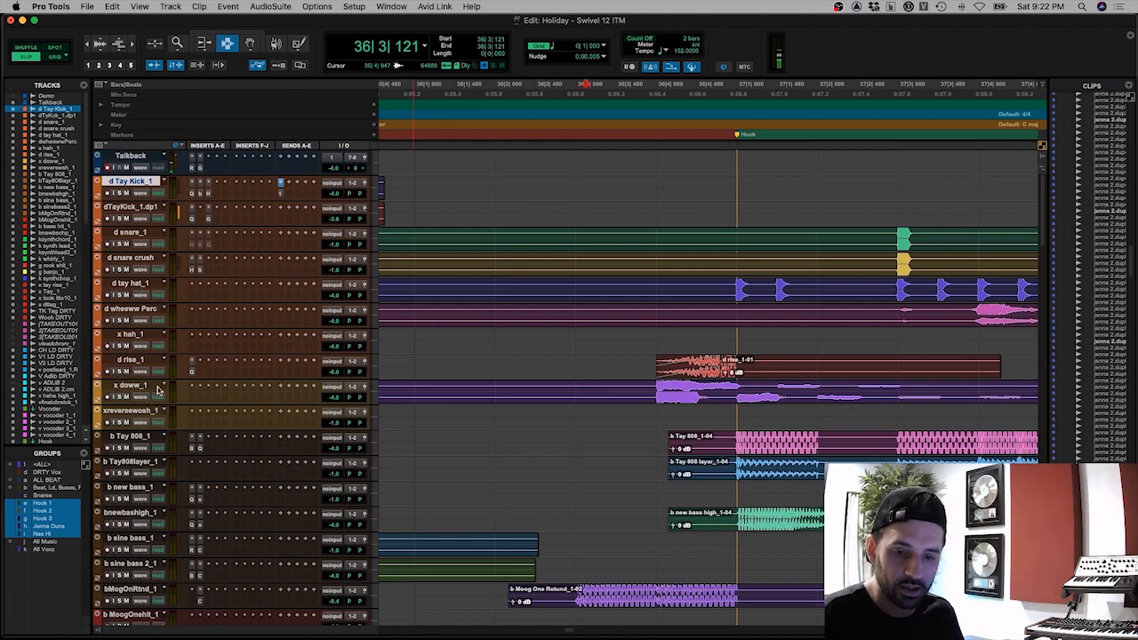
Step: Audition the soloed x doww_1 track from 11|3|339 into the first Post Hook
{"action": "key", "text": "super+bracketleft"}
{"action": "key", "text": "super+bracketleft"}
{"action": "key", "text": "super+bracketleft"}
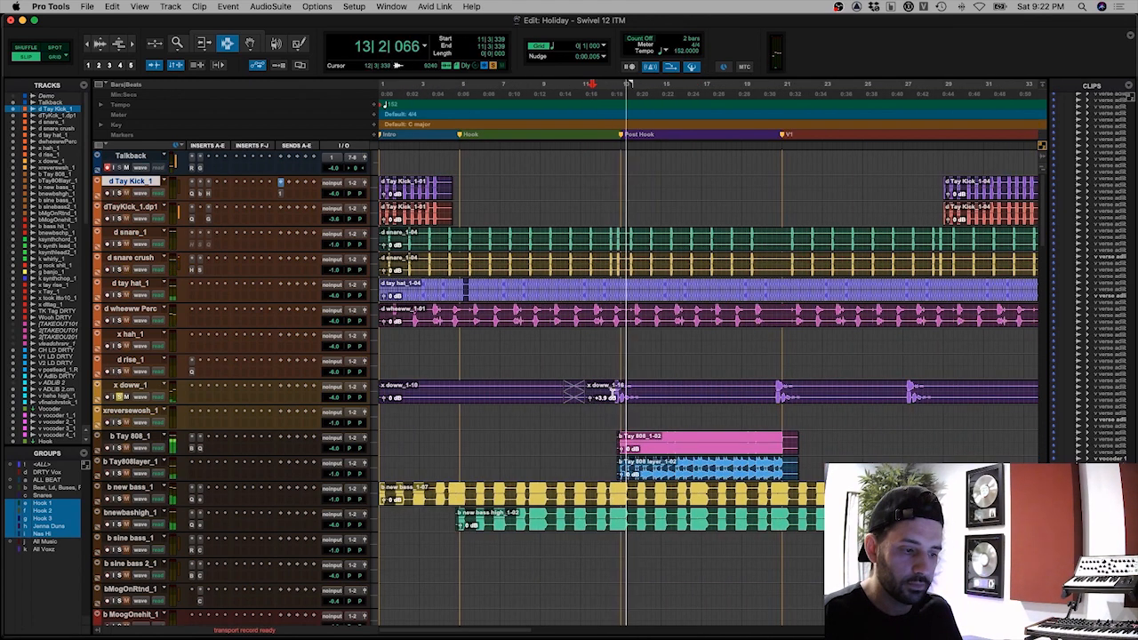
{"action": "key", "text": "space"}
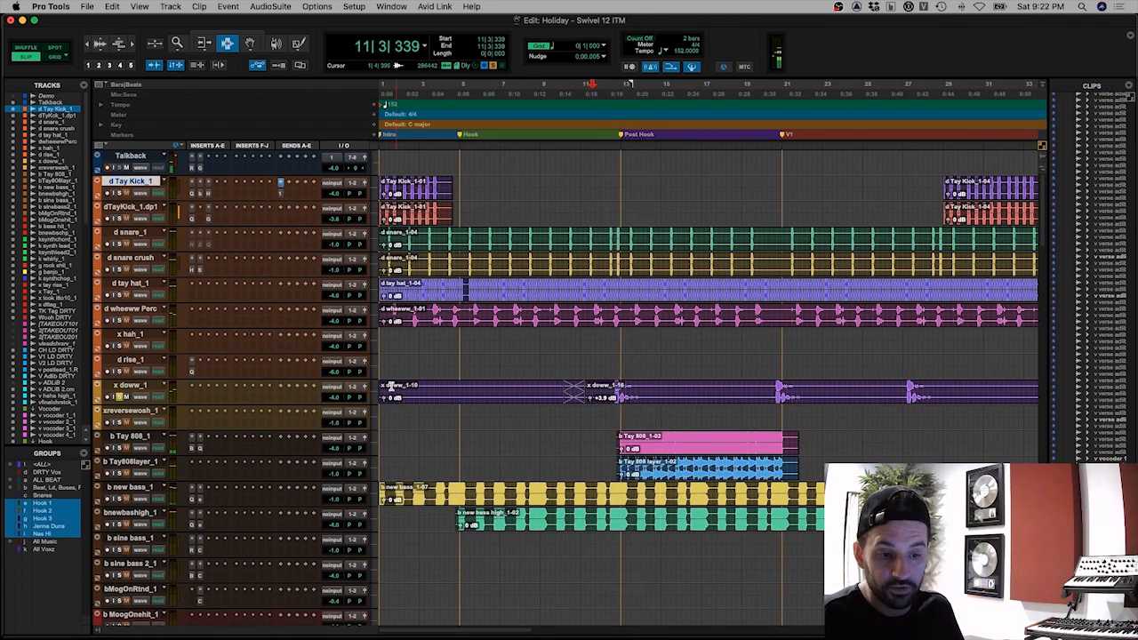
Step: Examine the x doww_1 hit around the first Post Hook downbeat, highlight parts of it, and place the playback start at 12|3|509
{"action": "left_click", "coordinate": [624, 392]}
{"action": "key", "text": "super+bracketright"}
{"action": "key", "text": "super+bracketright"}
{"action": "key", "text": "super+bracketright"}
{"action": "key", "text": "super+bracketright"}
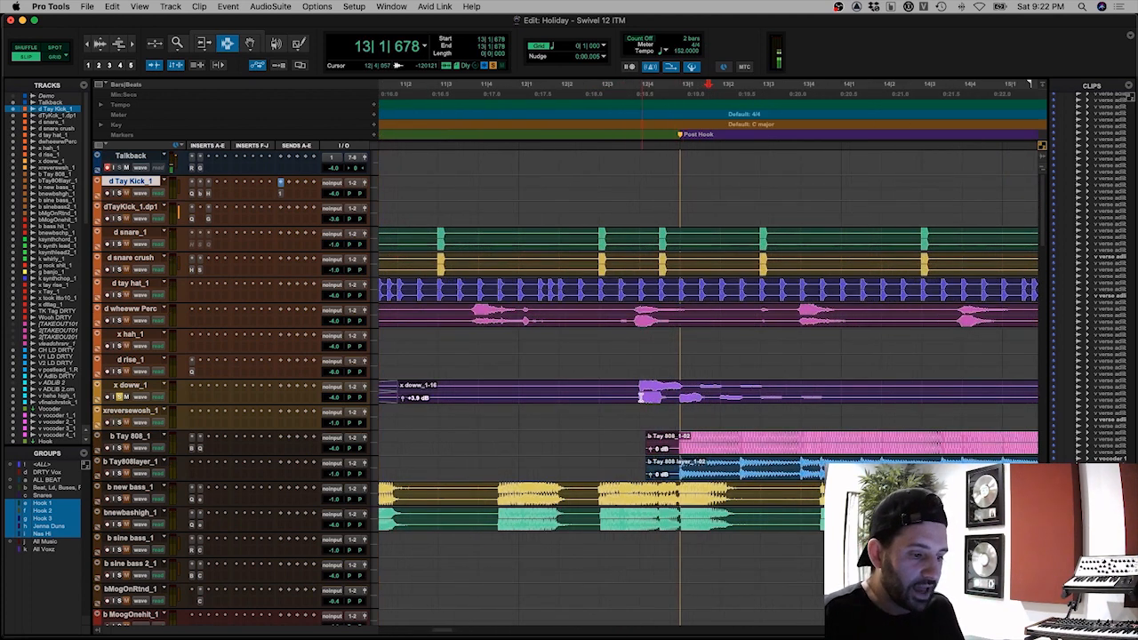
{"action": "left_click_drag", "start_coordinate": [638, 395], "coordinate": [685, 397]}
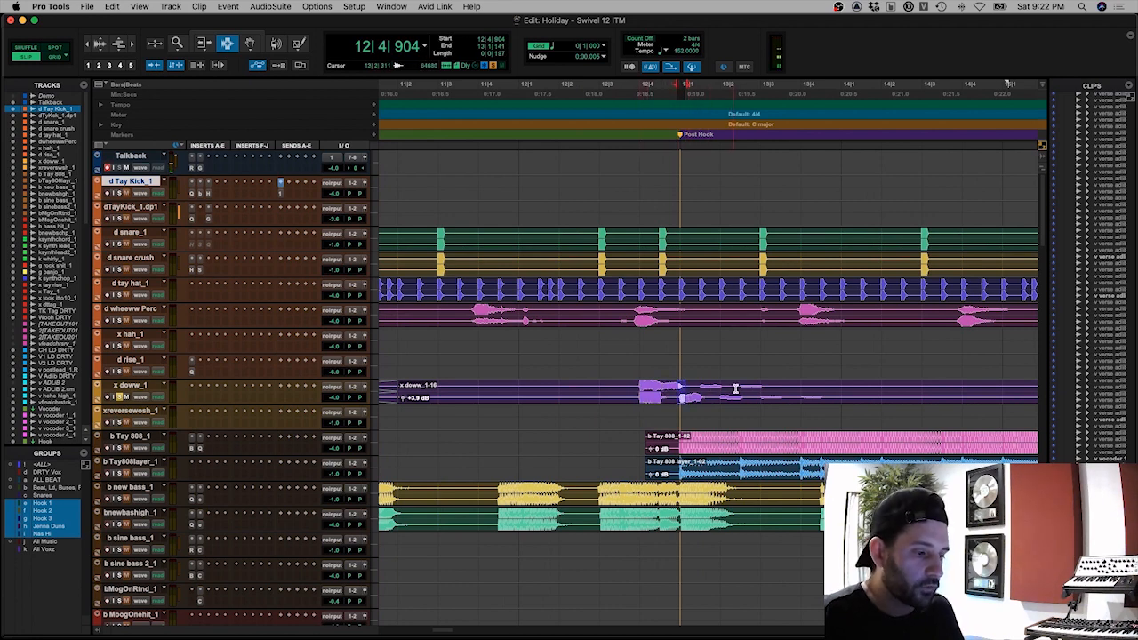
{"action": "key", "text": "super+bracketleft"}
{"action": "left_click", "coordinate": [664, 391]}
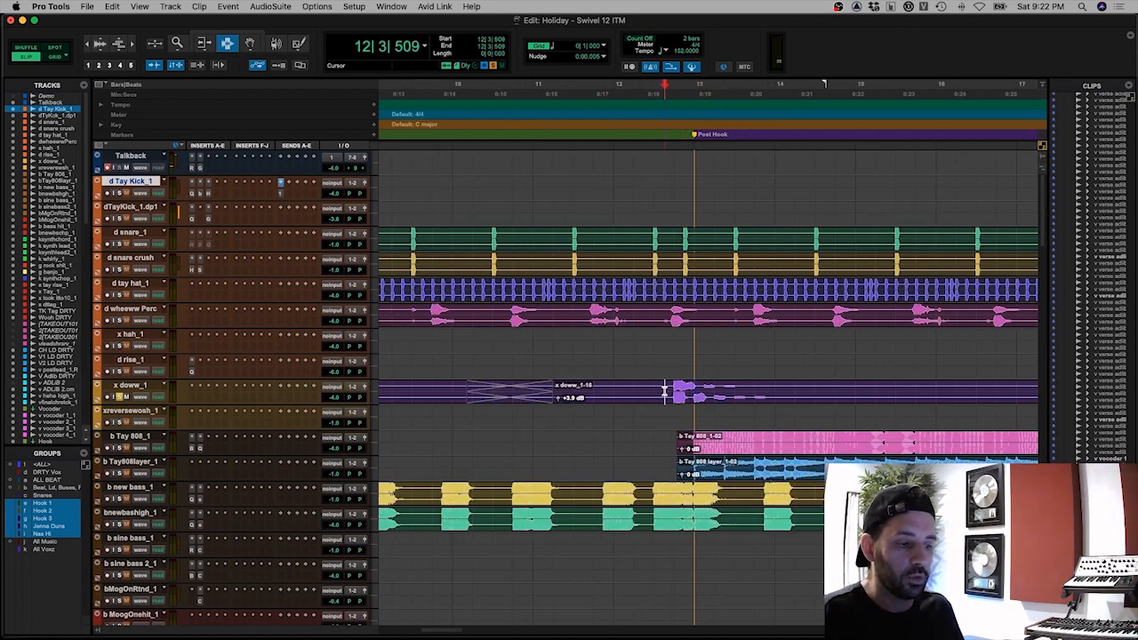
Step: Audition the soloed xreversewosh_1 clip at bar 61 from 60|4|270, check its start position, and return to the song start
{"action": "key", "text": "space"}
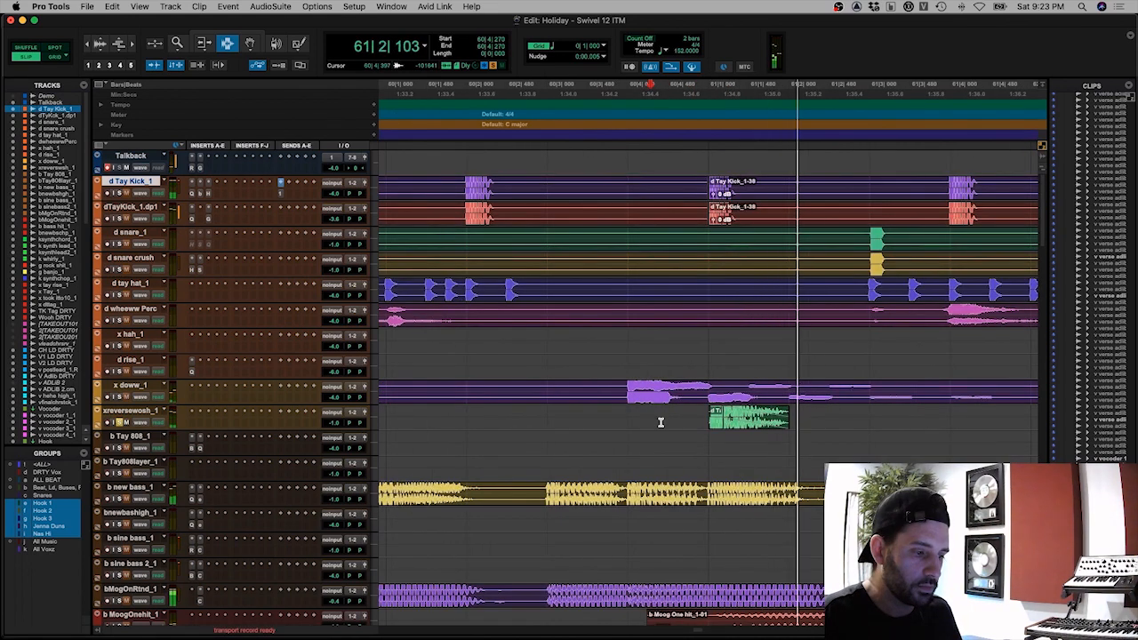
{"action": "key", "text": "space"}
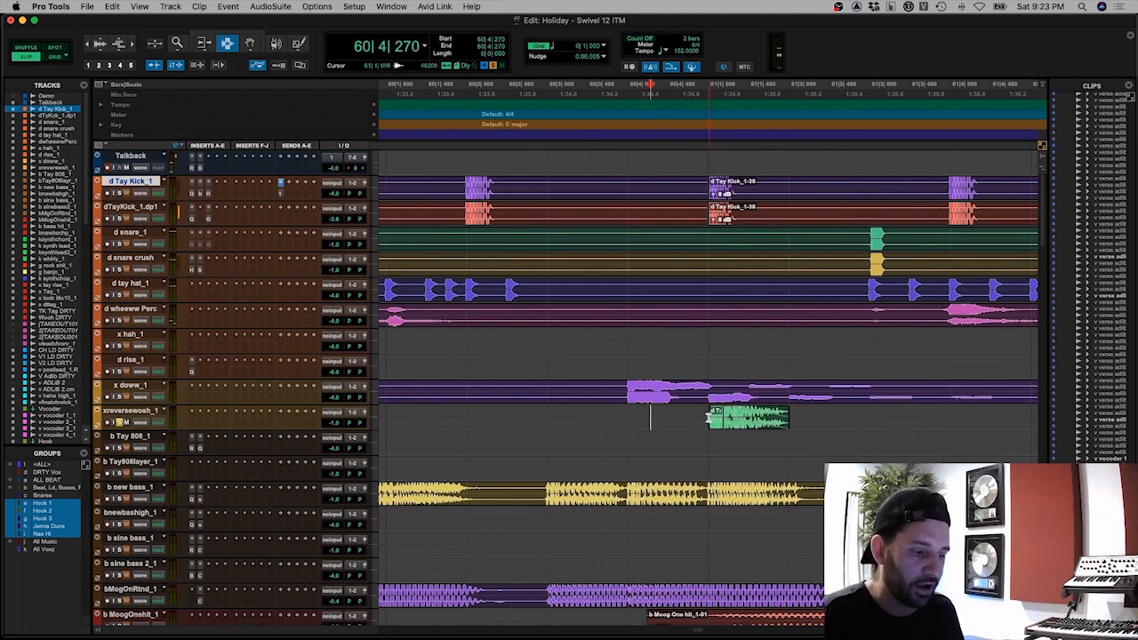
{"action": "left_click", "coordinate": [709, 418]}
{"action": "left_click", "coordinate": [677, 419]}
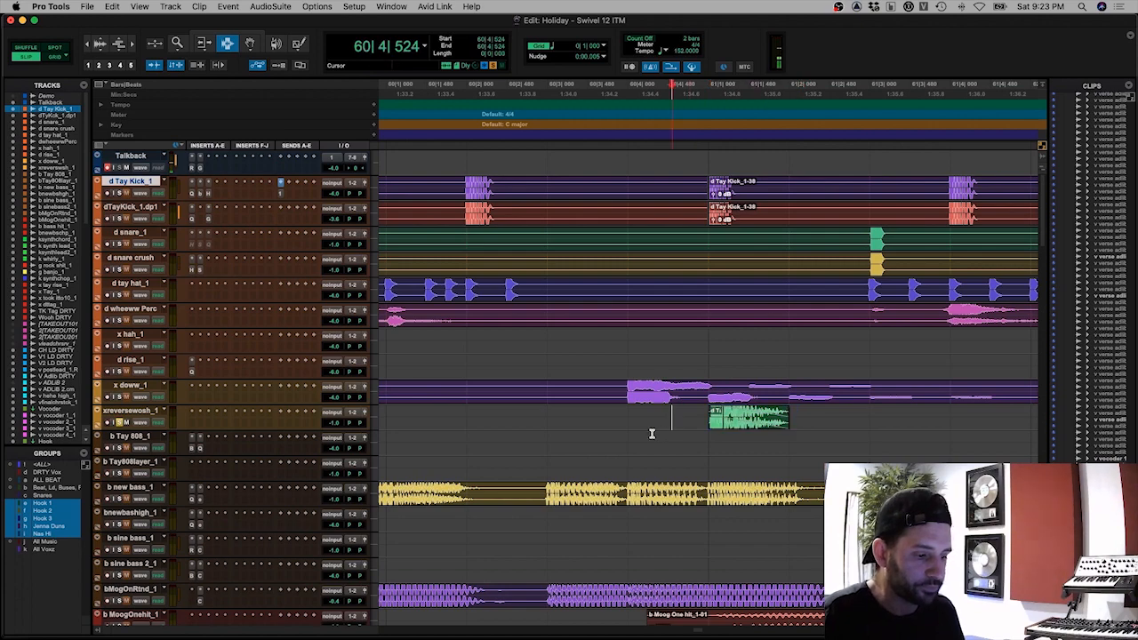
{"action": "key", "text": "super+bracketleft"}
{"action": "key", "text": "super+bracketleft"}
{"action": "key", "text": "super+bracketleft"}
{"action": "key", "text": "super+bracketleft"}
{"action": "key", "text": "super+bracketleft"}
{"action": "key", "text": "Return"}
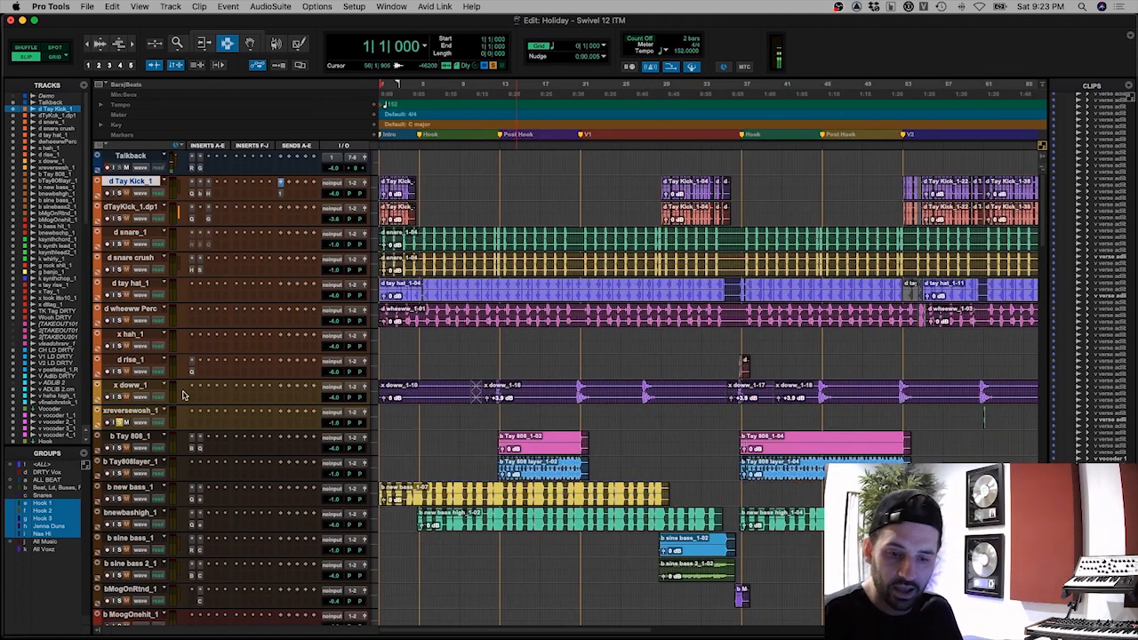